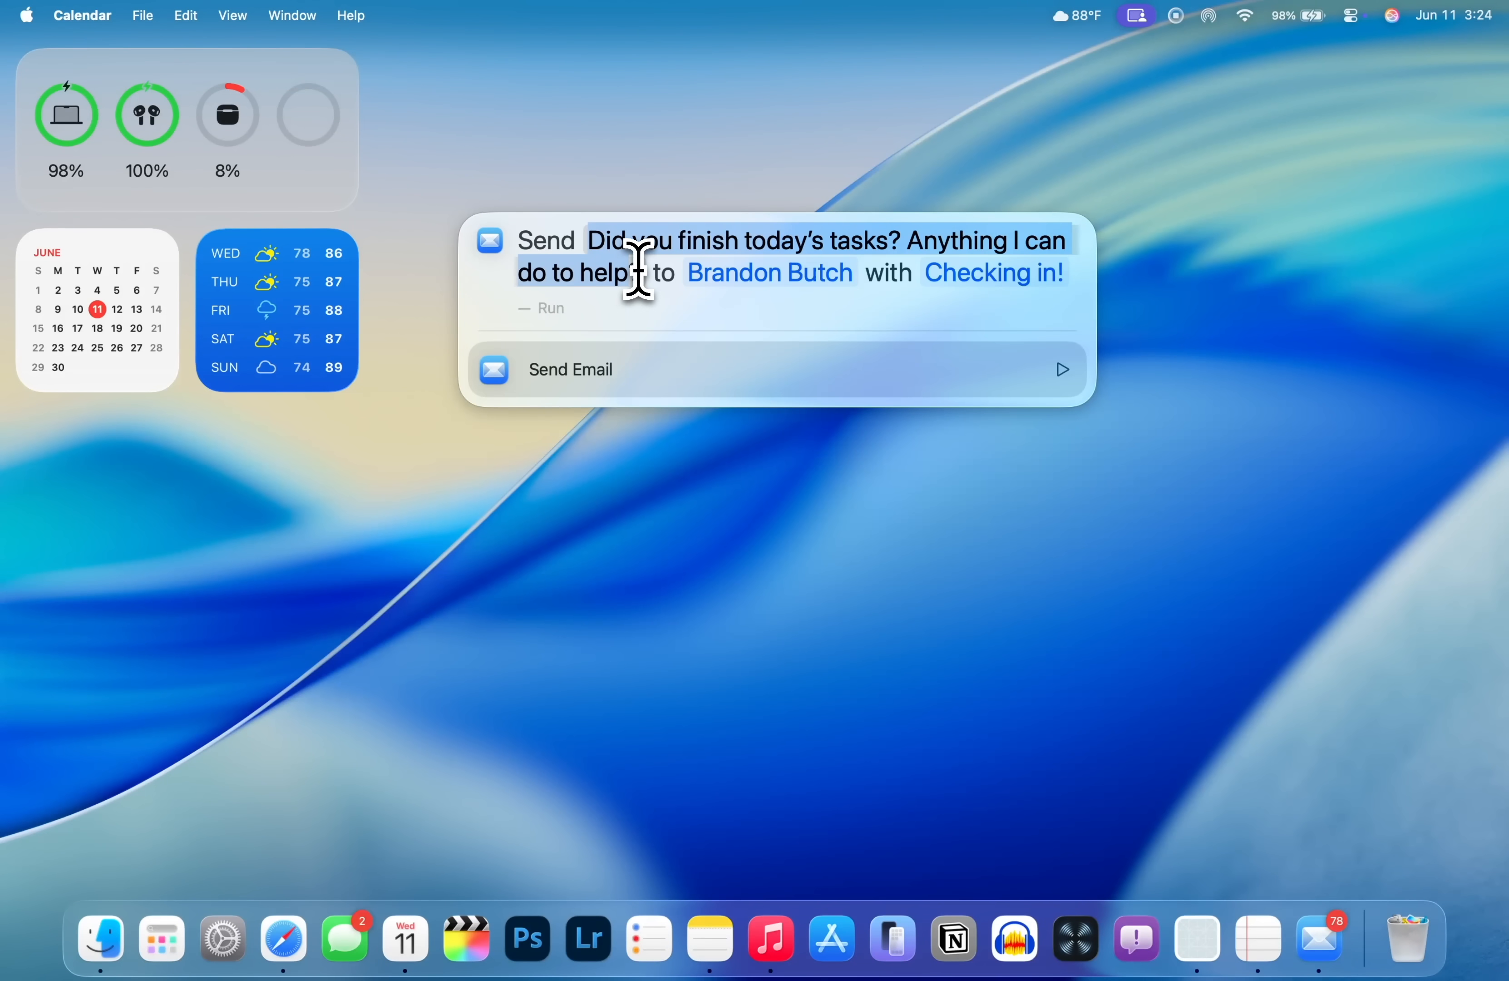
# Look through the list of available Spotlight actions, past the Calculator and Calendar entries
pyautogui.click(639, 270)
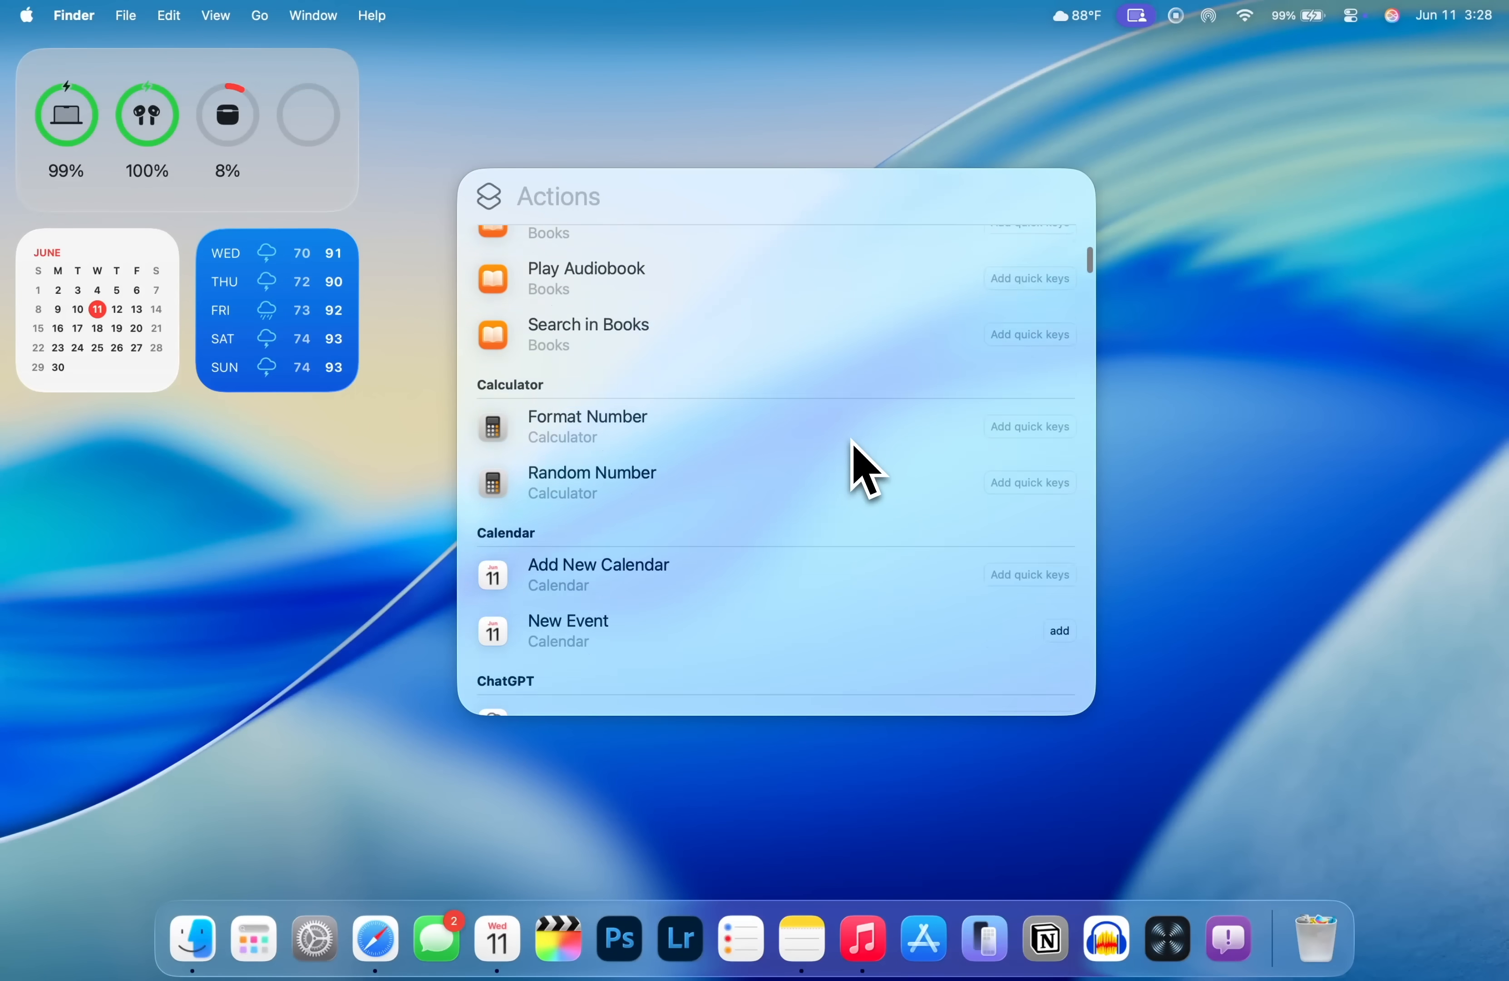
pyautogui.scroll(-2, 859, 465)
pyautogui.scroll(-10, 859, 465)
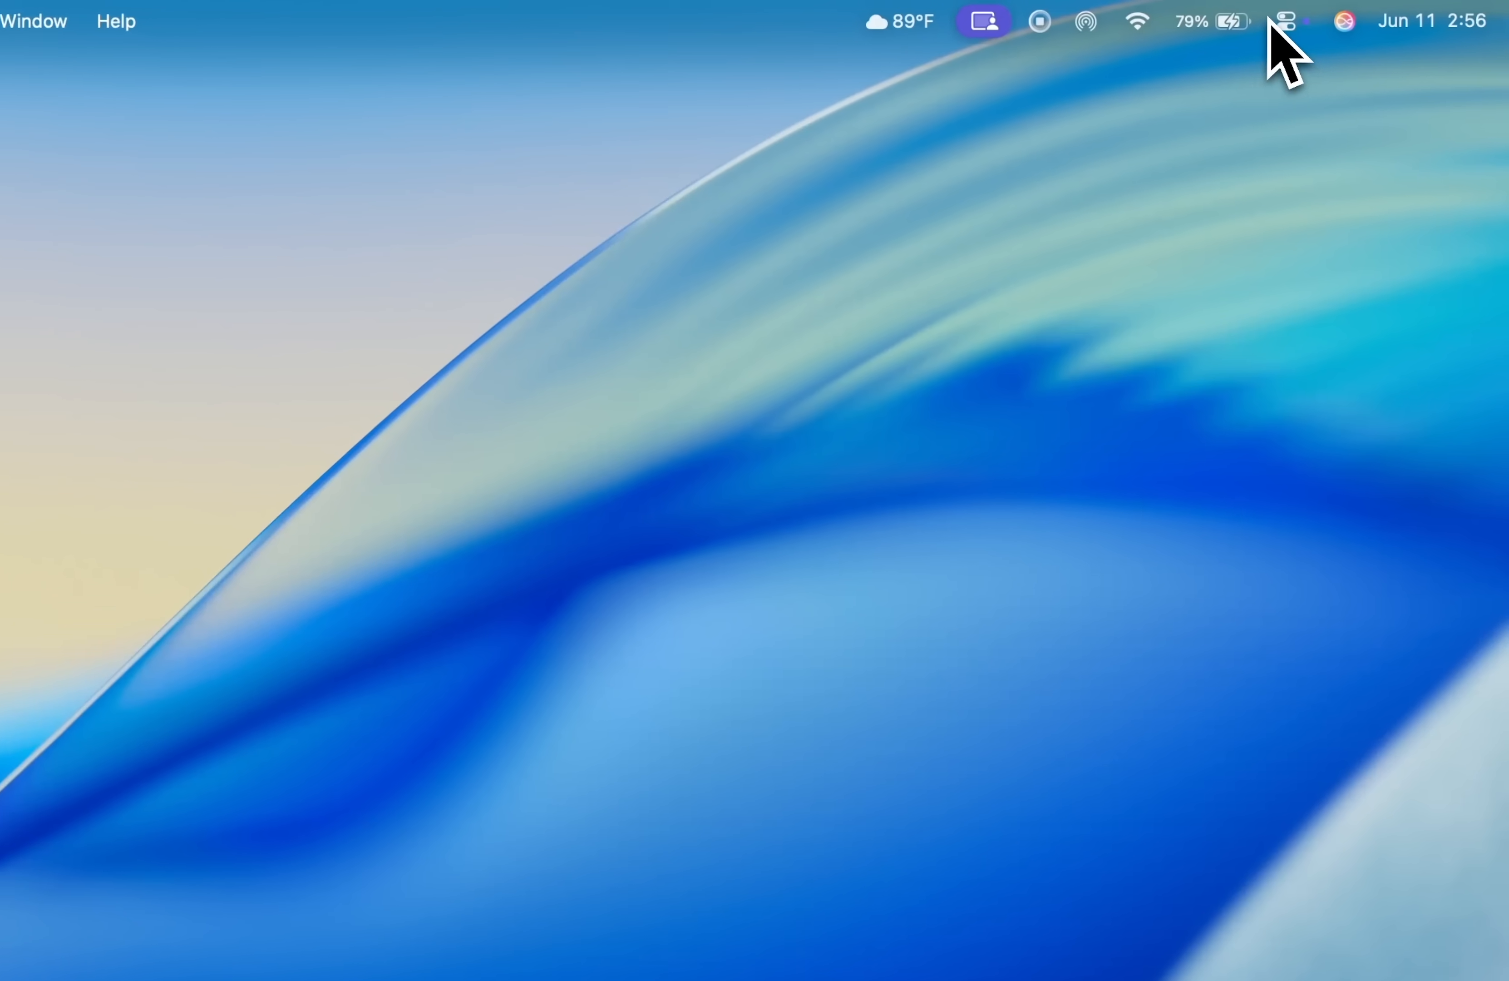
# View the Control Center controls, close them and open the Apple menu
pyautogui.click(1358, 17)
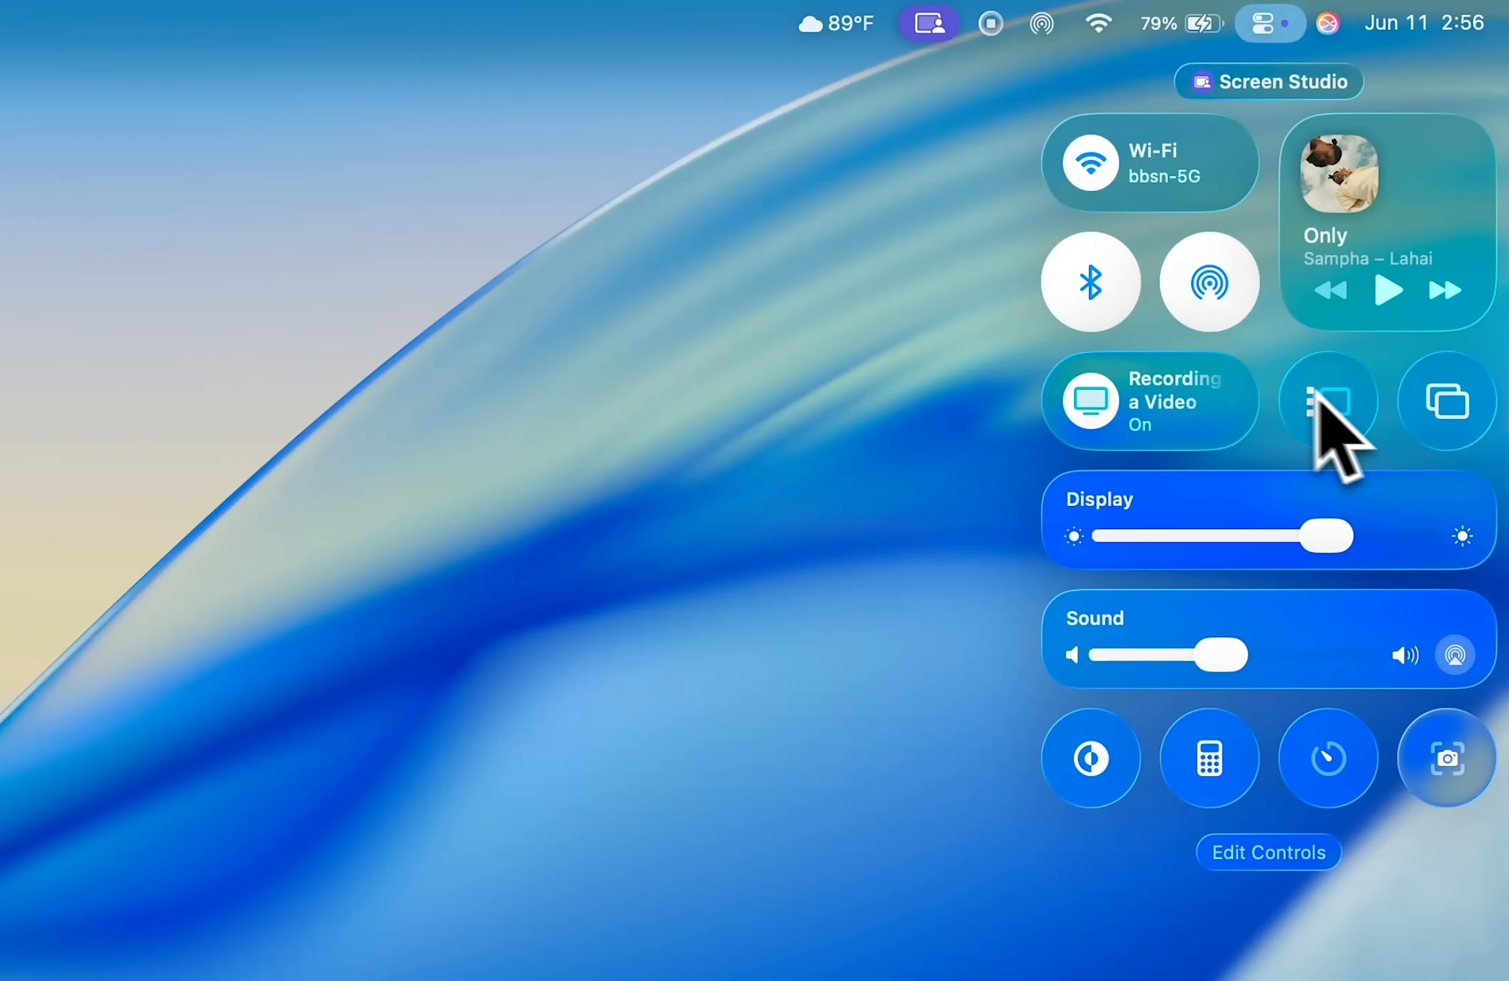
pyautogui.click(1266, 19)
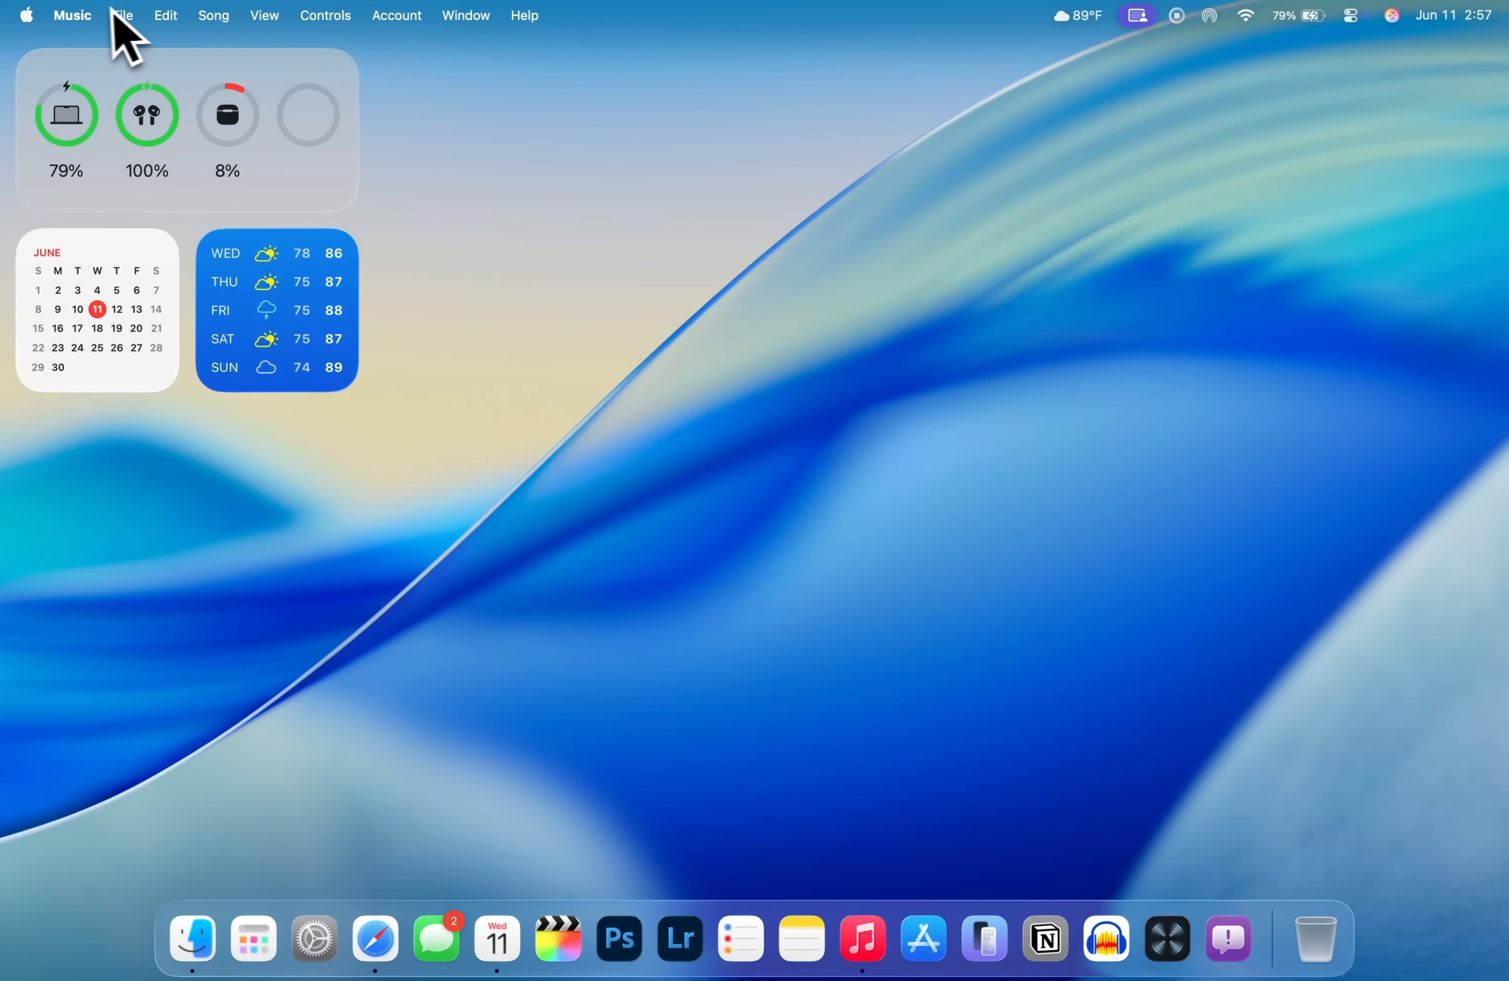
pyautogui.click(27, 15)
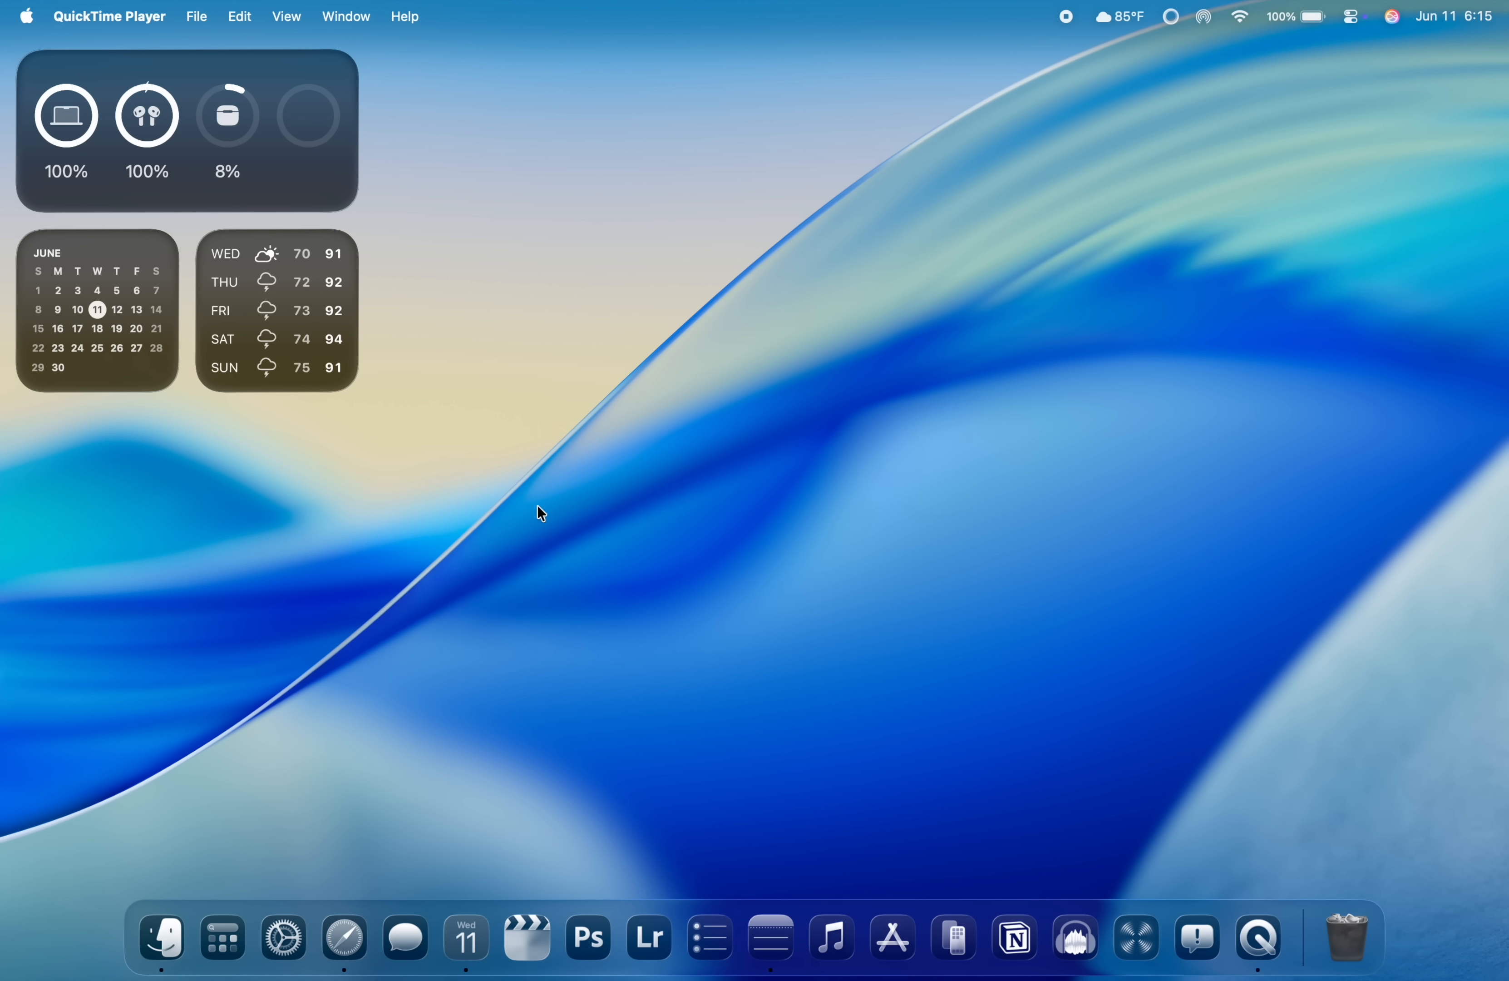
# Open a Finder window and adjust its height from the upper edge
pyautogui.click(161, 936)
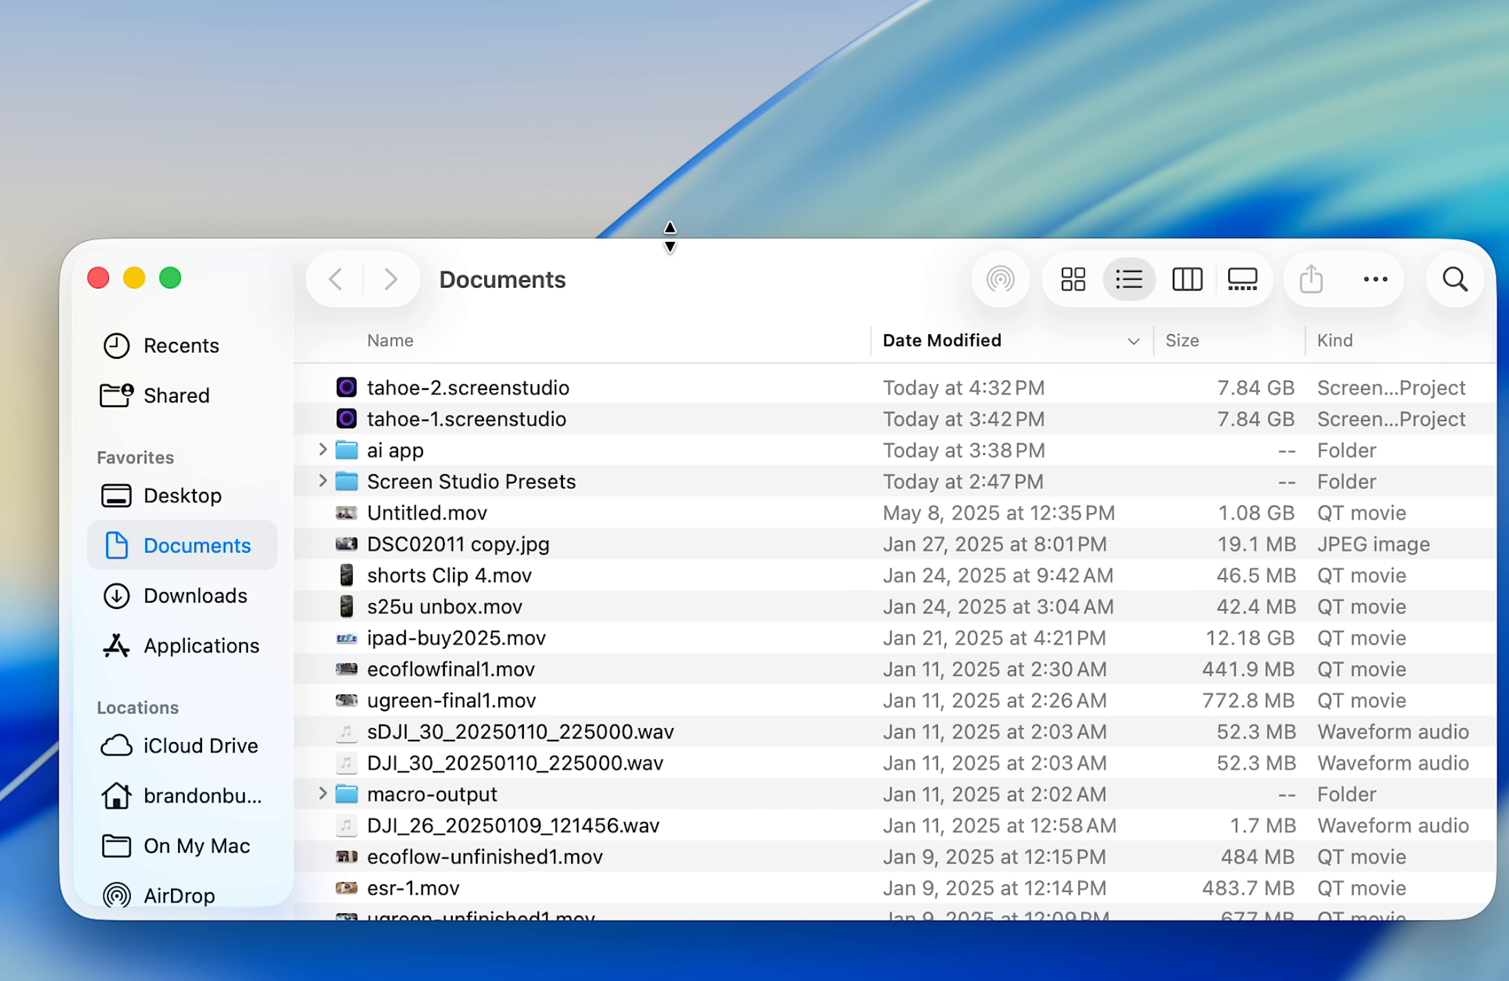
pyautogui.moveTo(669, 237)
pyautogui.mouseDown()
pyautogui.moveTo(671, 290)
pyautogui.moveTo(671, 253)
pyautogui.mouseUp()
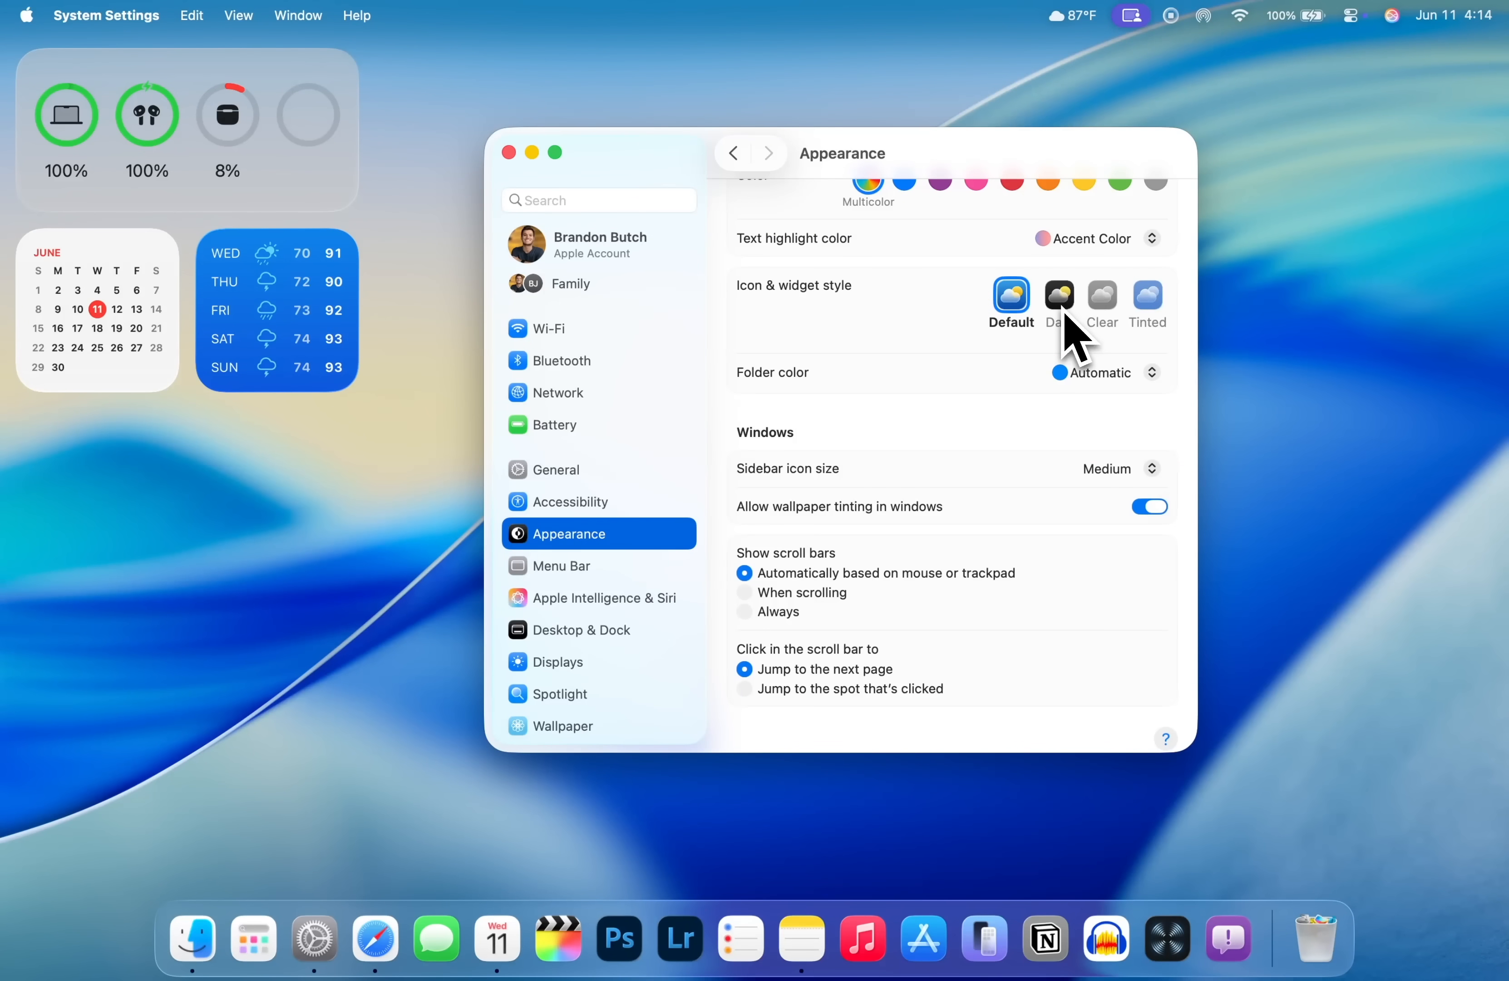
# Set the icon and widget style to Dark and compare its Auto and Always variants, ending on Always
pyautogui.click(1065, 312)
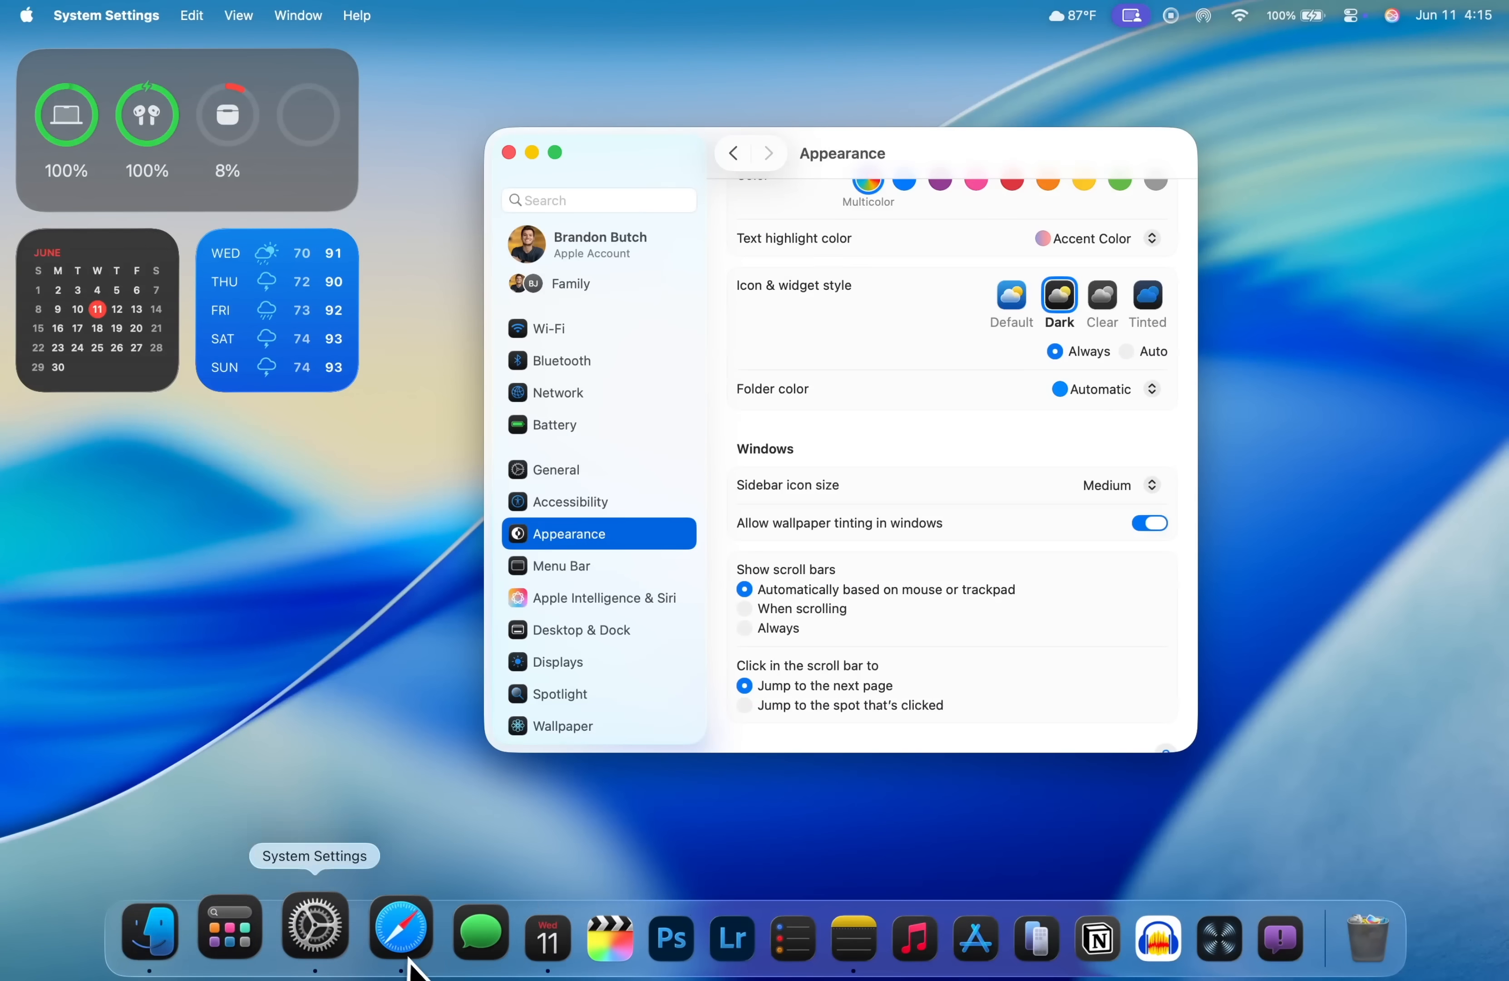
pyautogui.click(1128, 352)
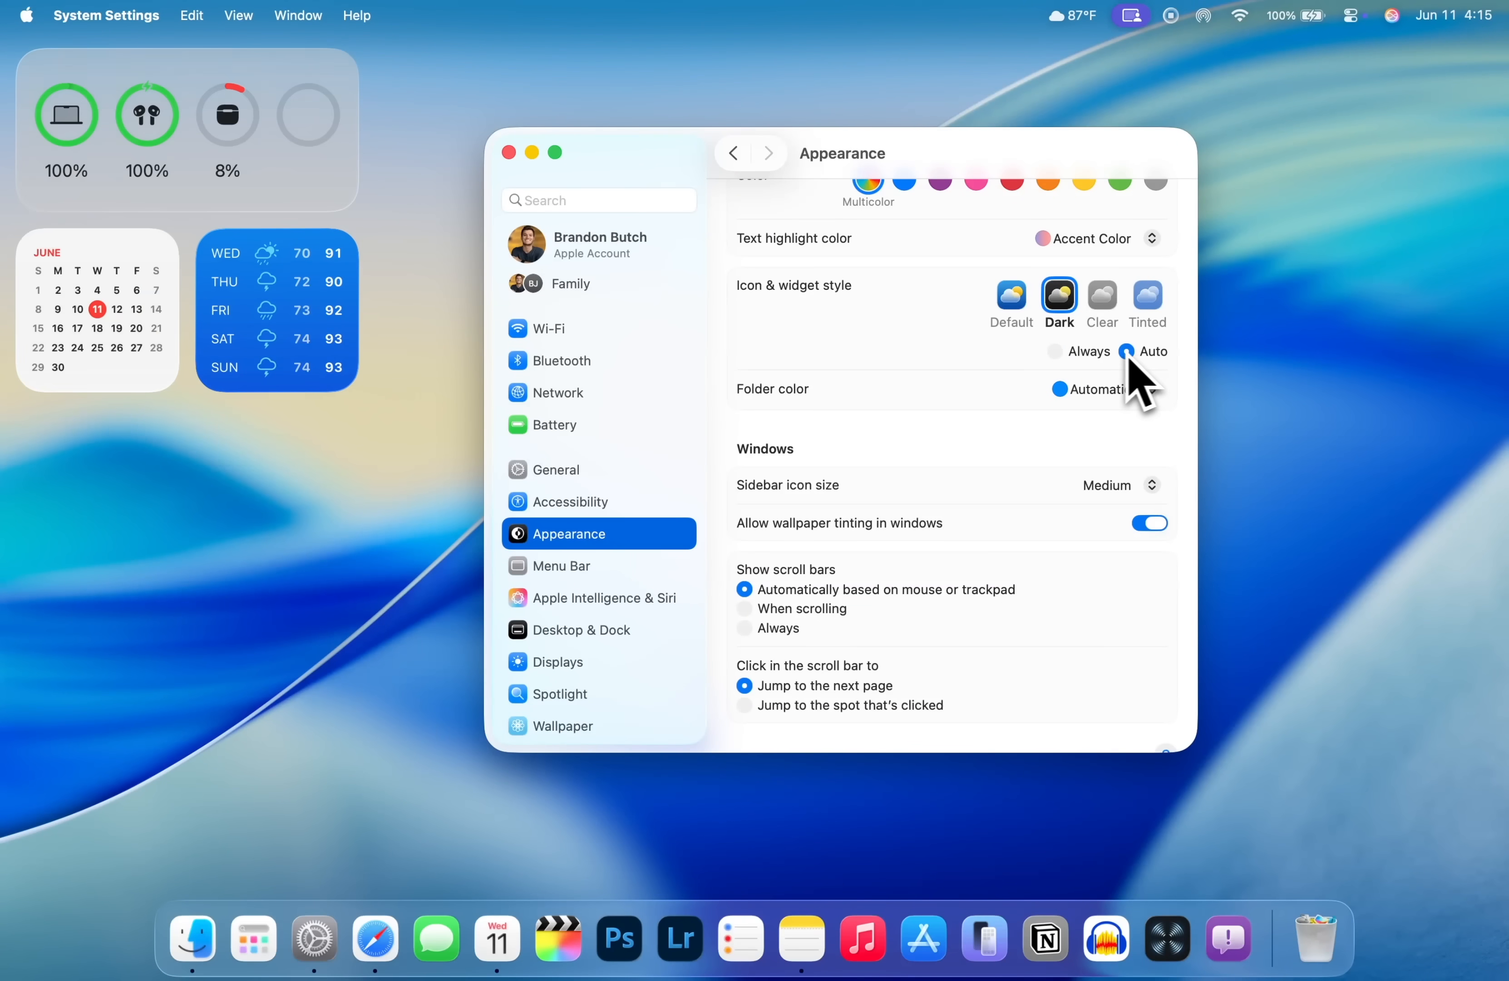
pyautogui.click(1056, 353)
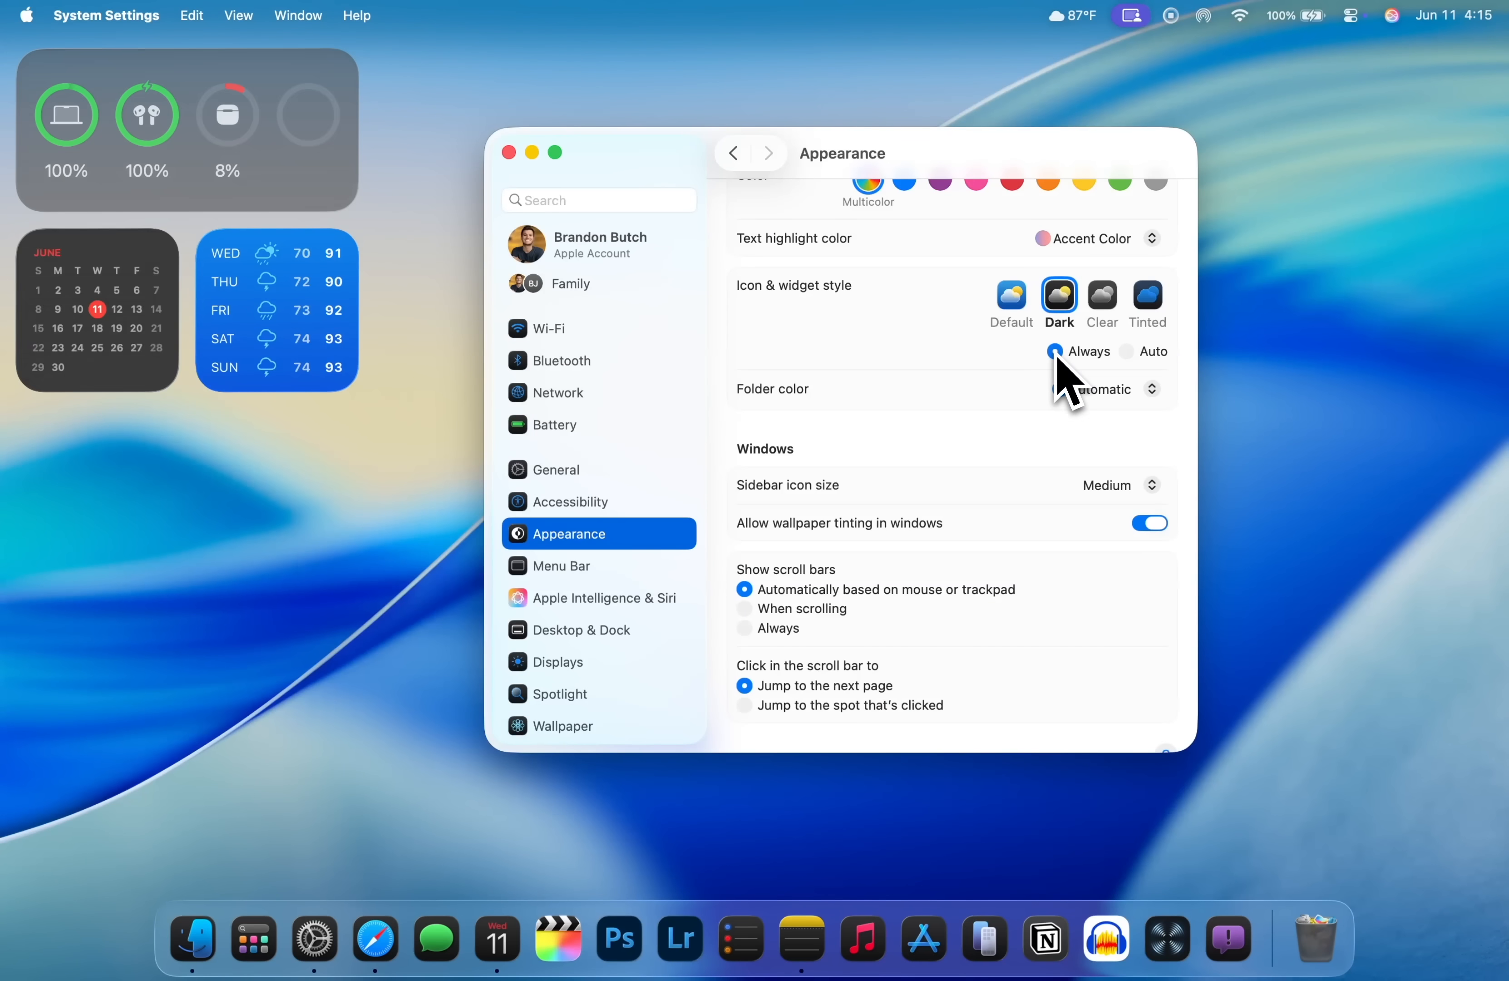
pyautogui.click(1152, 354)
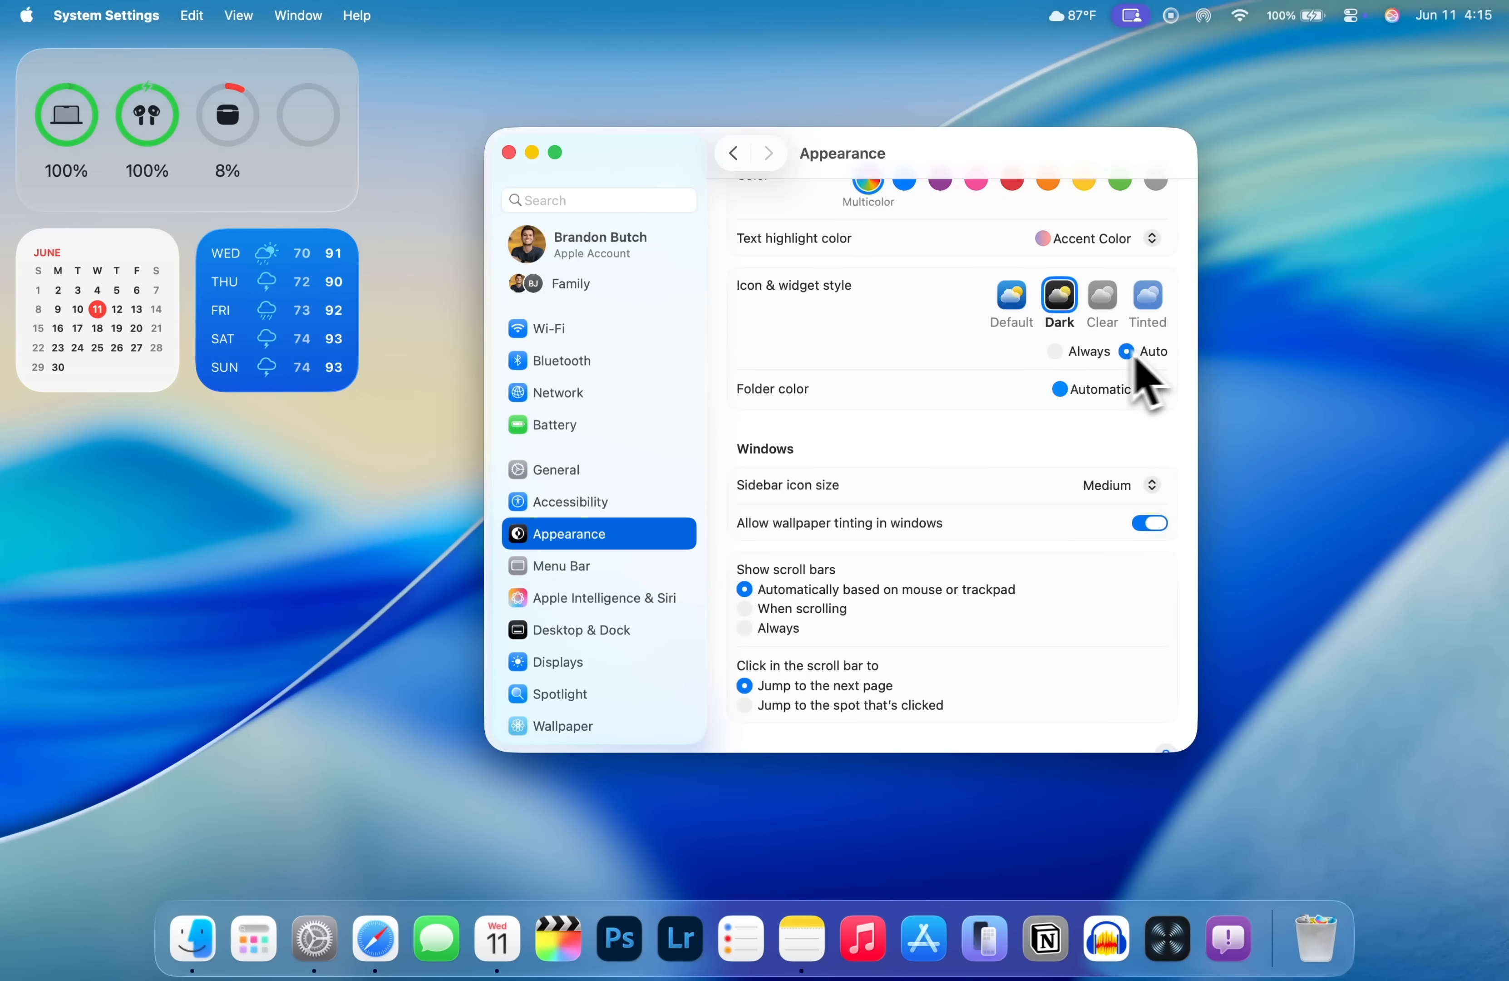
pyautogui.click(1064, 361)
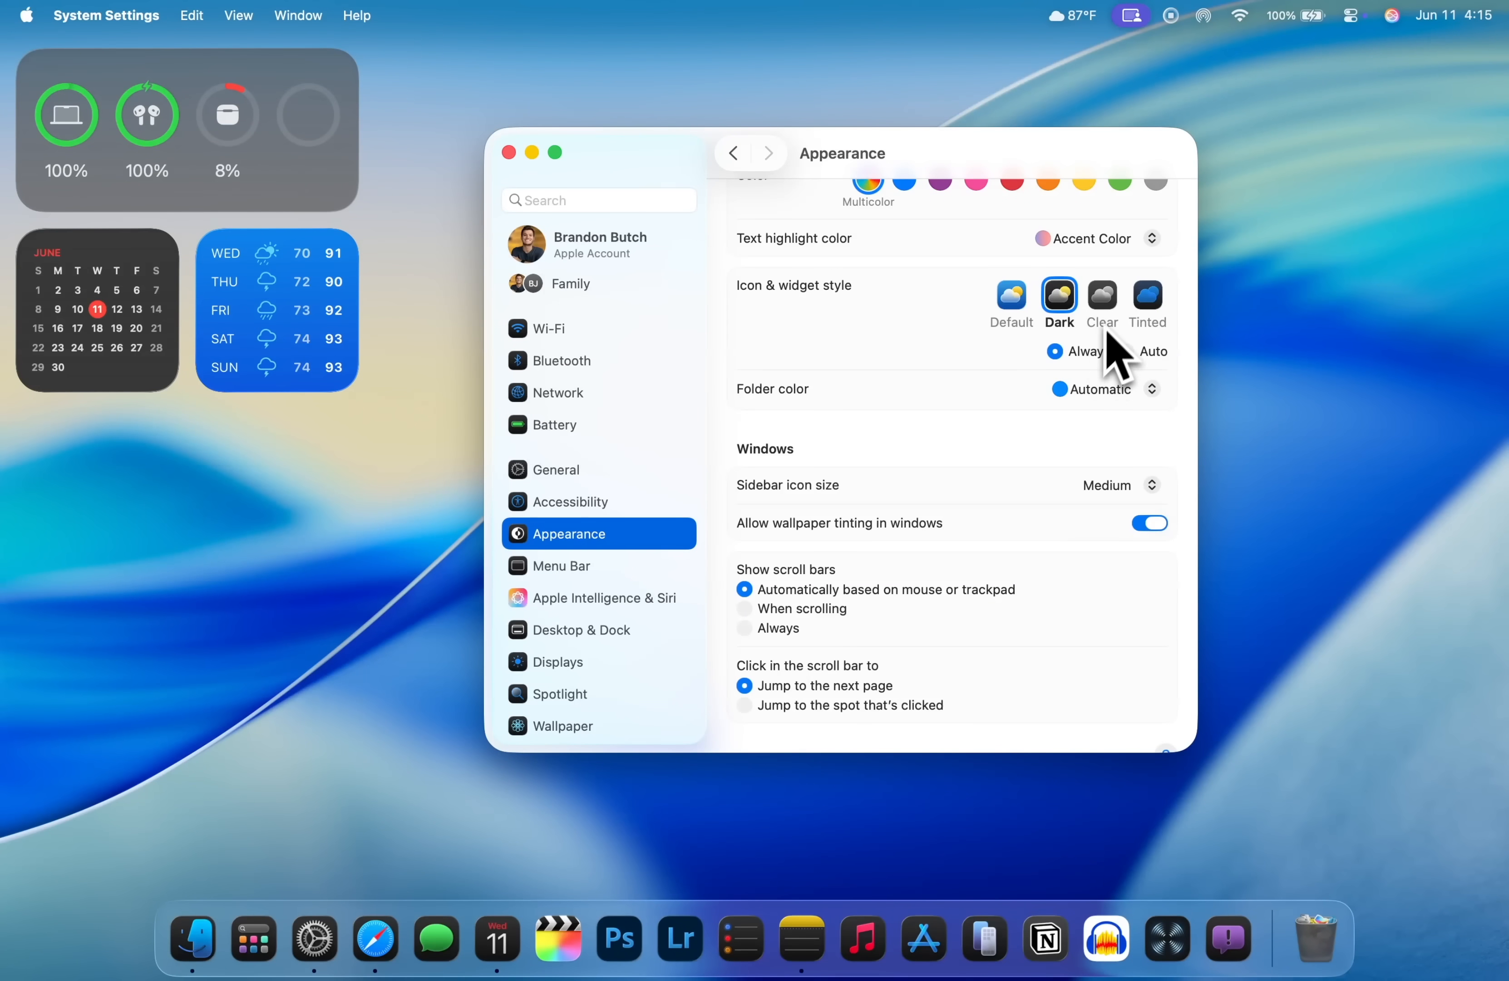
# Switch the icon and widget style to Clear and compare its Light and Dark variants, ending on Dark
pyautogui.click(1107, 299)
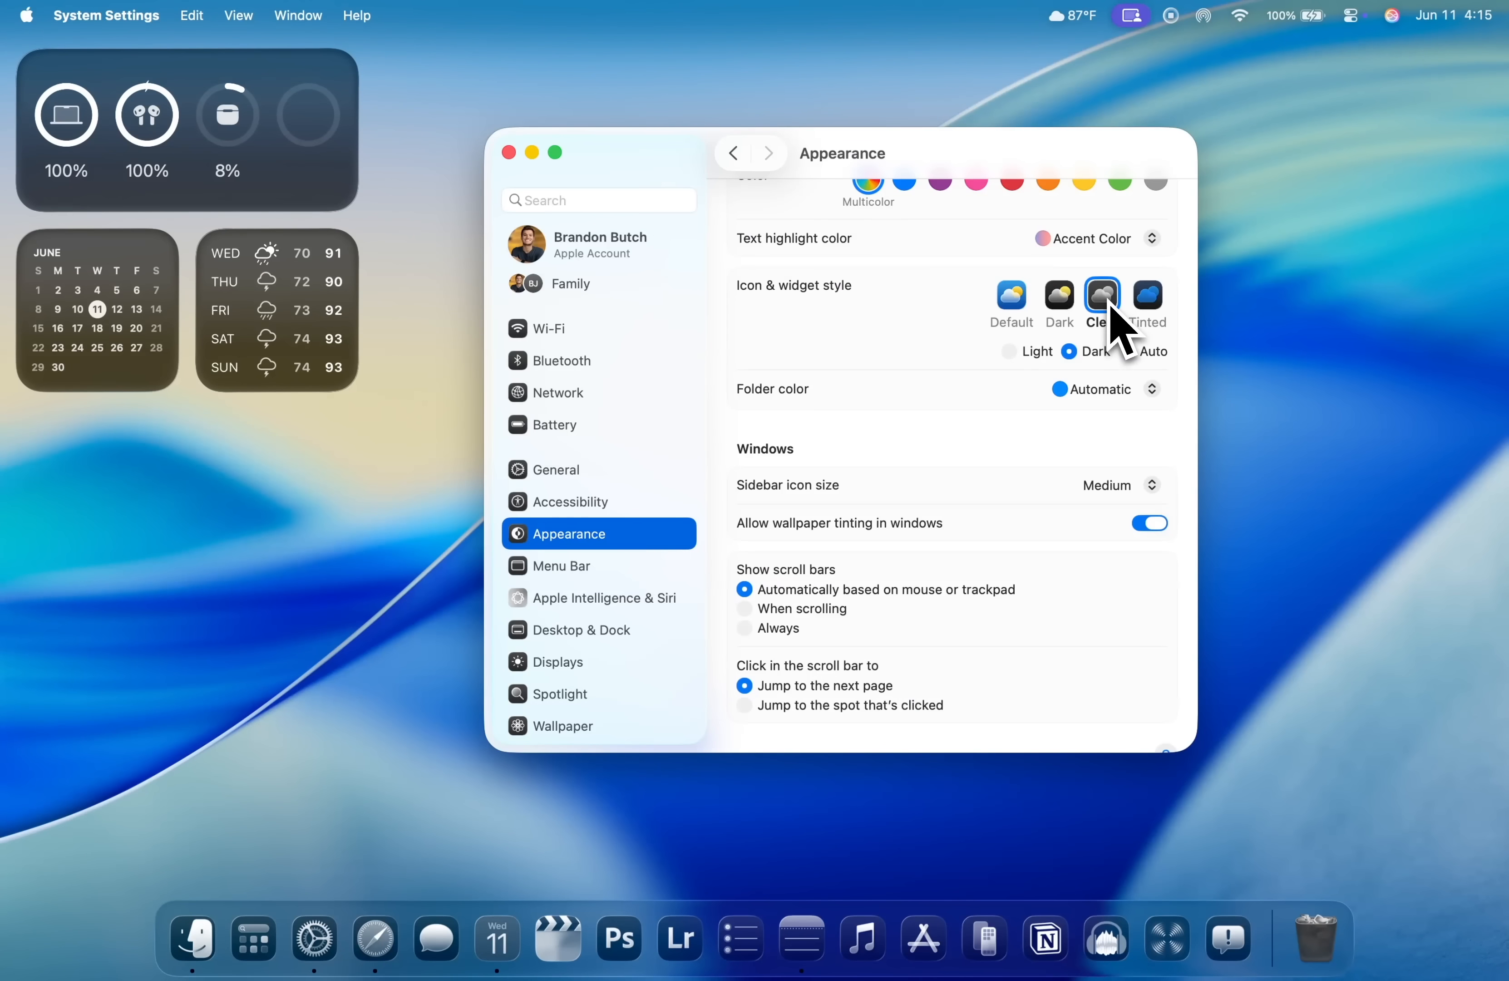
pyautogui.click(1011, 352)
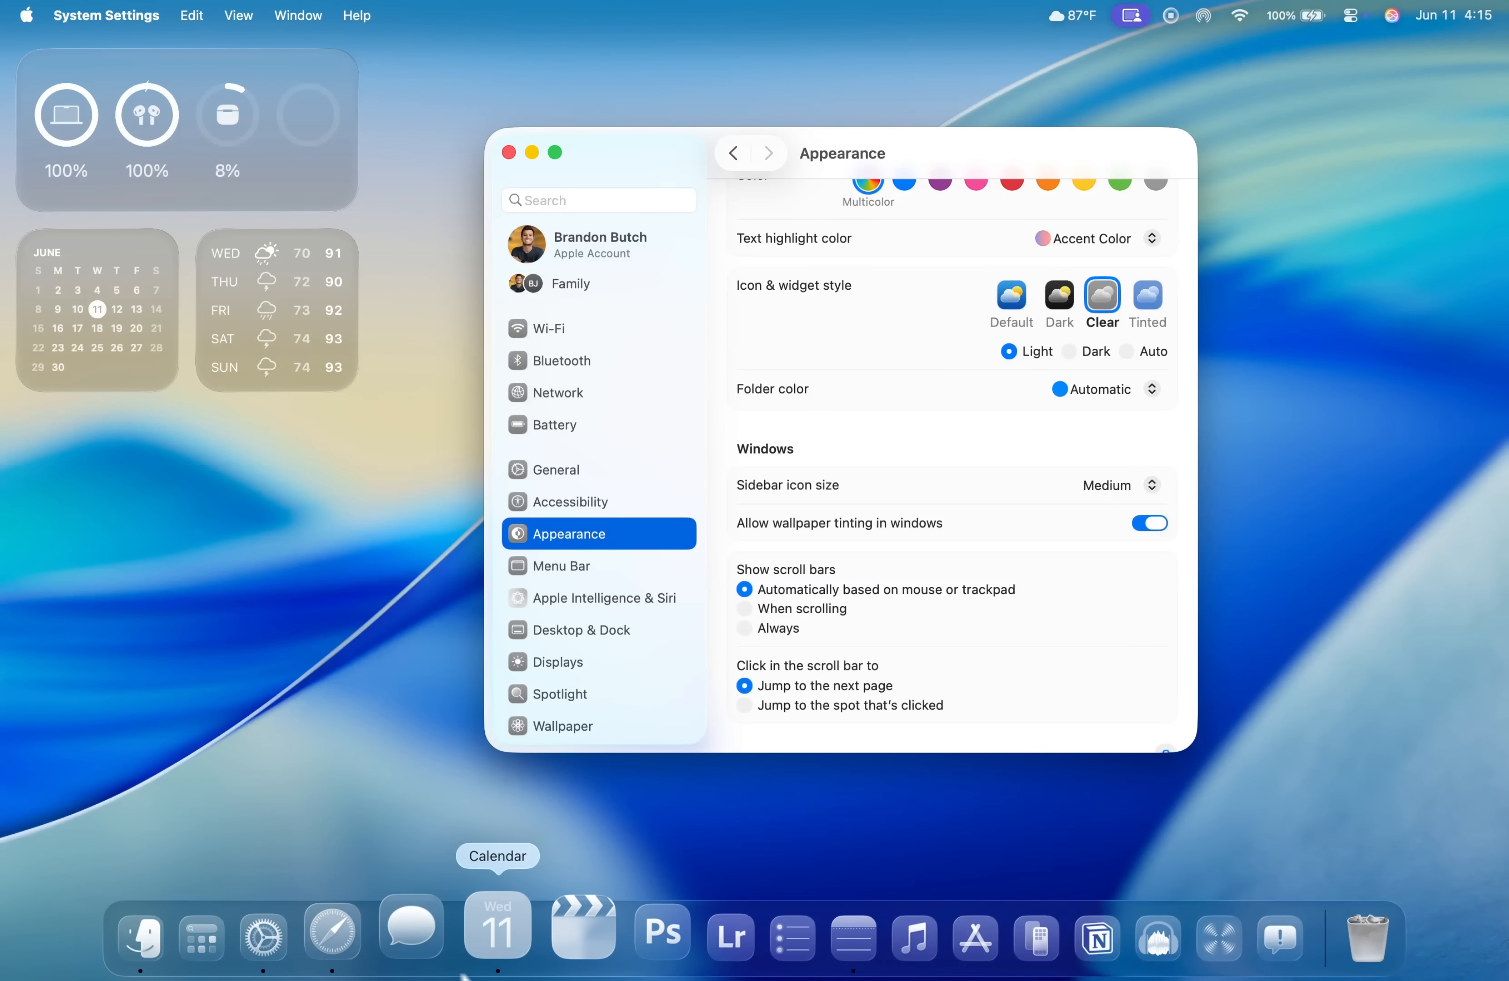
pyautogui.click(1071, 352)
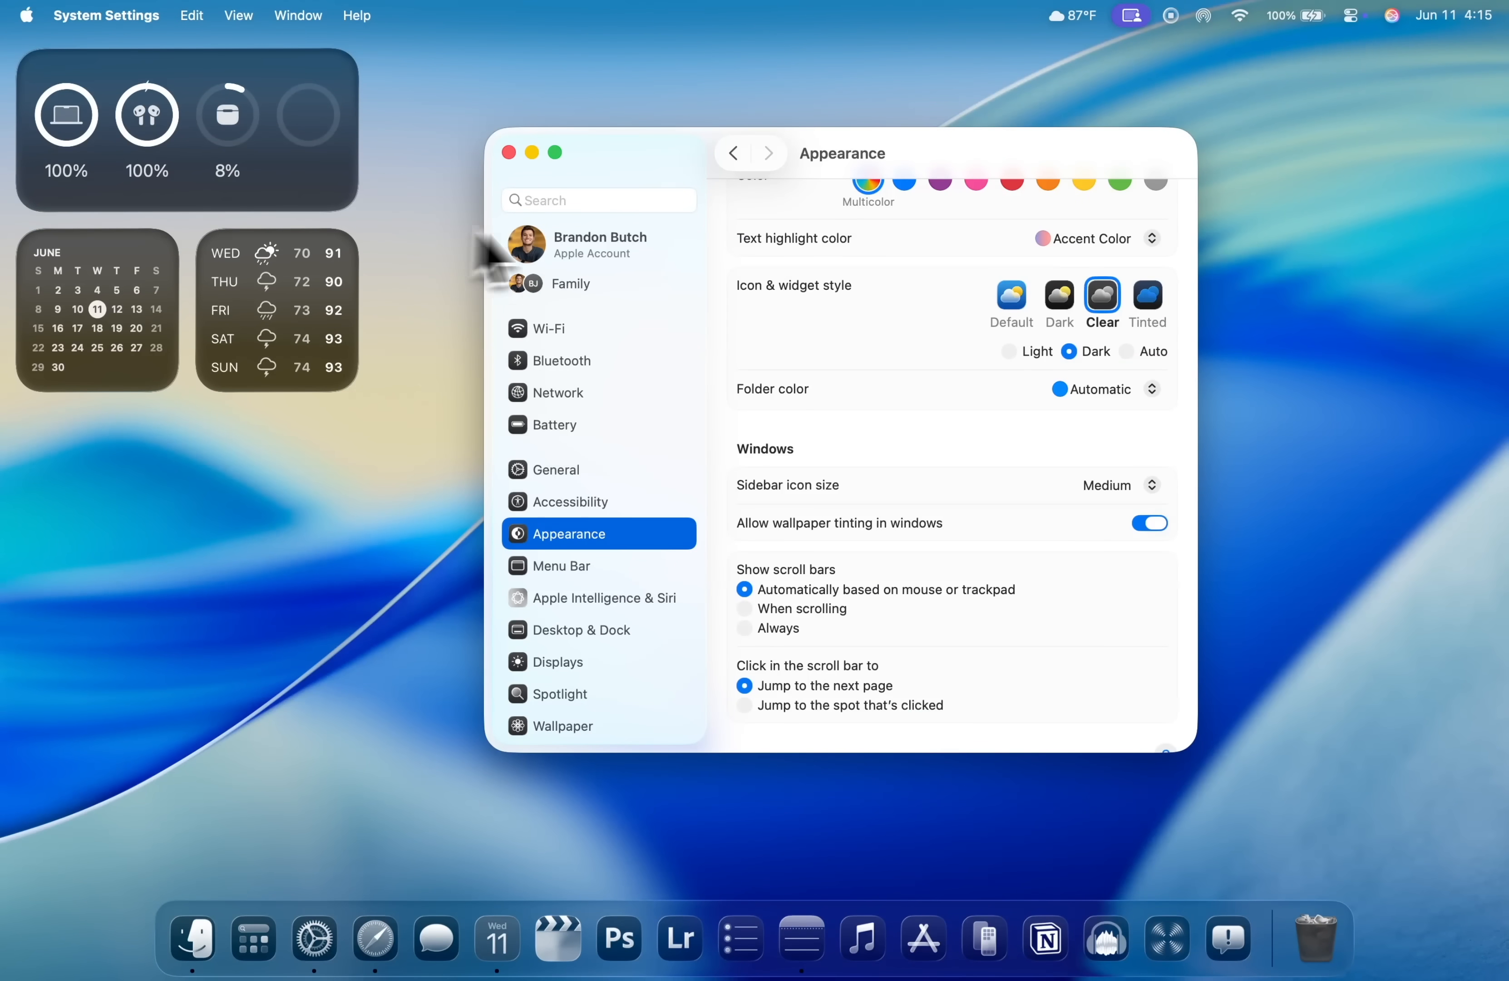
pyautogui.click(1009, 351)
pyautogui.click(1087, 352)
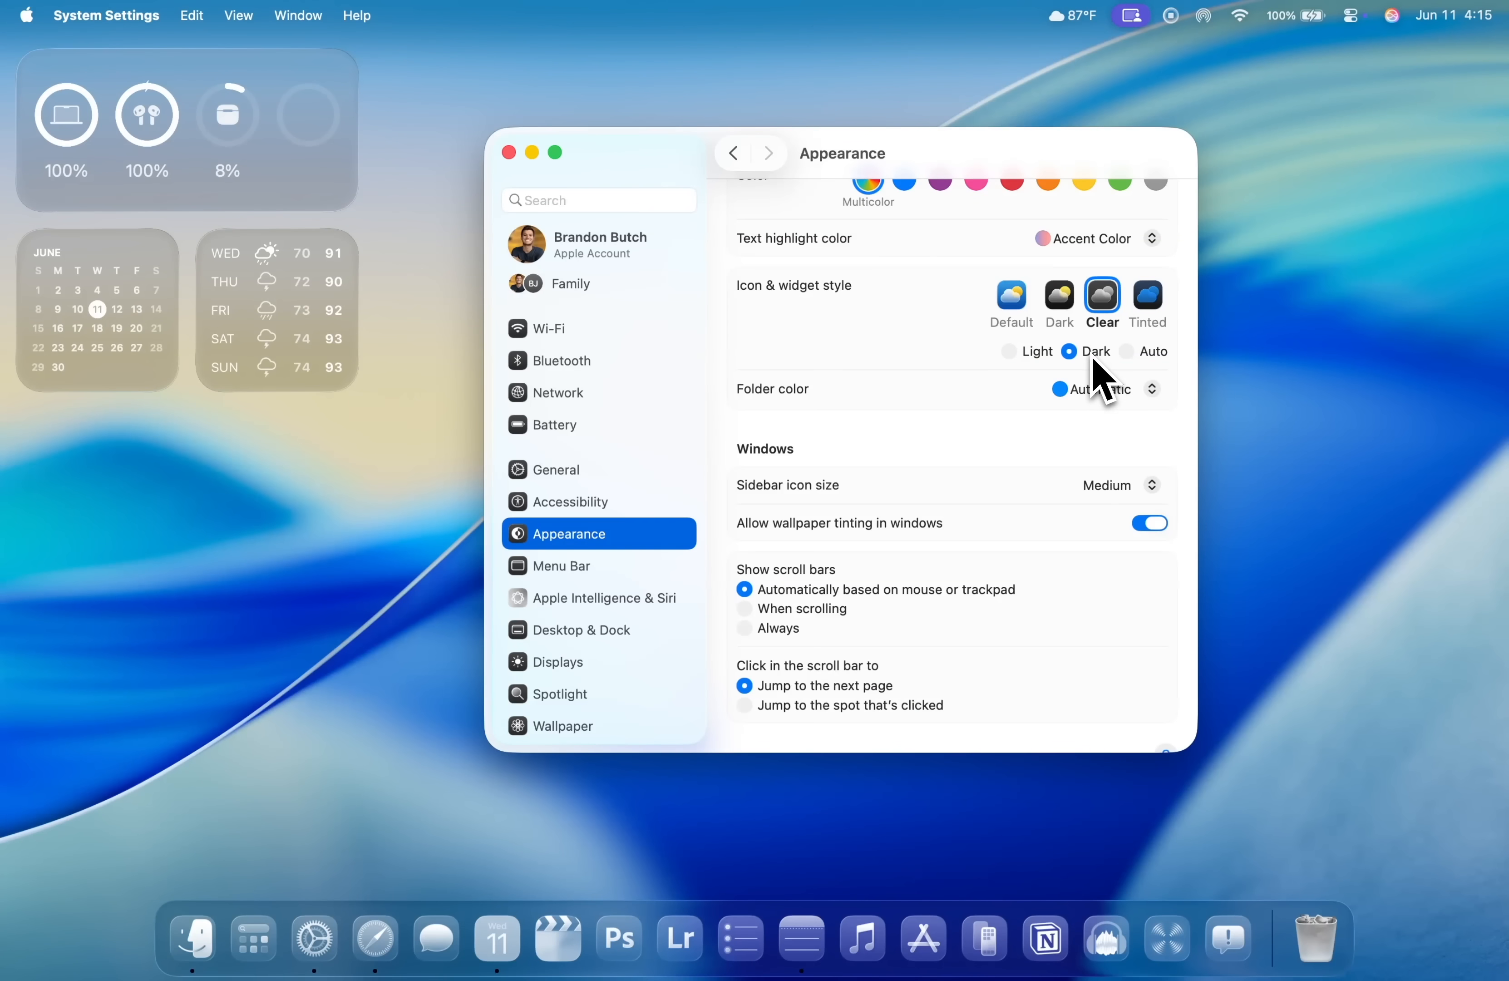
# Switch the icon and widget style to Tinted and try its Light, Dark and Auto variants, ending on Dark
pyautogui.click(1160, 314)
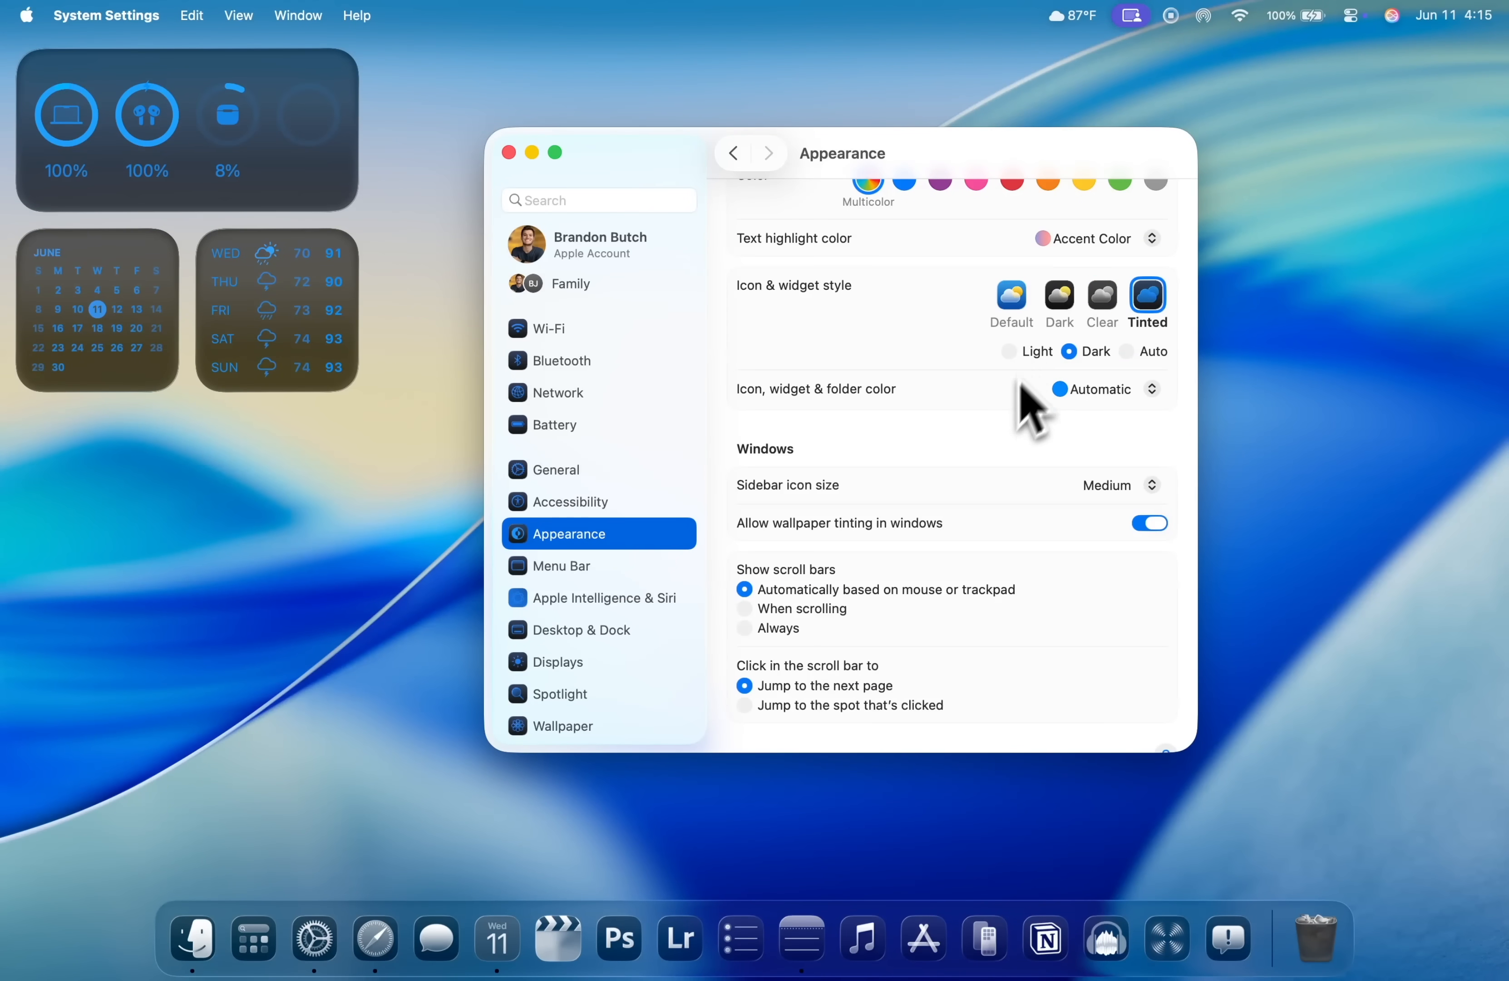
pyautogui.click(1027, 359)
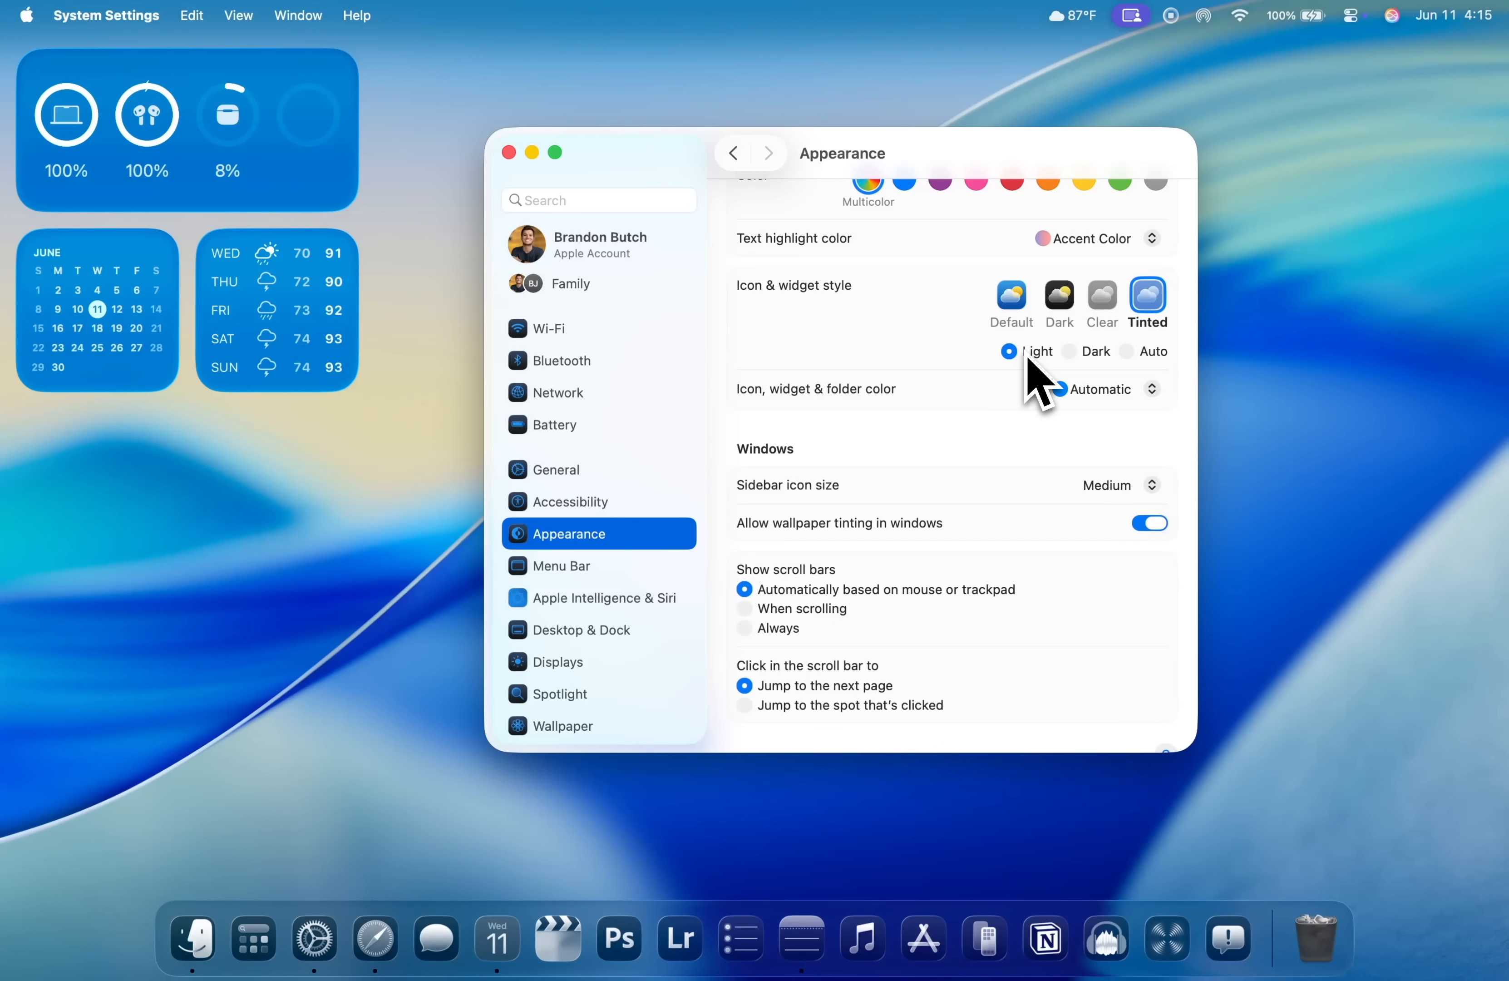
pyautogui.click(1072, 353)
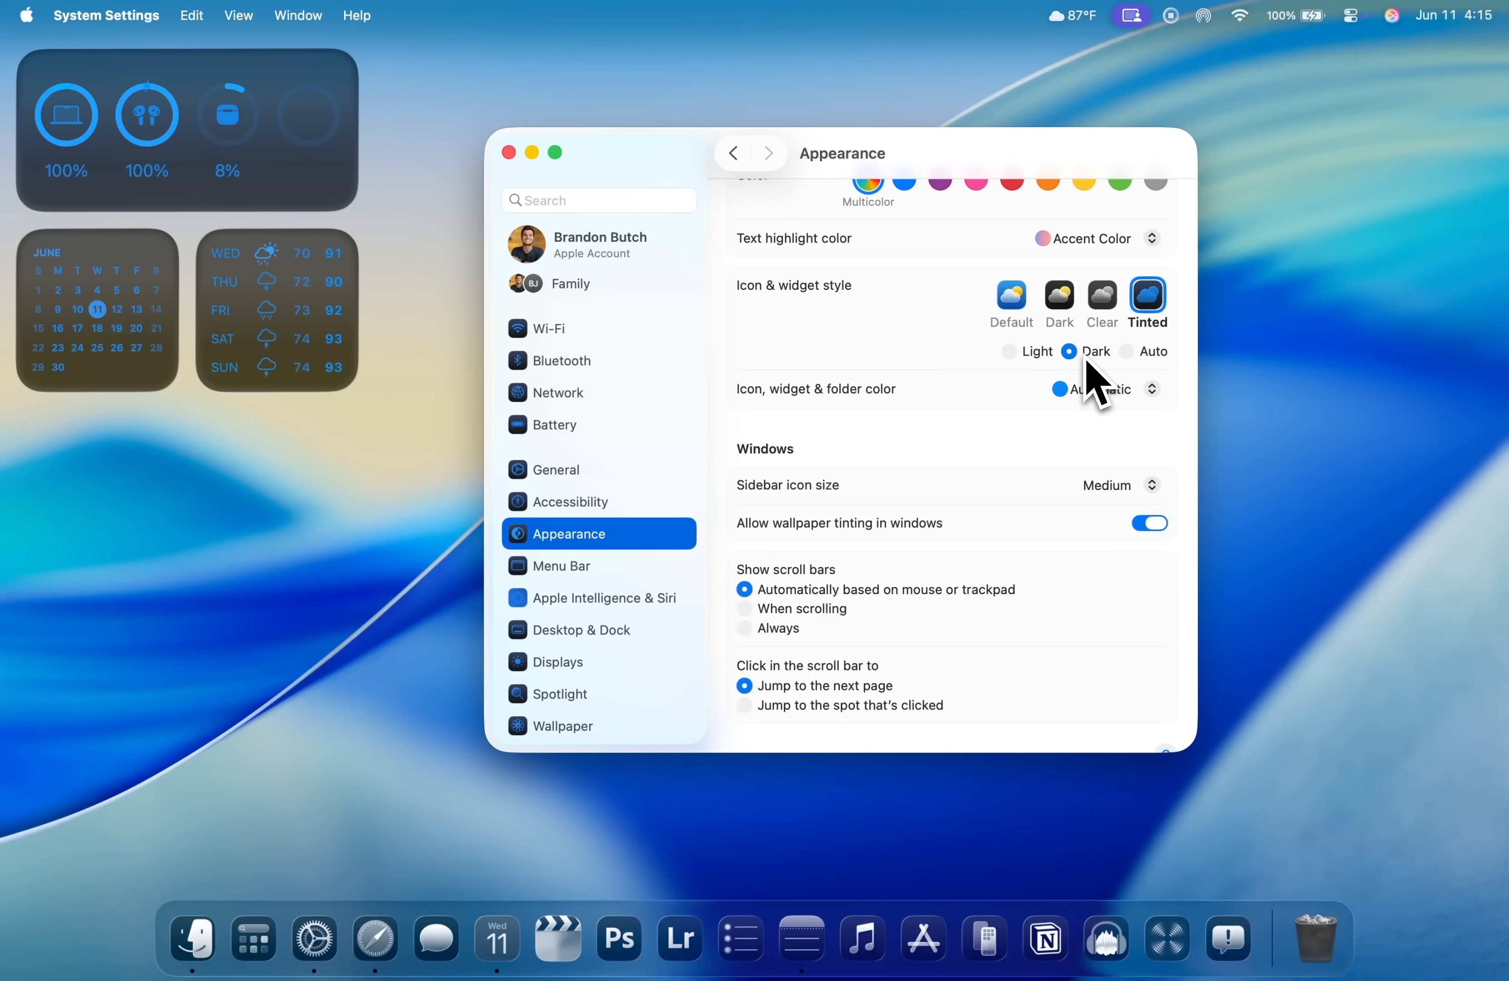
pyautogui.click(1151, 356)
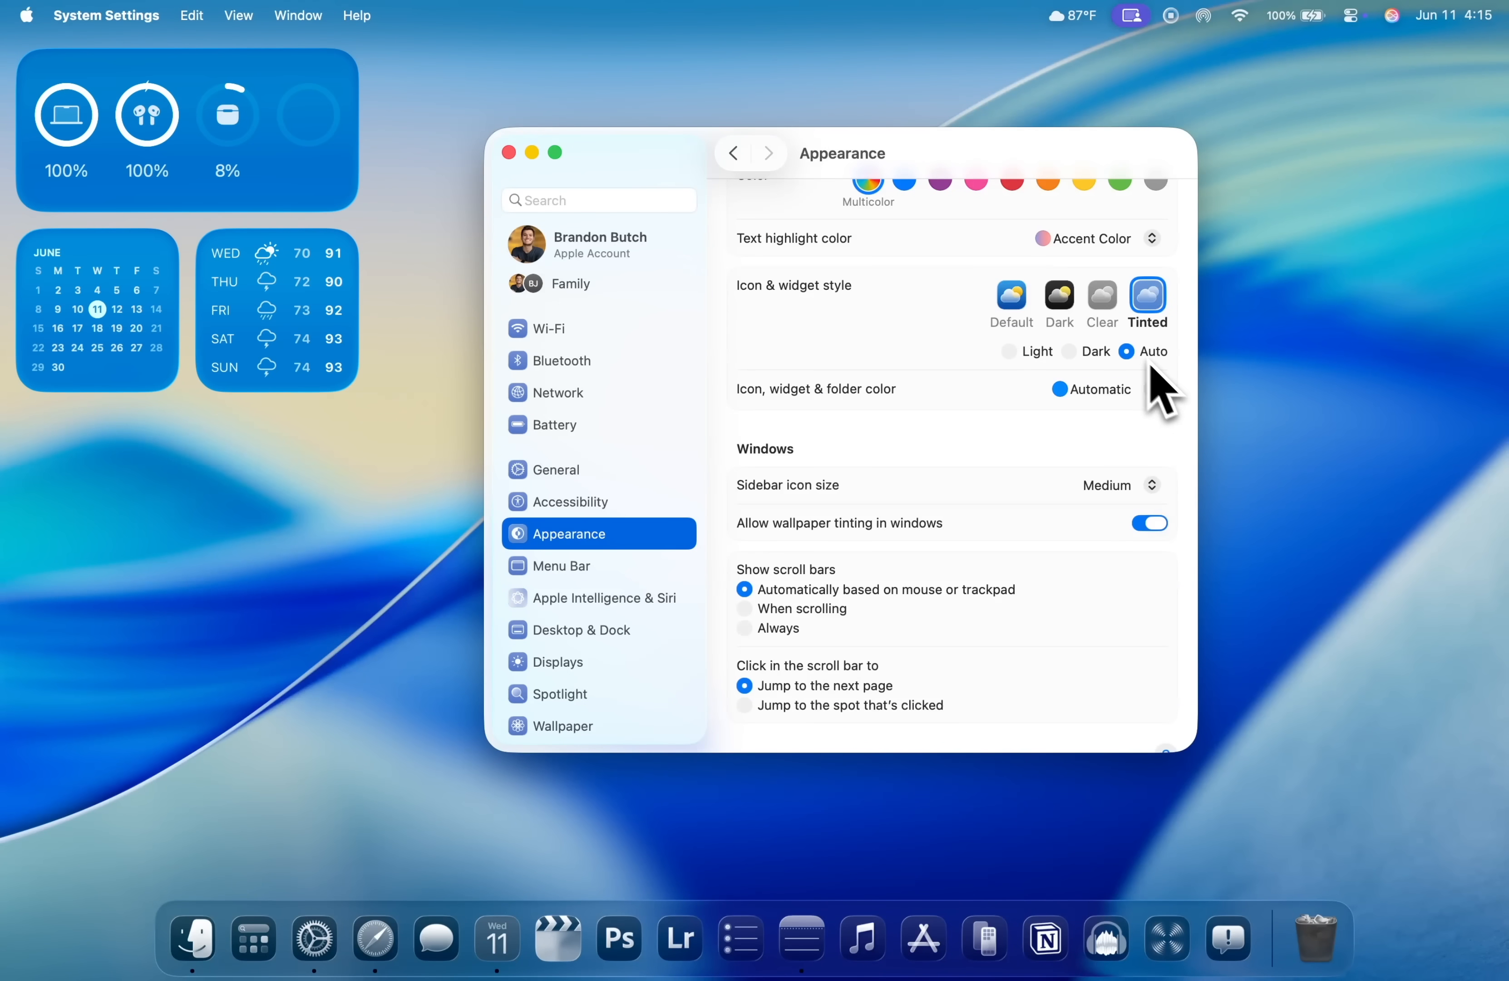
pyautogui.click(1087, 356)
# Alternate the icon and widget style between Clear and Dark, trying their variants, and finish on the Dark style
pyautogui.click(1102, 298)
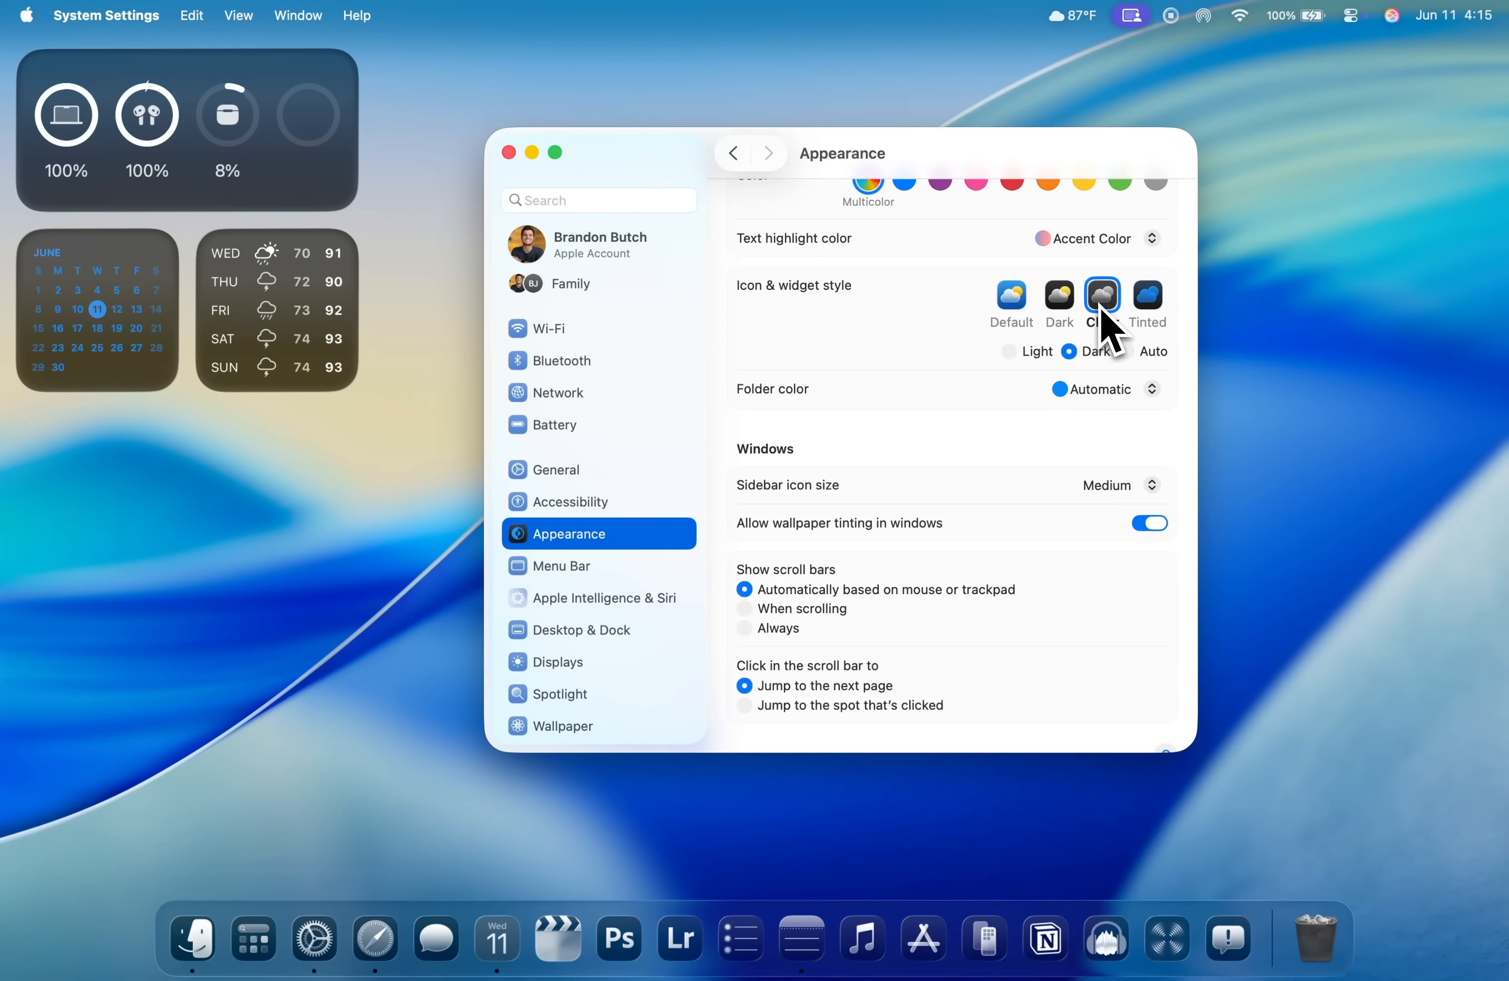
pyautogui.click(1068, 312)
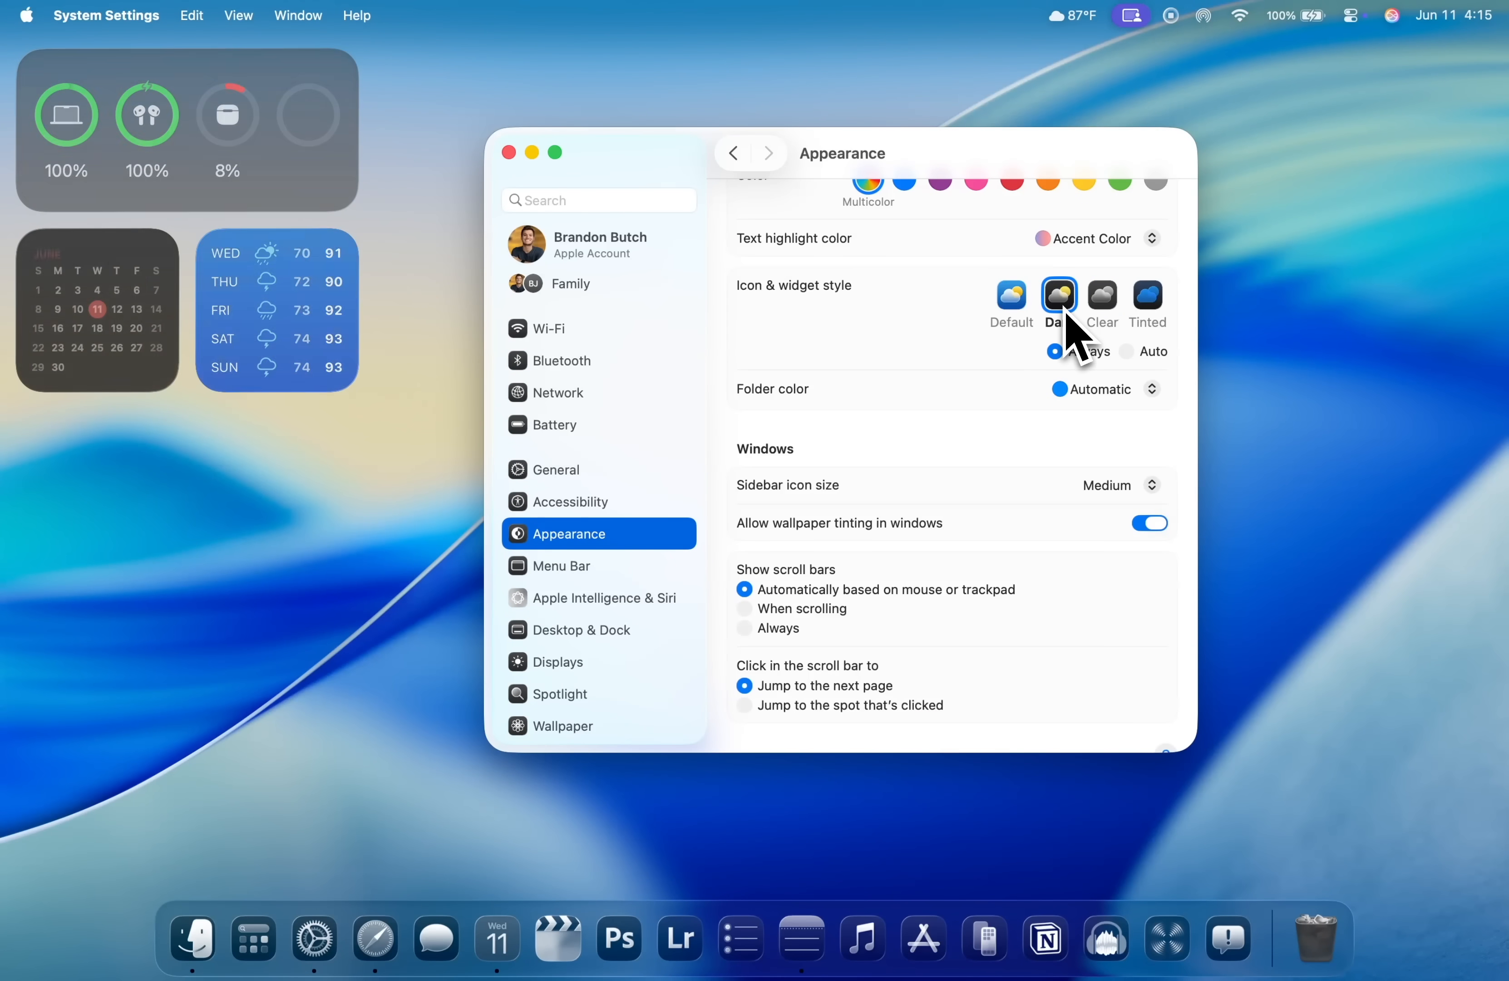
pyautogui.click(1147, 352)
pyautogui.click(1103, 298)
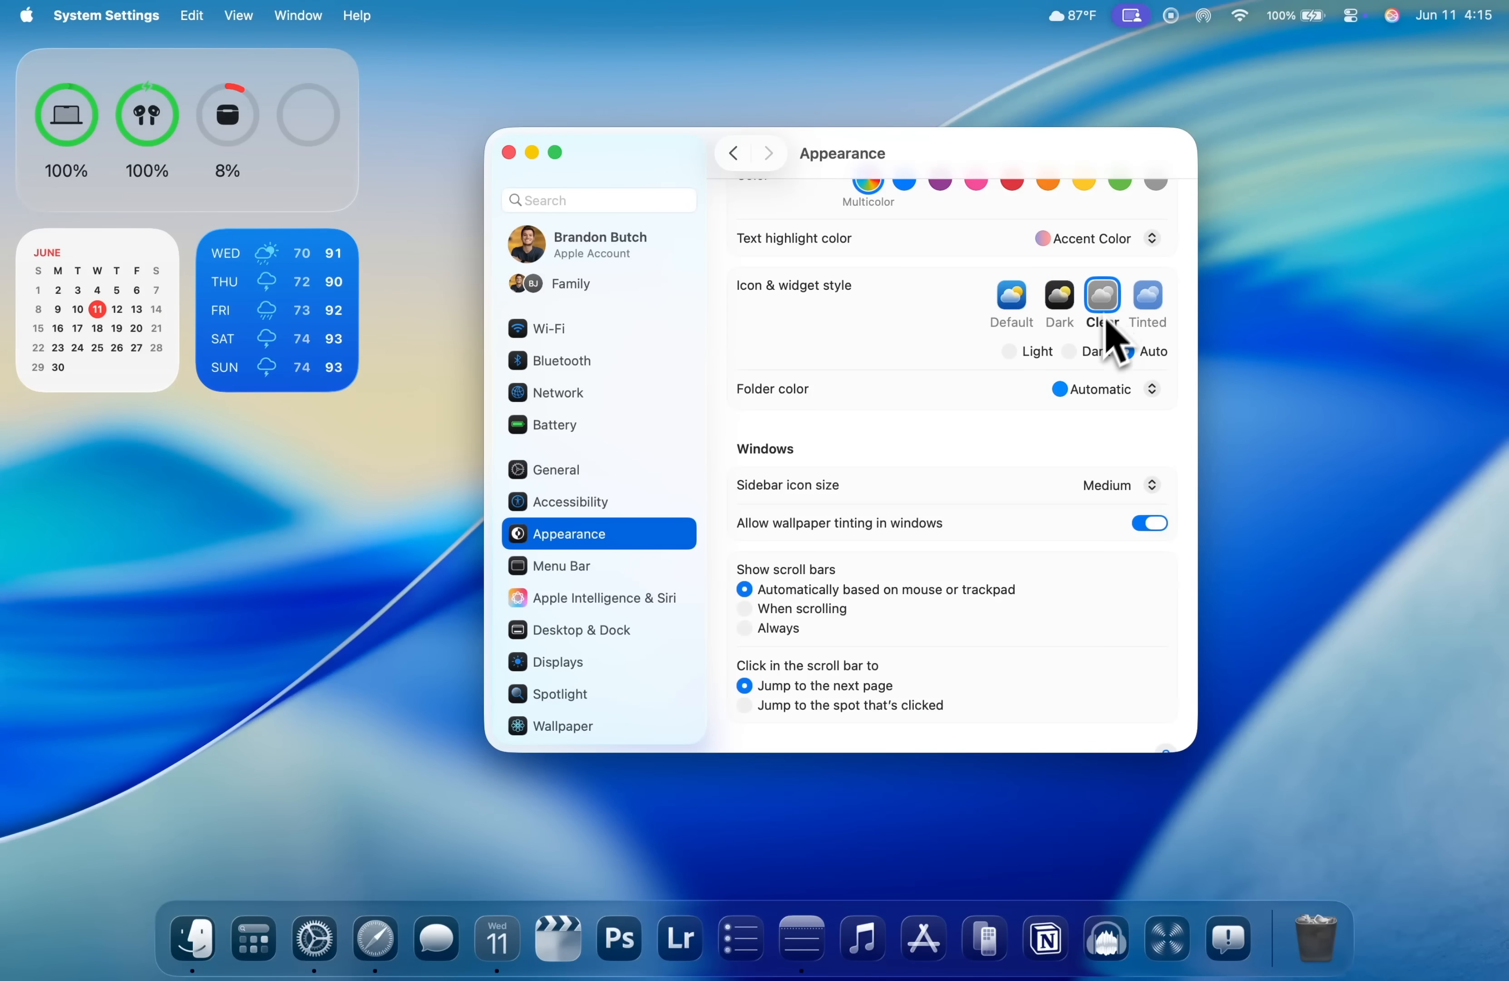
pyautogui.click(1074, 353)
pyautogui.click(1027, 356)
pyautogui.click(1060, 296)
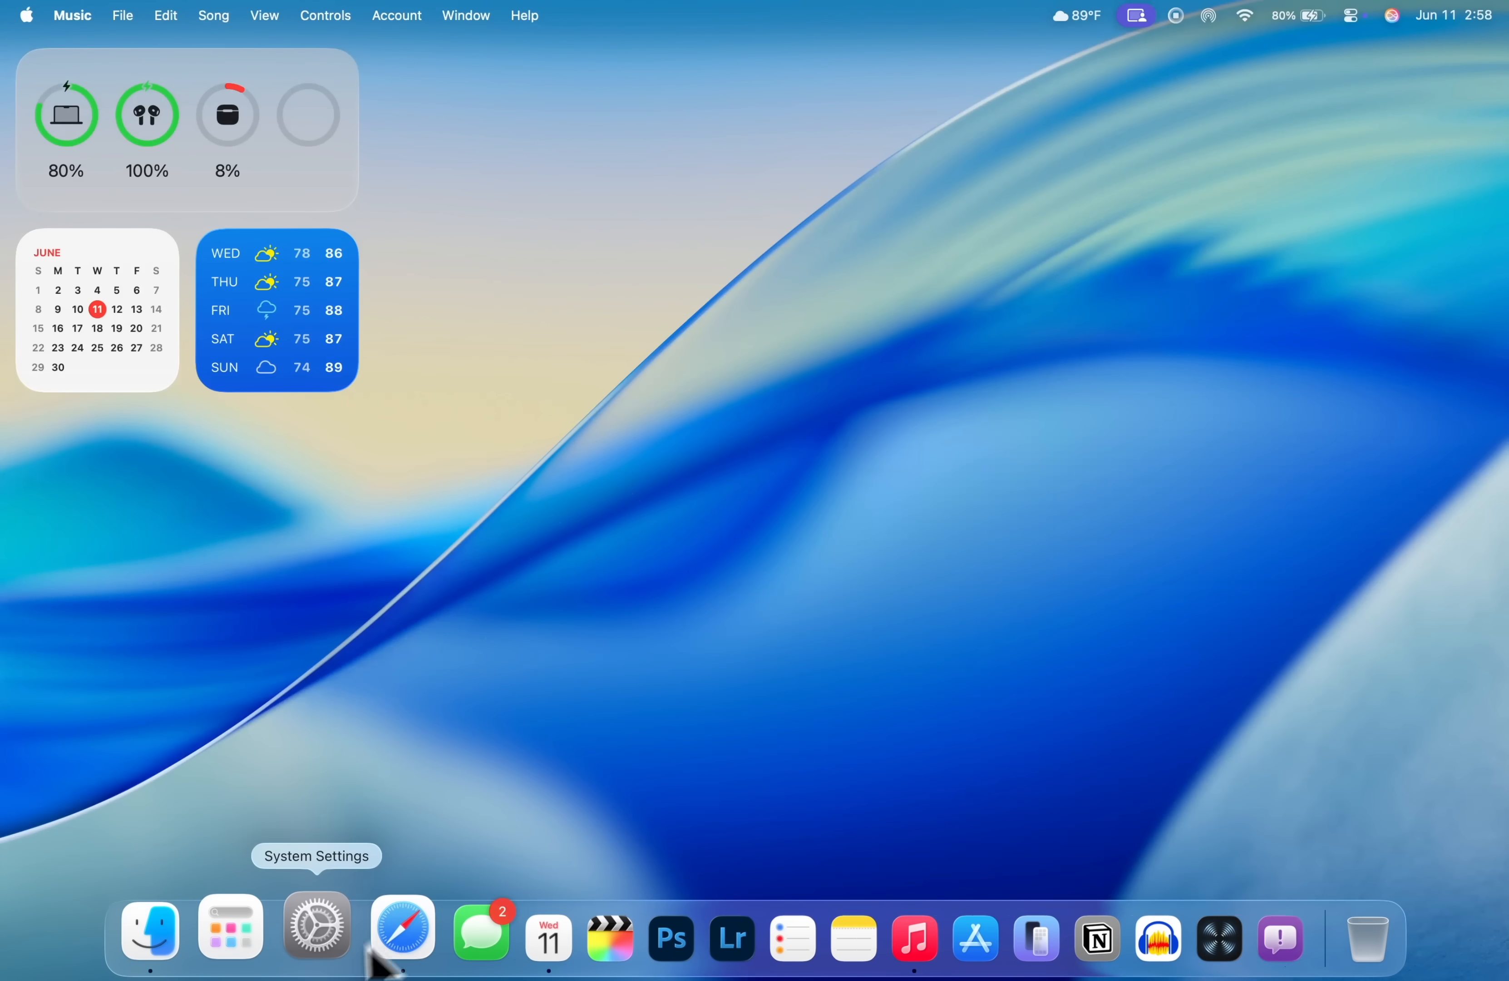
# Open the Wallpaper settings in System Settings and select the macOS Beta dynamic wallpaper
pyautogui.click(319, 949)
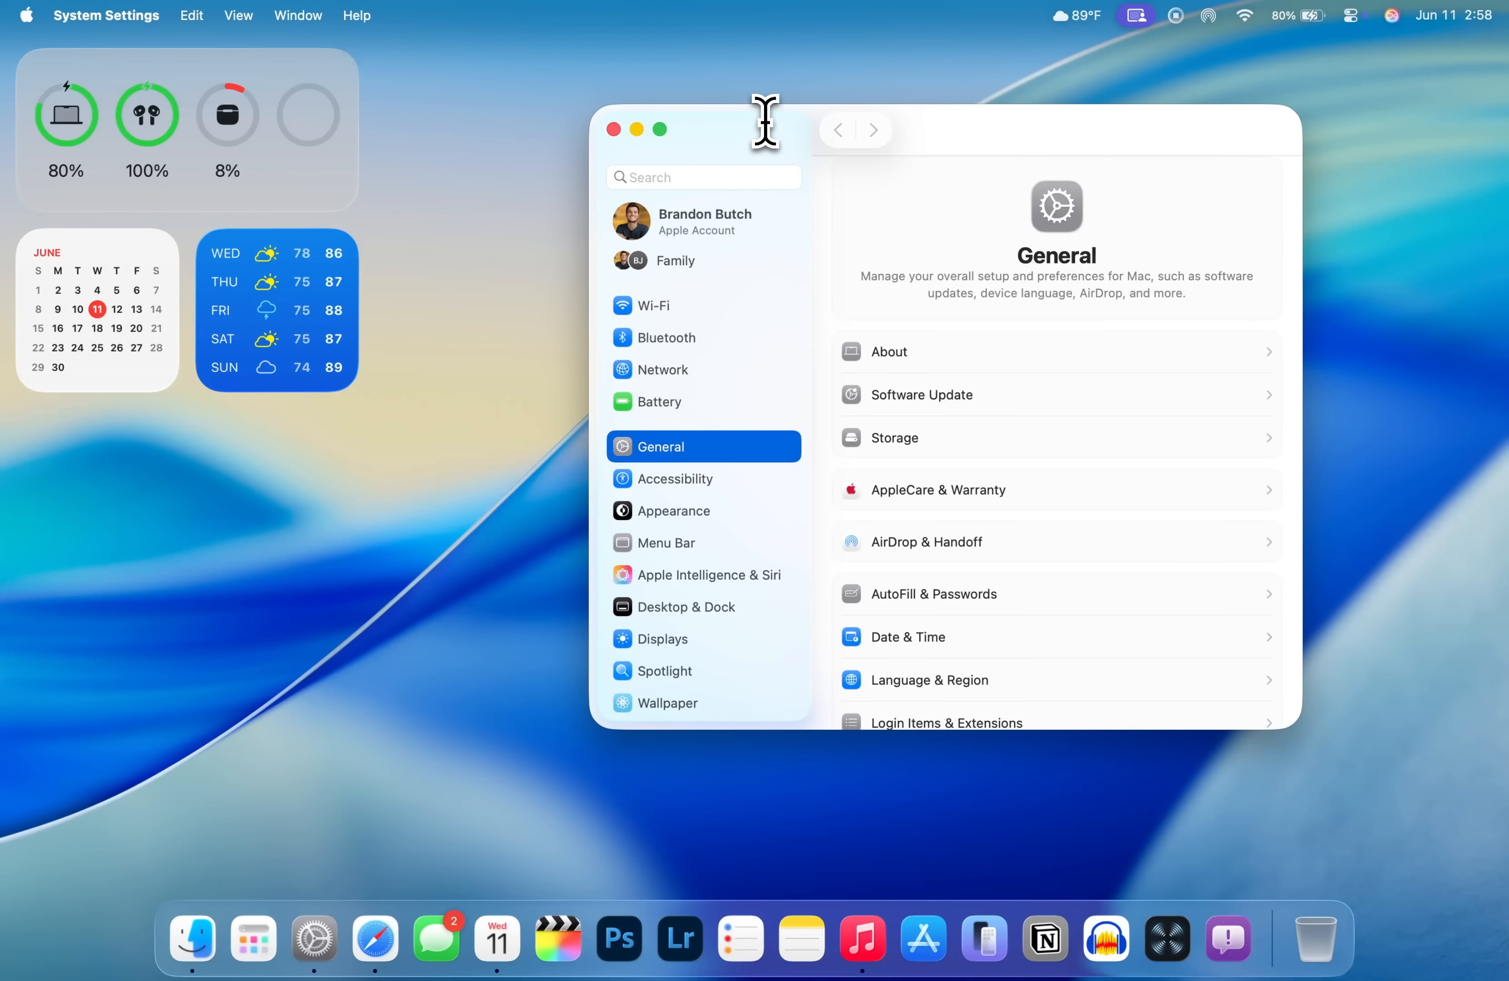
pyautogui.moveTo(765, 121); pyautogui.dragTo(692, 147)
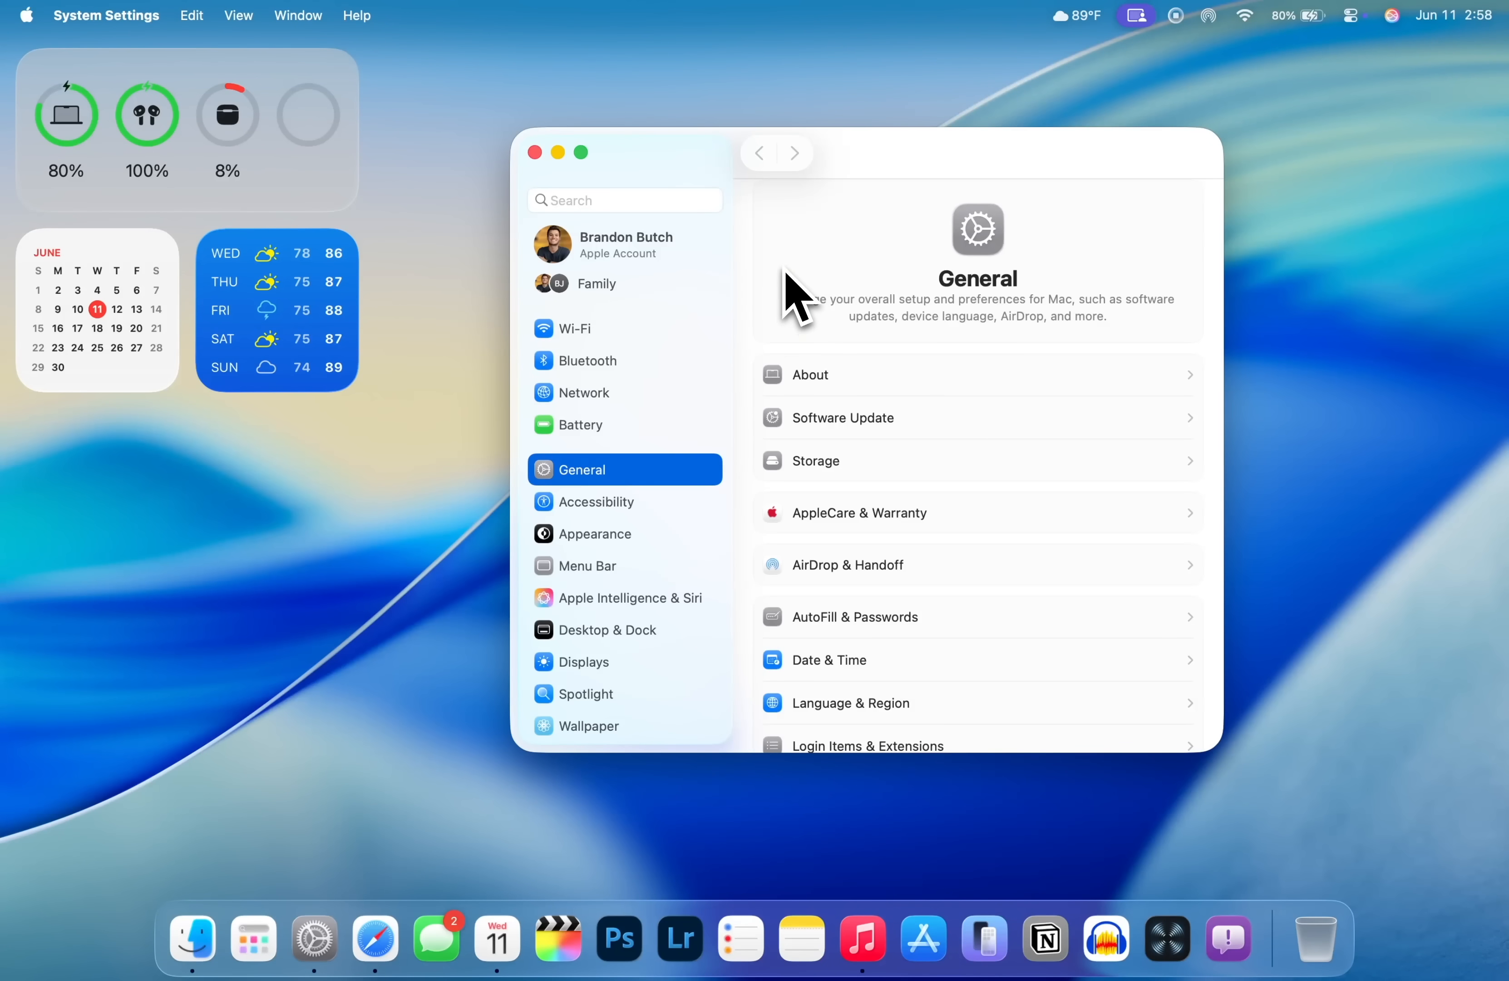
pyautogui.scroll(-5, 684, 539)
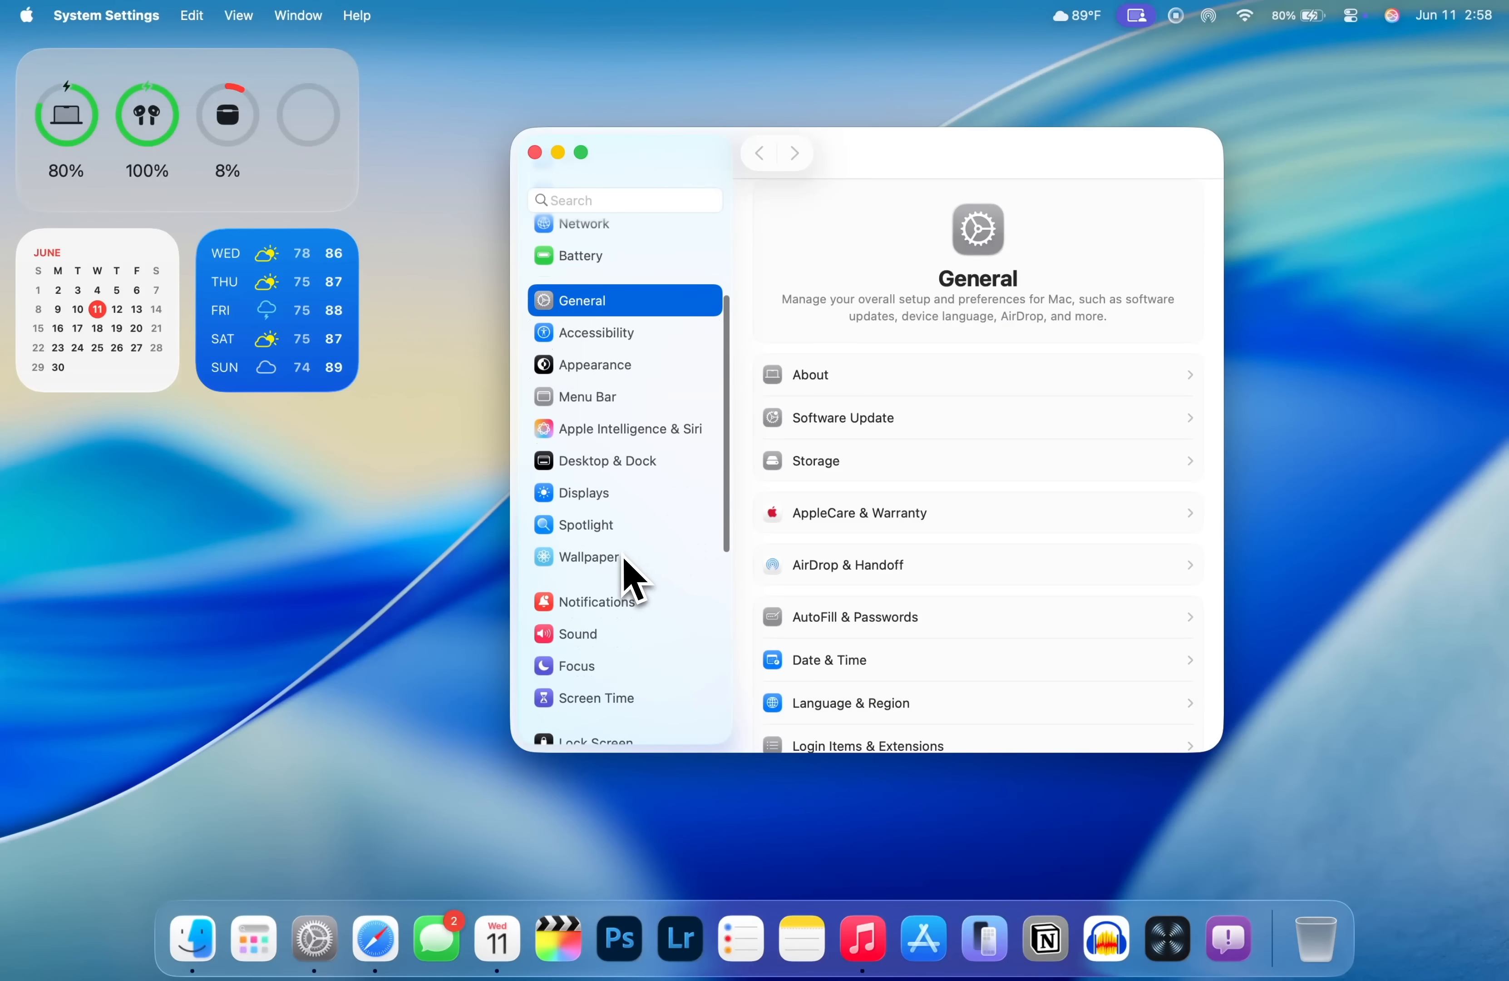
pyautogui.click(623, 557)
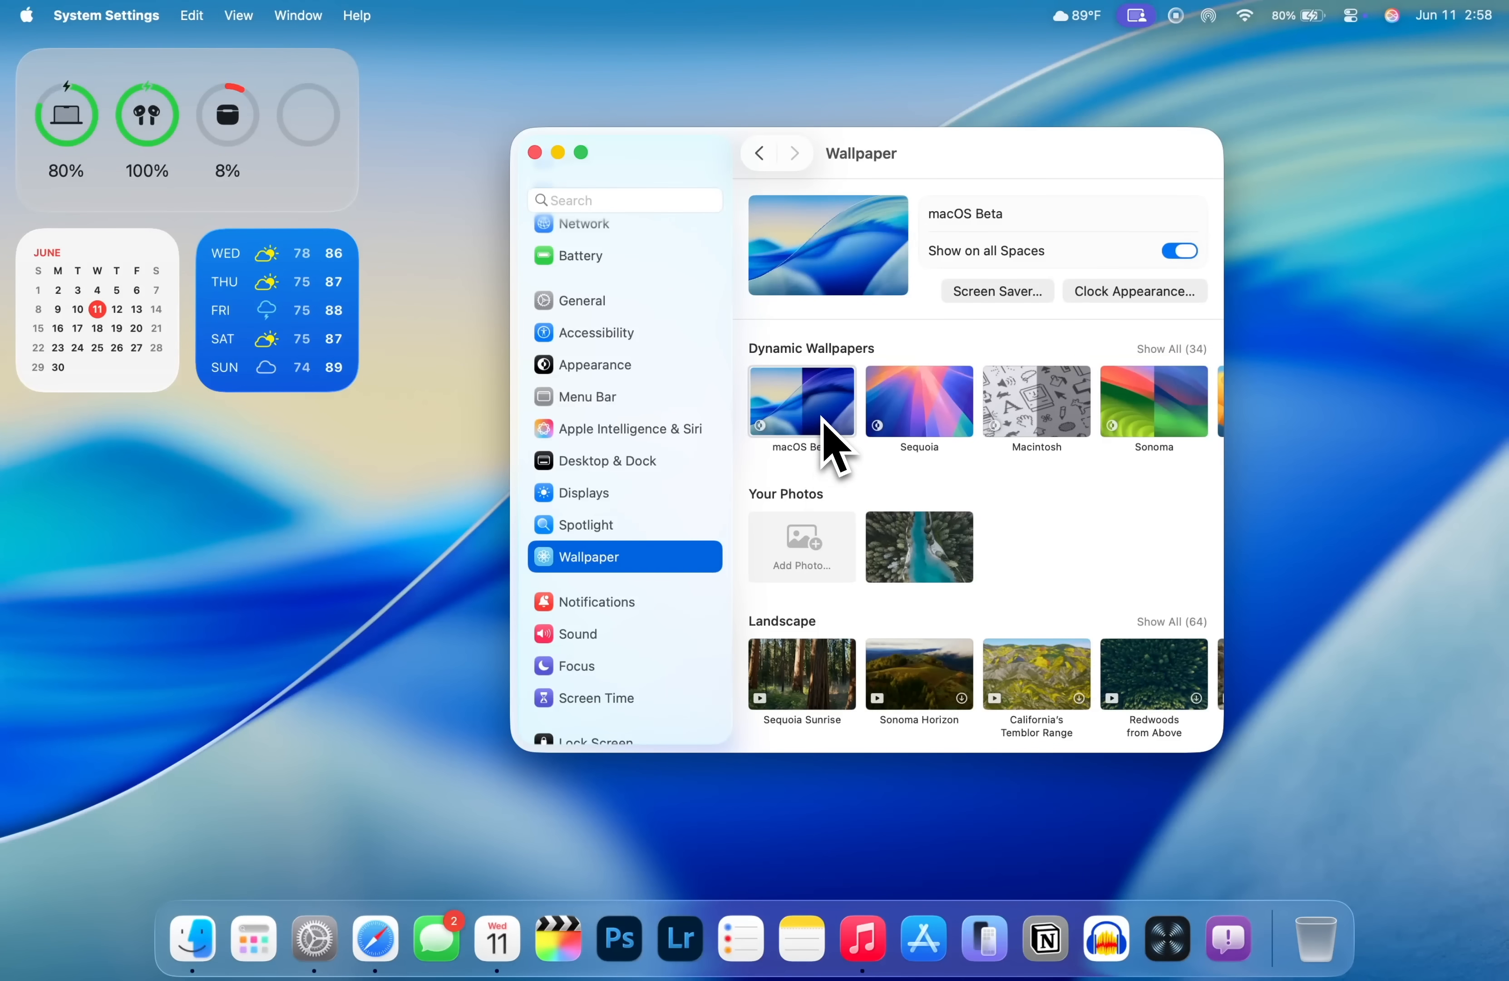
pyautogui.click(770, 431)
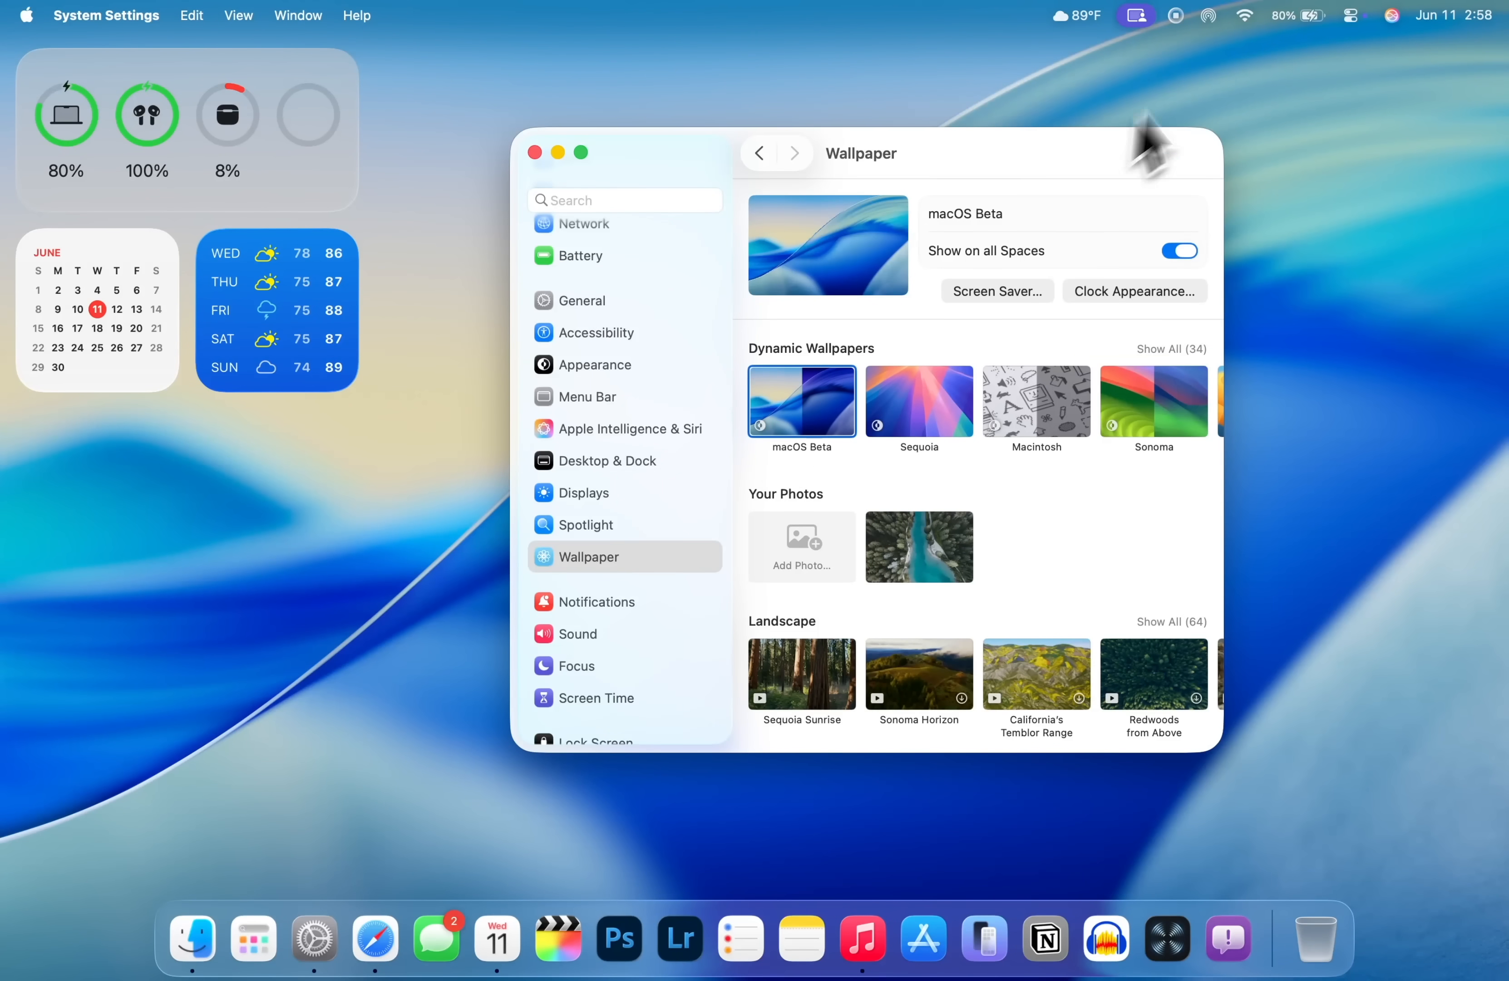
# Turn on Dark Mode from Control Center and minimize the settings window to show the desktop
pyautogui.click(1353, 16)
pyautogui.click(1241, 485)
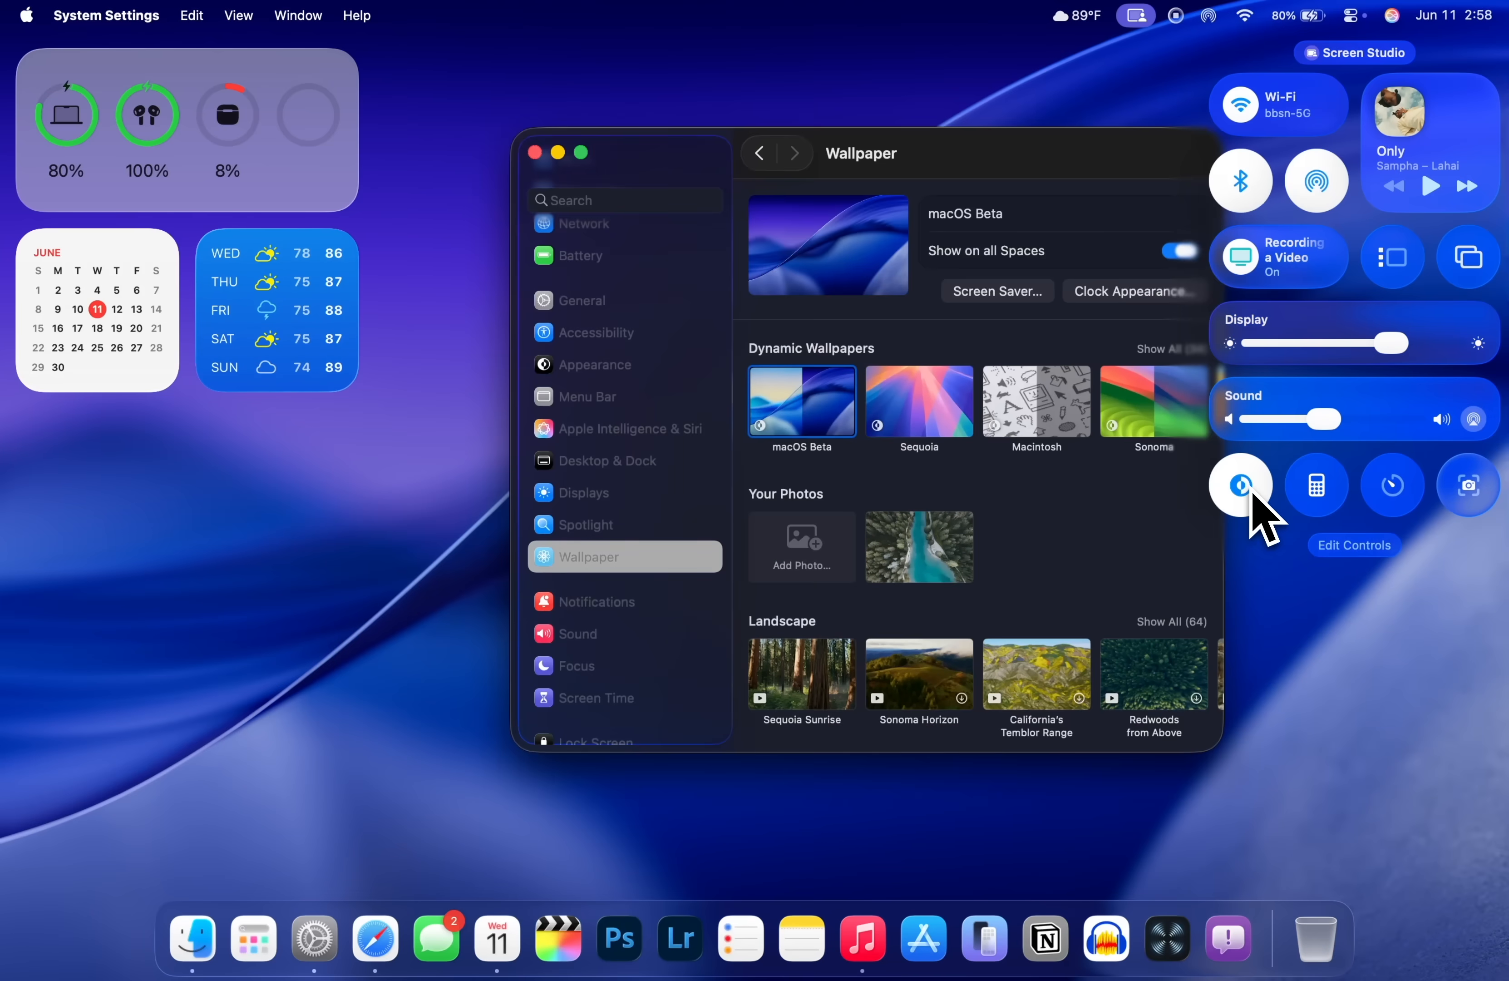
pyautogui.click(563, 158)
pyautogui.click(560, 154)
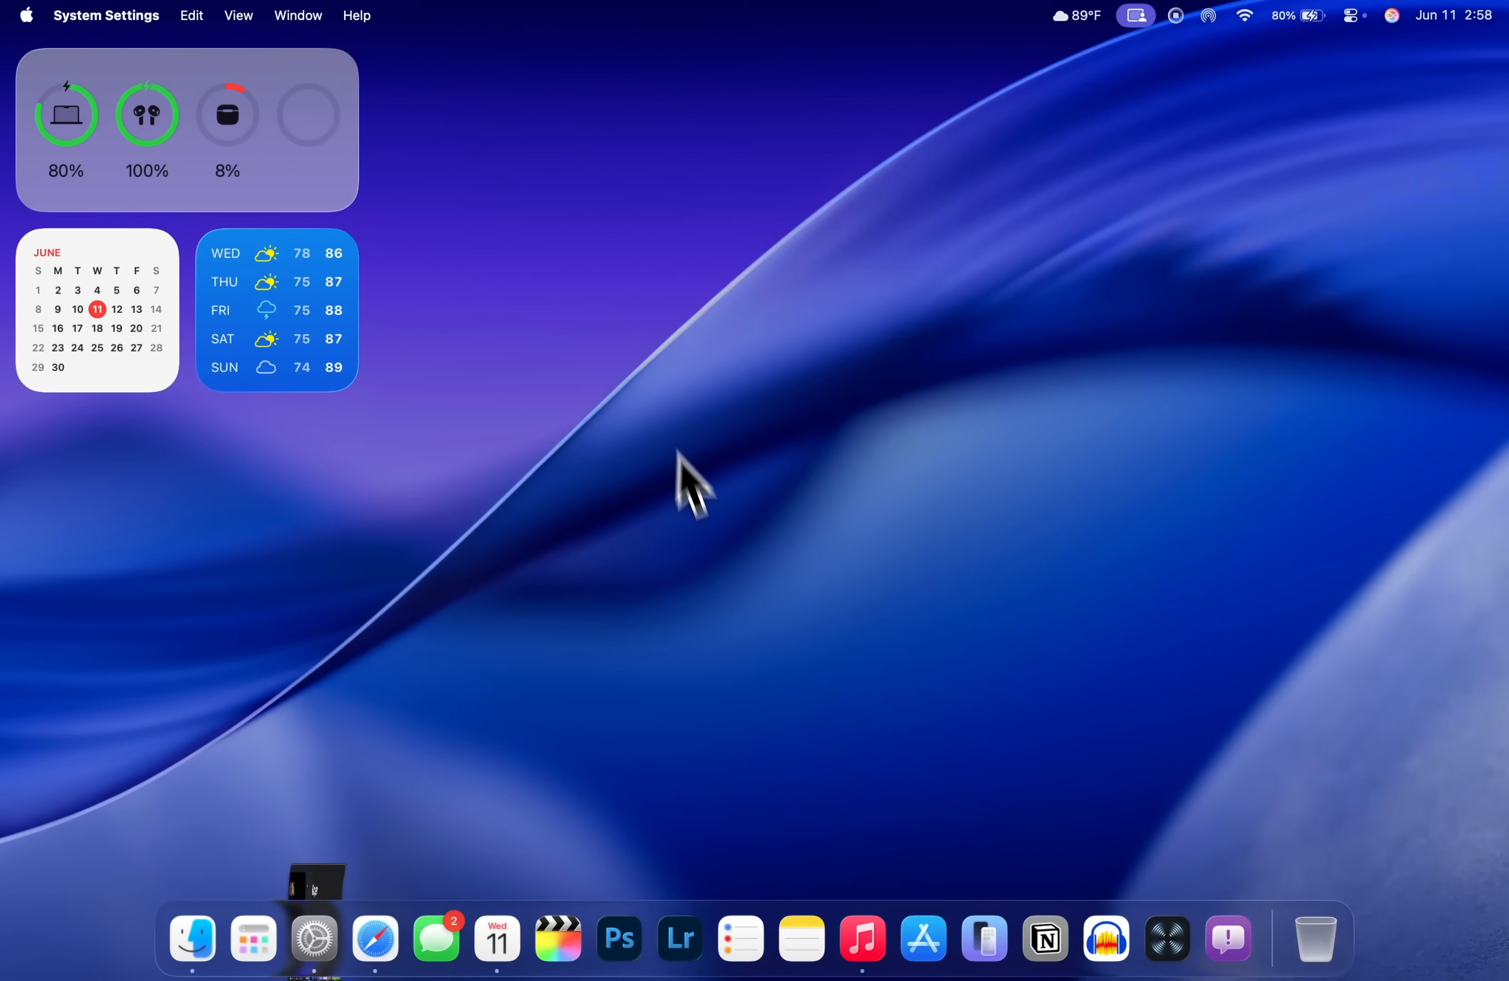
# Restore the Wallpaper settings window, look through the wallpaper collections and open the screen saver options
pyautogui.click(314, 938)
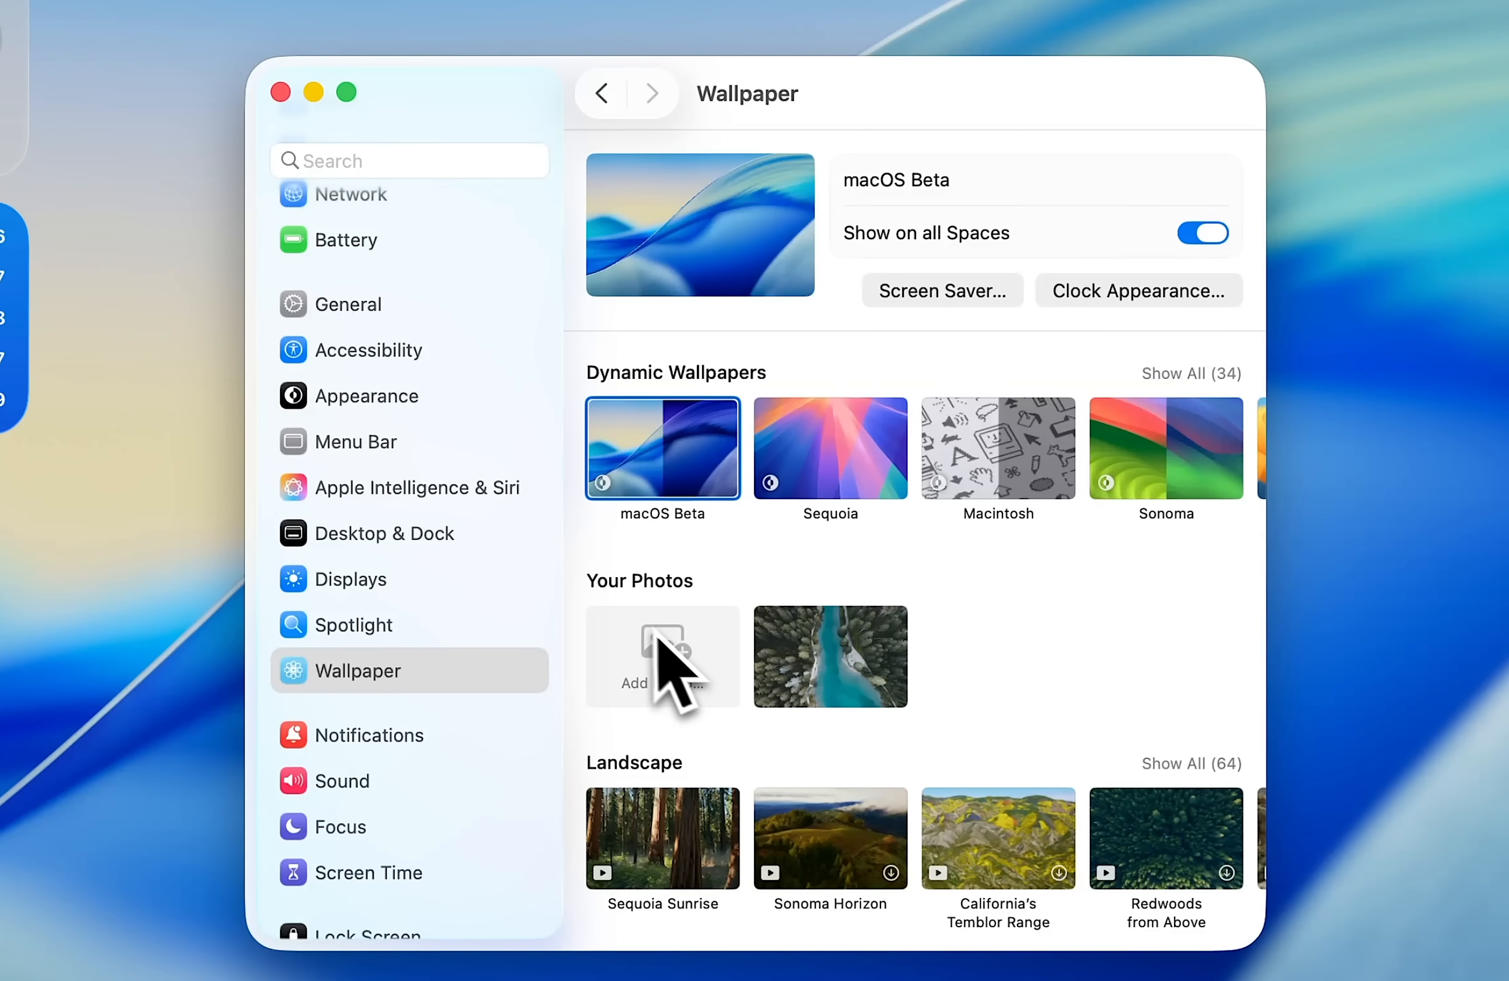
pyautogui.scroll(-15, 809, 643)
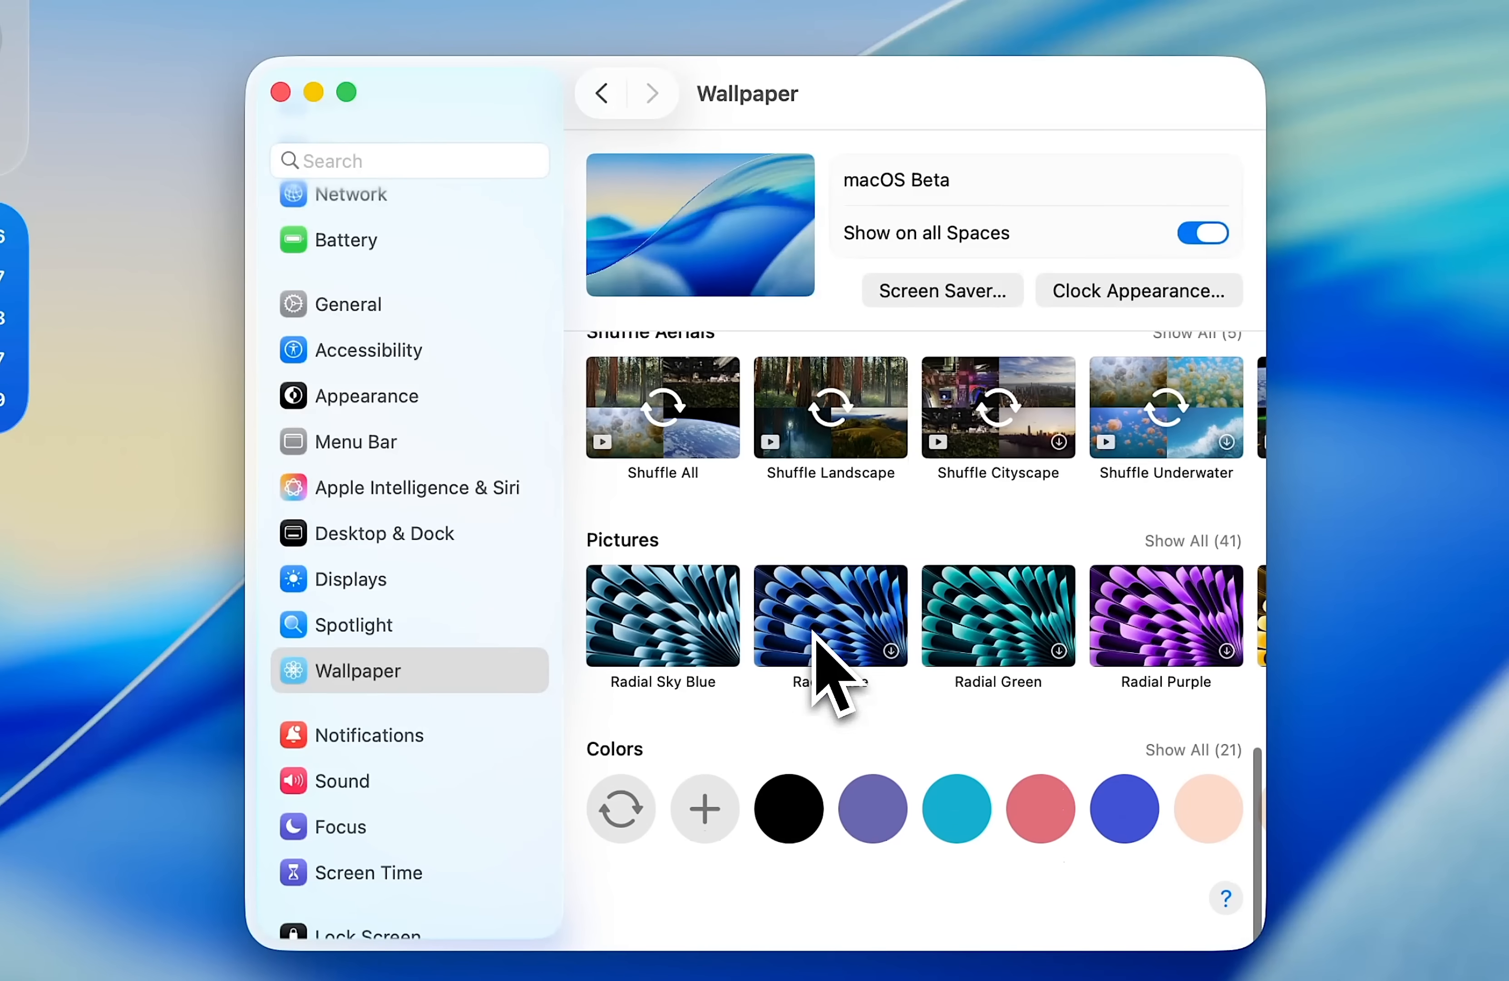
pyautogui.scroll(15, 813, 656)
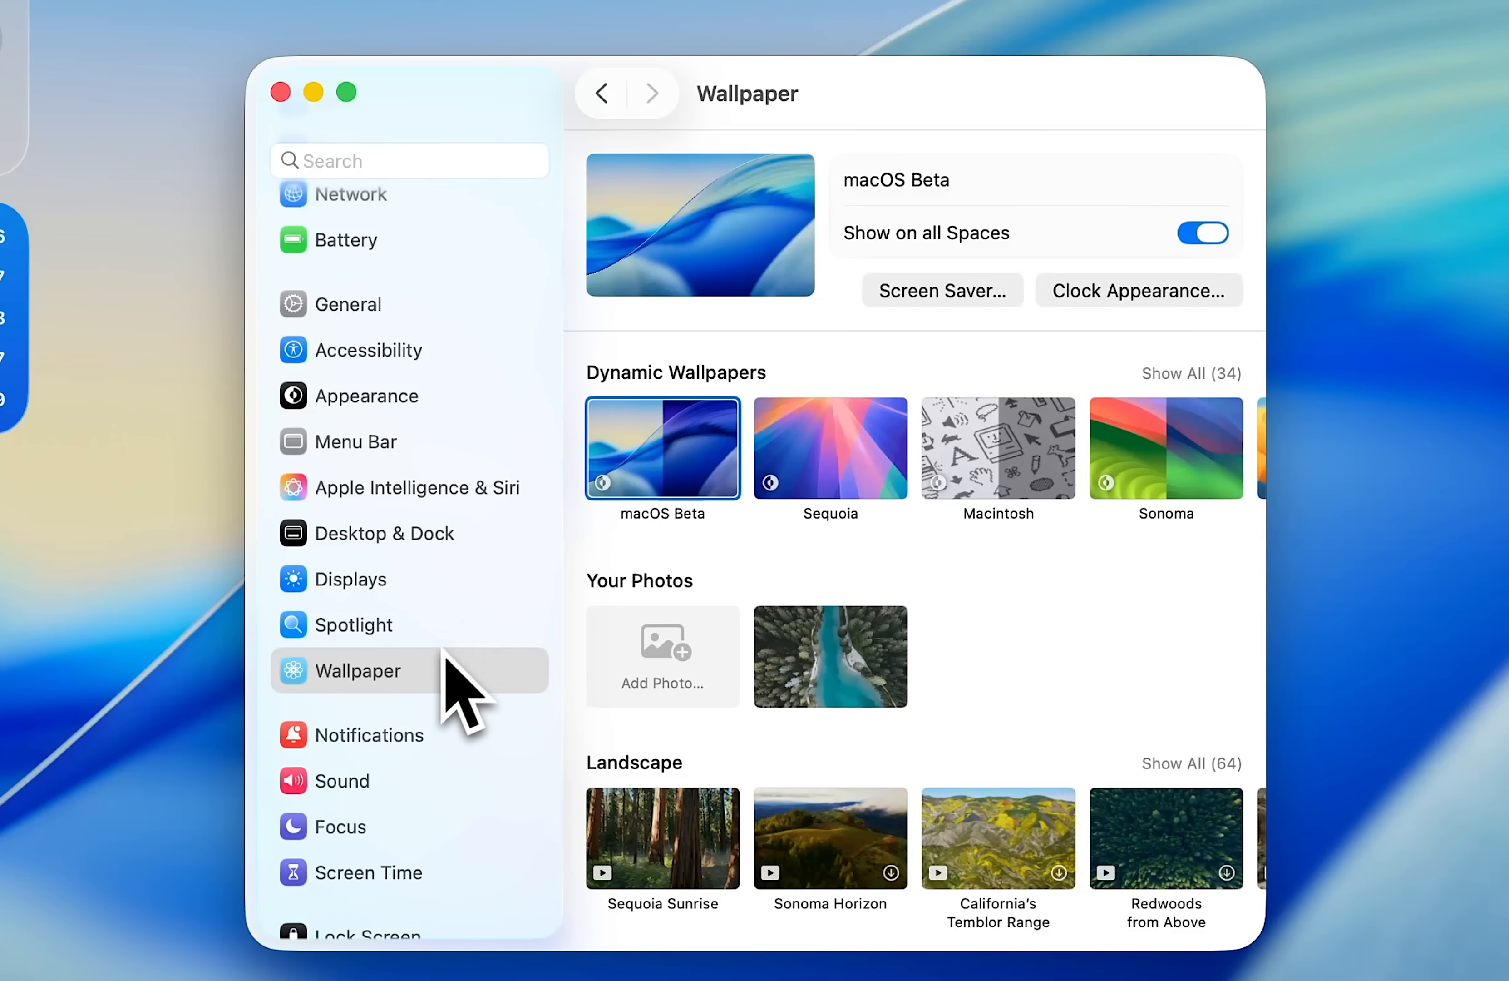
pyautogui.click(936, 296)
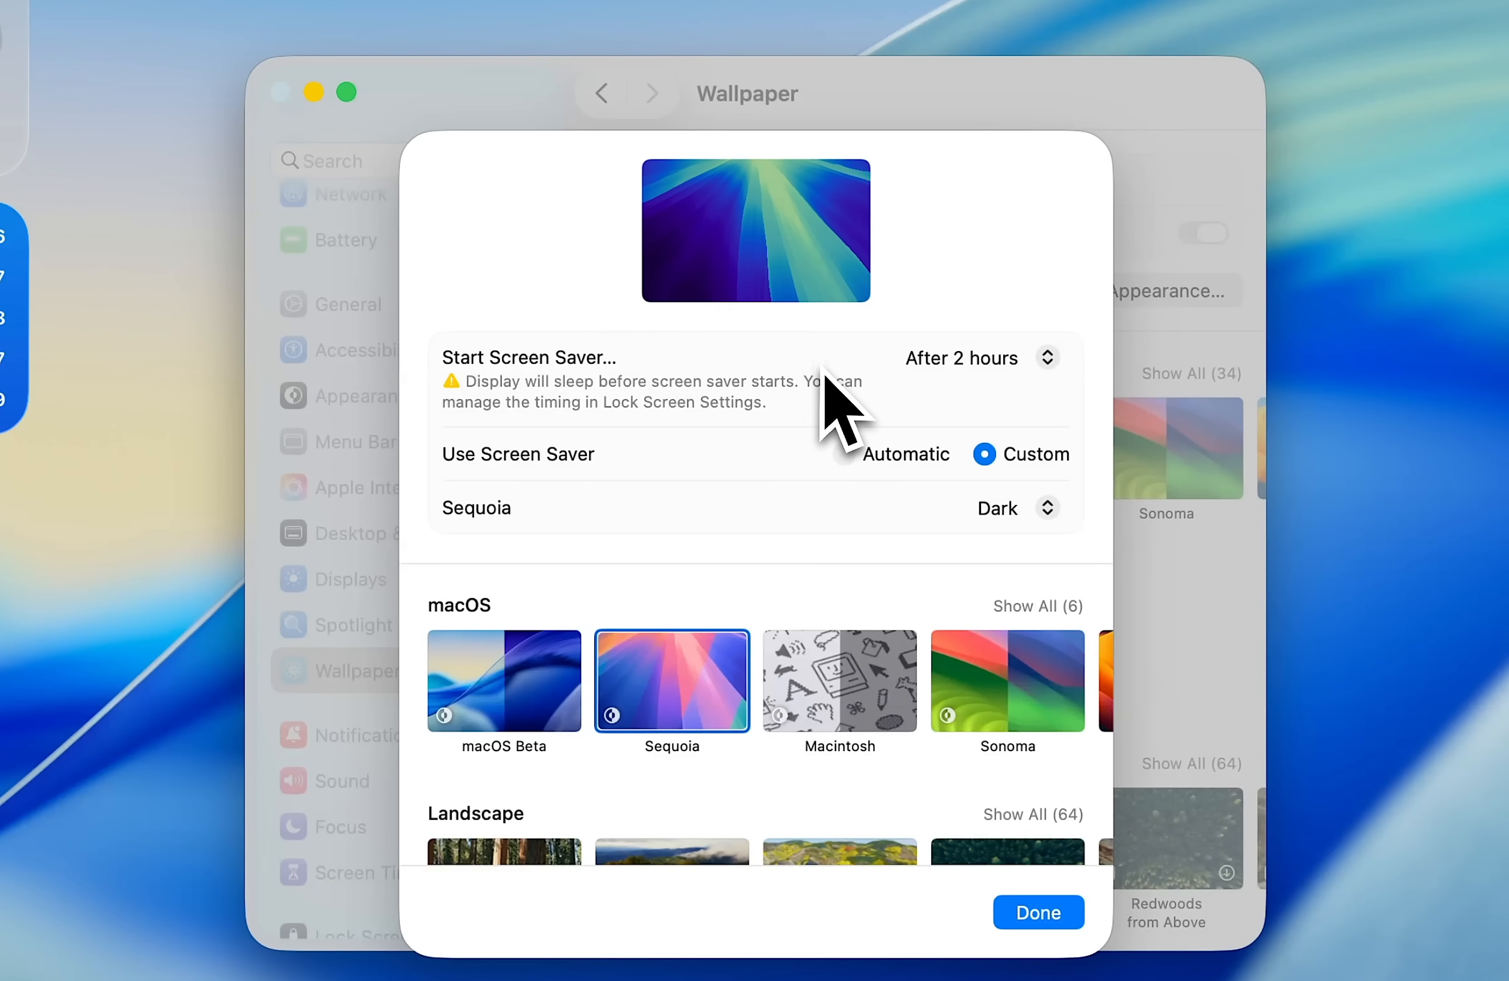
# Close the screen saver options, try a typeface for the large Lock Screen clock in Clock Appearance, and lock the screen
pyautogui.click(1025, 911)
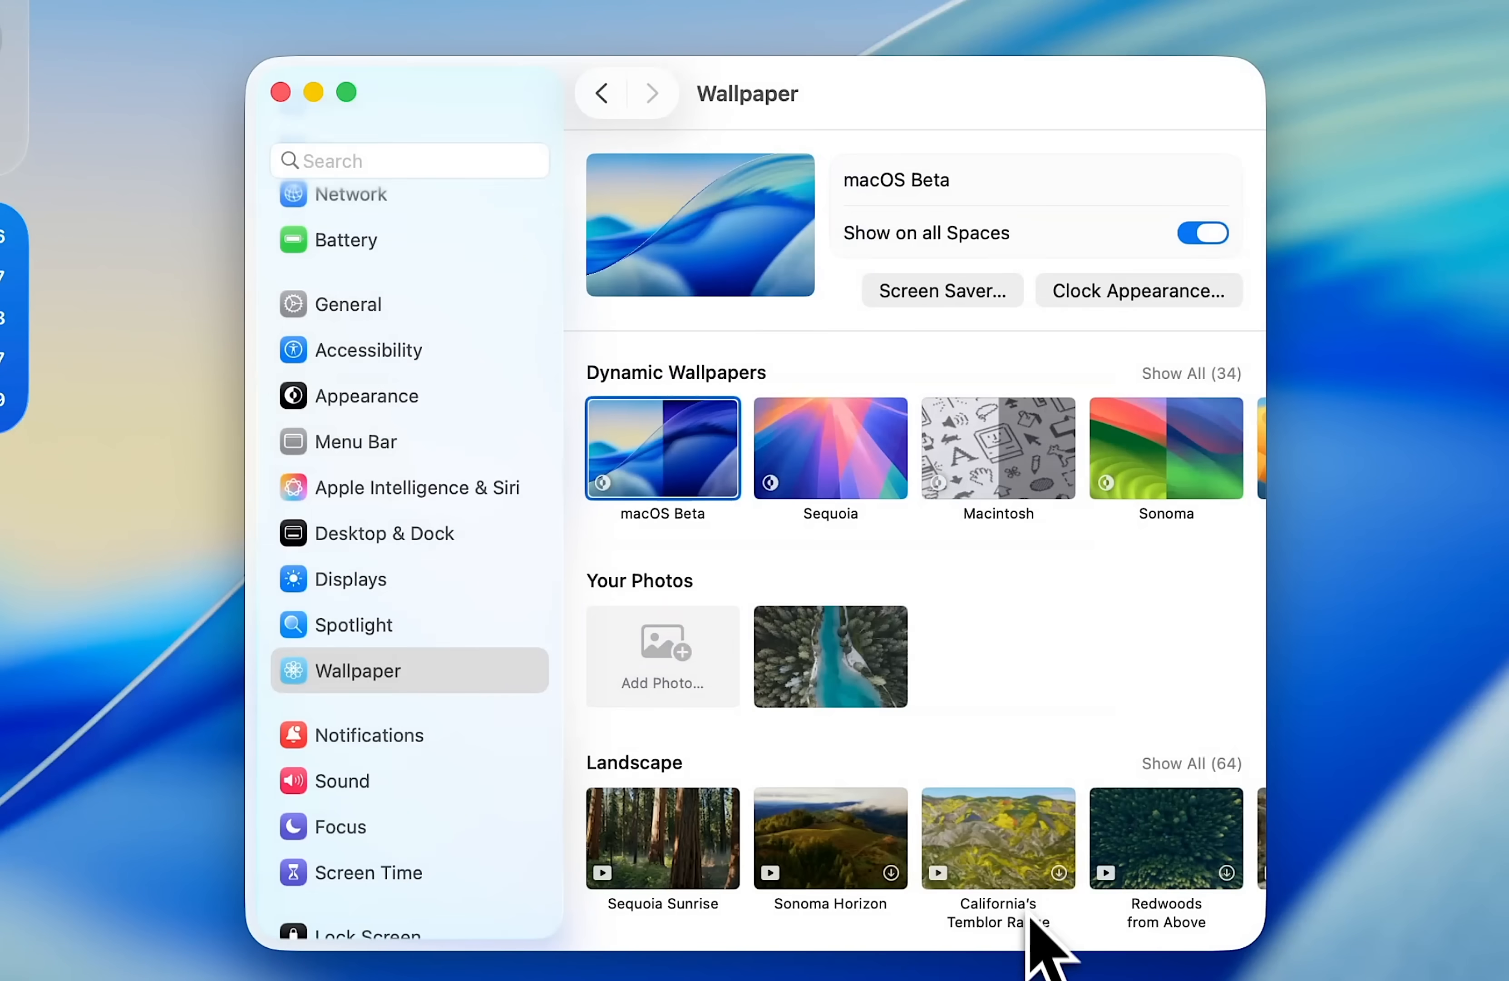
pyautogui.click(1113, 302)
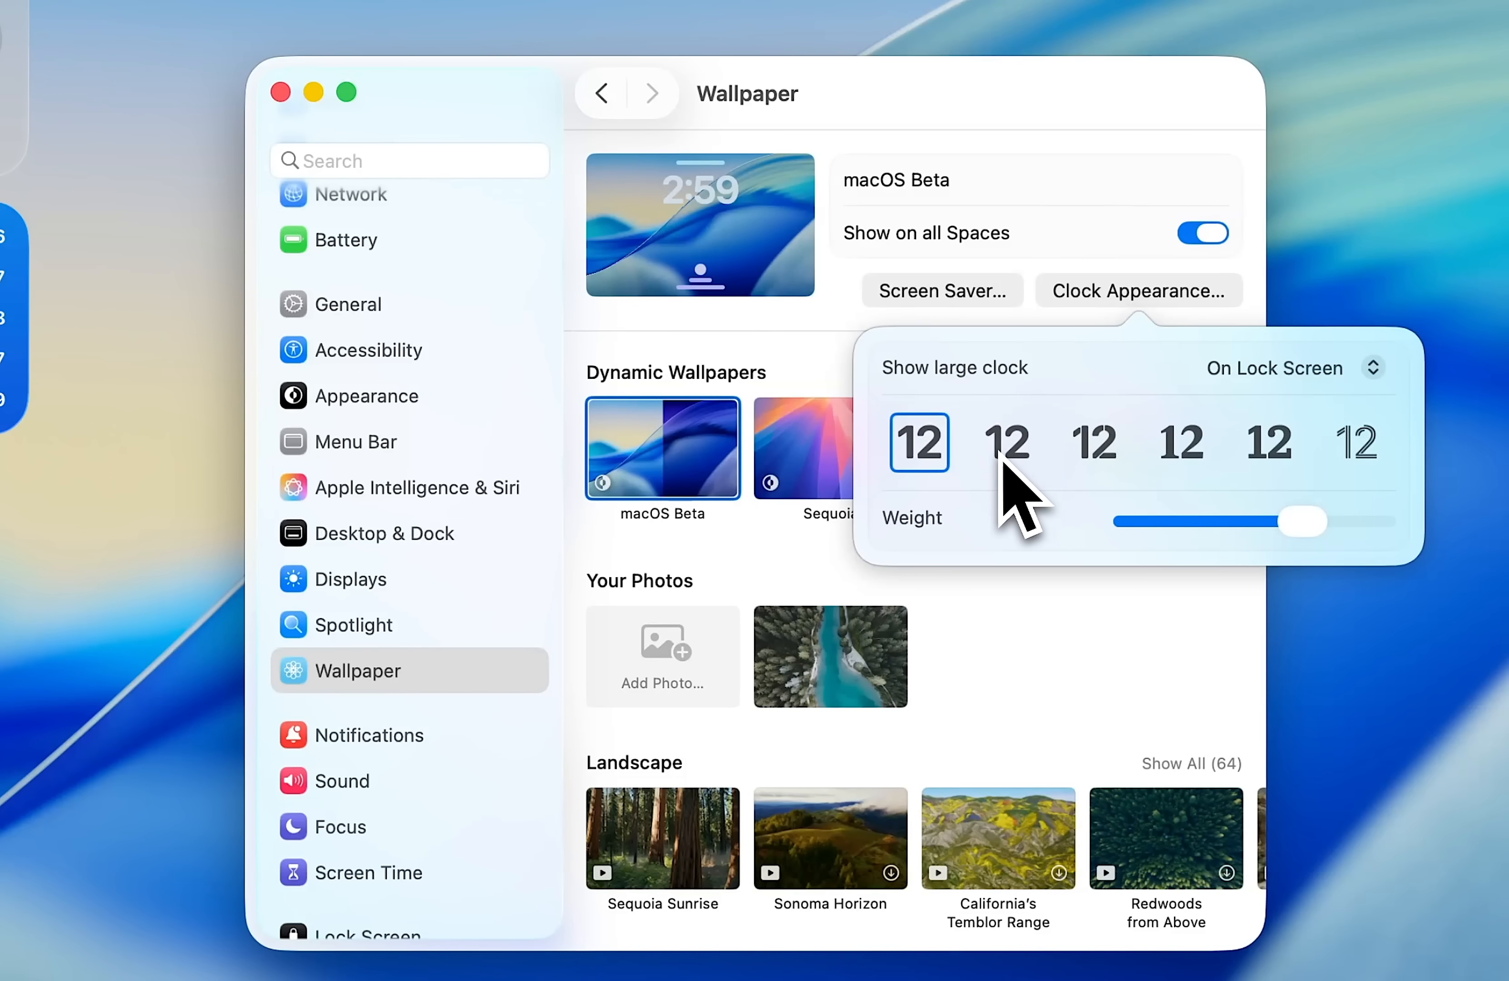
pyautogui.click(1013, 446)
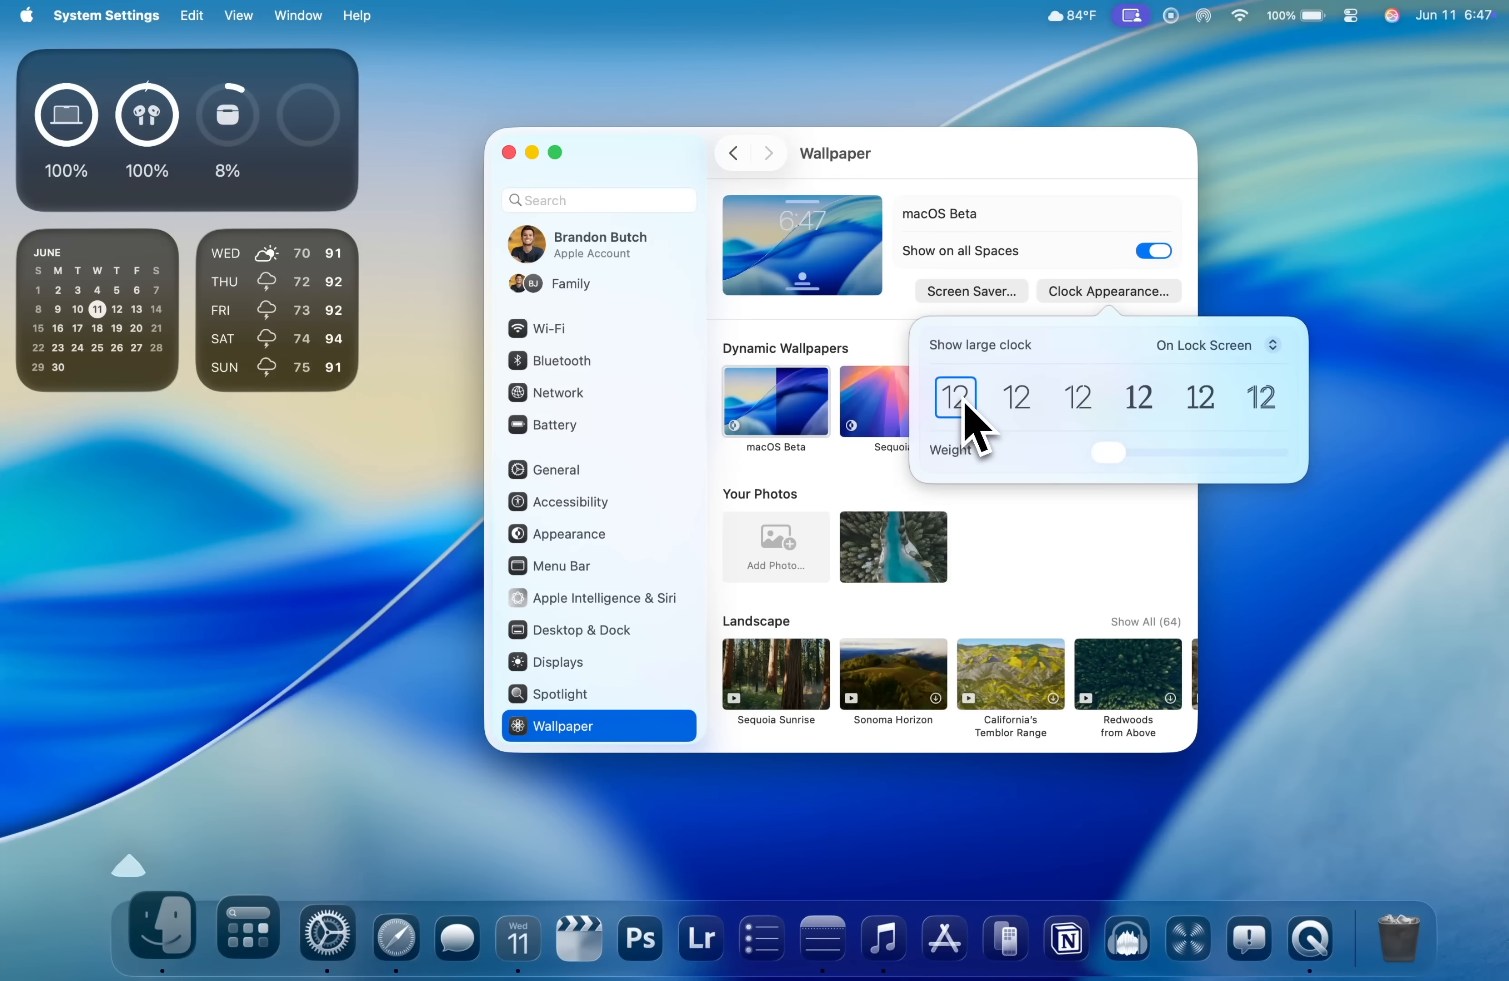
pyautogui.press('ctrl+super+q')
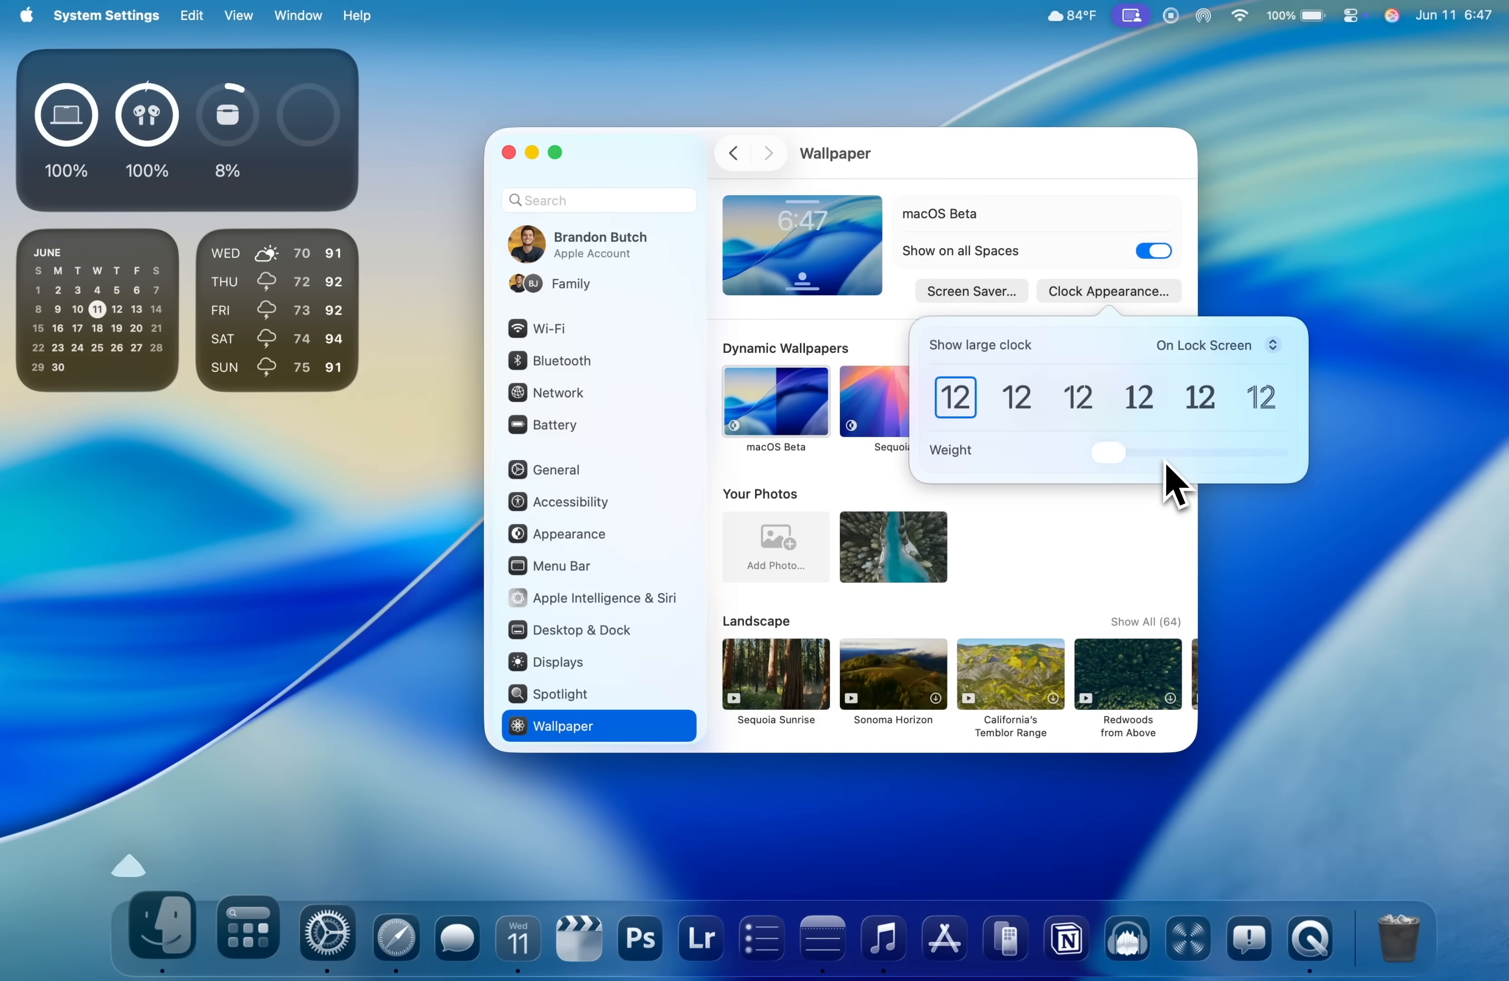
pyautogui.press('ctrl+super+q')
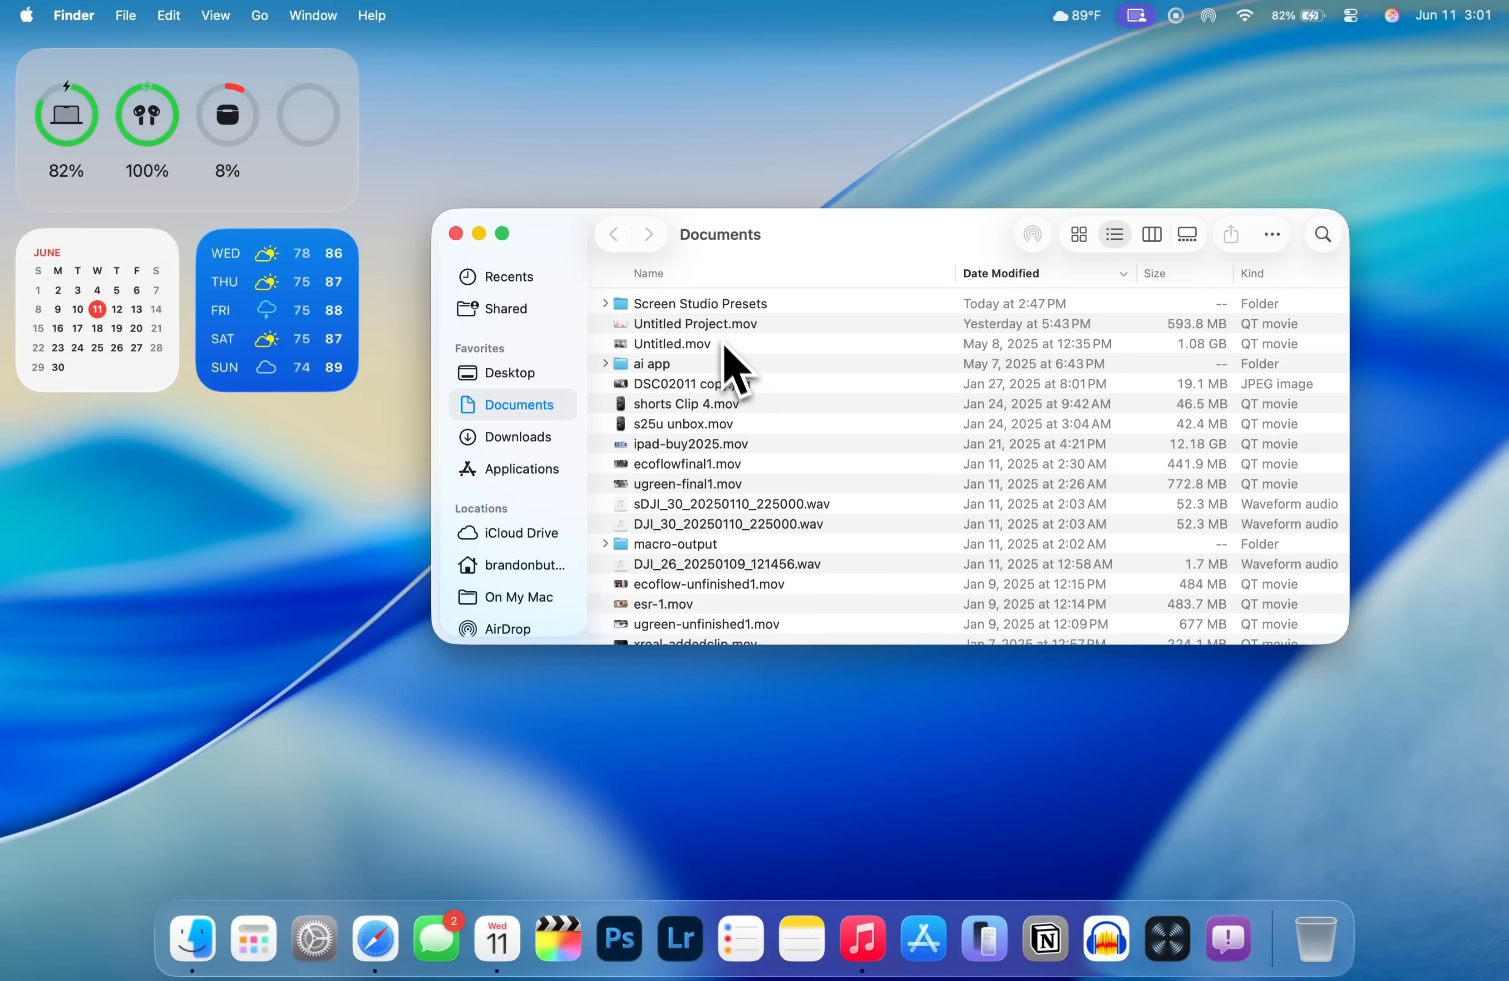
# Move the file Untitled Project.mov from the Documents folder in Finder to the Trash
pyautogui.rightClick(718, 323)
pyautogui.click(764, 396)
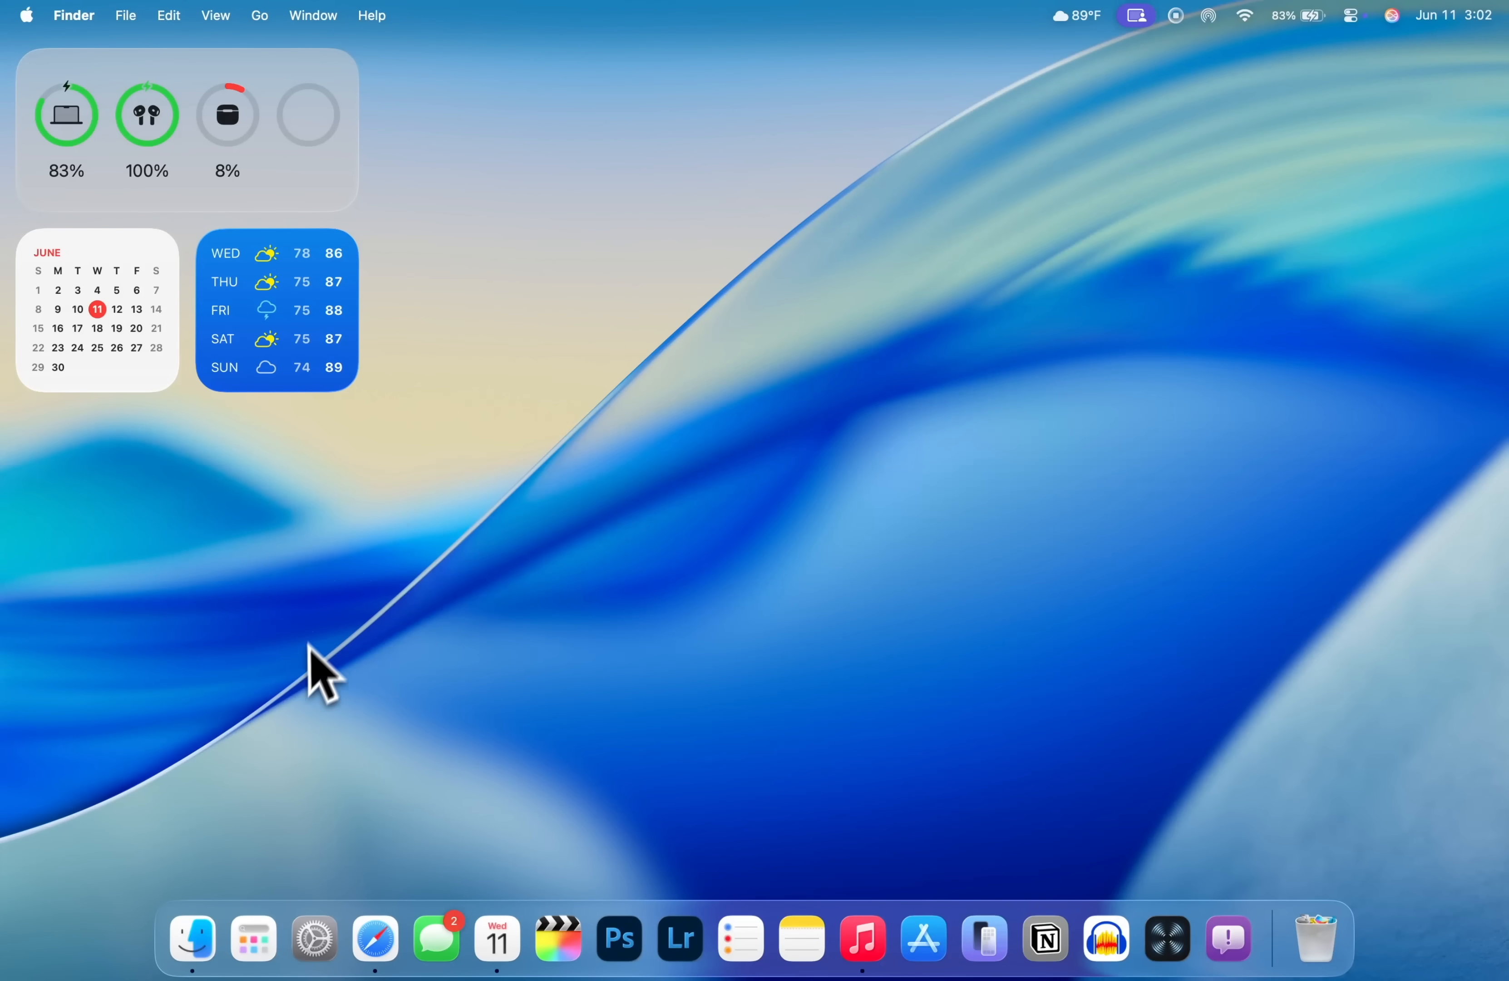
# Open the Applications launcher, look through its app categories from Utilities to Information & Reading, and close it
pyautogui.click(272, 922)
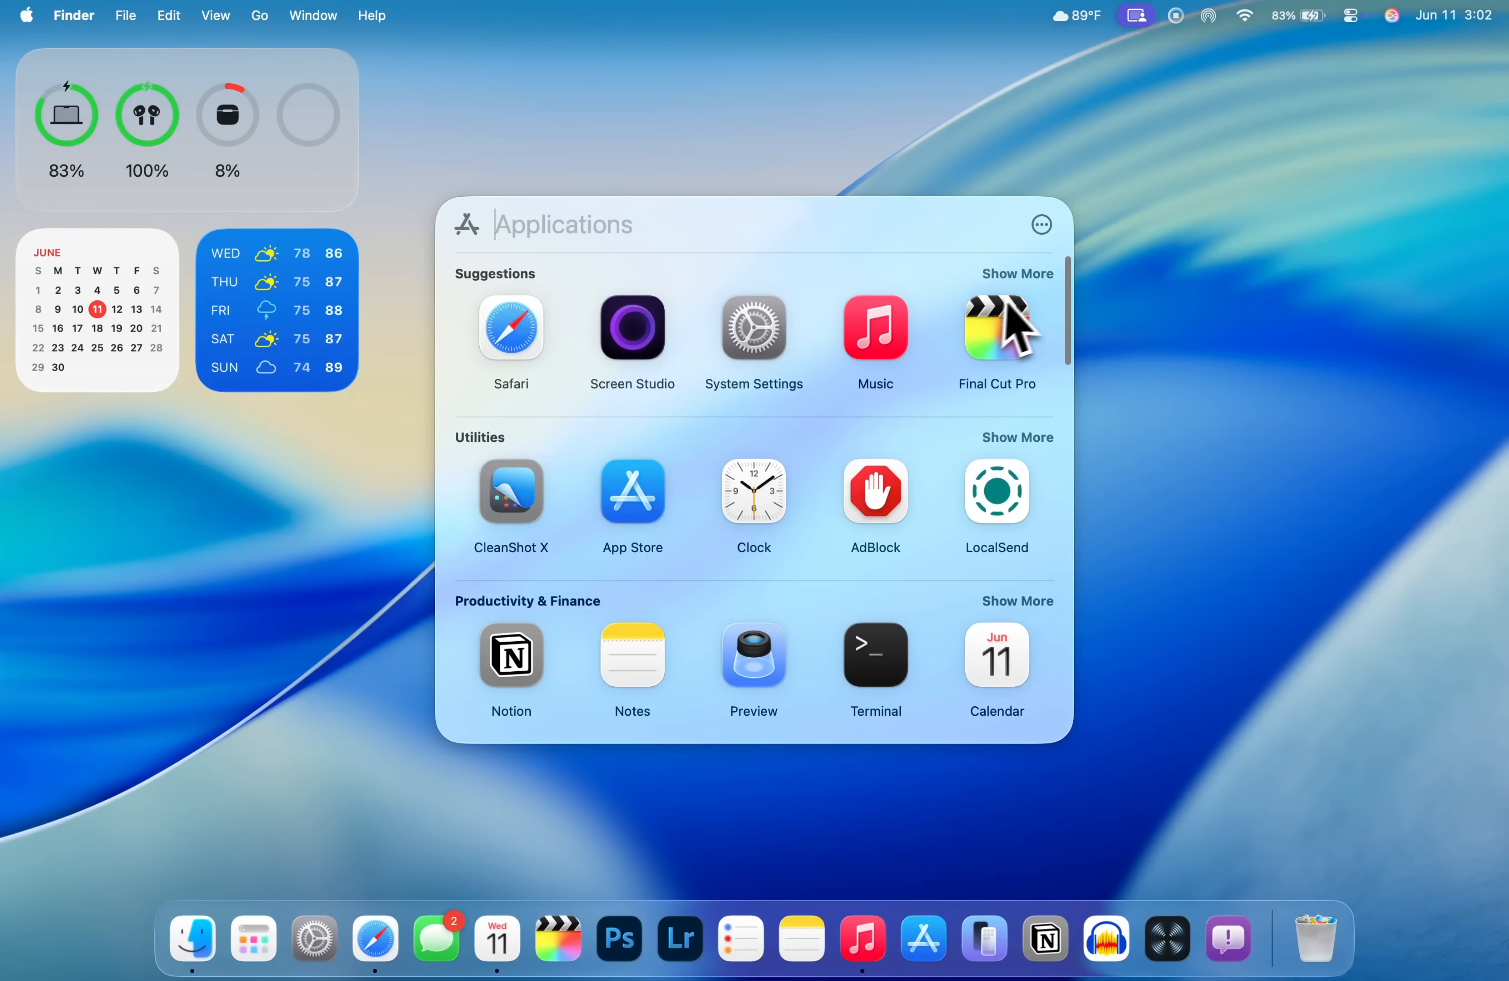
pyautogui.scroll(-5, 718, 404)
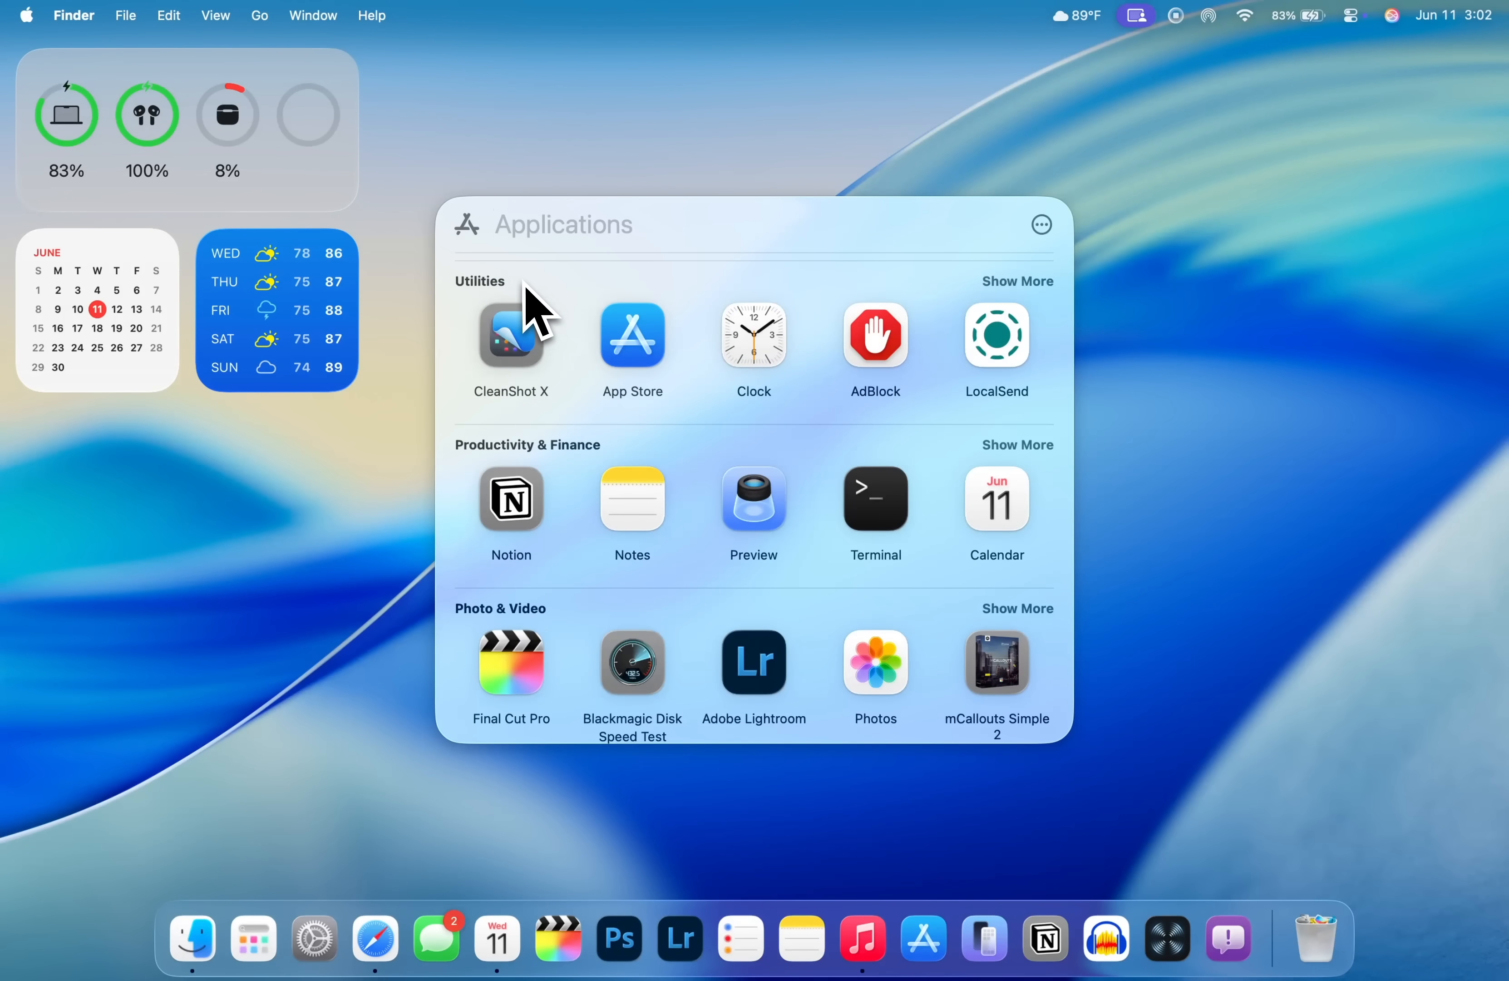
pyautogui.scroll(-10, 576, 452)
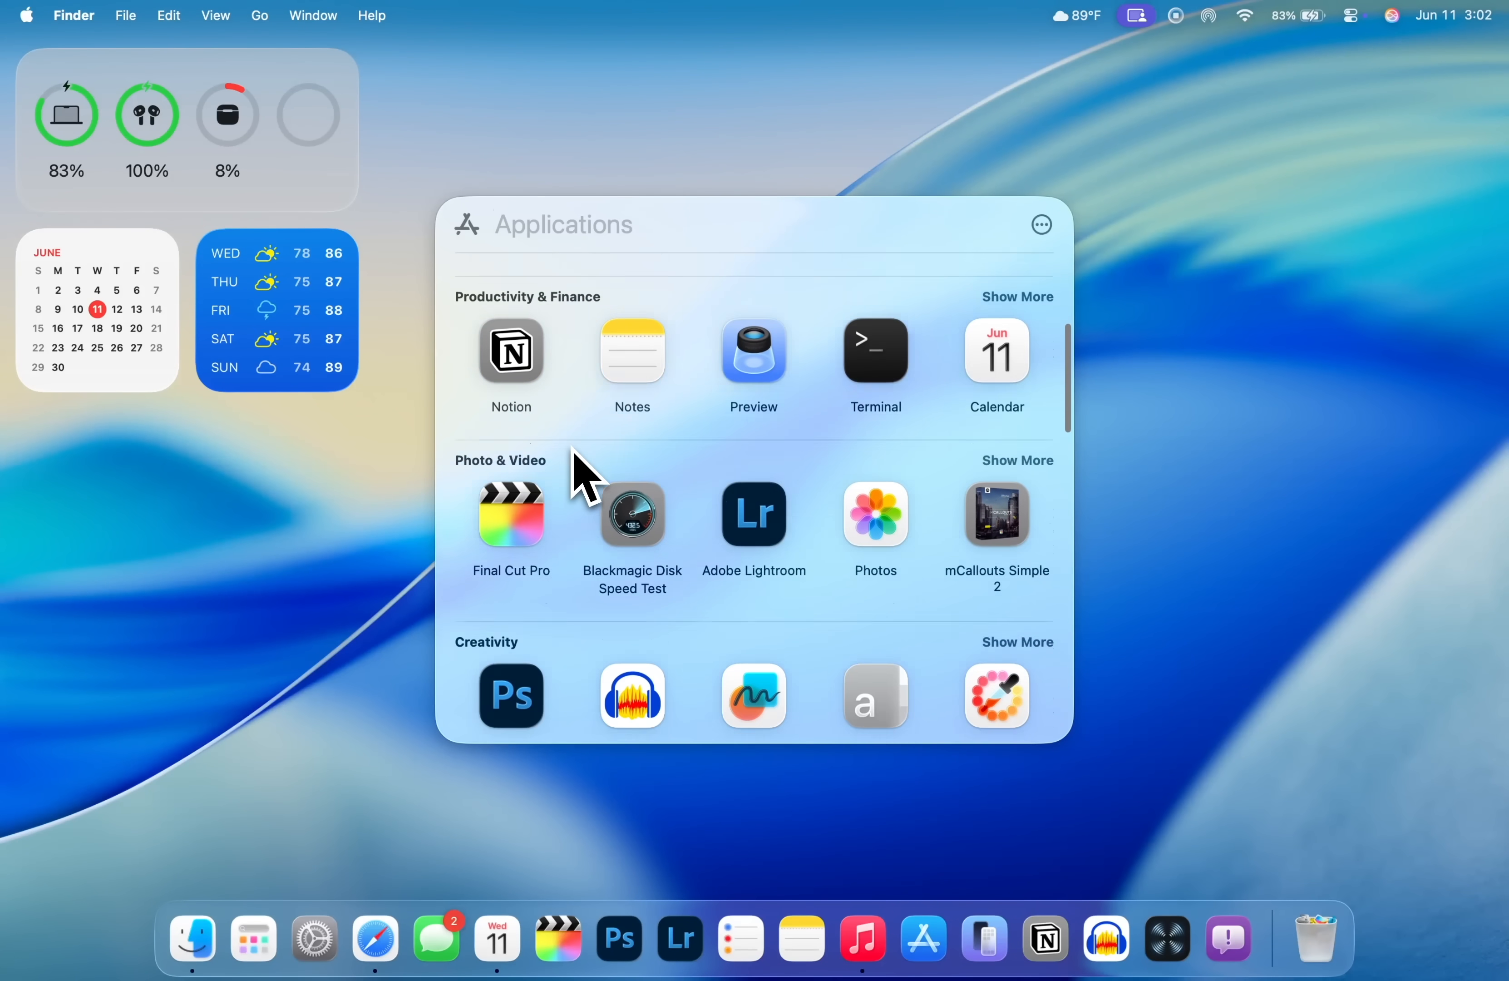
pyautogui.scroll(-10, 586, 481)
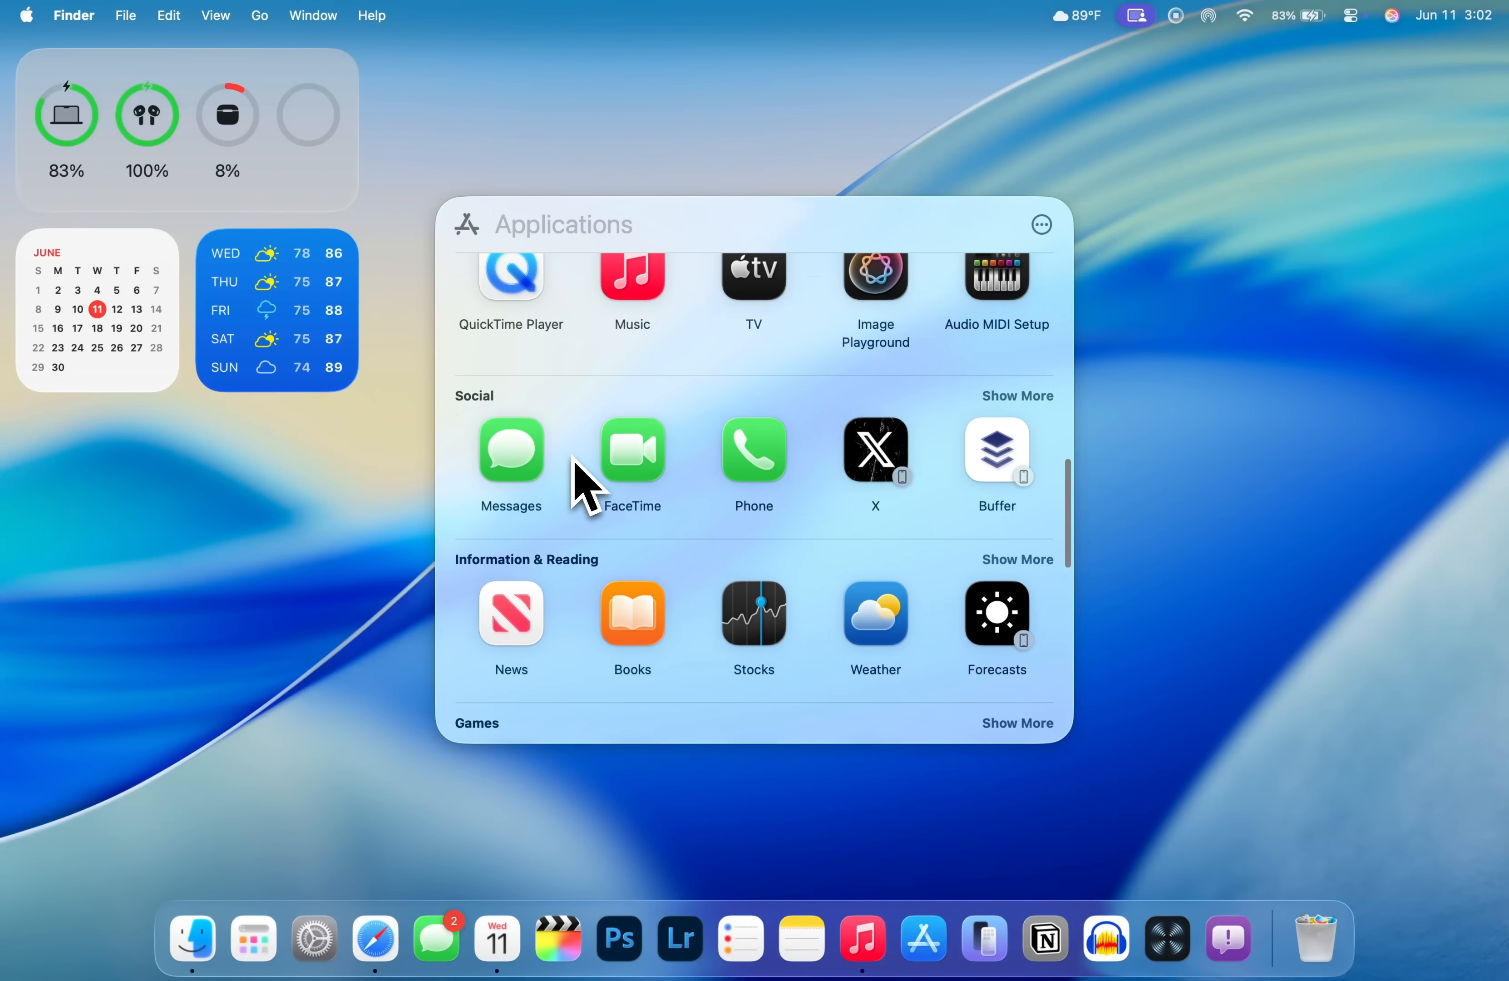
pyautogui.scroll(5, 589, 484)
pyautogui.press('Escape')
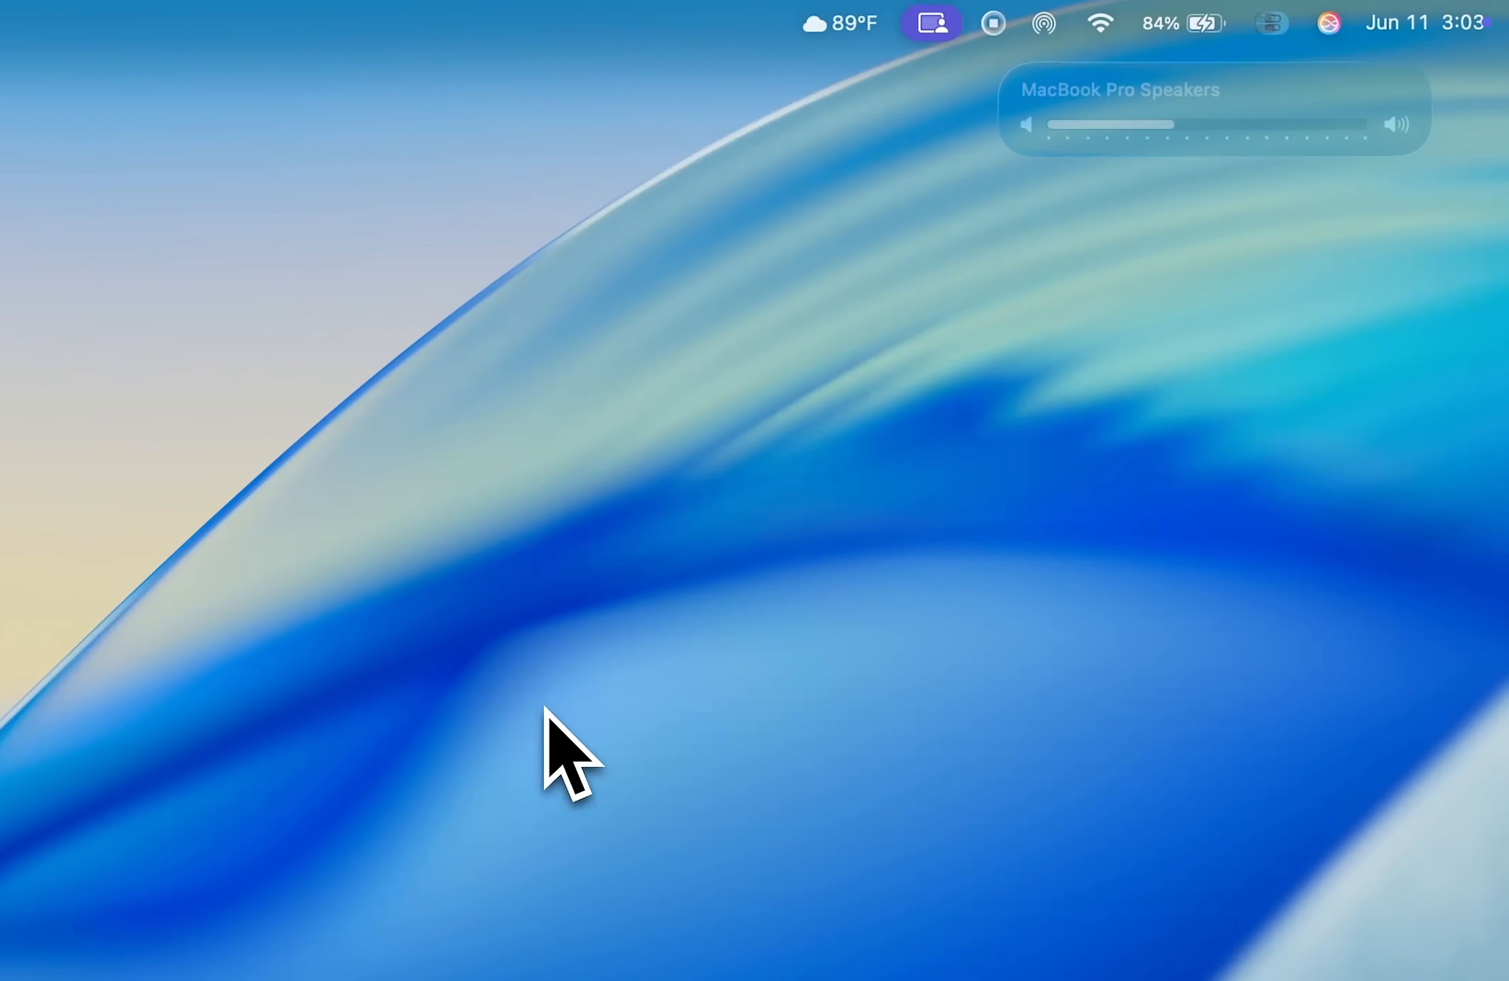
# Lower and raise the MacBook Pro speaker volume to show its indicator, and open the connected AirPods controls
pyautogui.press('XF86AudioLowerVolume')
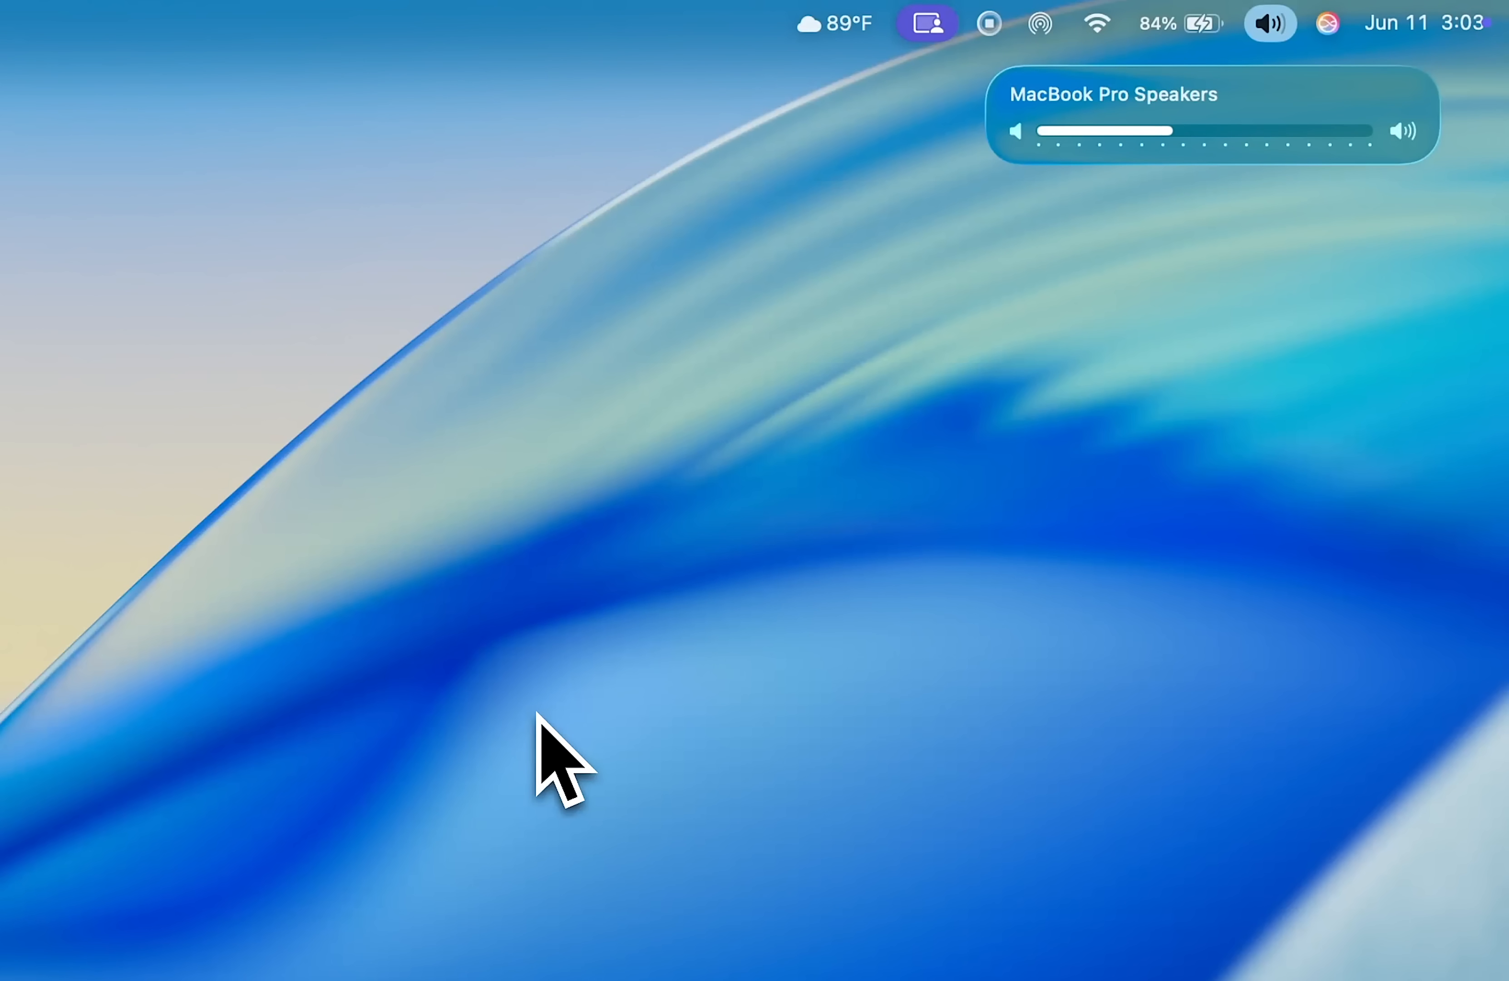
pyautogui.press('XF86AudioLowerVolume')
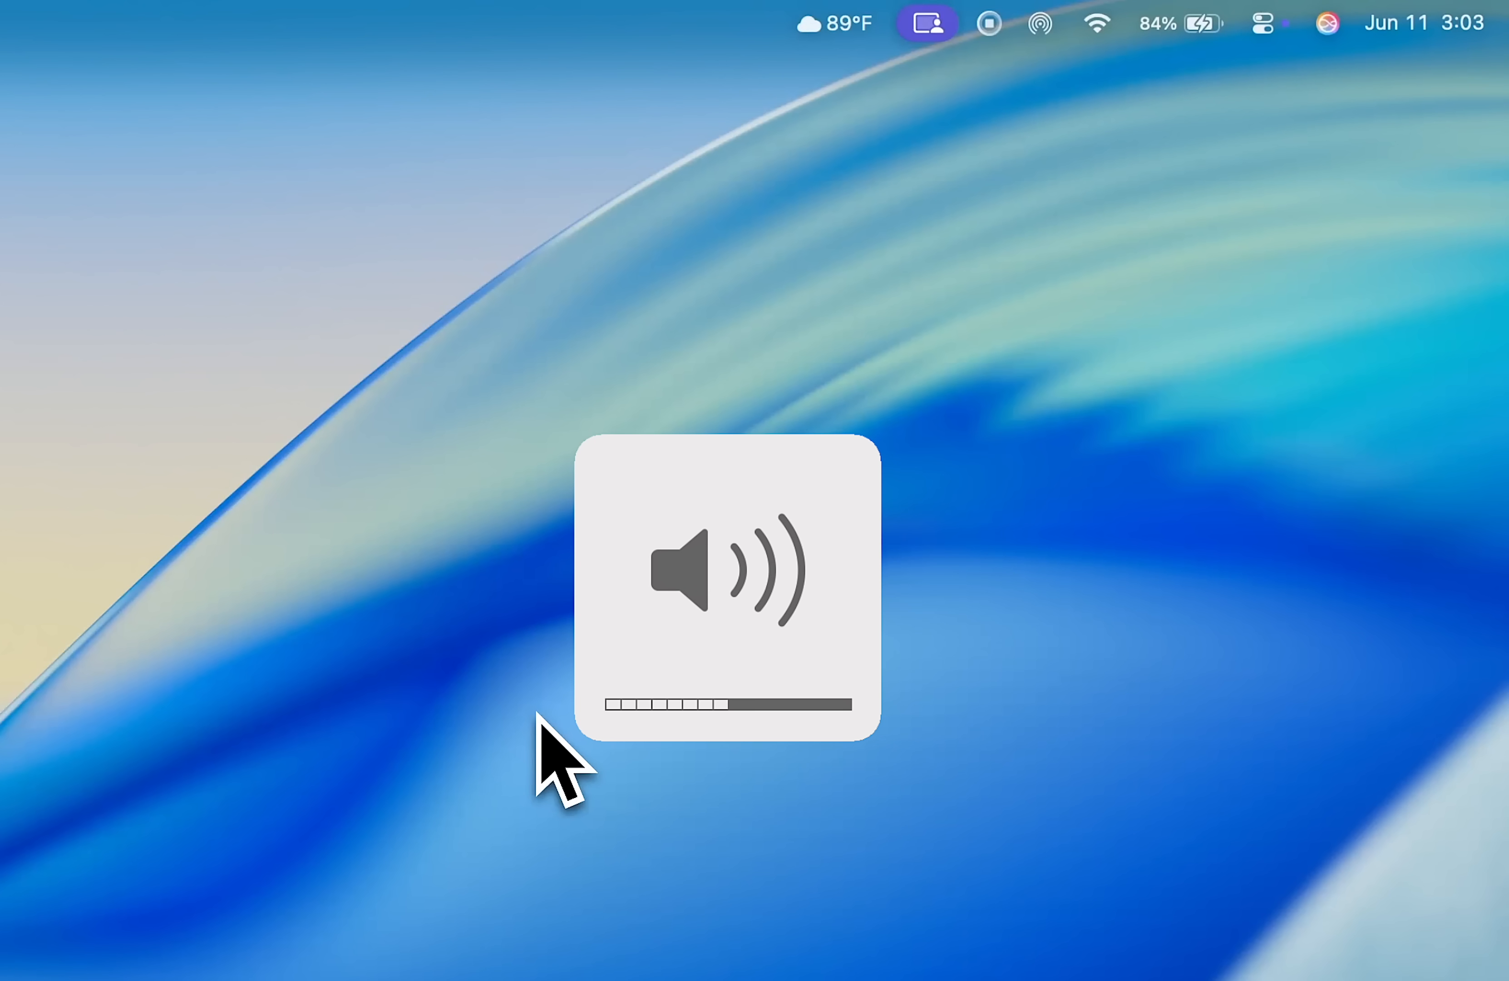
pyautogui.press('XF86AudioLowerVolume')
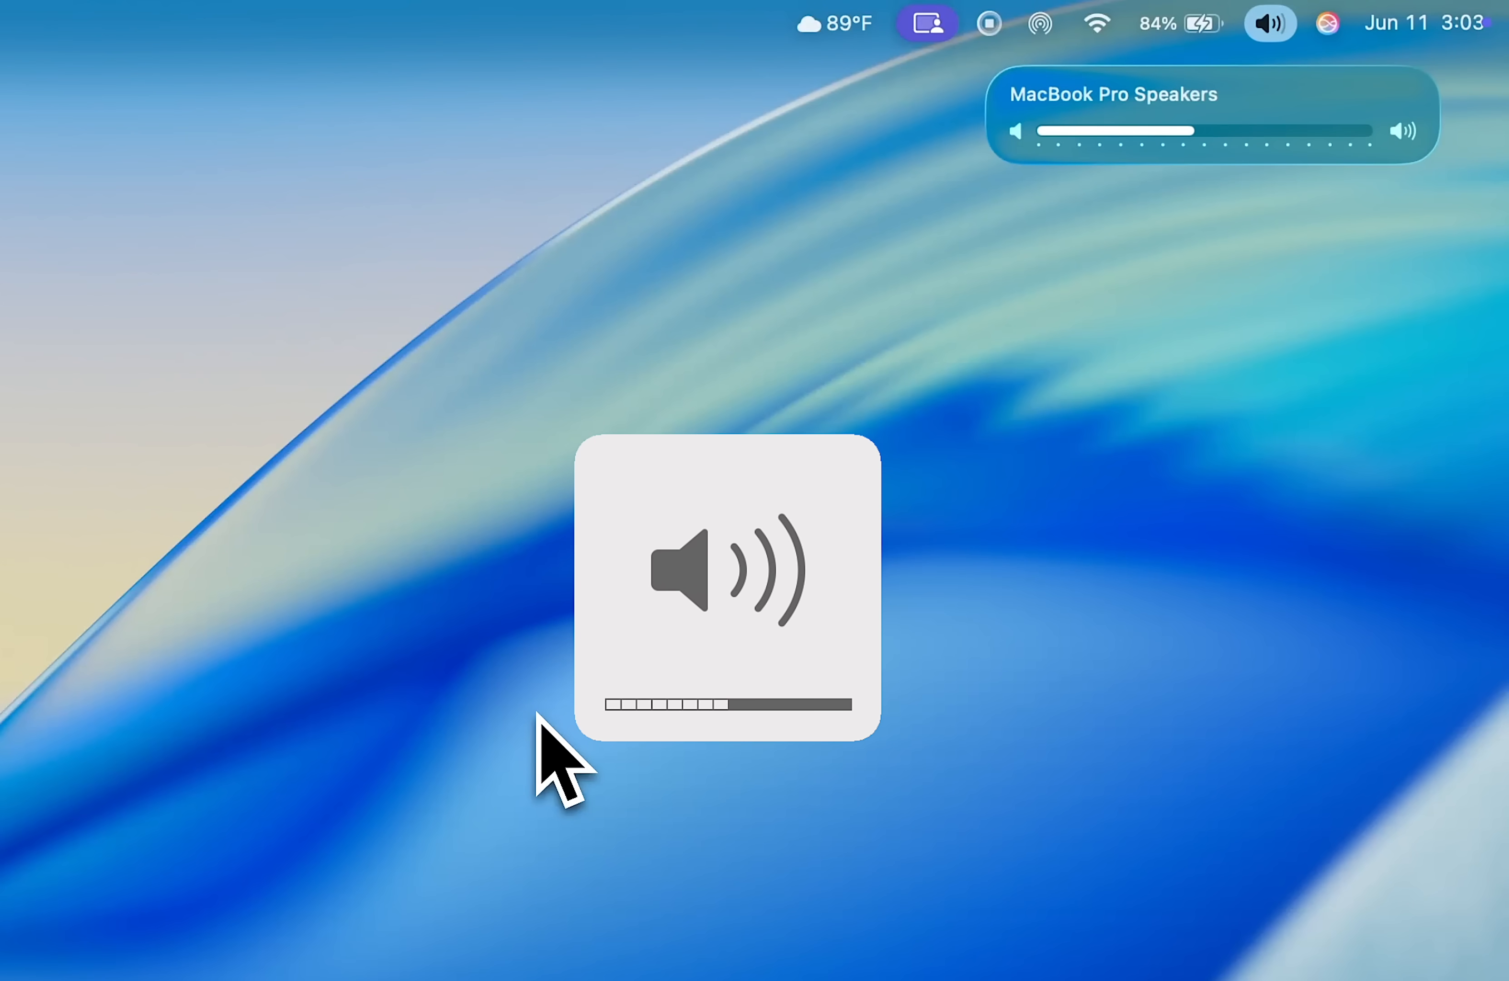
pyautogui.press('XF86AudioRaiseVolume')
pyautogui.press('XF86AudioRaiseVolume')
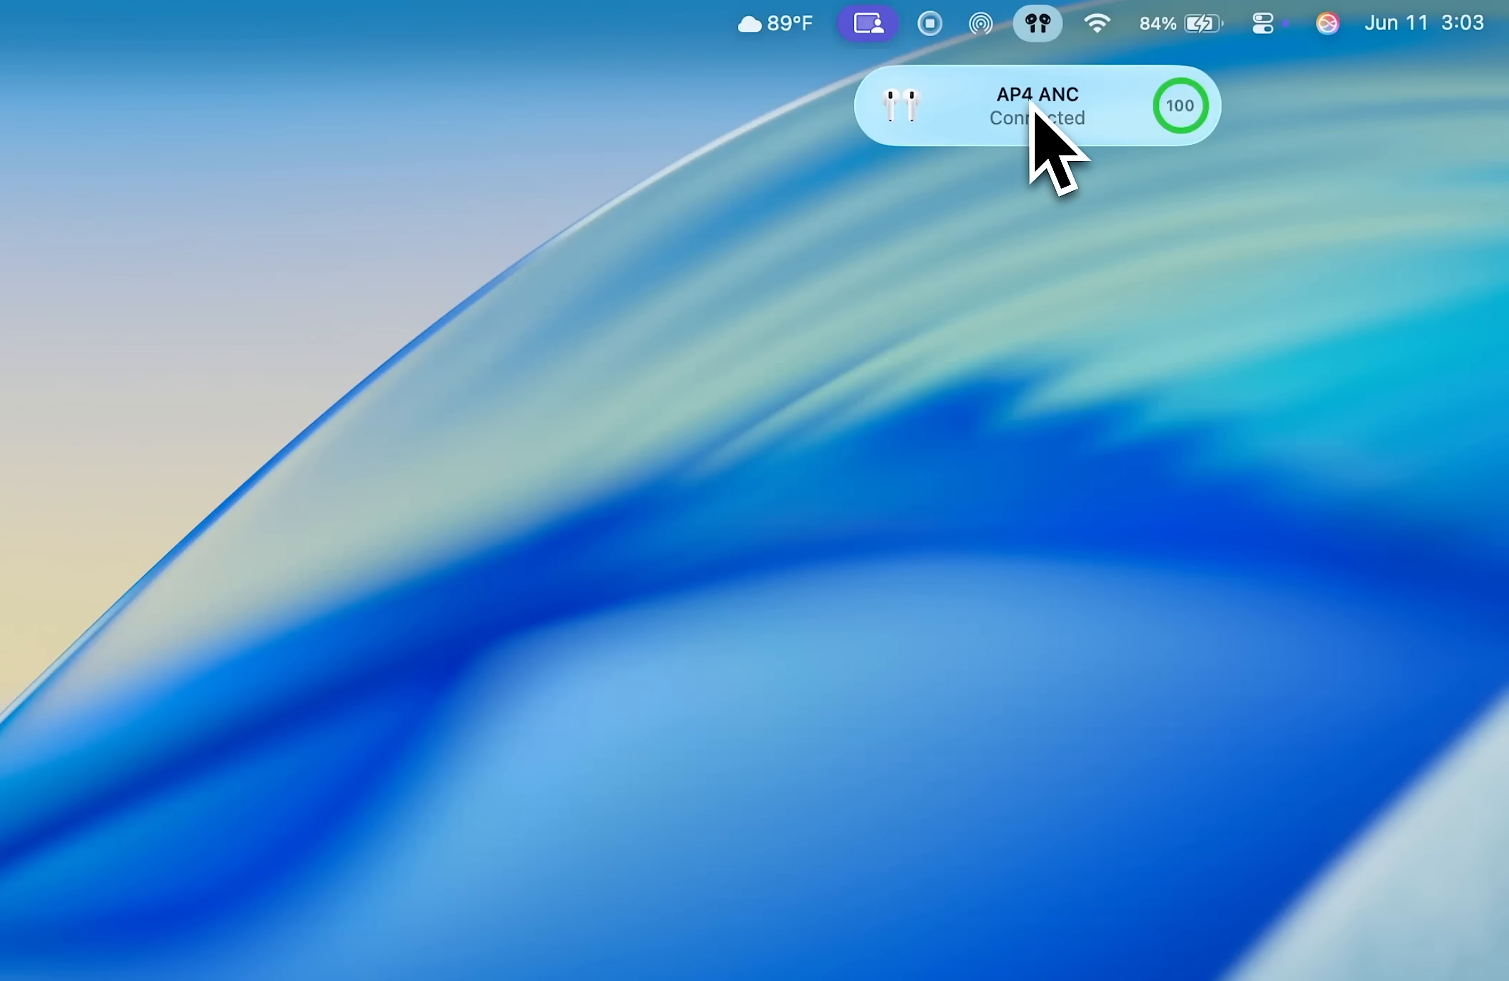
pyautogui.click(1038, 22)
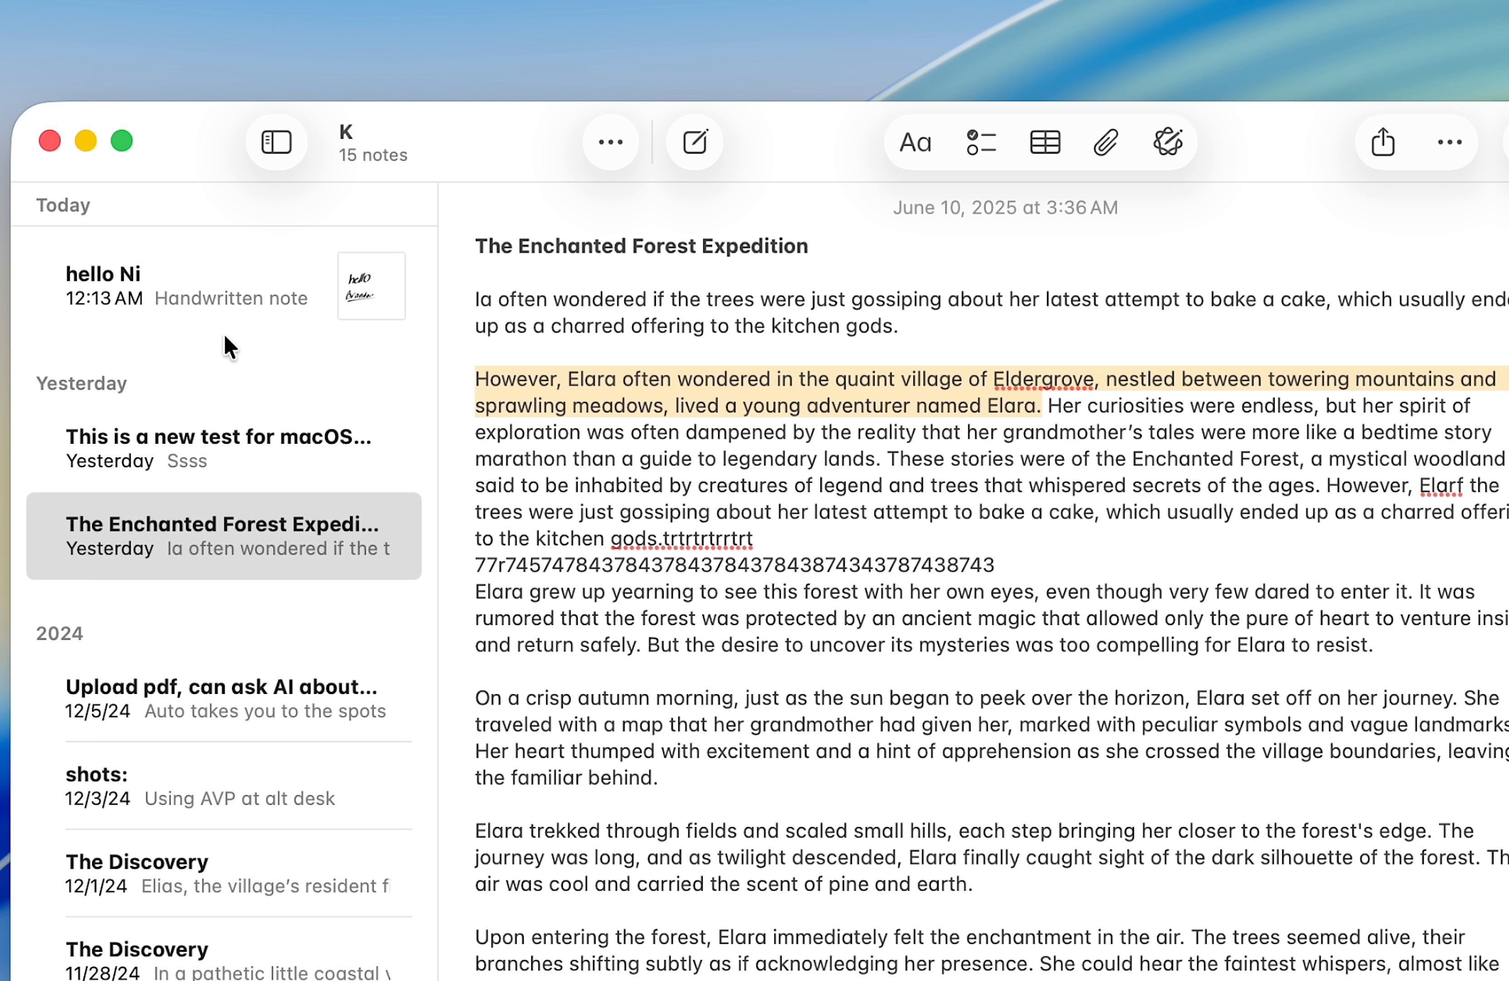
# In Notes, view the handwritten note, select title text in "This is a new test for macOS Tahoe", and check the import and export options
pyautogui.click(223, 328)
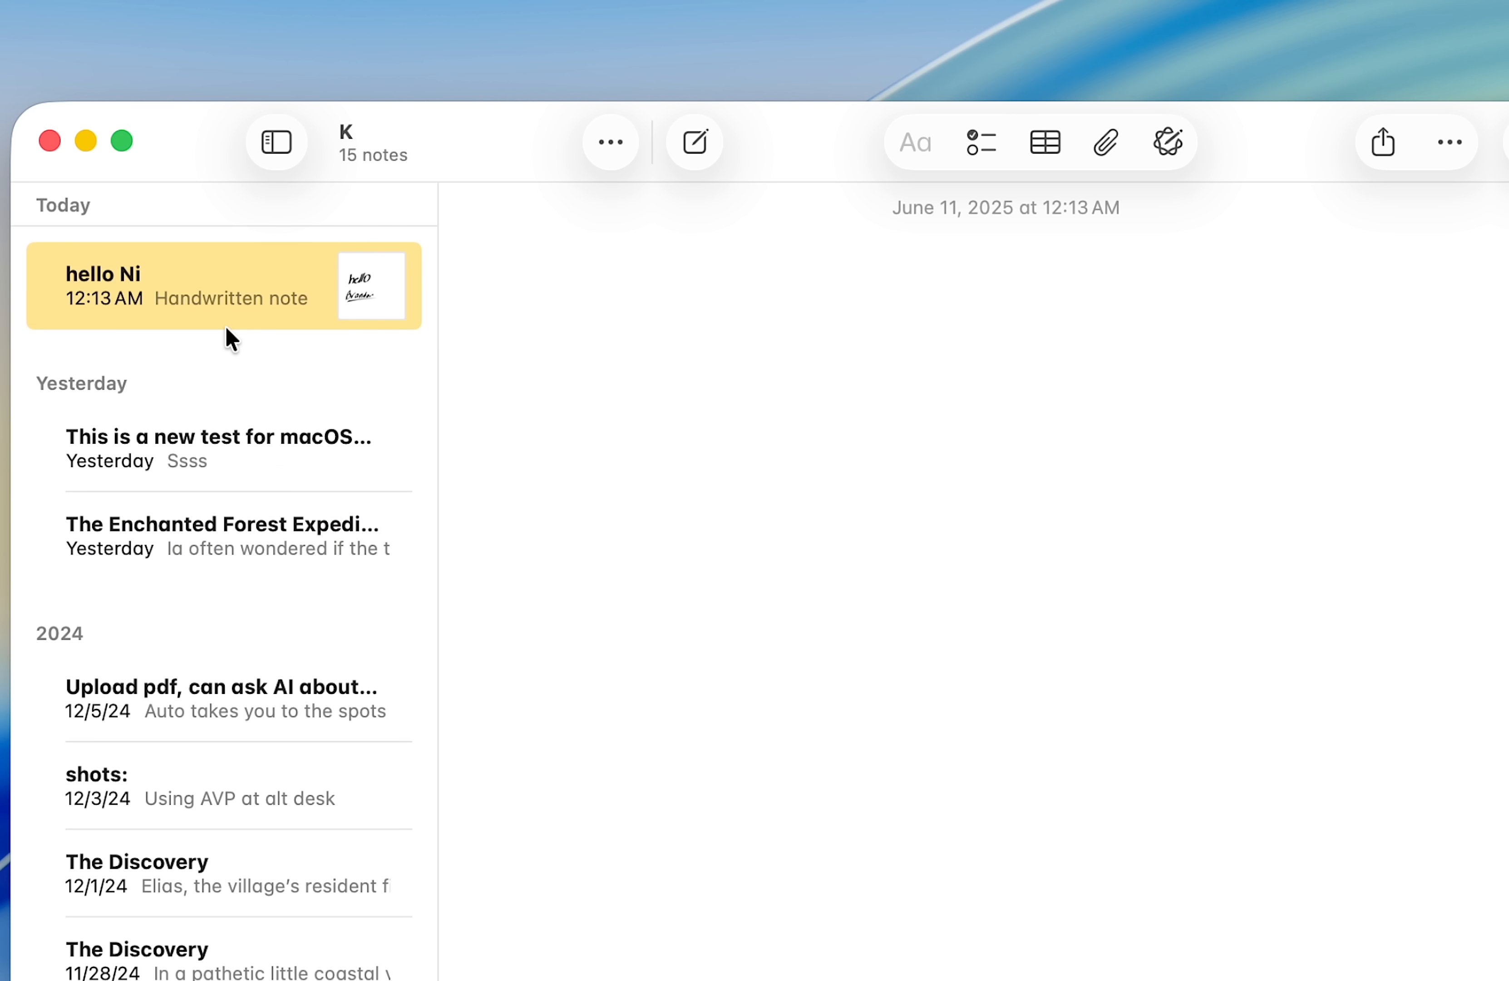
pyautogui.click(271, 439)
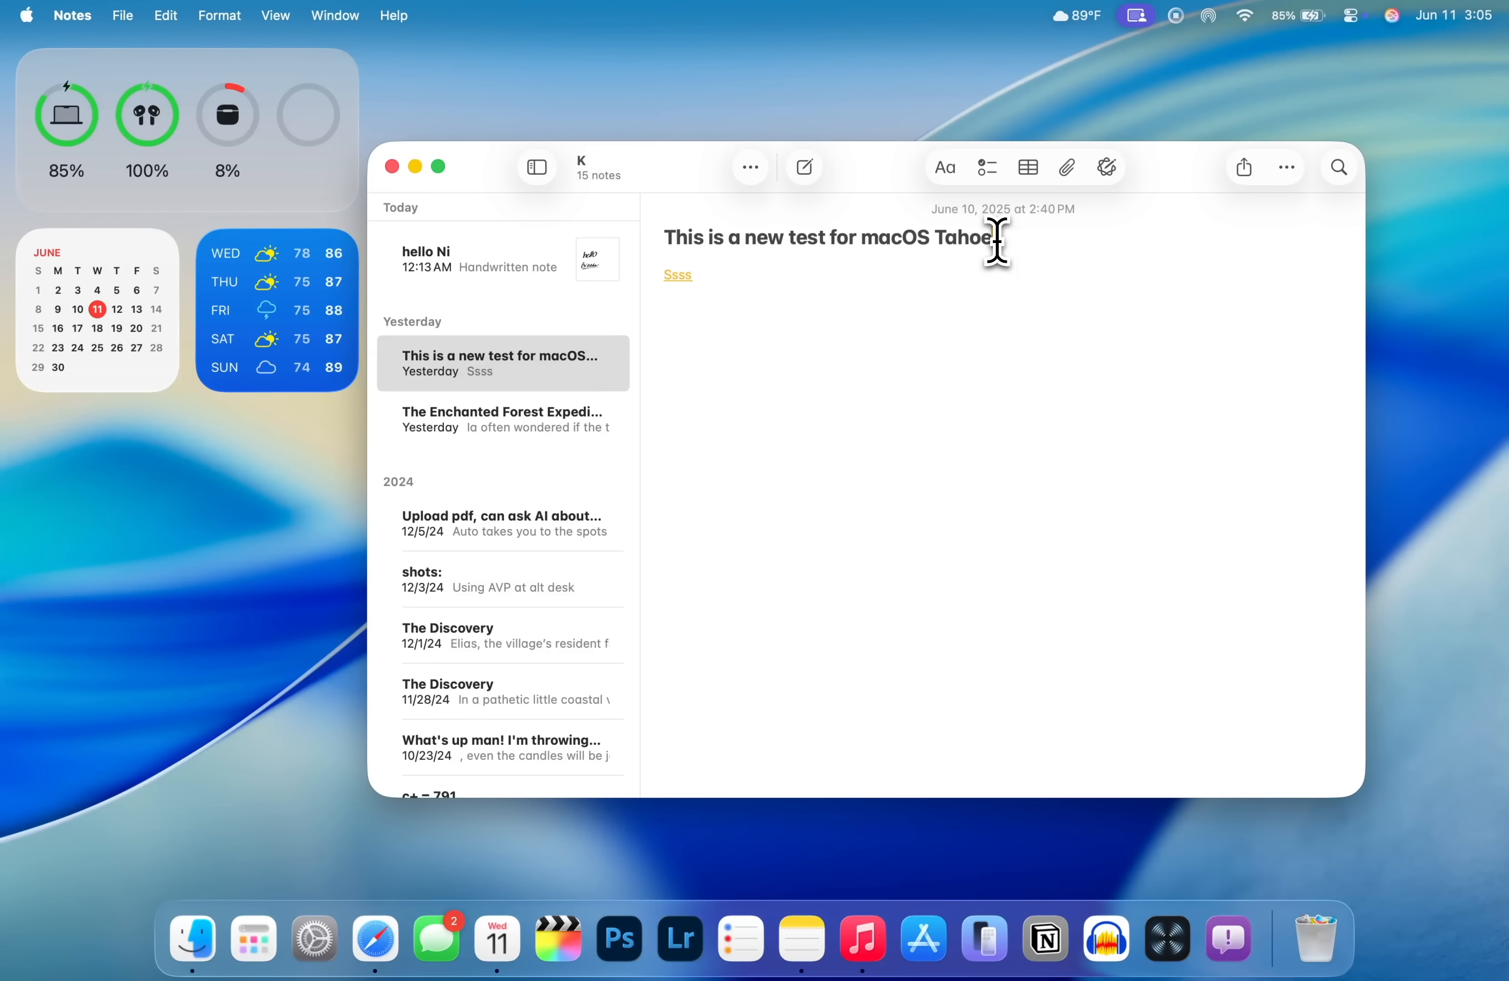
pyautogui.moveTo(992, 261); pyautogui.dragTo(603, 251)
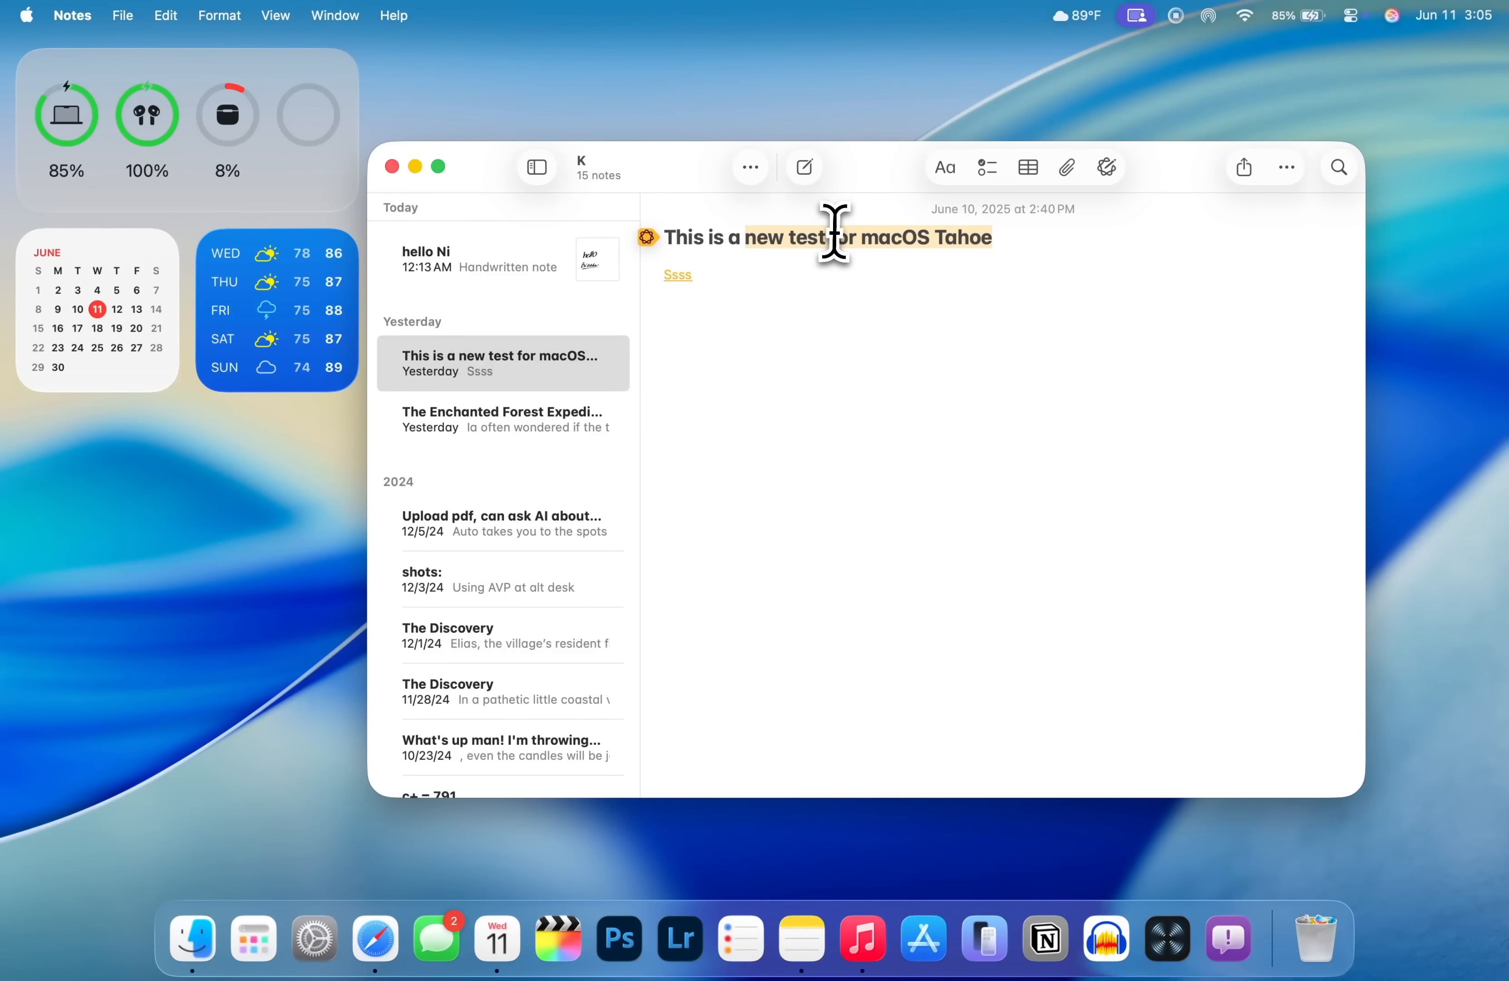
pyautogui.rightClick(812, 241)
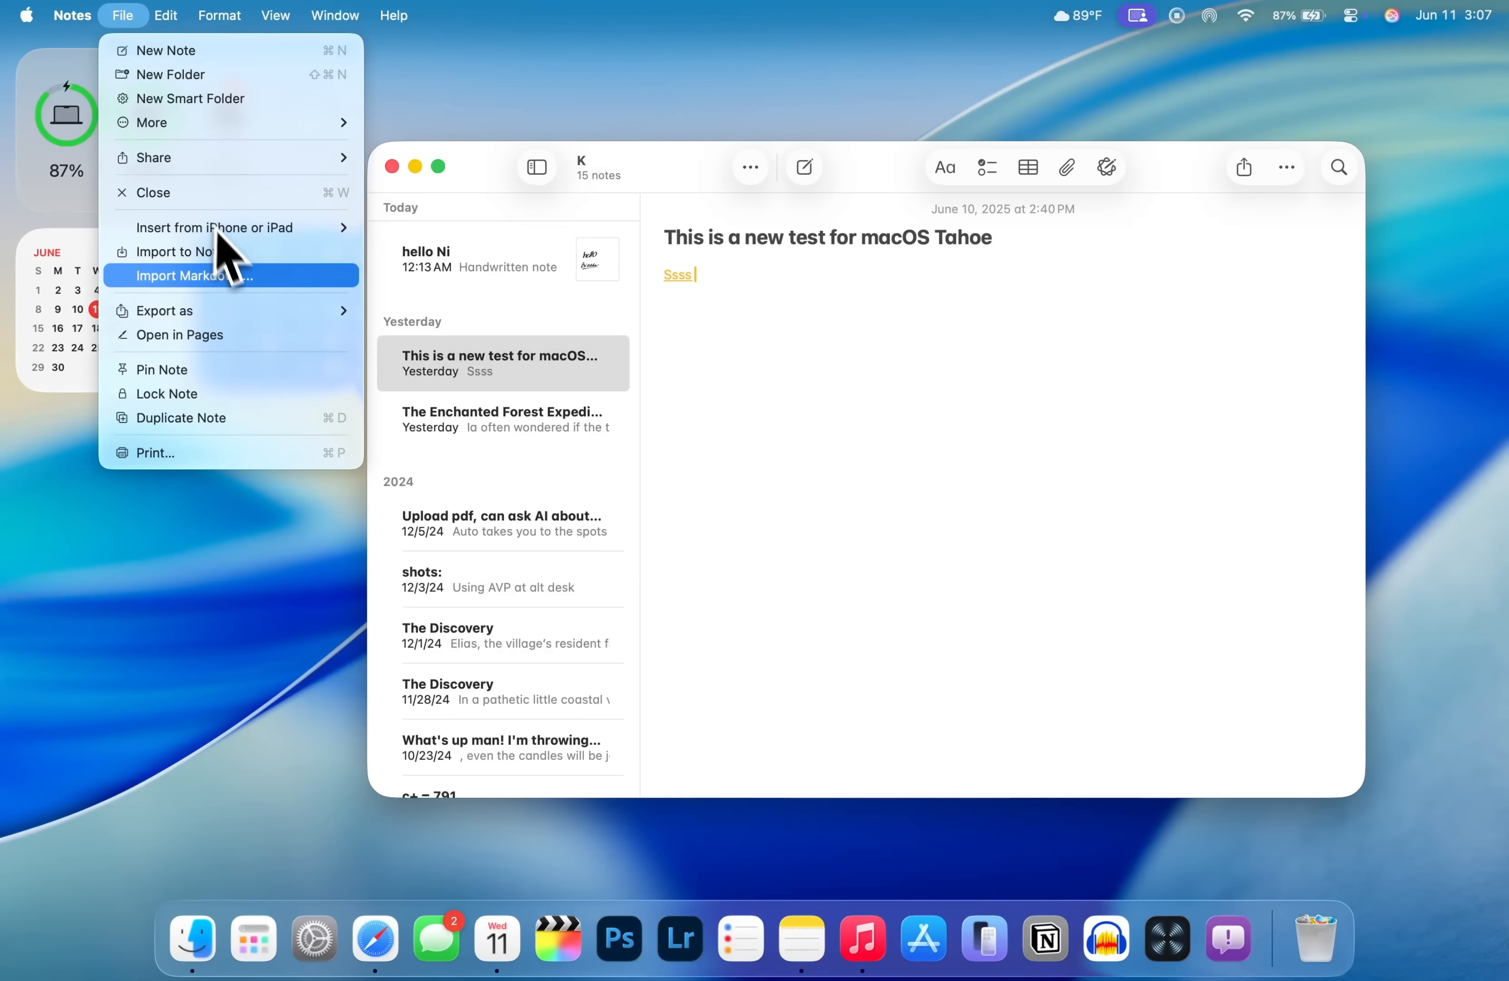
pyautogui.moveTo(233, 312)
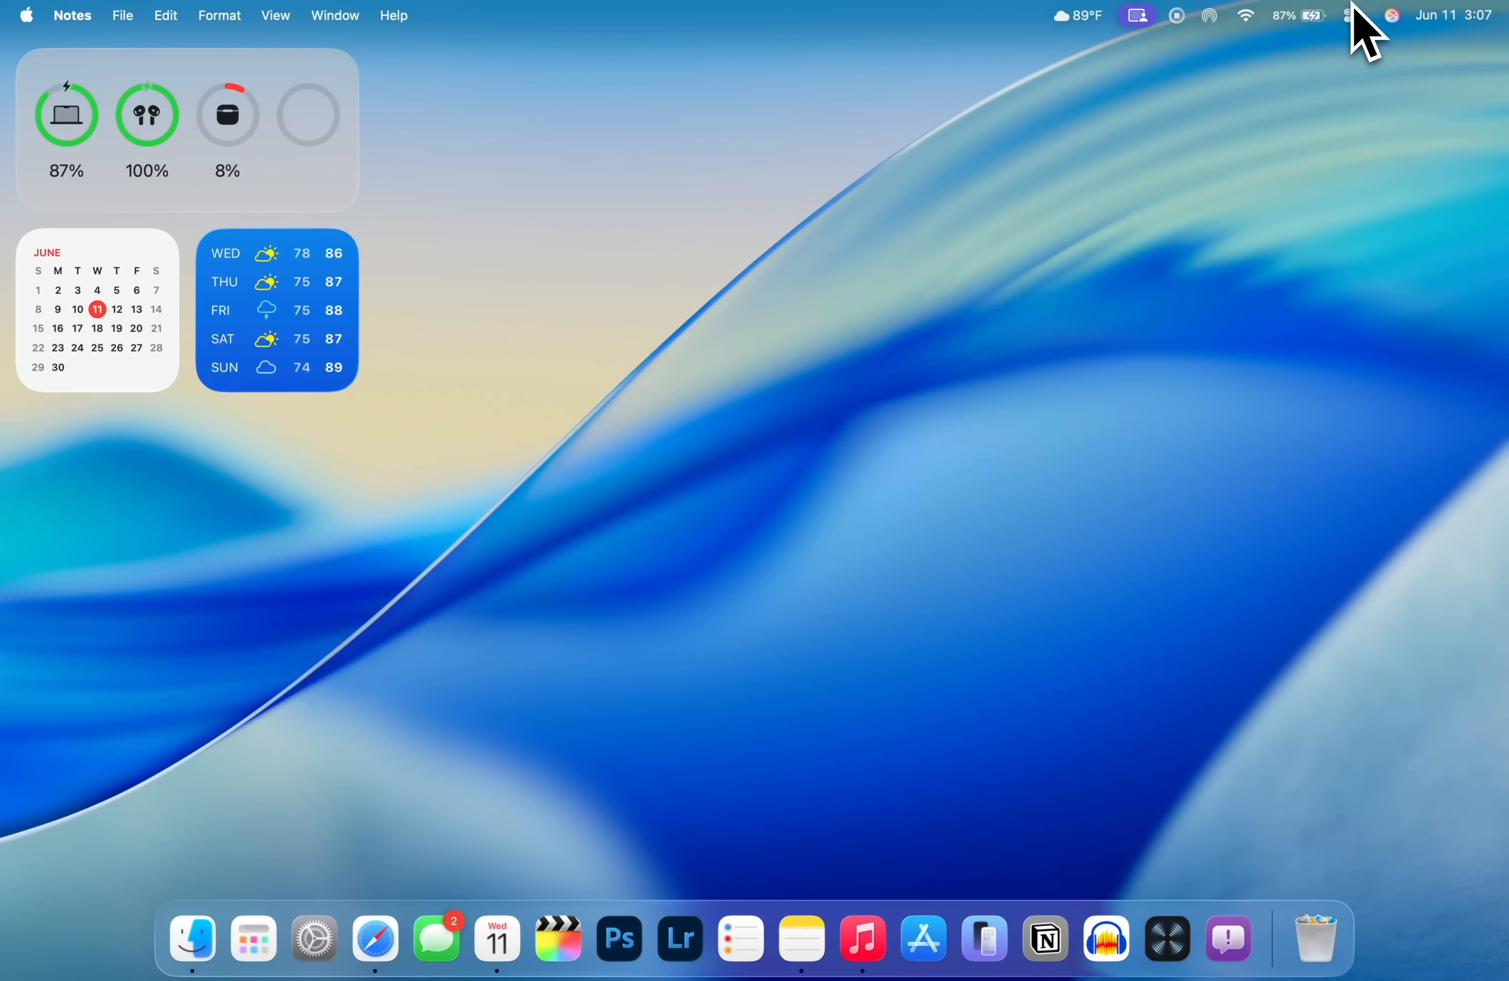
# Open Control Center for editing and add the Tile Windows to Corners control to it
pyautogui.click(1352, 16)
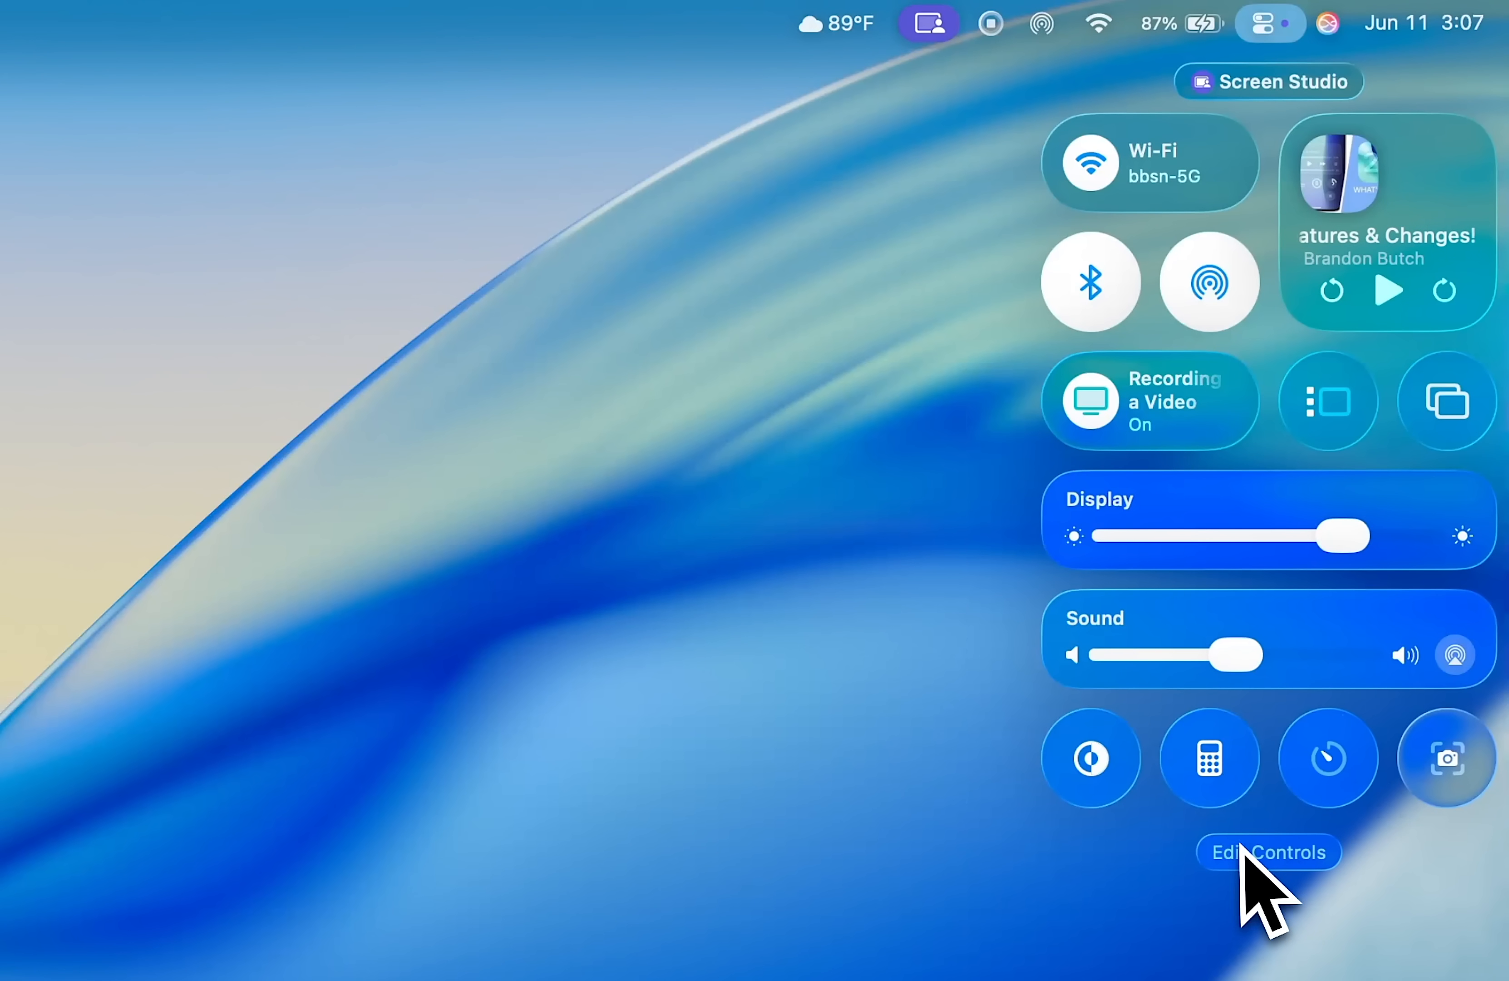
pyautogui.click(1276, 855)
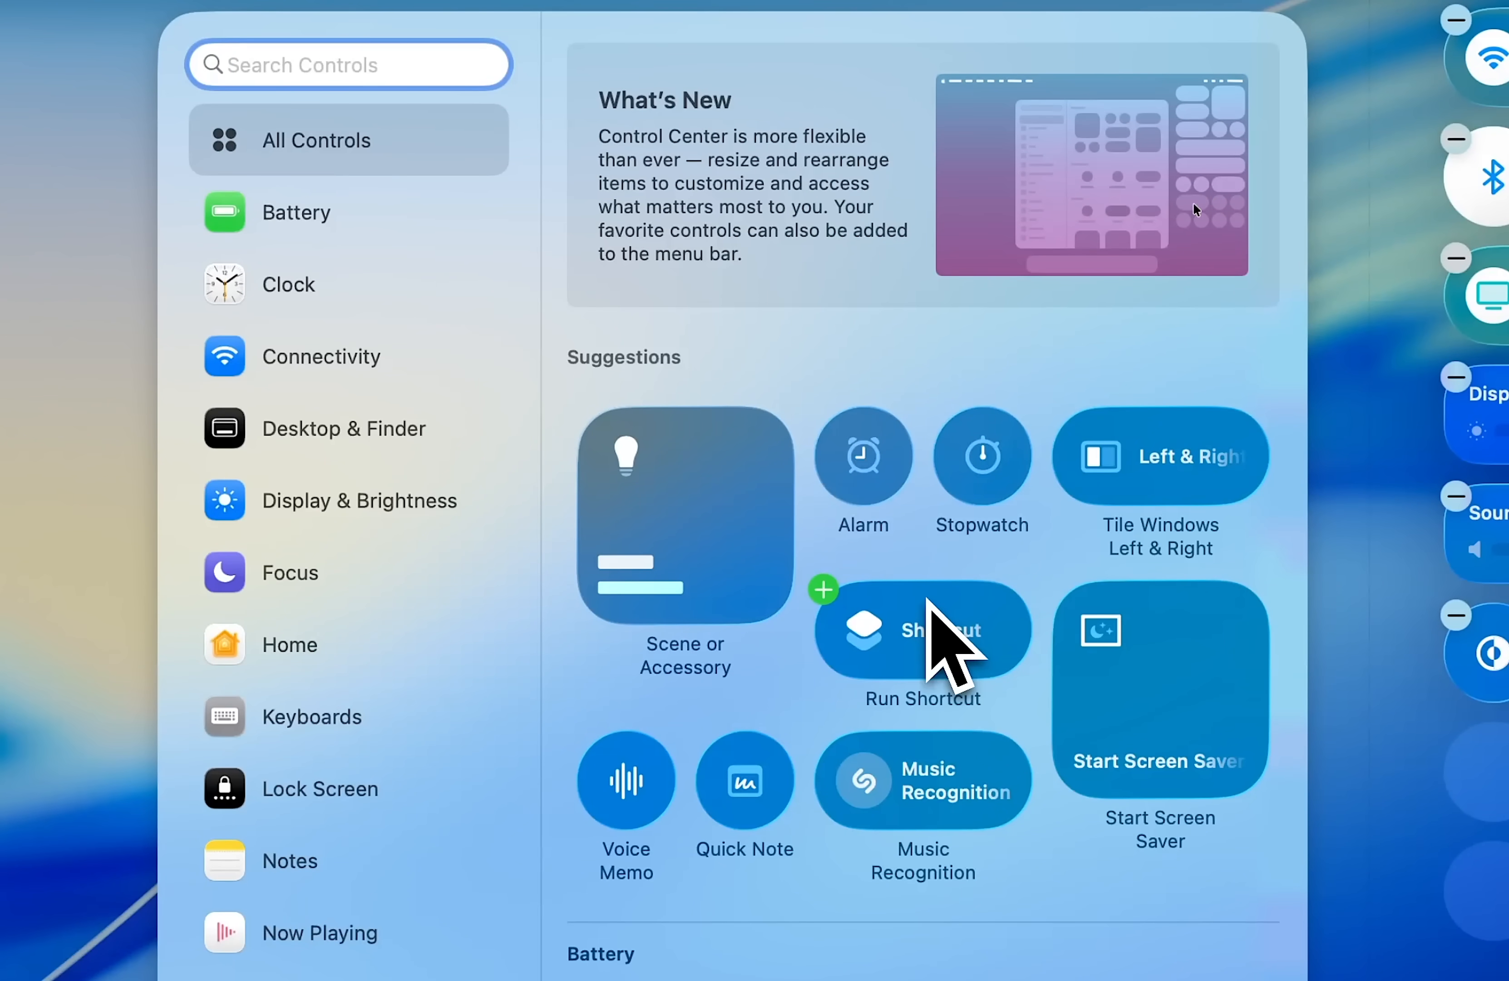
pyautogui.scroll(-6, 933, 611)
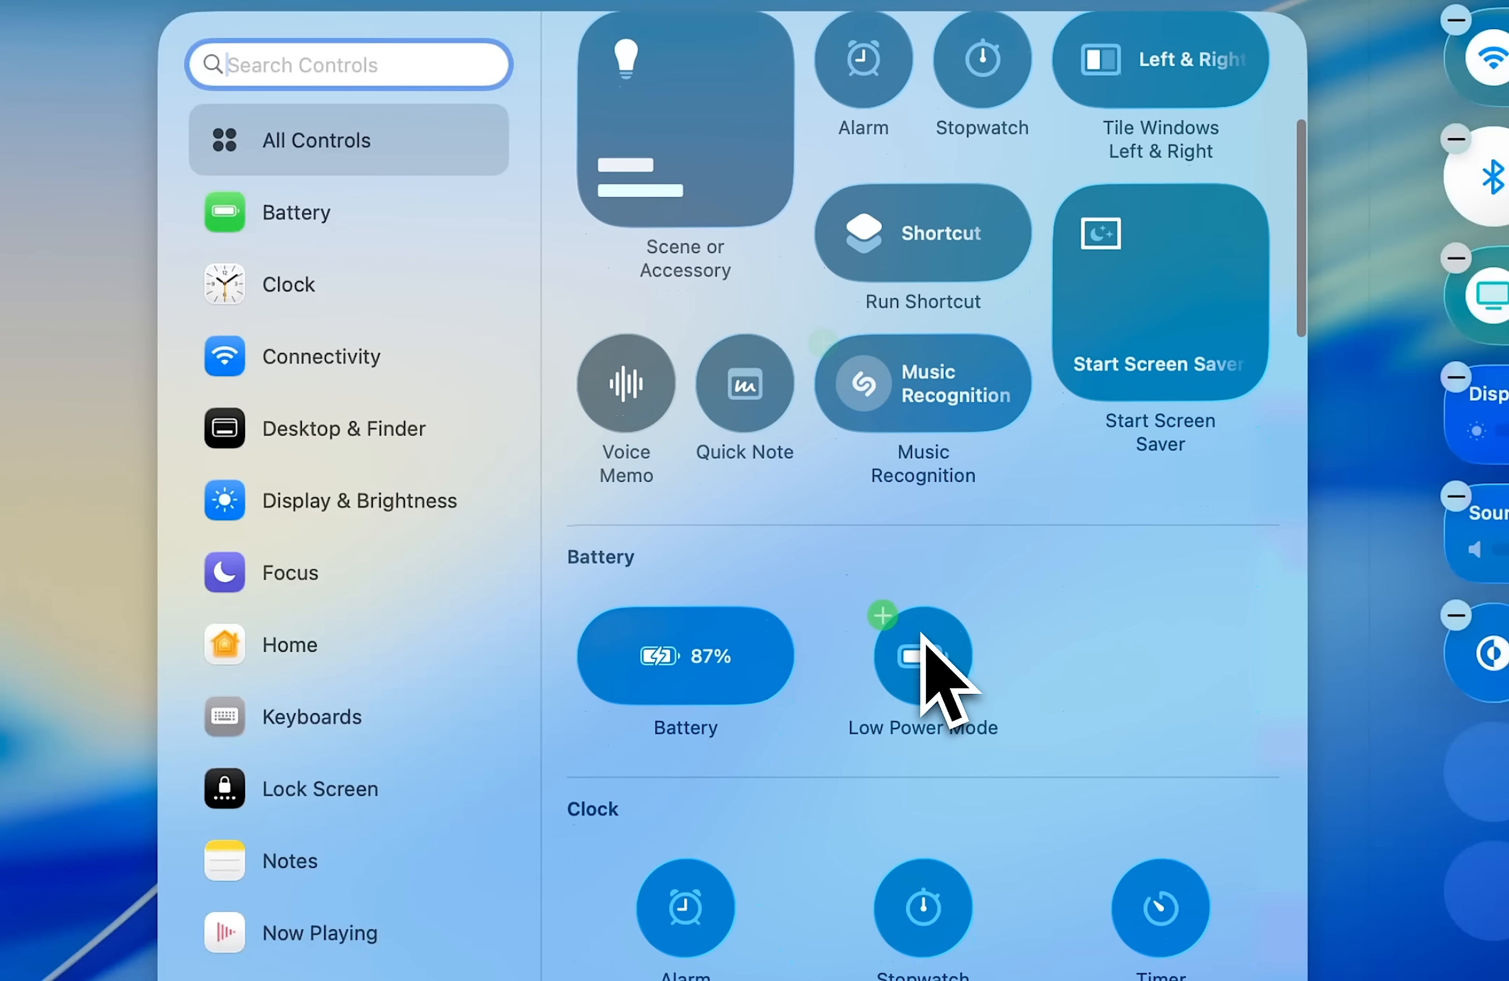
pyautogui.scroll(-10, 921, 633)
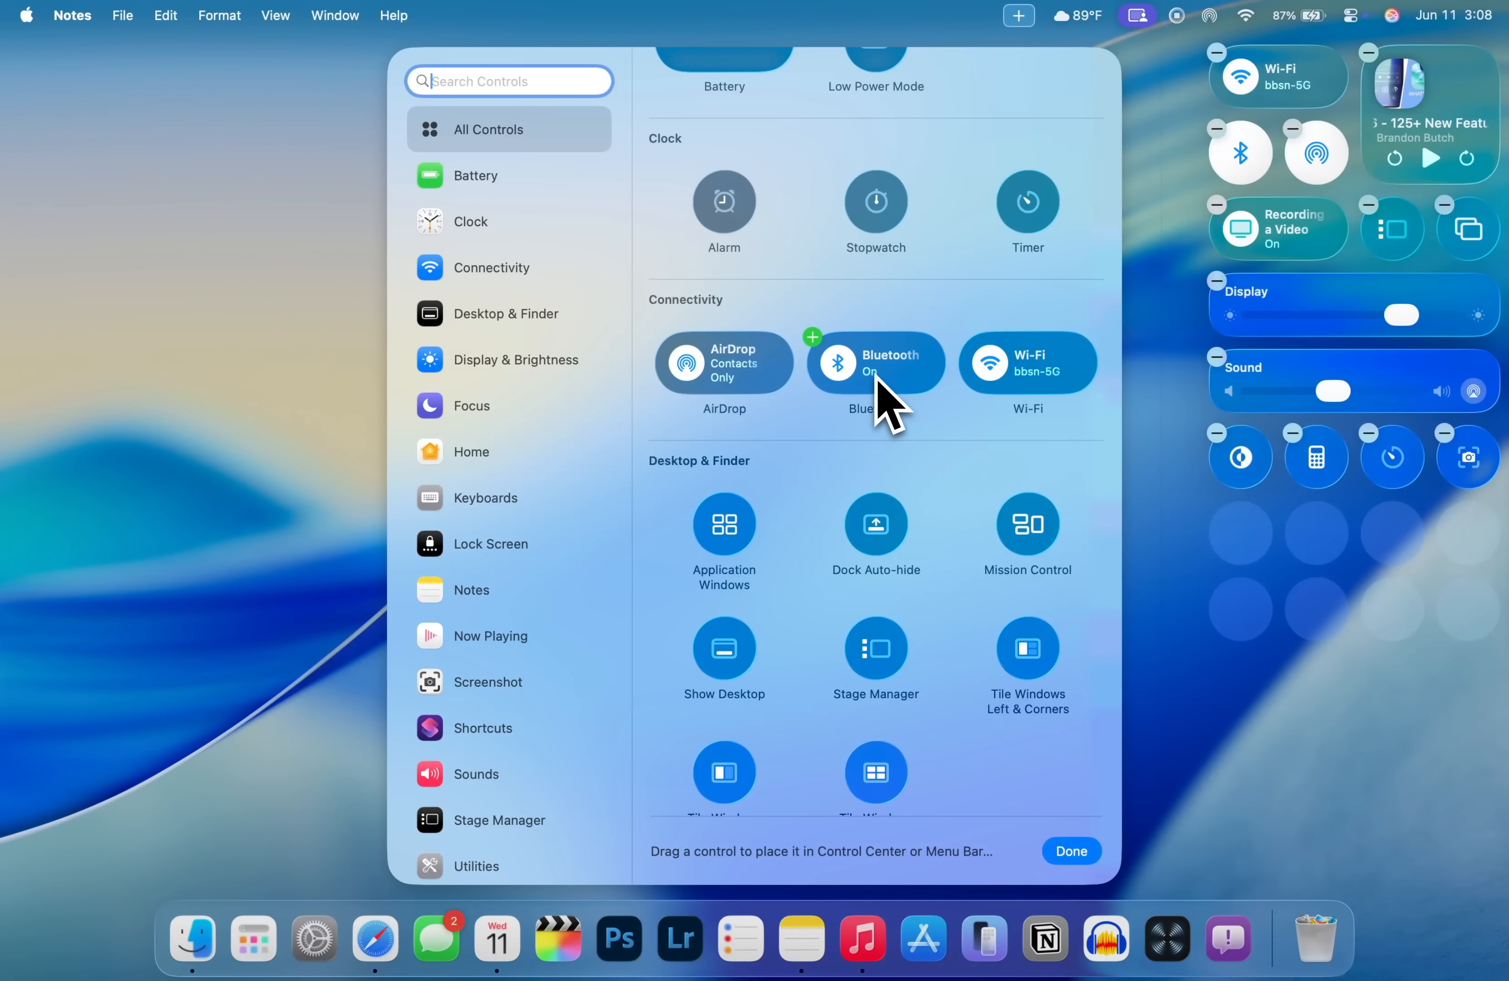
pyautogui.scroll(-3, 846, 366)
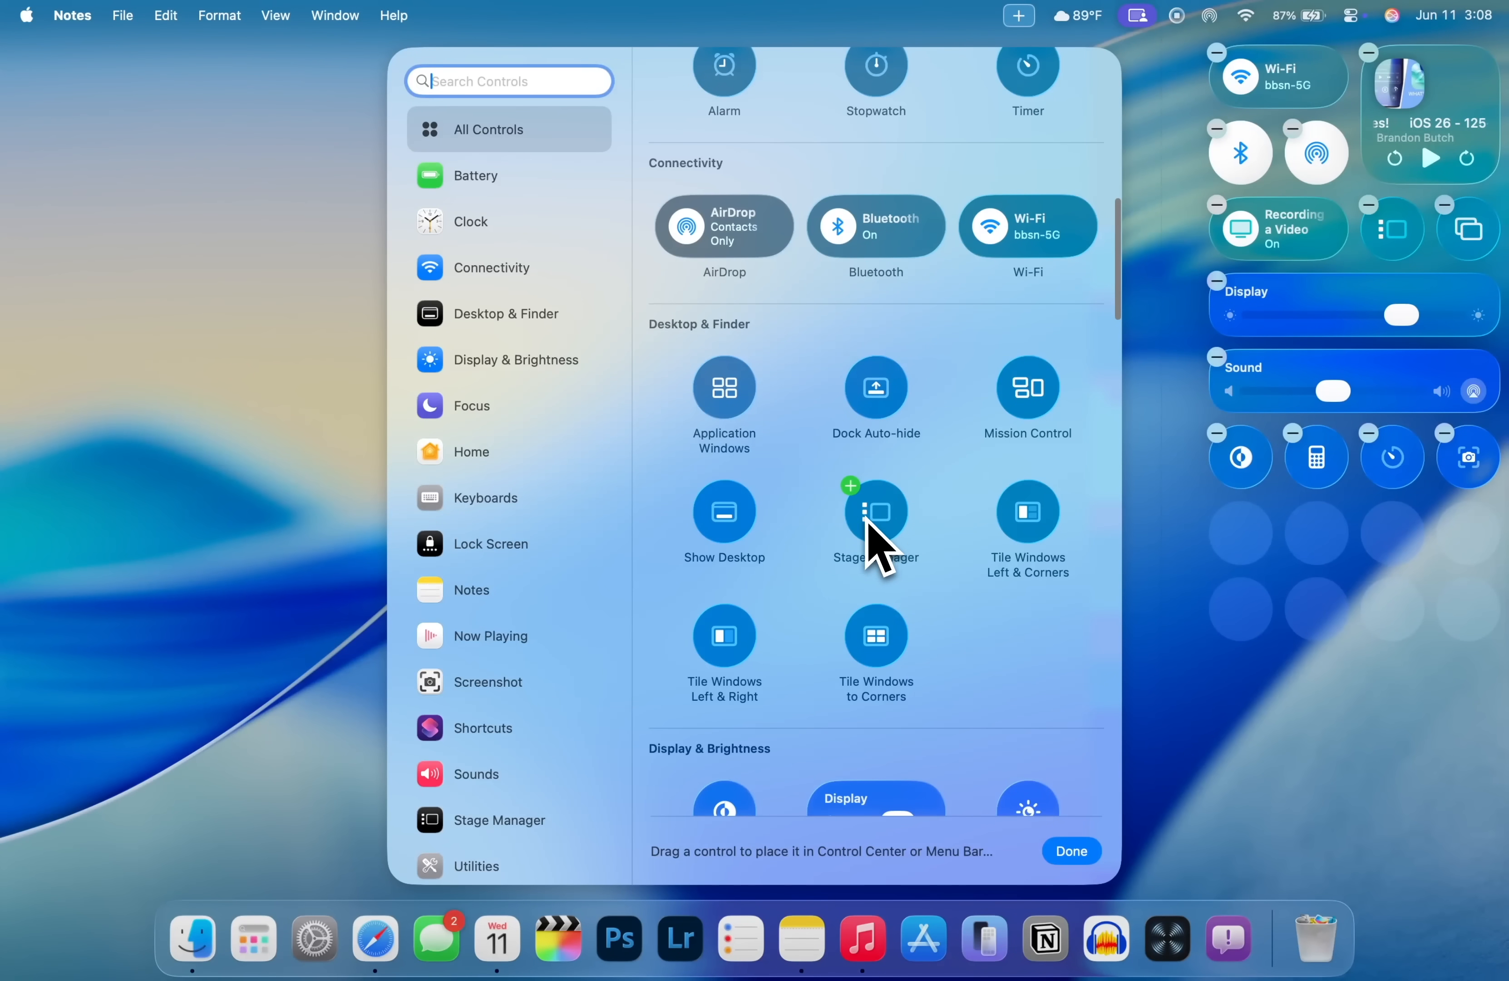
pyautogui.click(857, 614)
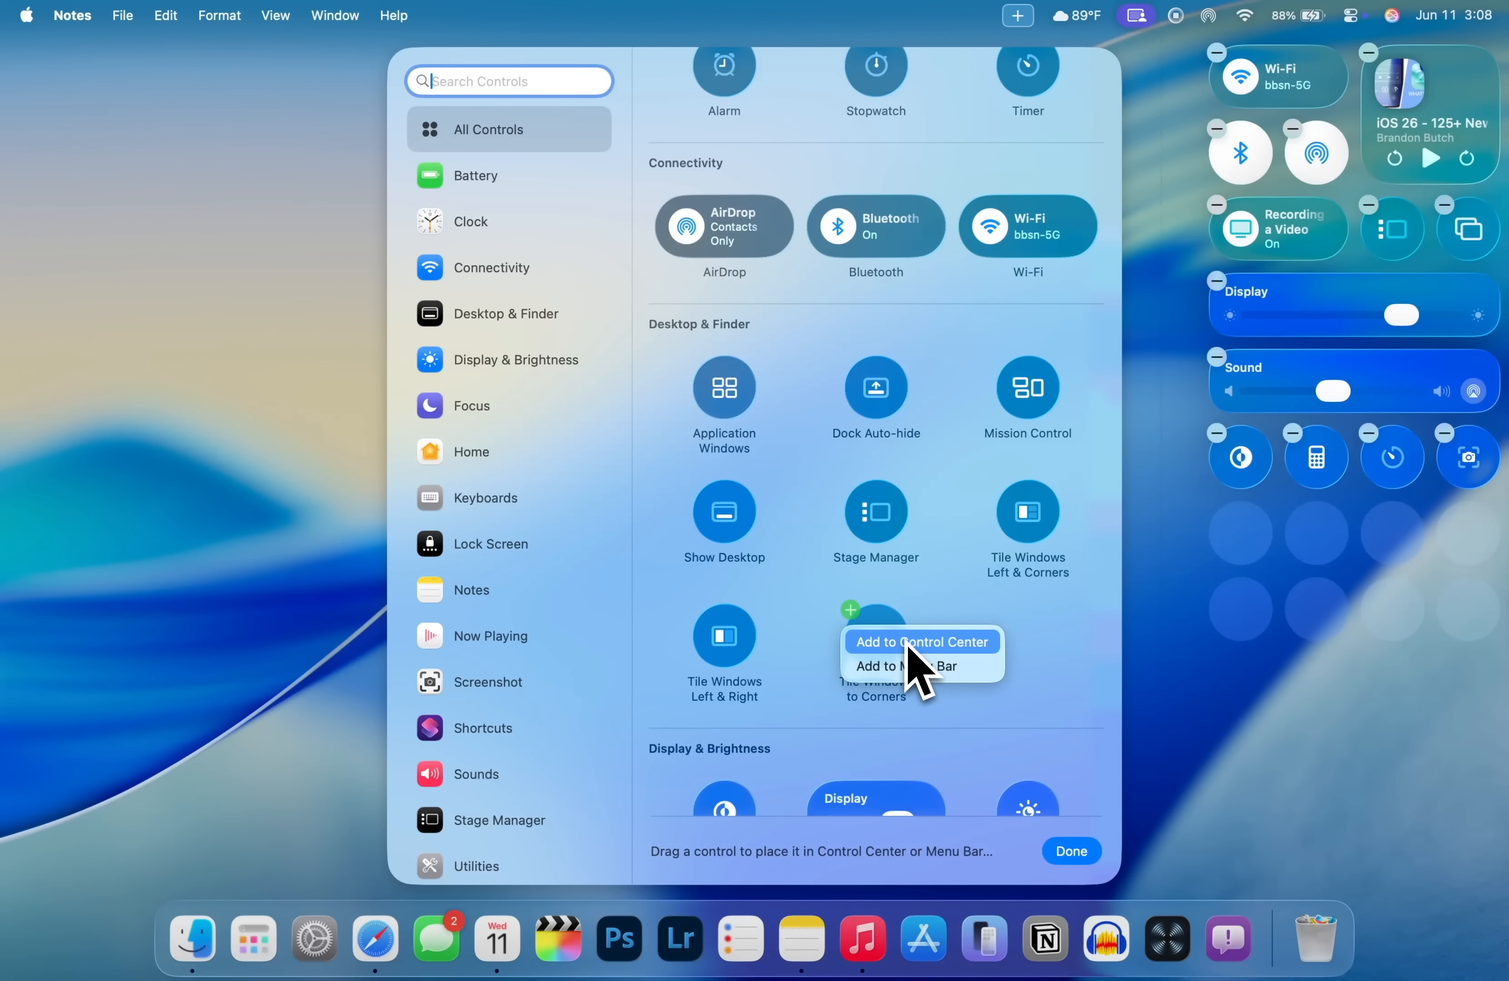
pyautogui.click(960, 650)
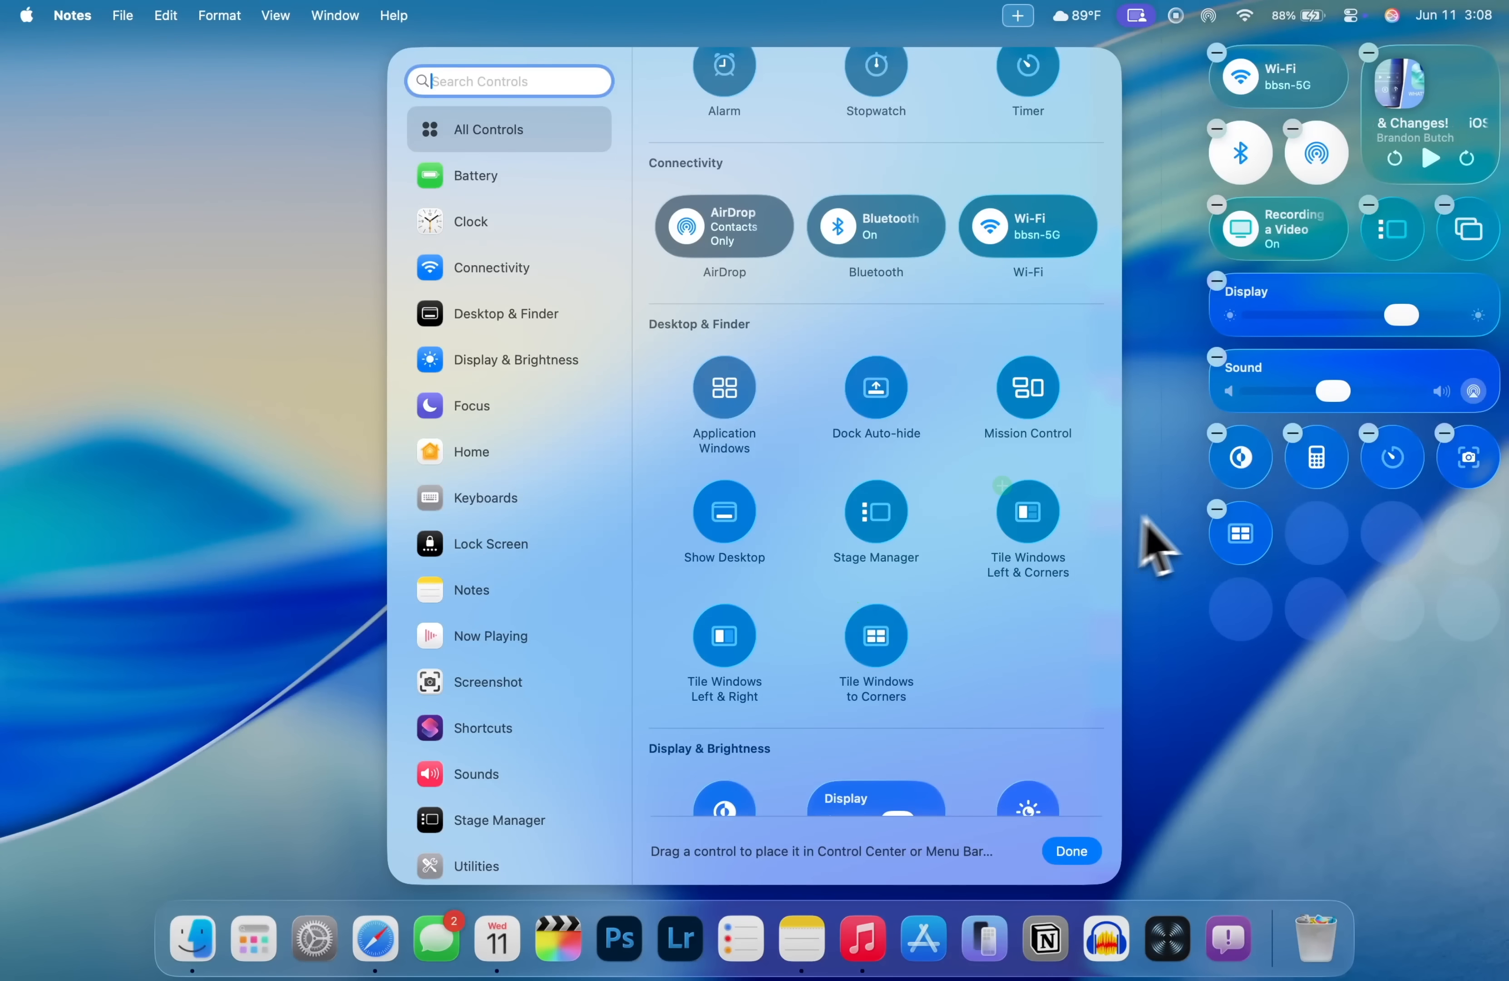
# Add the Lock Screen control from the controls gallery to Control Center
pyautogui.scroll(-8, 981, 547)
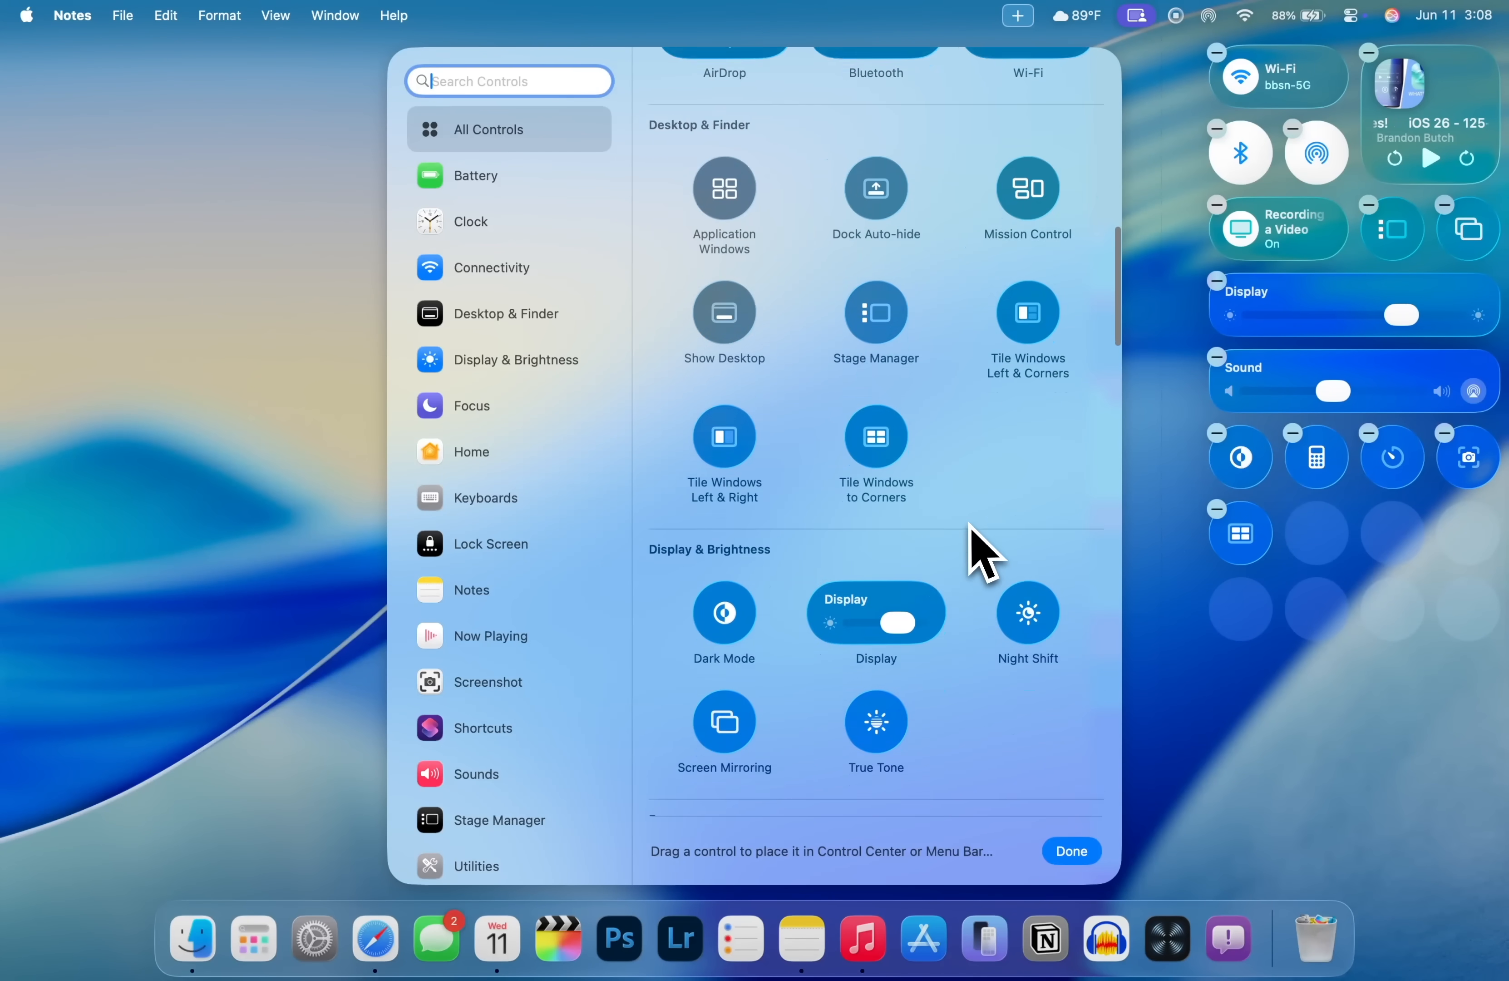
pyautogui.scroll(-10, 984, 552)
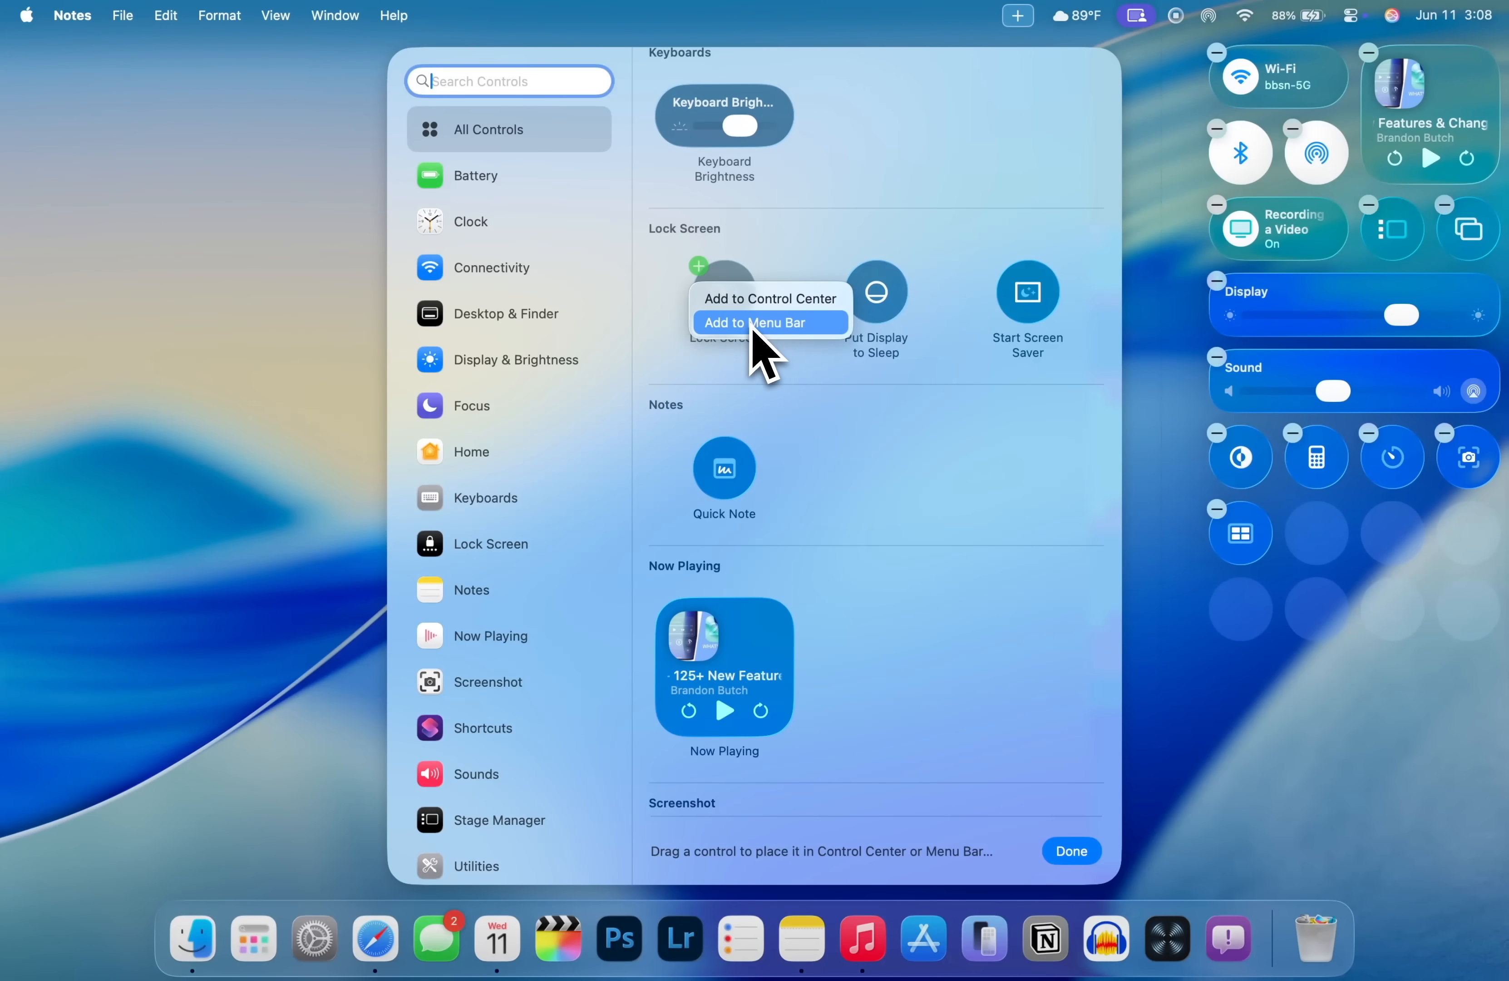
pyautogui.click(761, 309)
# Look through the remaining controls in the gallery, from Now Playing and Screenshot to Vision Accessibility
pyautogui.scroll(-3, 822, 528)
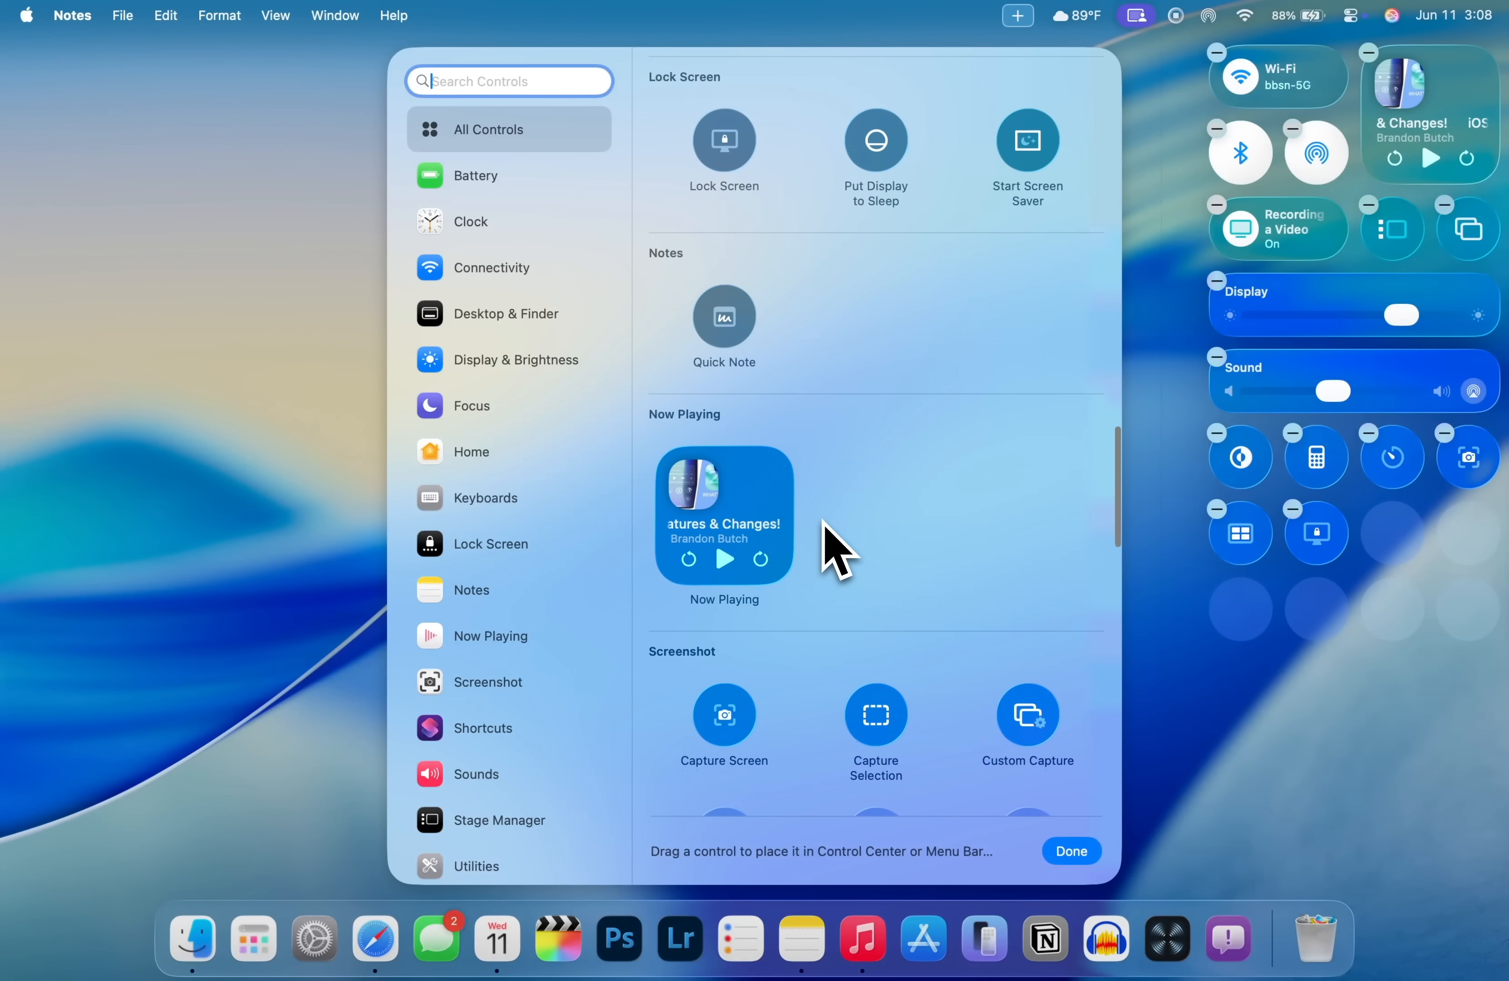
pyautogui.scroll(-7, 739, 356)
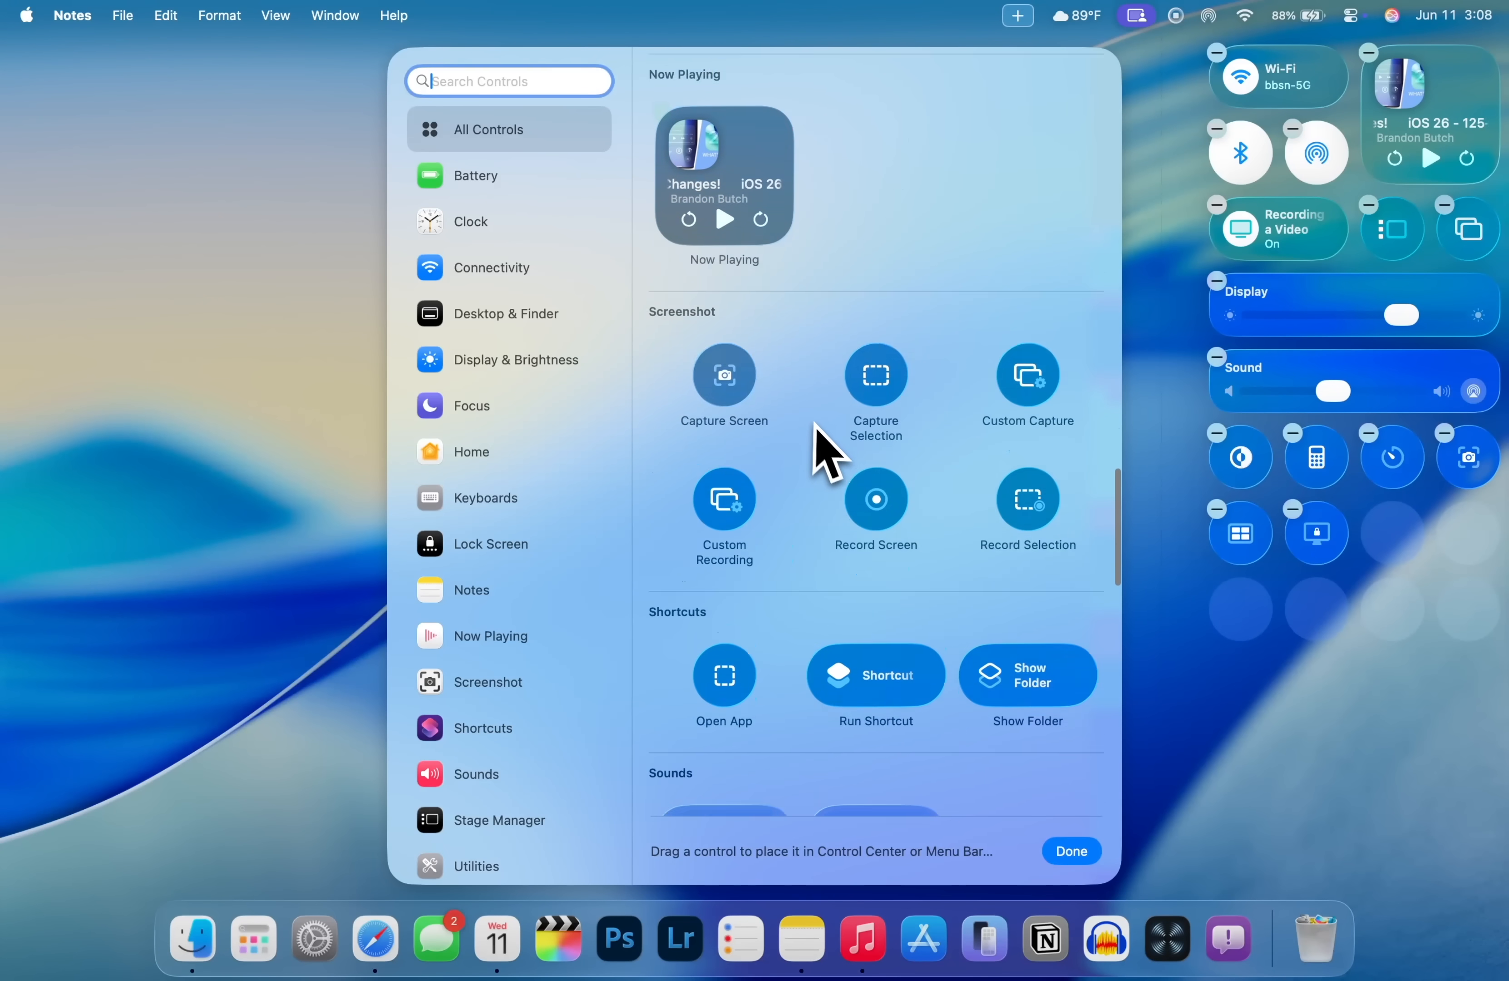
pyautogui.scroll(-20, 826, 405)
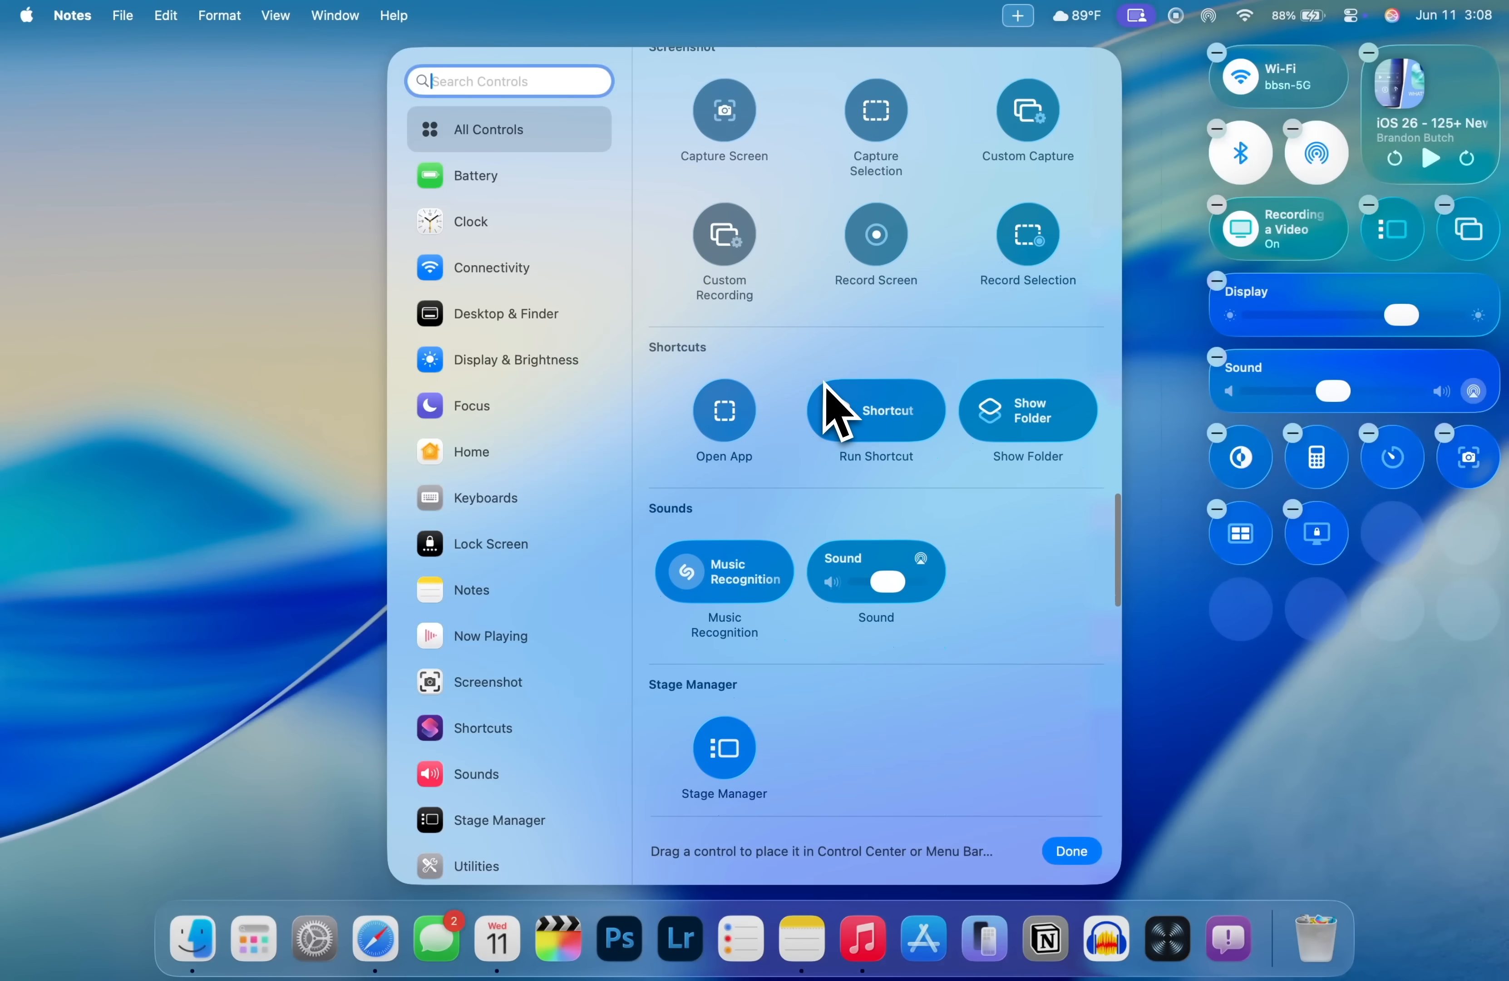
pyautogui.scroll(-3, 825, 404)
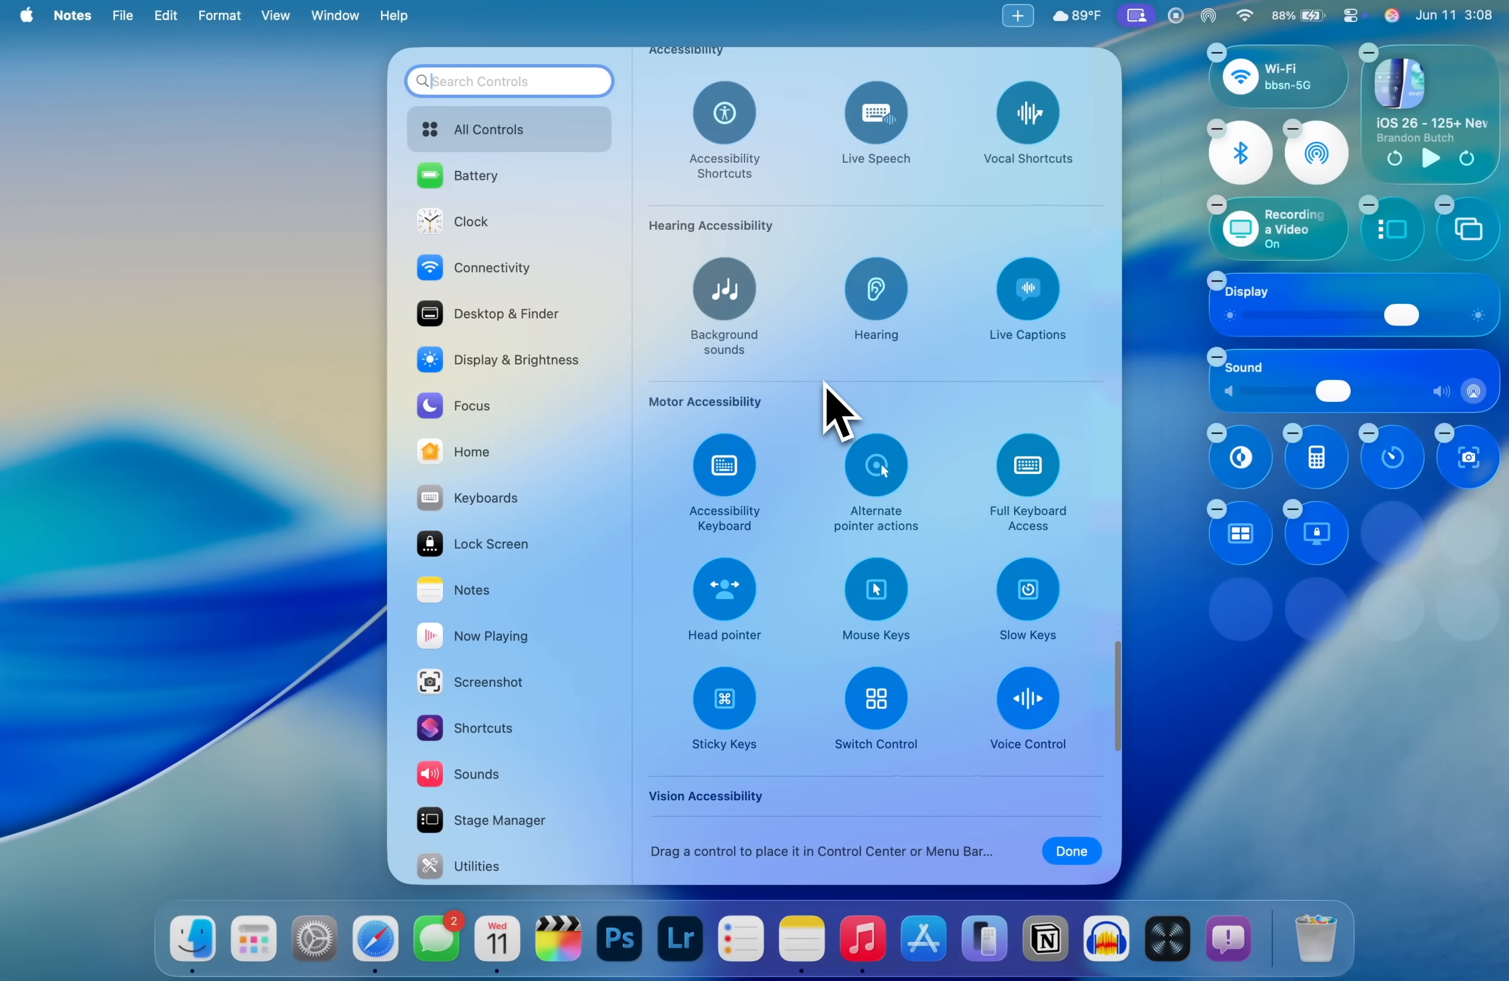
pyautogui.scroll(1, 825, 404)
pyautogui.scroll(-5, 826, 404)
pyautogui.scroll(-6, 827, 401)
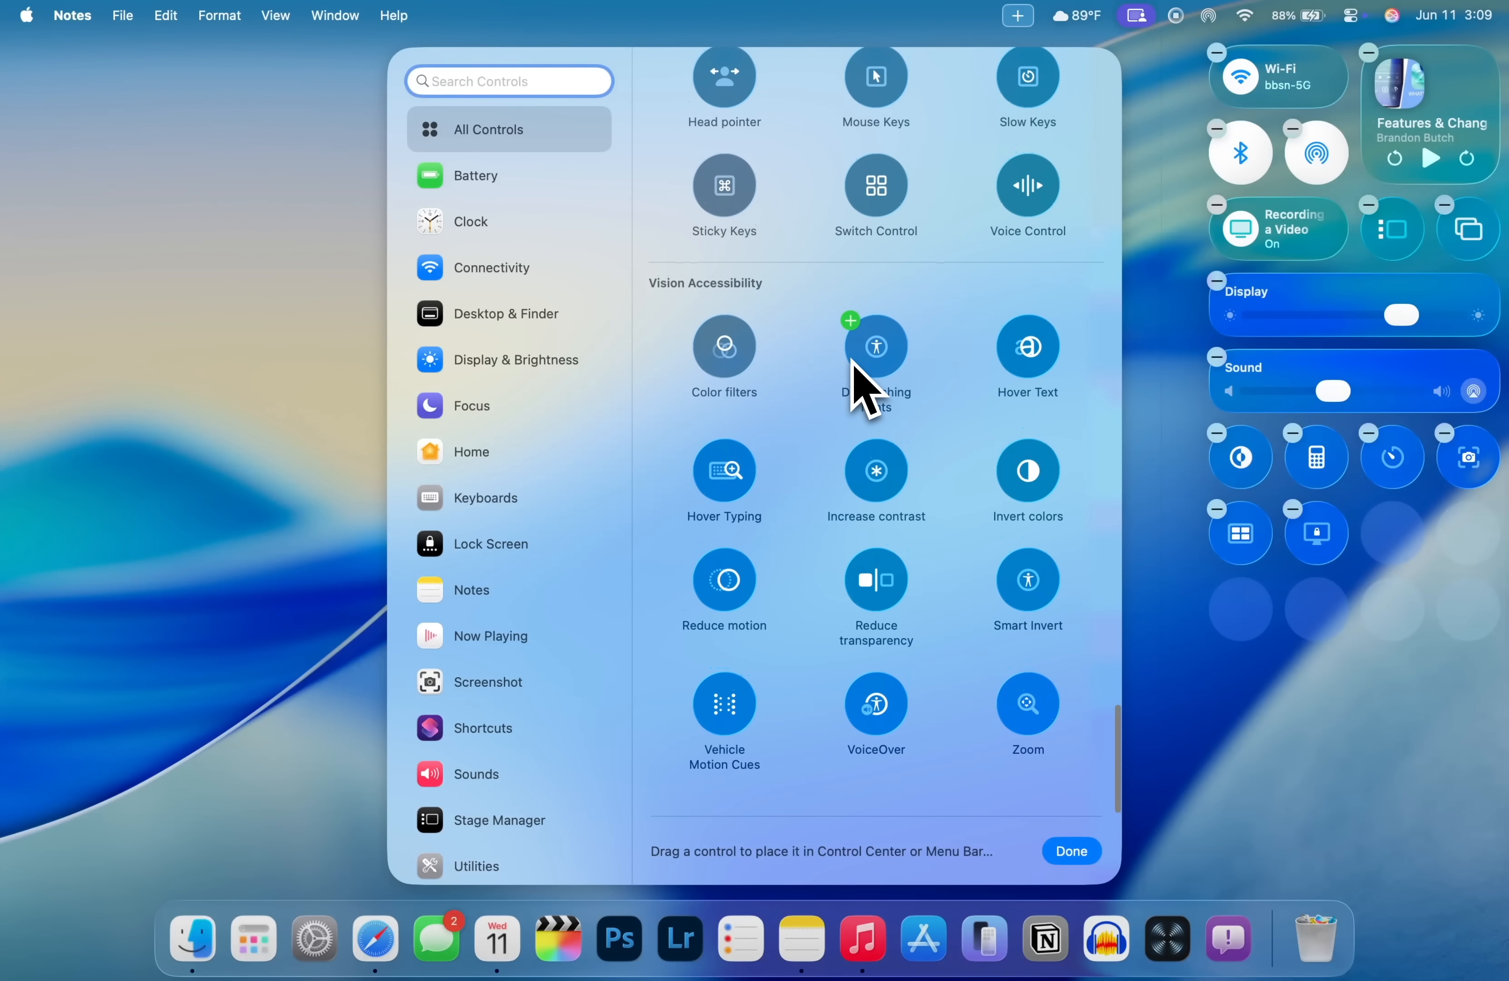
# Rearrange Control Center so the Recording a Video control sits below Wi-Fi, above Bluetooth and AirDrop
pyautogui.moveTo(860, 382); pyautogui.dragTo(1309, 120)
pyautogui.moveTo(1302, 131); pyautogui.dragTo(1297, 74)
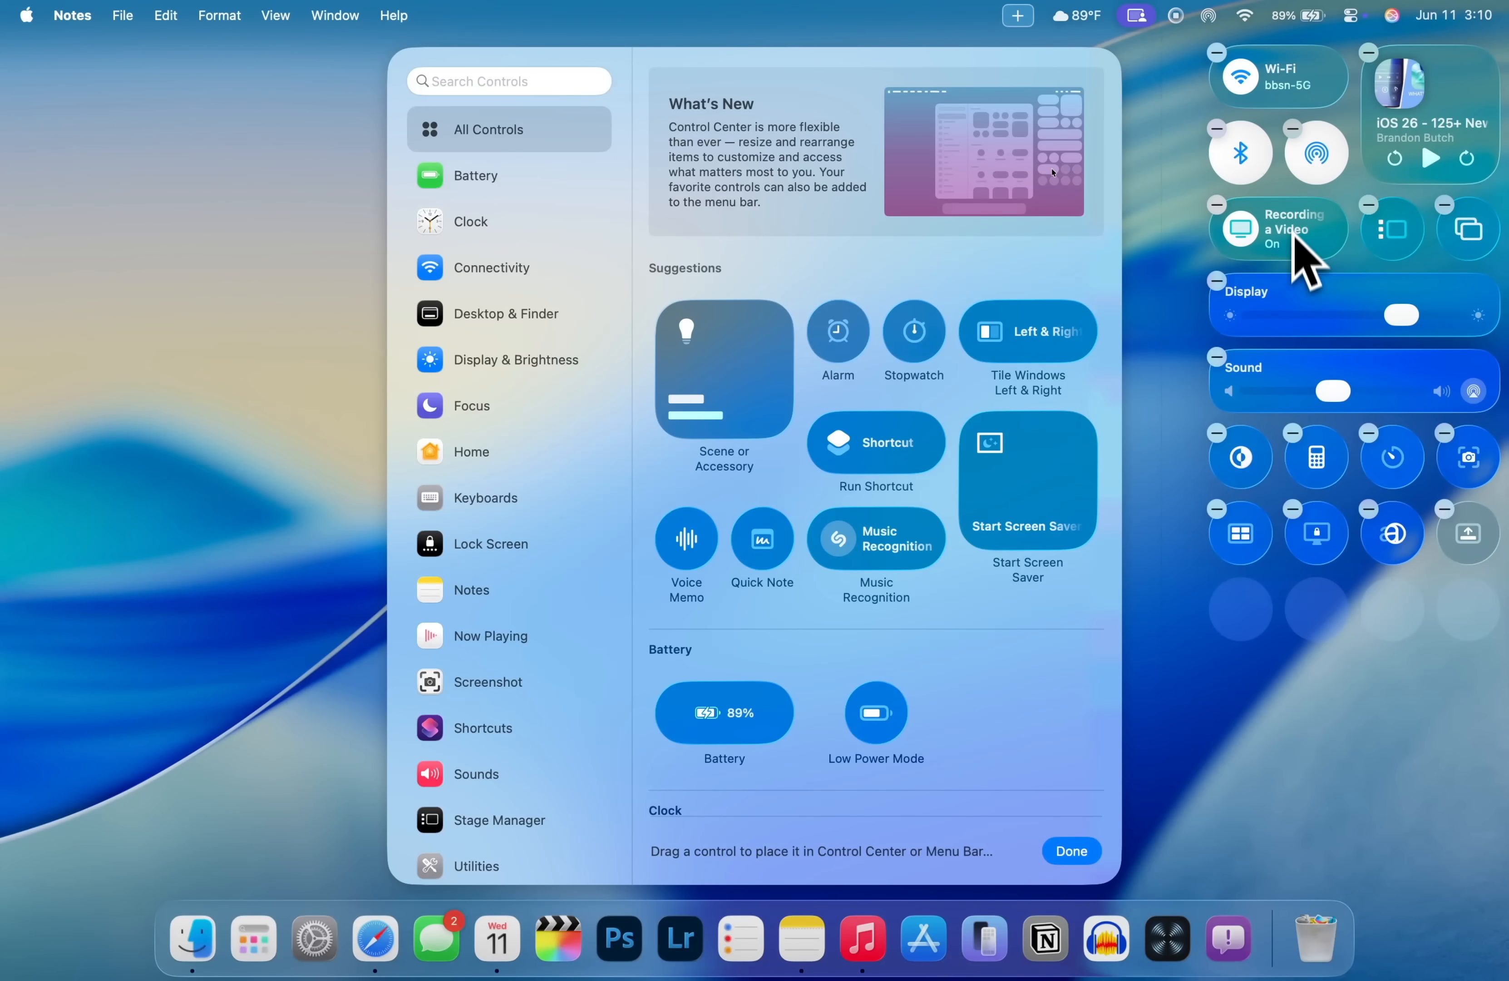
pyautogui.moveTo(1297, 243); pyautogui.dragTo(1289, 149)
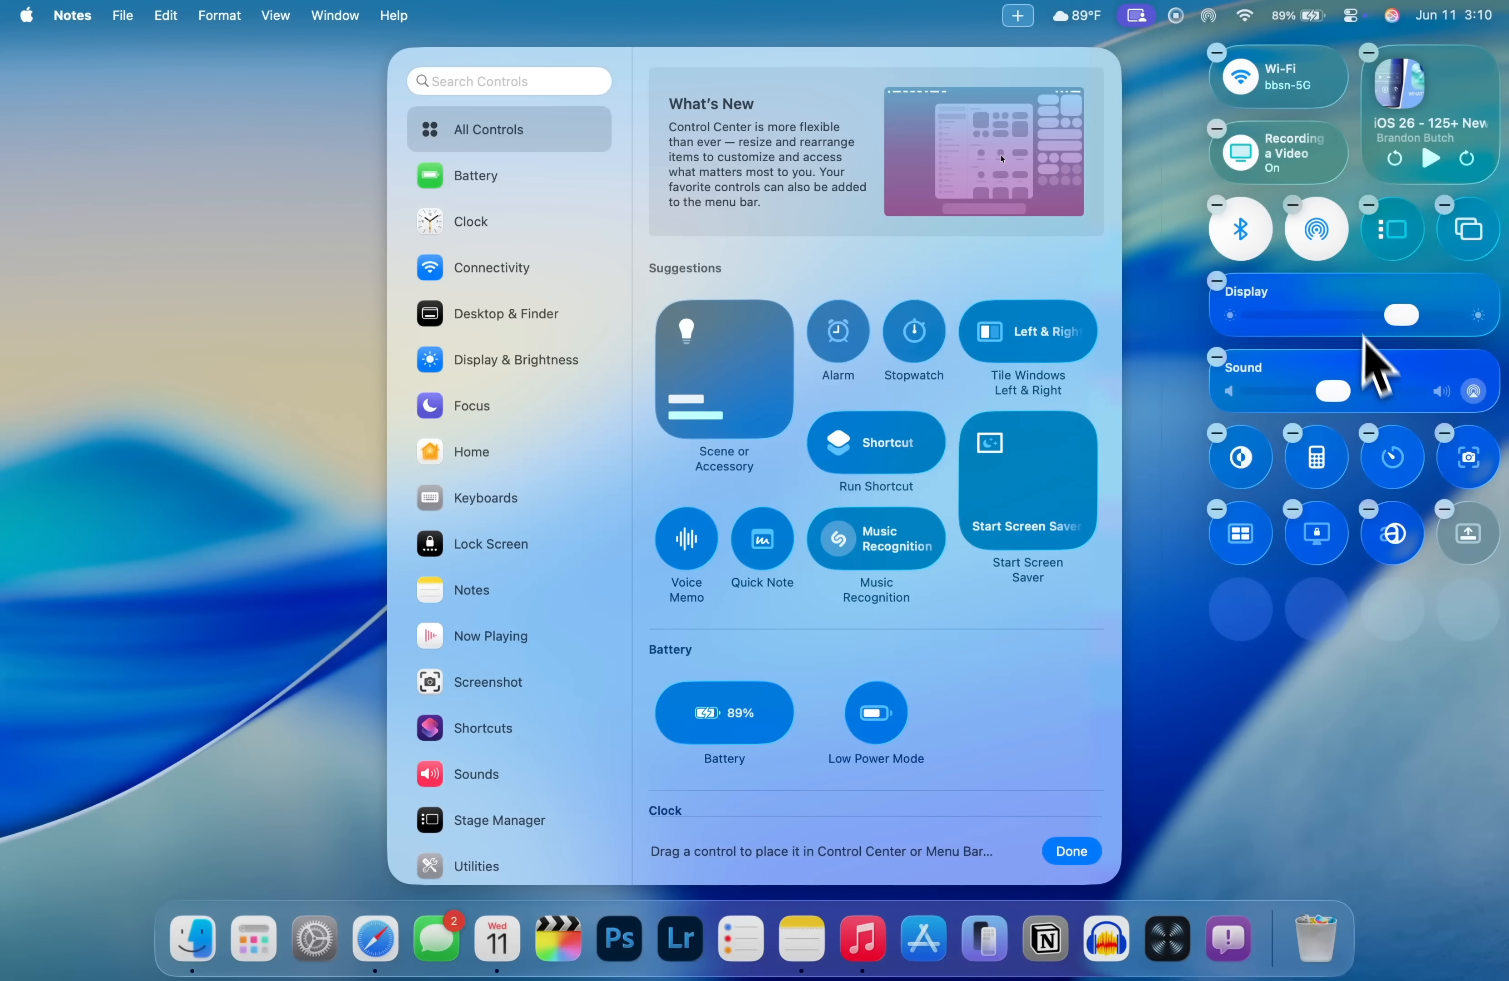
# Swap the timer and calculator controls in Control Center and put AirDrop back beside Bluetooth
pyautogui.moveTo(1411, 474); pyautogui.dragTo(1333, 471)
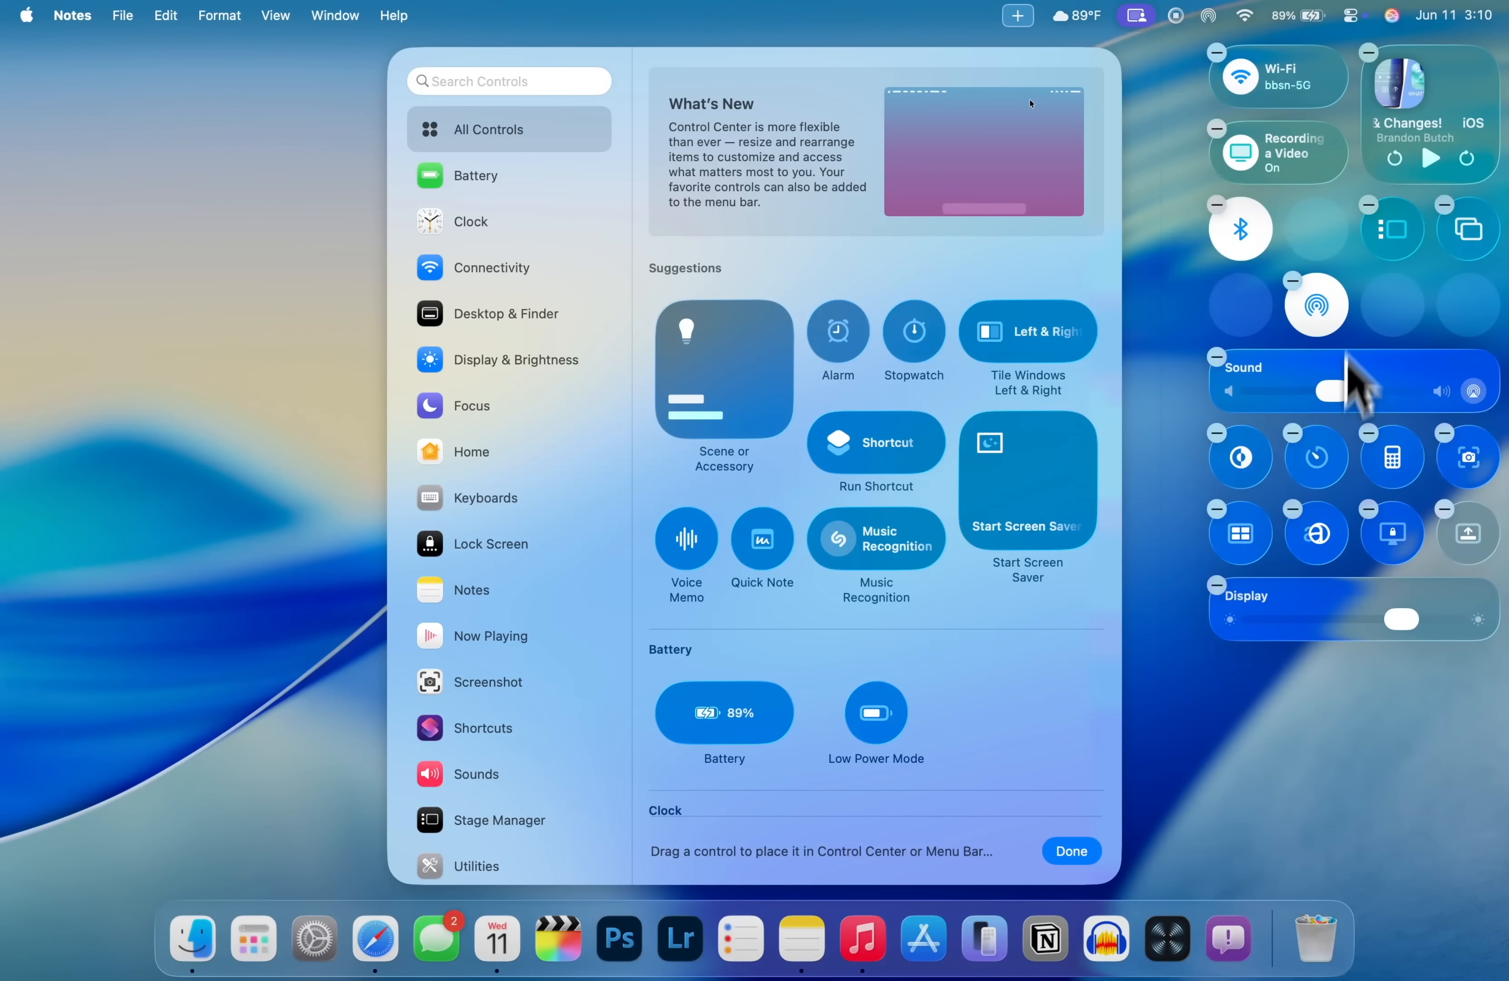
pyautogui.moveTo(1326, 317); pyautogui.dragTo(1328, 250)
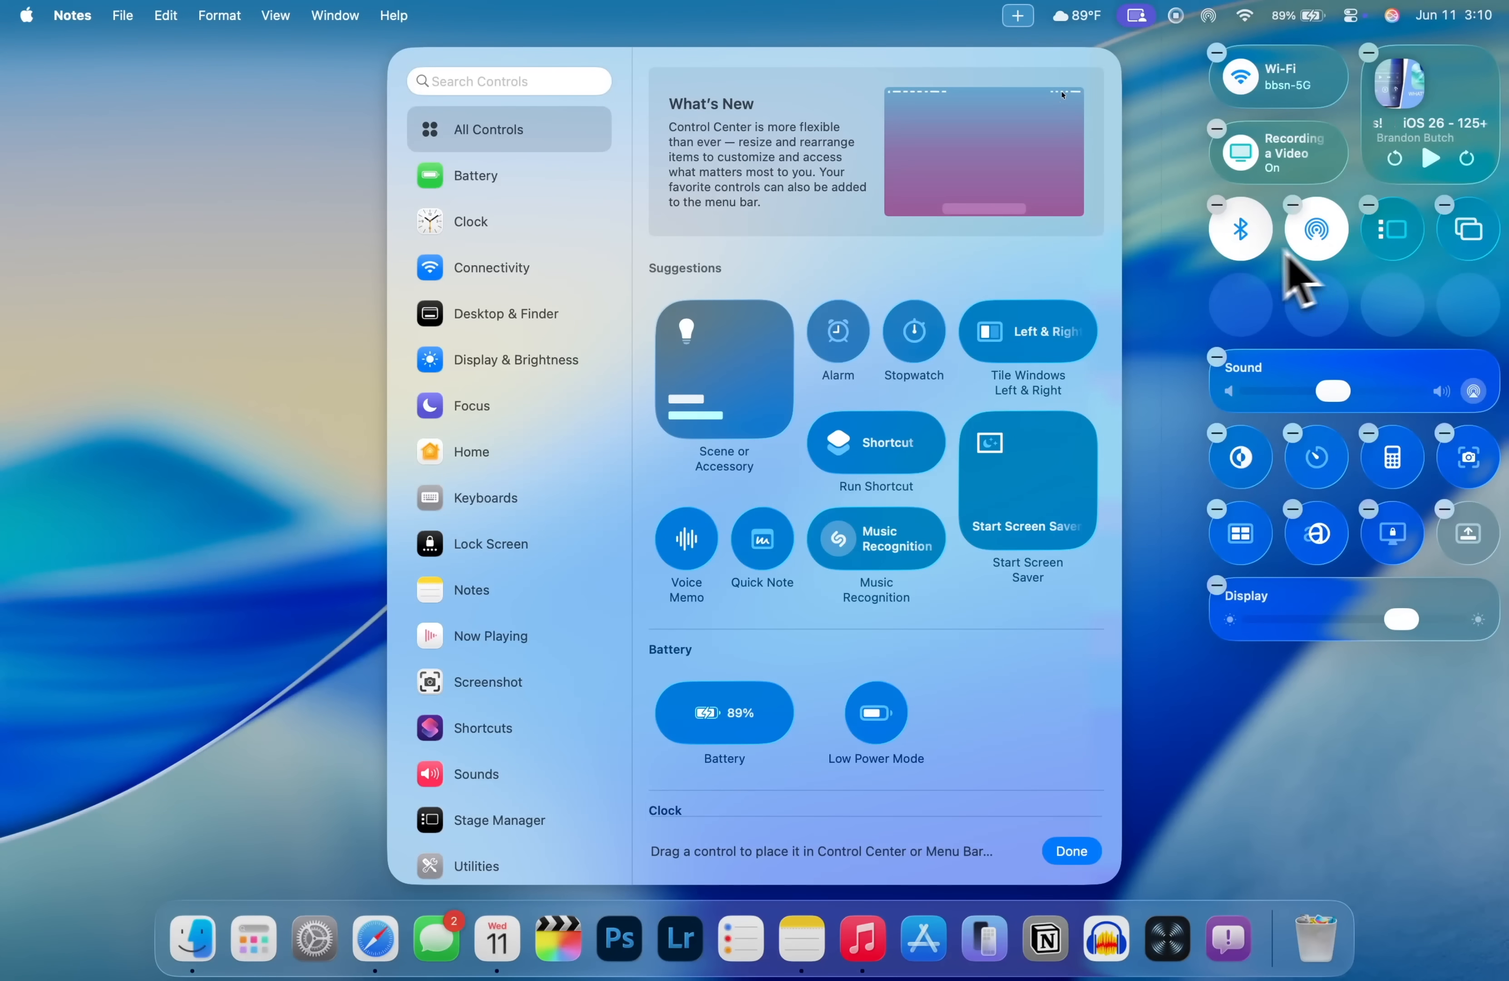
pyautogui.click(1362, 8)
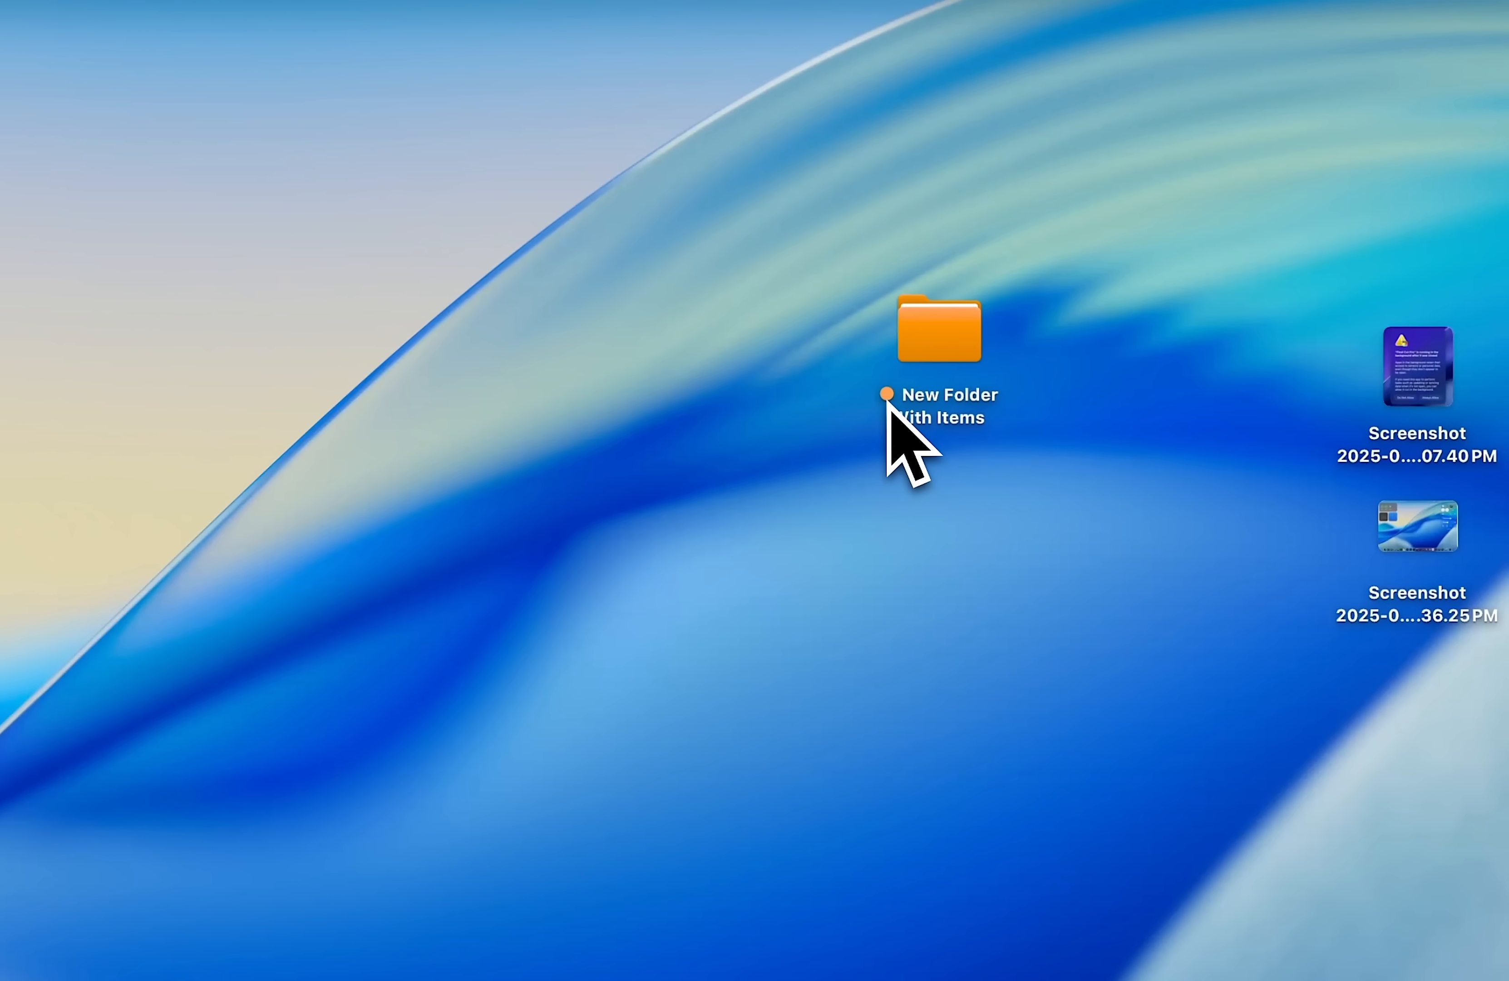
# Add the Red tag and the Green tag to the New Folder With Items folder on the desktop
pyautogui.rightClick(938, 340)
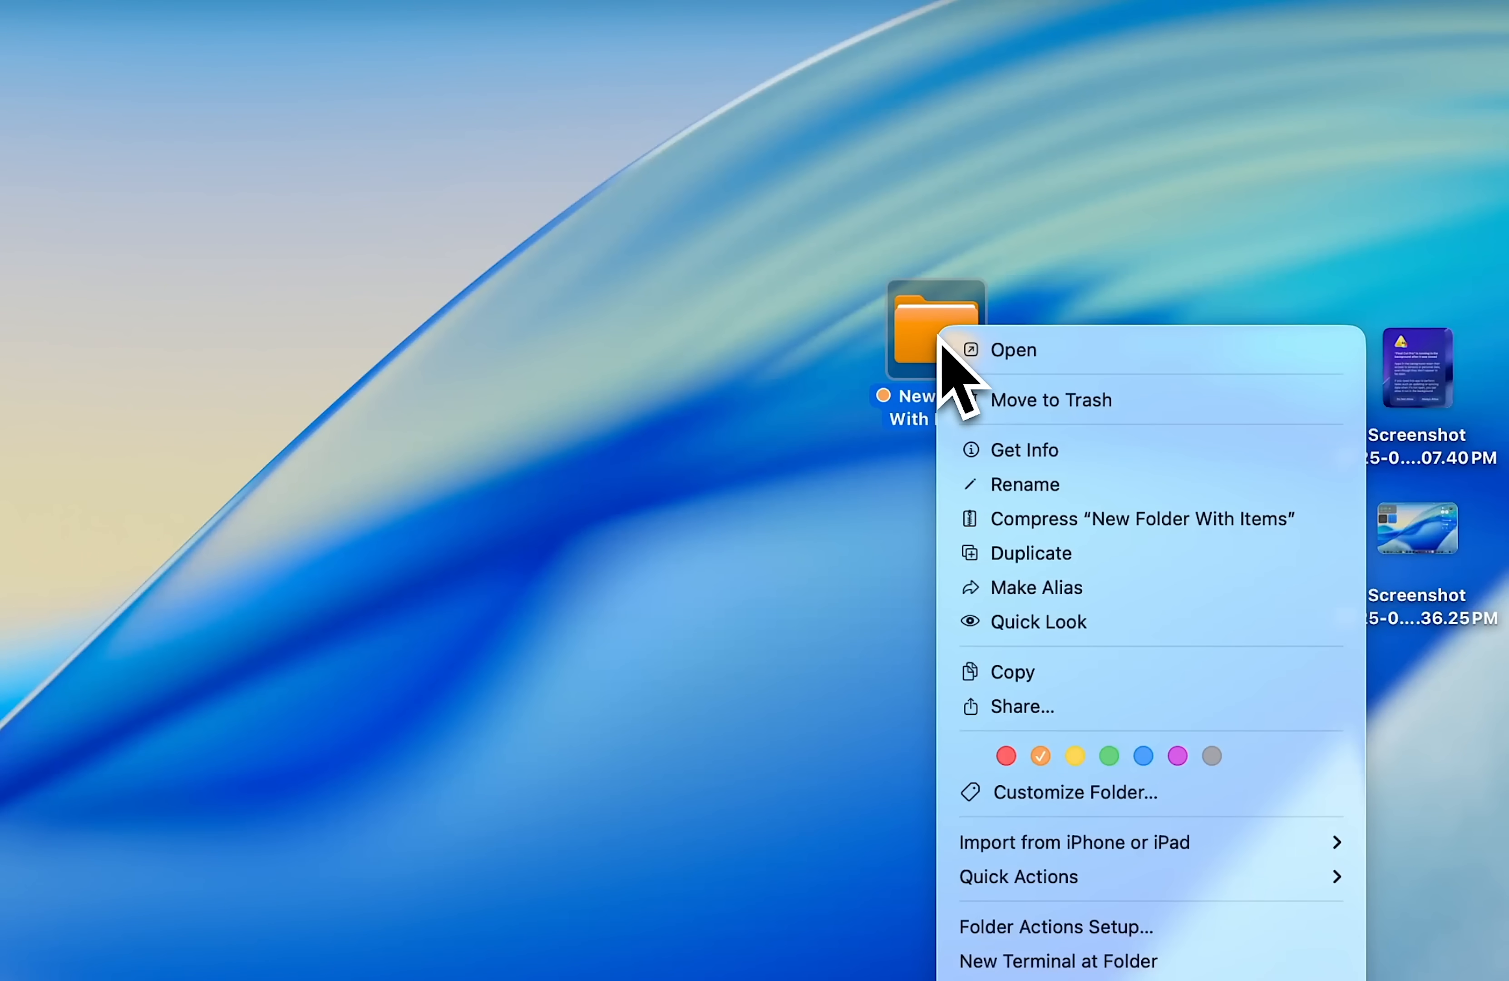
pyautogui.click(1007, 755)
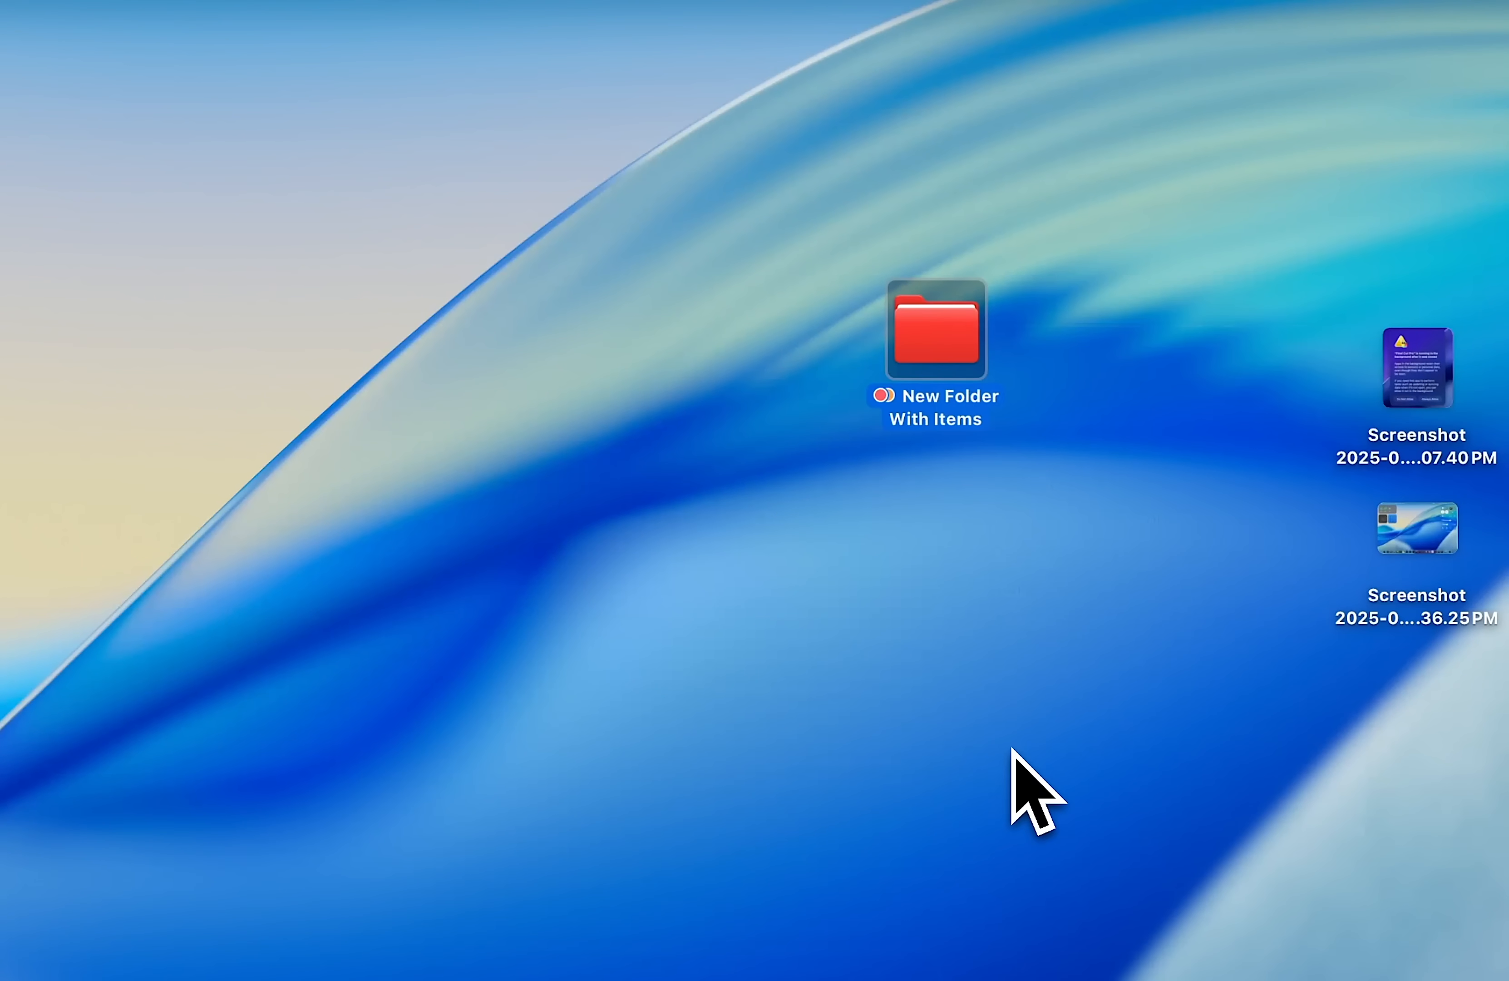
pyautogui.rightClick(968, 347)
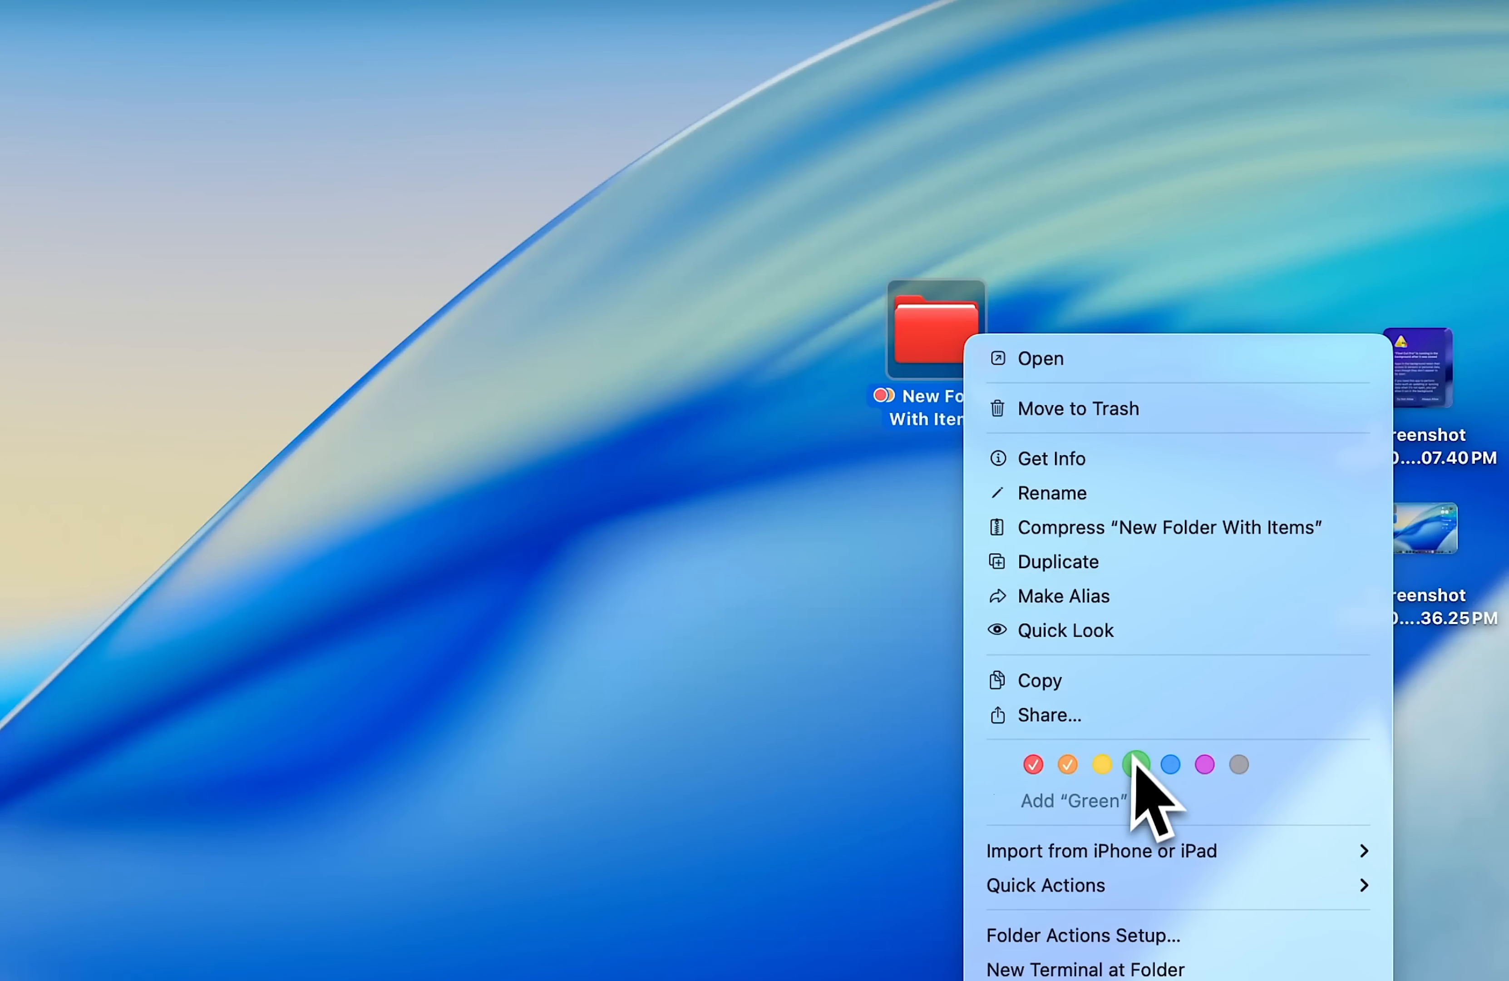
pyautogui.click(1134, 764)
# Customize the New Folder With Items folder with the tears-of-joy laughing emoji
pyautogui.rightClick(972, 345)
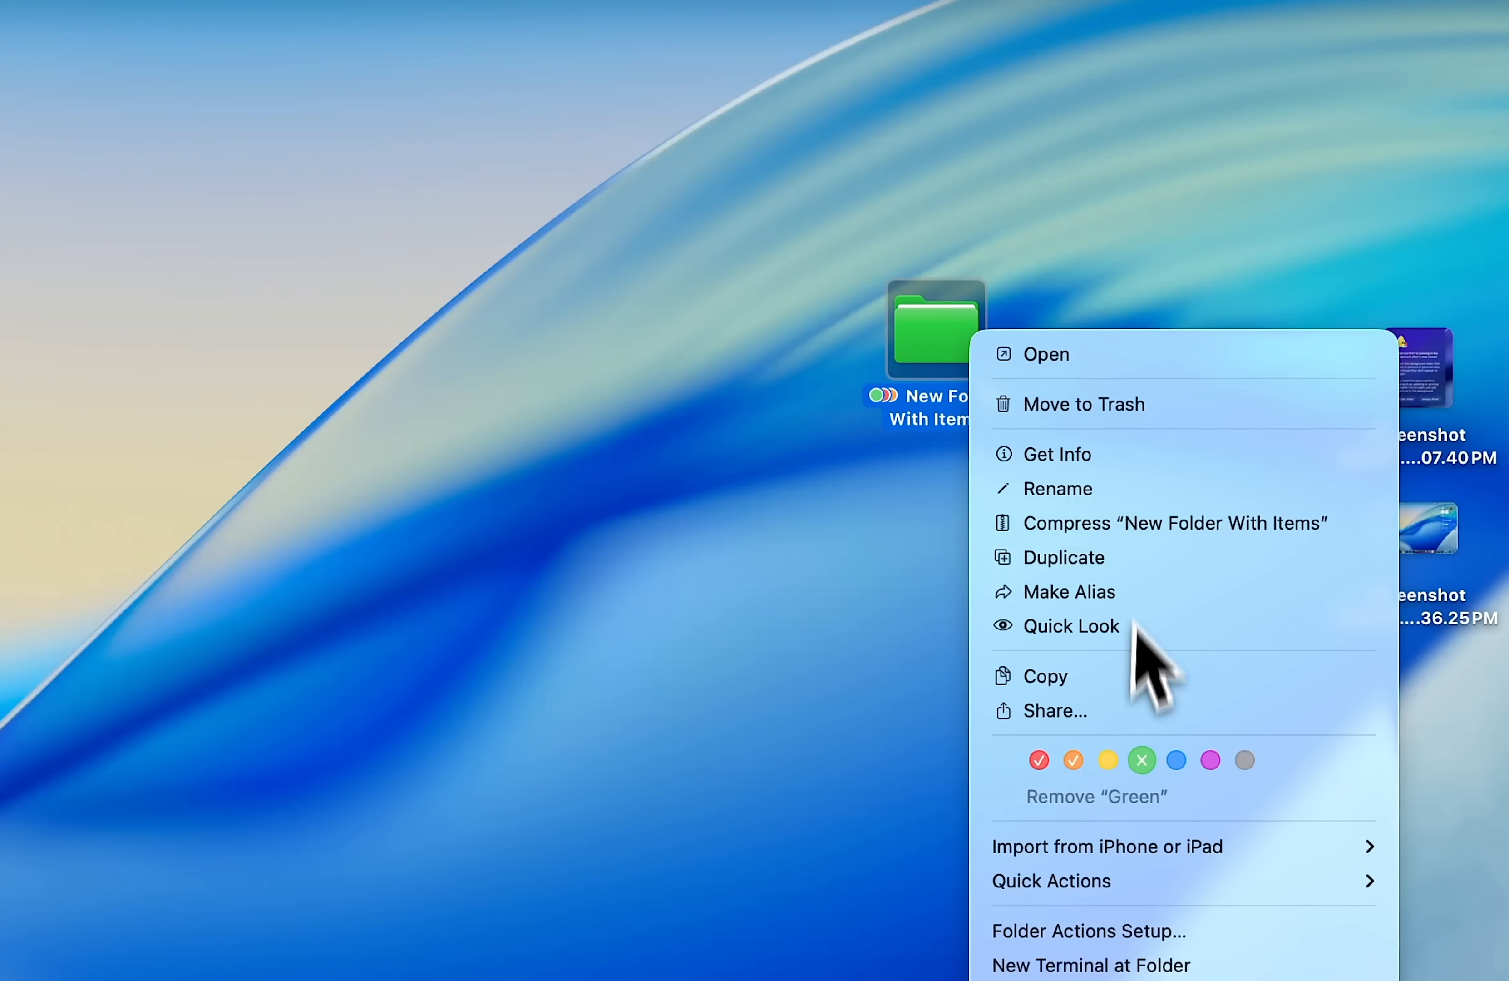
pyautogui.click(1126, 797)
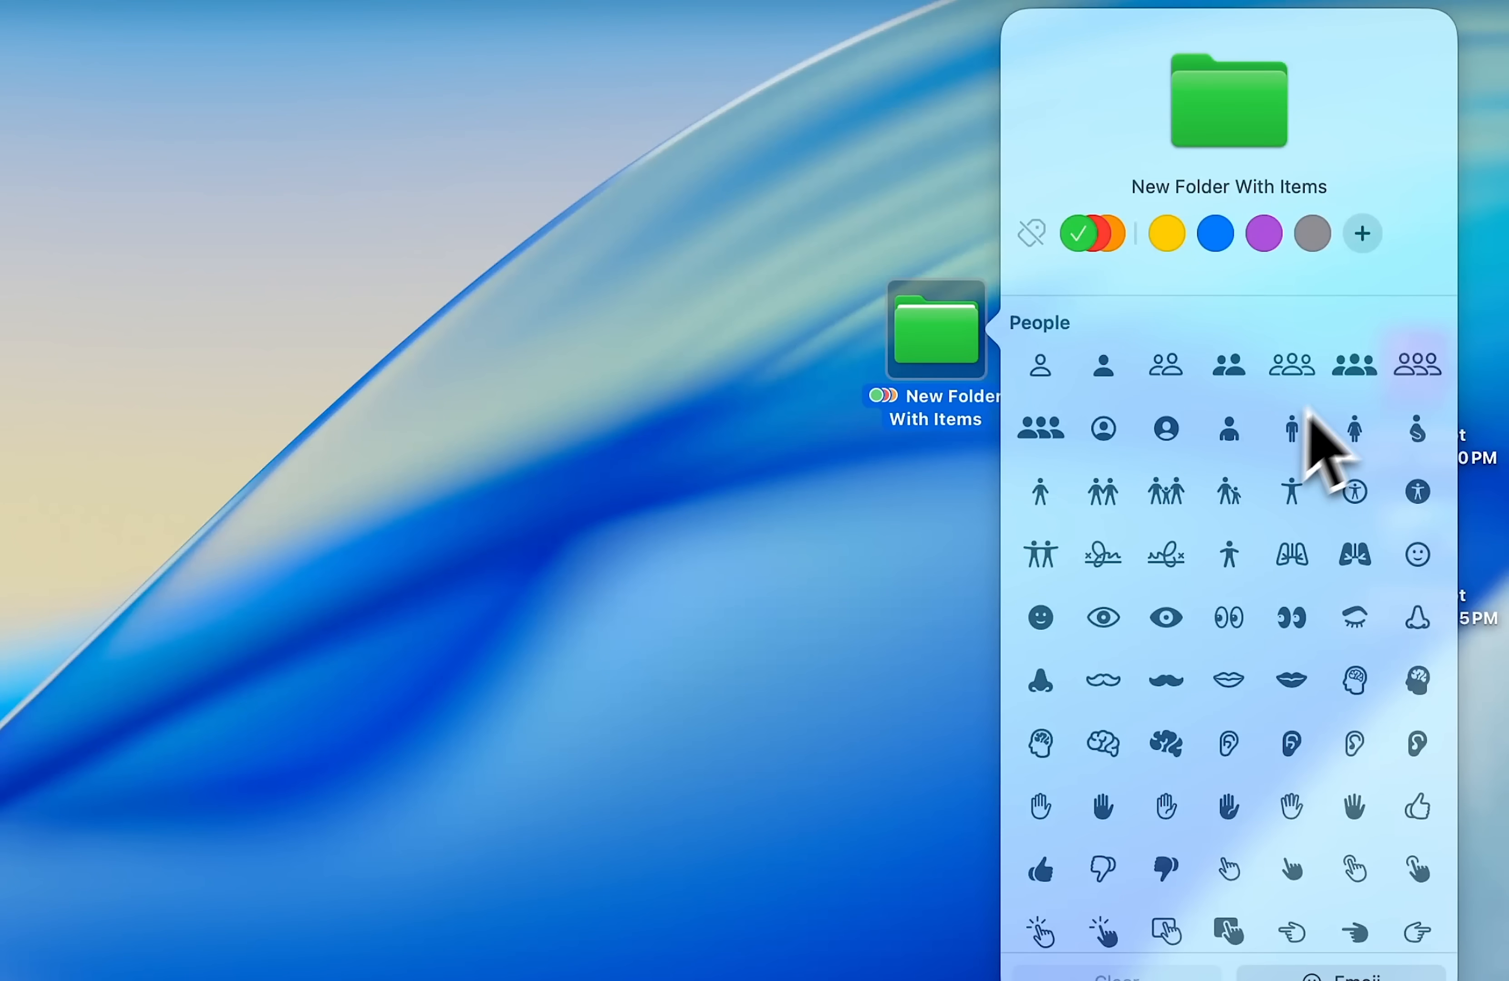
pyautogui.scroll(-5, 1268, 510)
pyautogui.click(1340, 975)
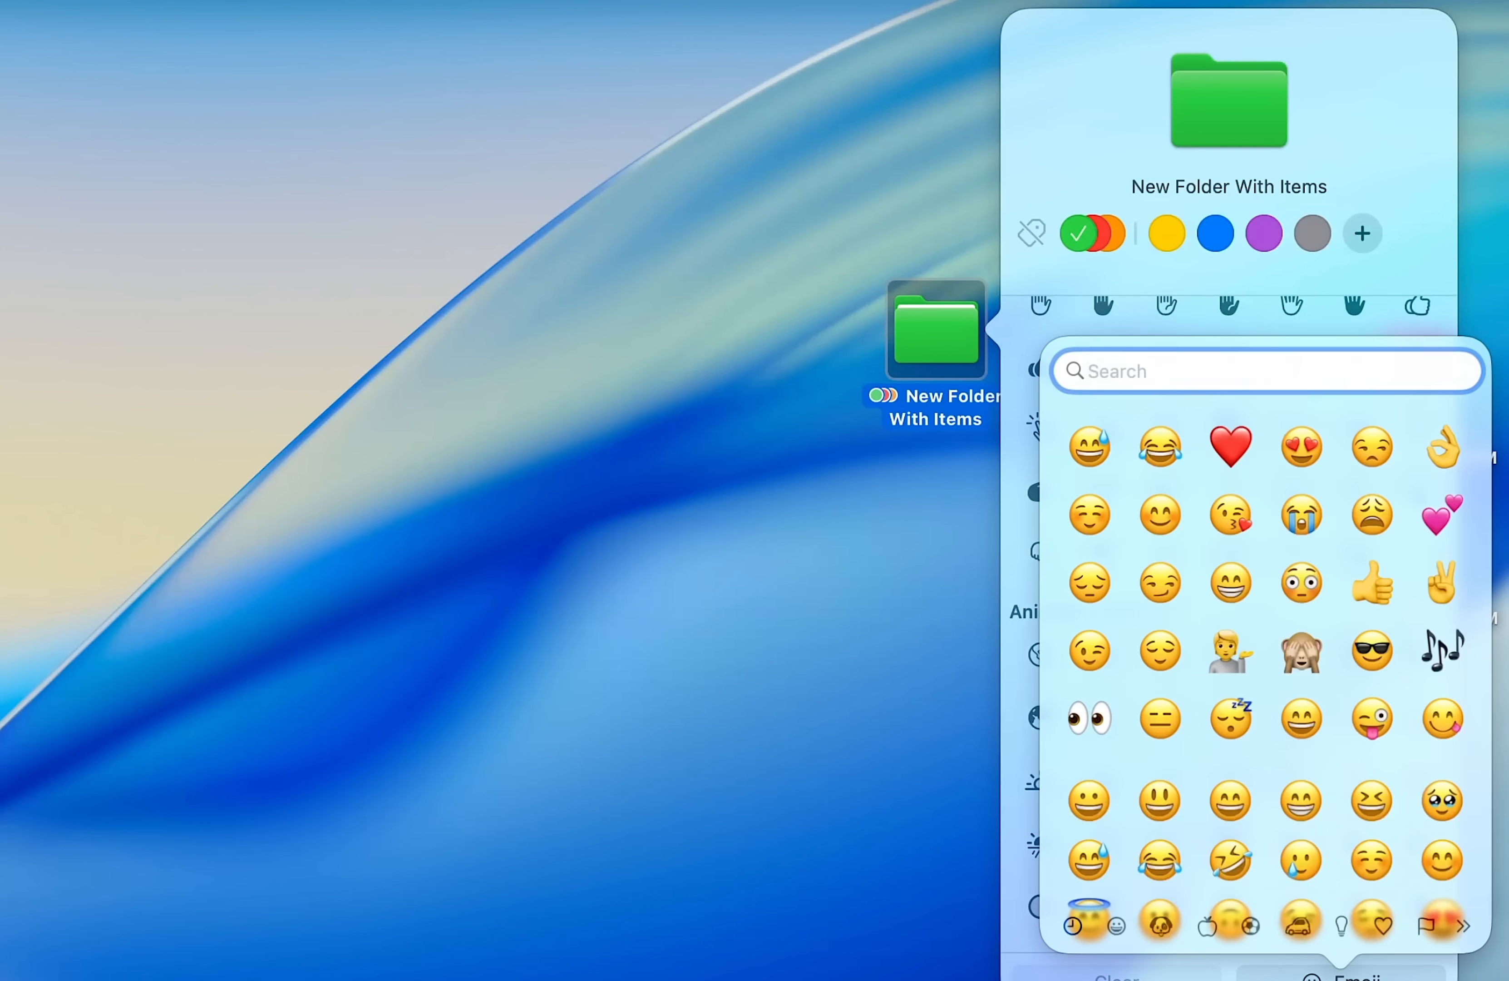
pyautogui.click(1162, 449)
pyautogui.click(936, 449)
# Reposition the emoji folder on the desktop and move the desktop screenshots into it
pyautogui.moveTo(961, 398); pyautogui.dragTo(1011, 370)
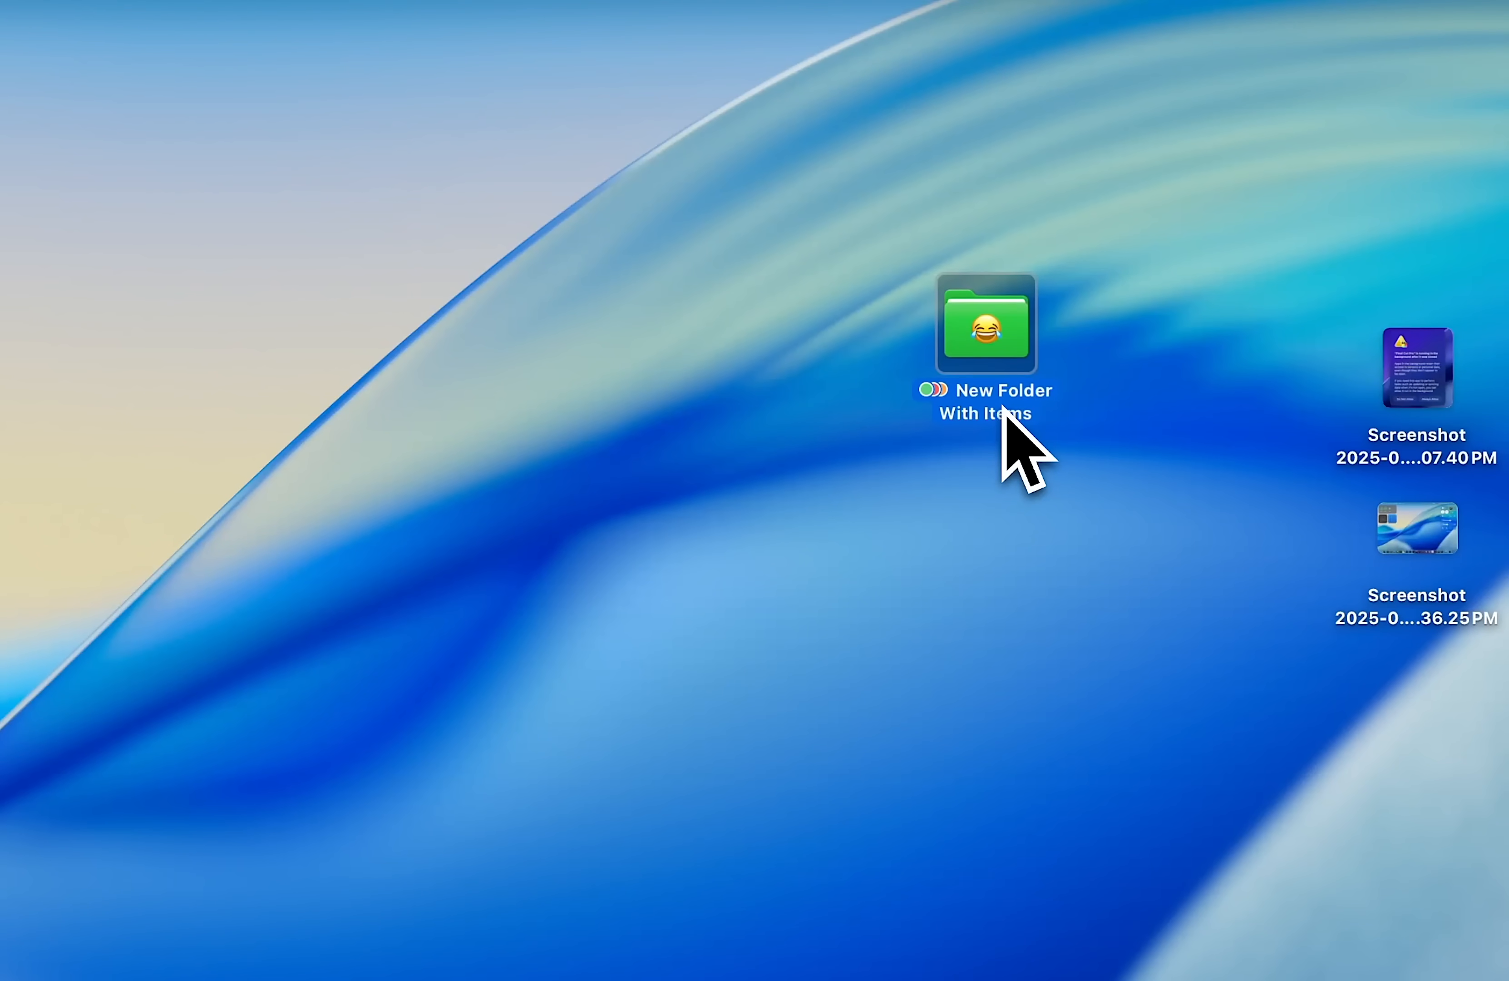
pyautogui.click(1197, 403)
pyautogui.moveTo(1410, 380); pyautogui.dragTo(994, 357)
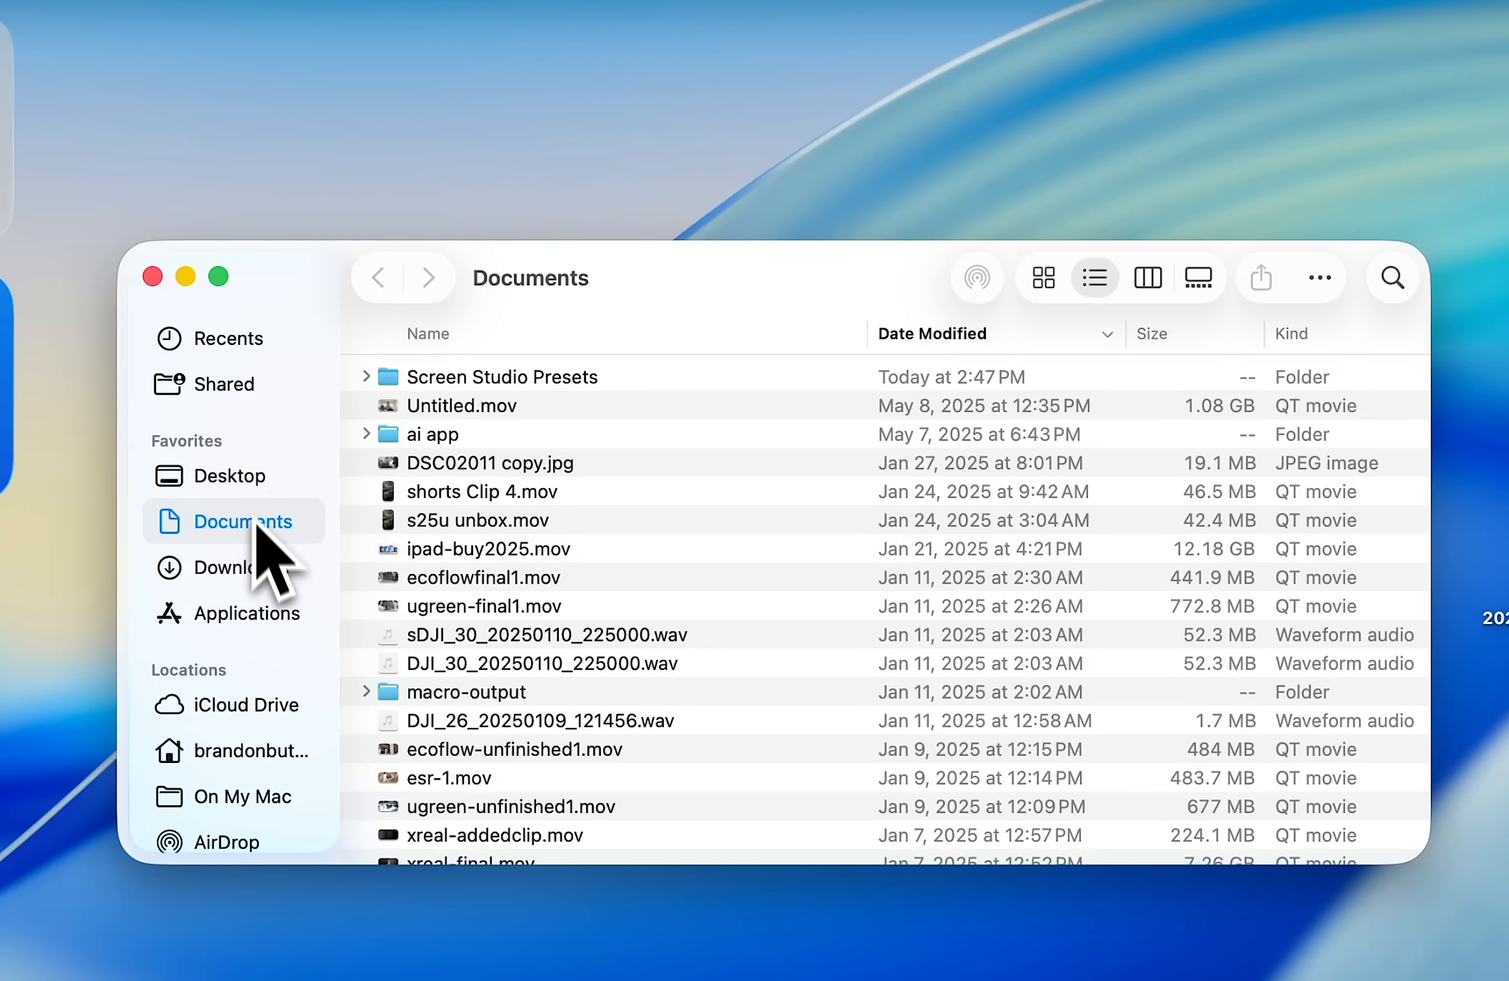
# Show the Desktop location in Finder and expand New Folder With Items to check its icon and contents
pyautogui.click(251, 482)
pyautogui.moveTo(482, 408); pyautogui.dragTo(474, 386)
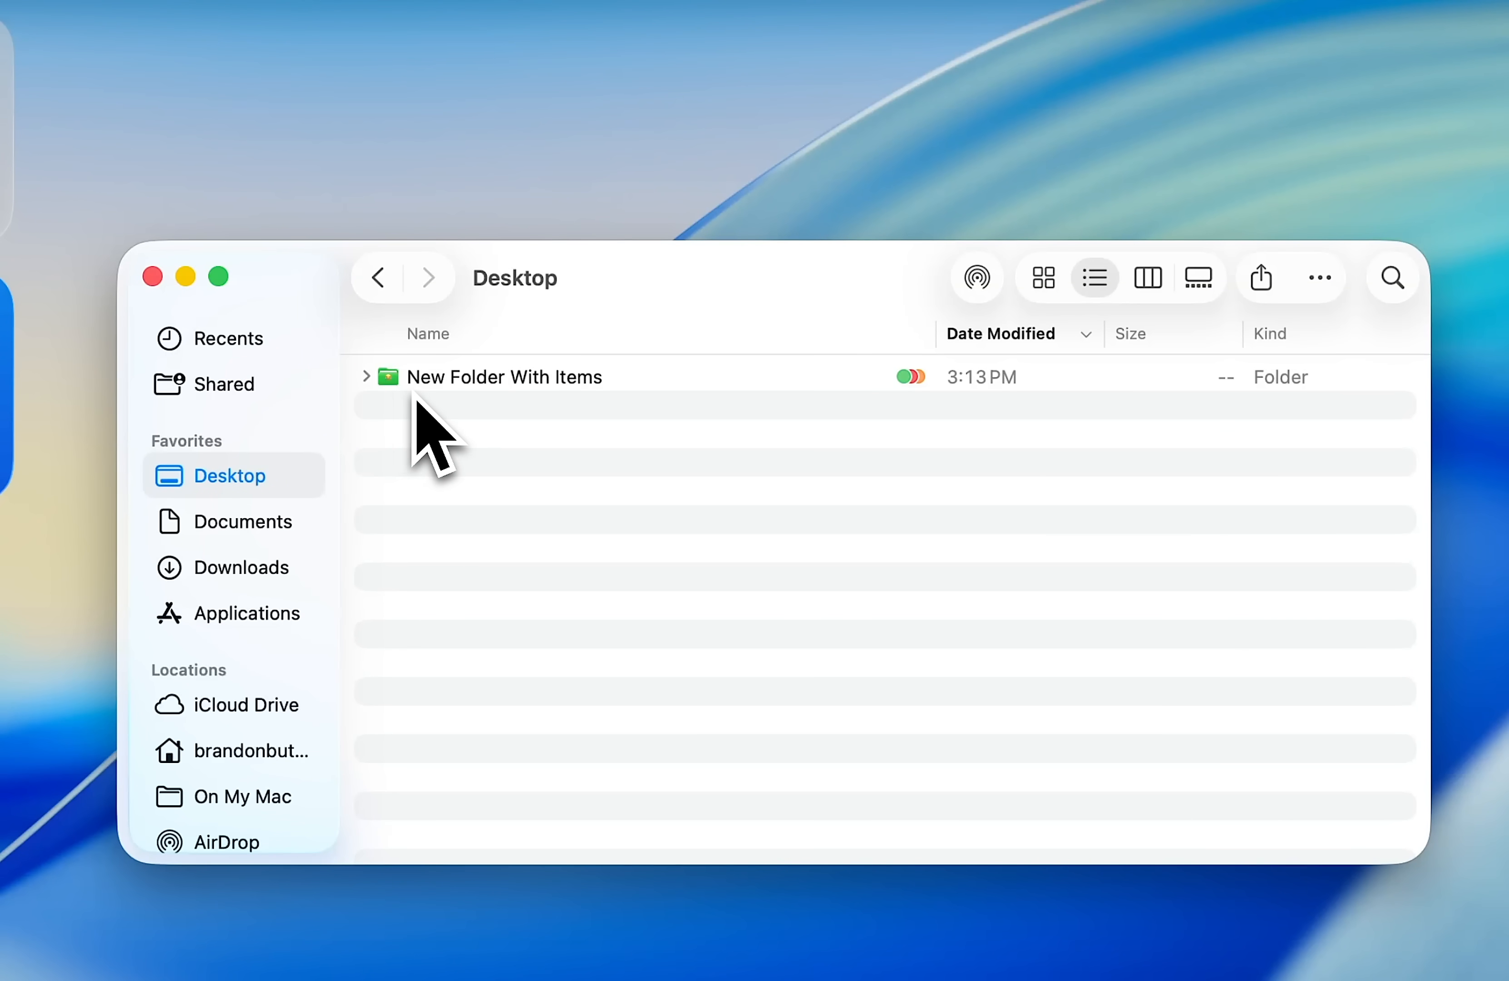
pyautogui.click(366, 377)
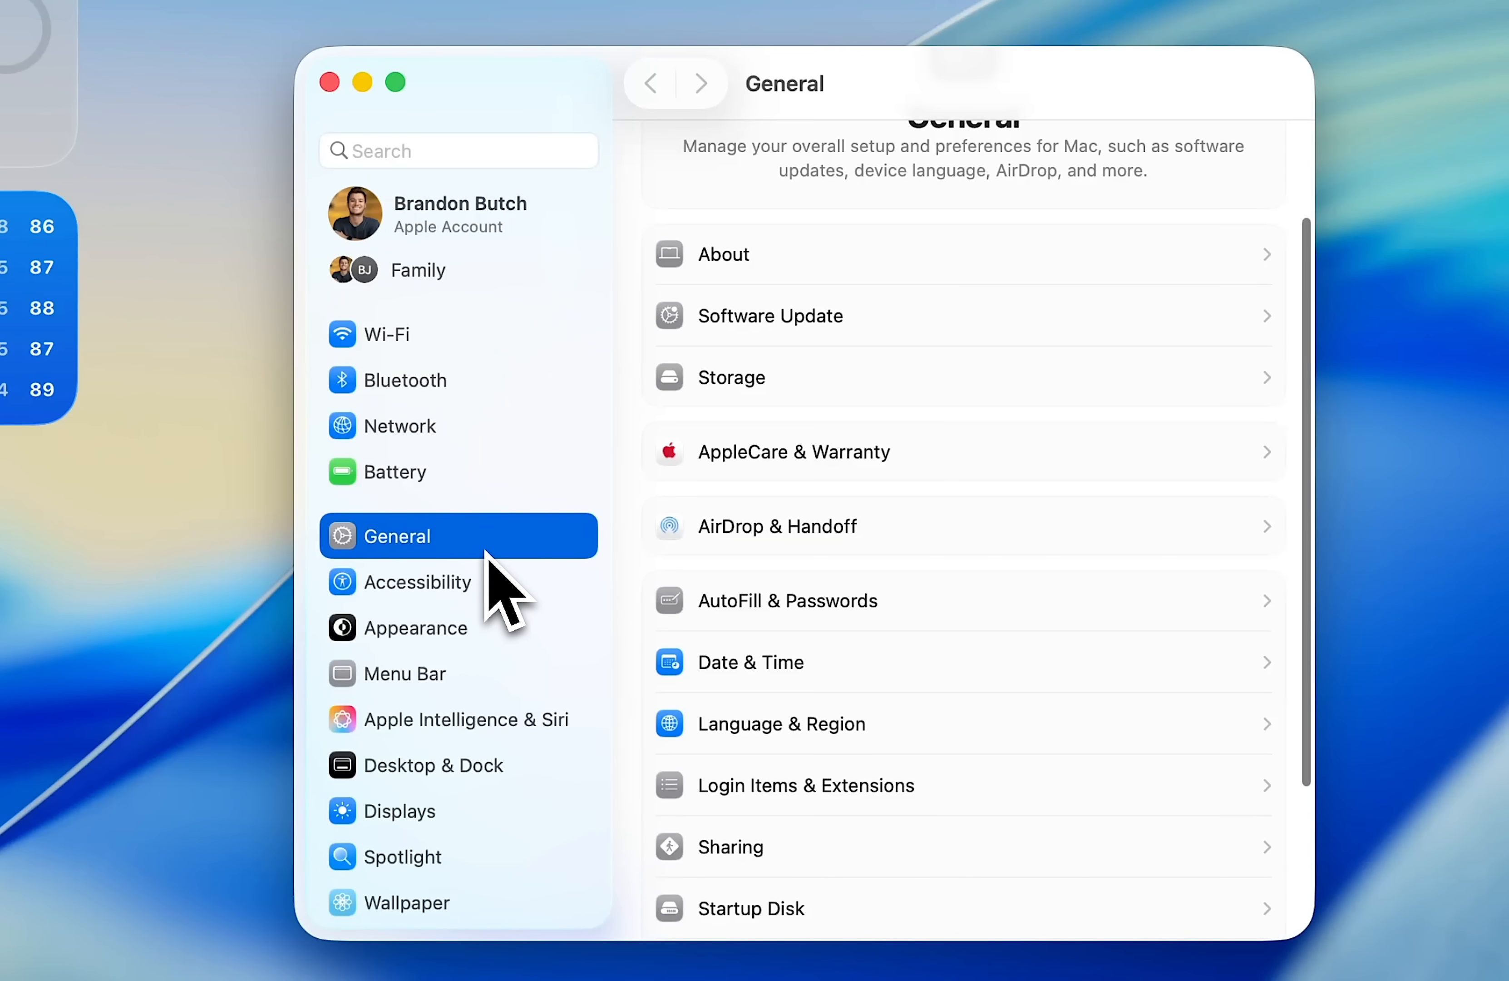
# In System Settings, review the Menu Bar controls and stop Creative Cloud from appearing in the menu bar
pyautogui.scroll(-2, 503, 582)
pyautogui.click(449, 576)
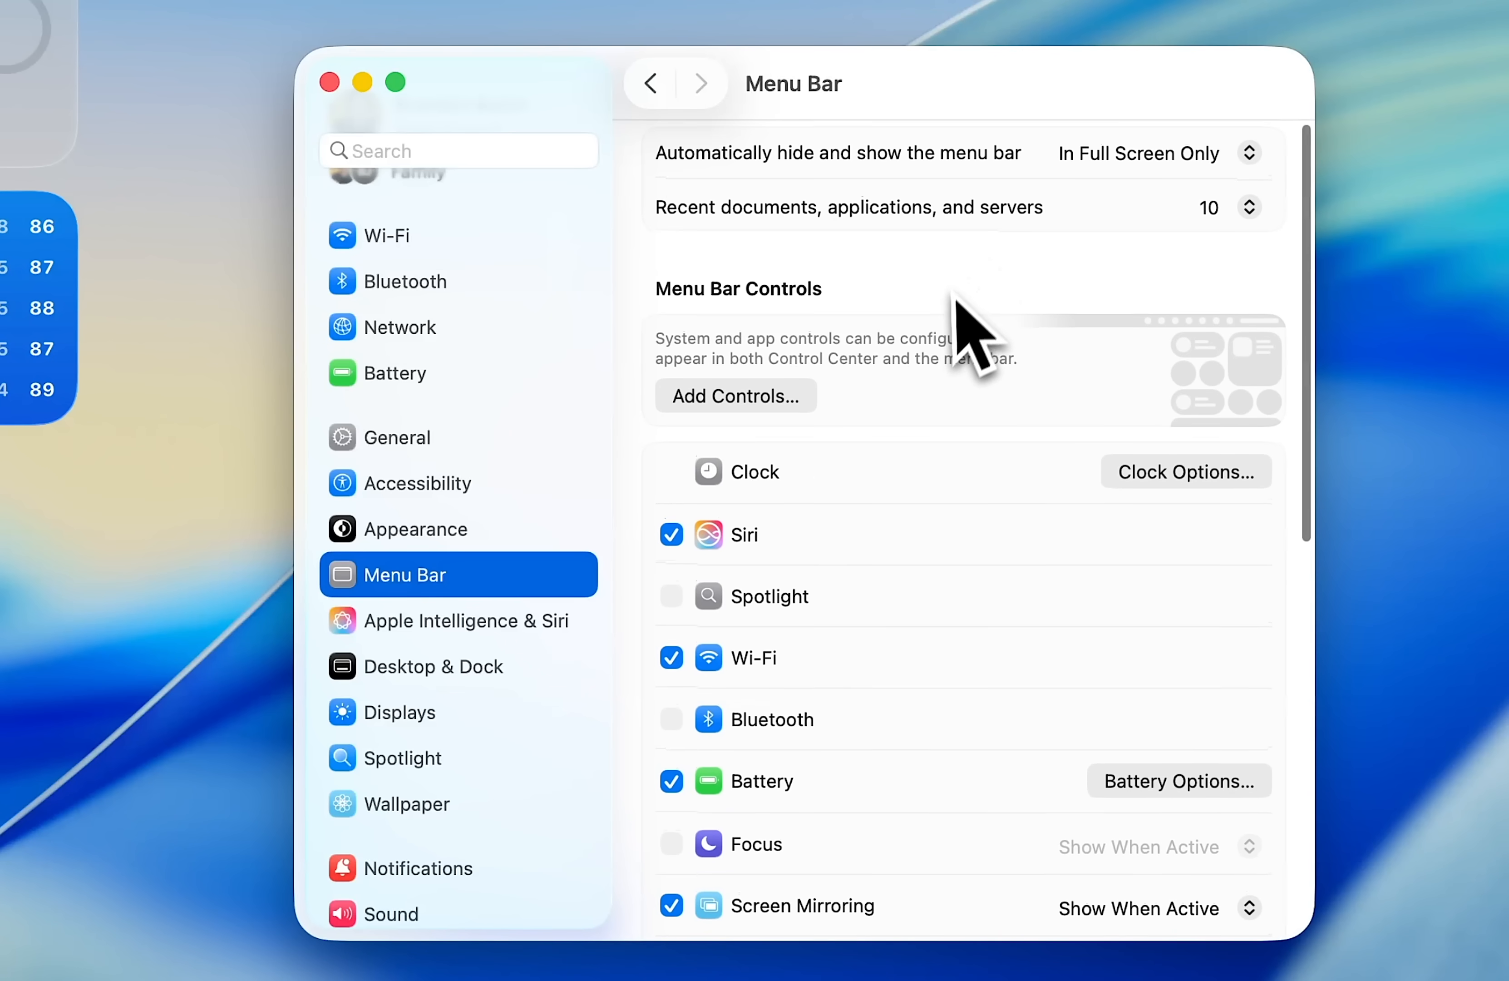
pyautogui.scroll(-3, 954, 312)
pyautogui.scroll(2, 947, 321)
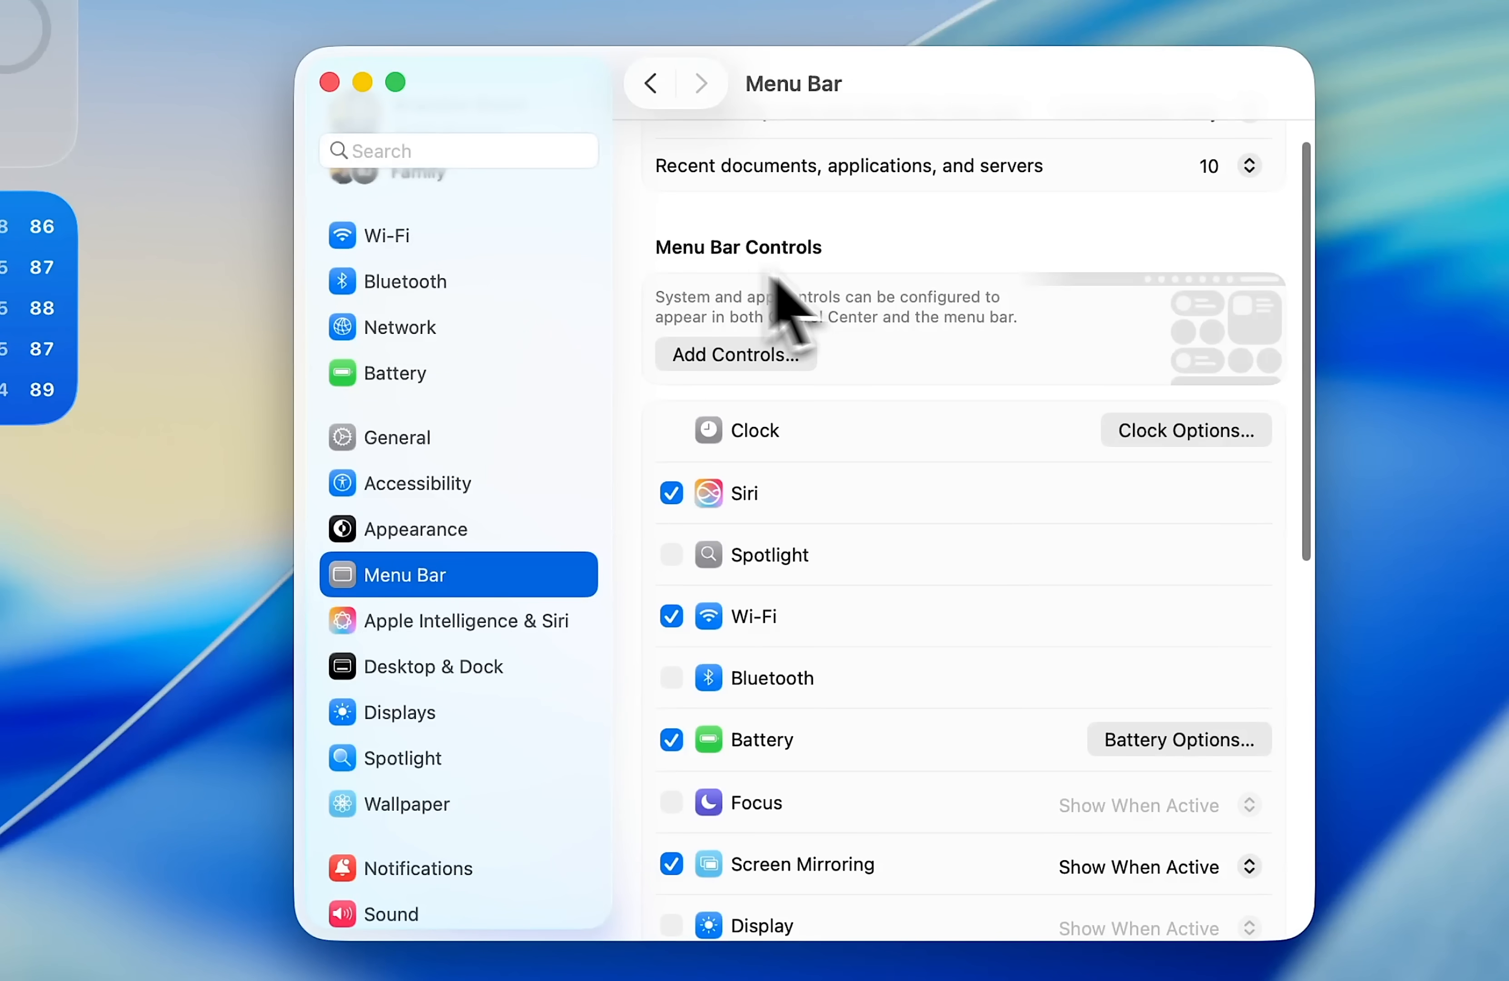
pyautogui.scroll(-10, 955, 471)
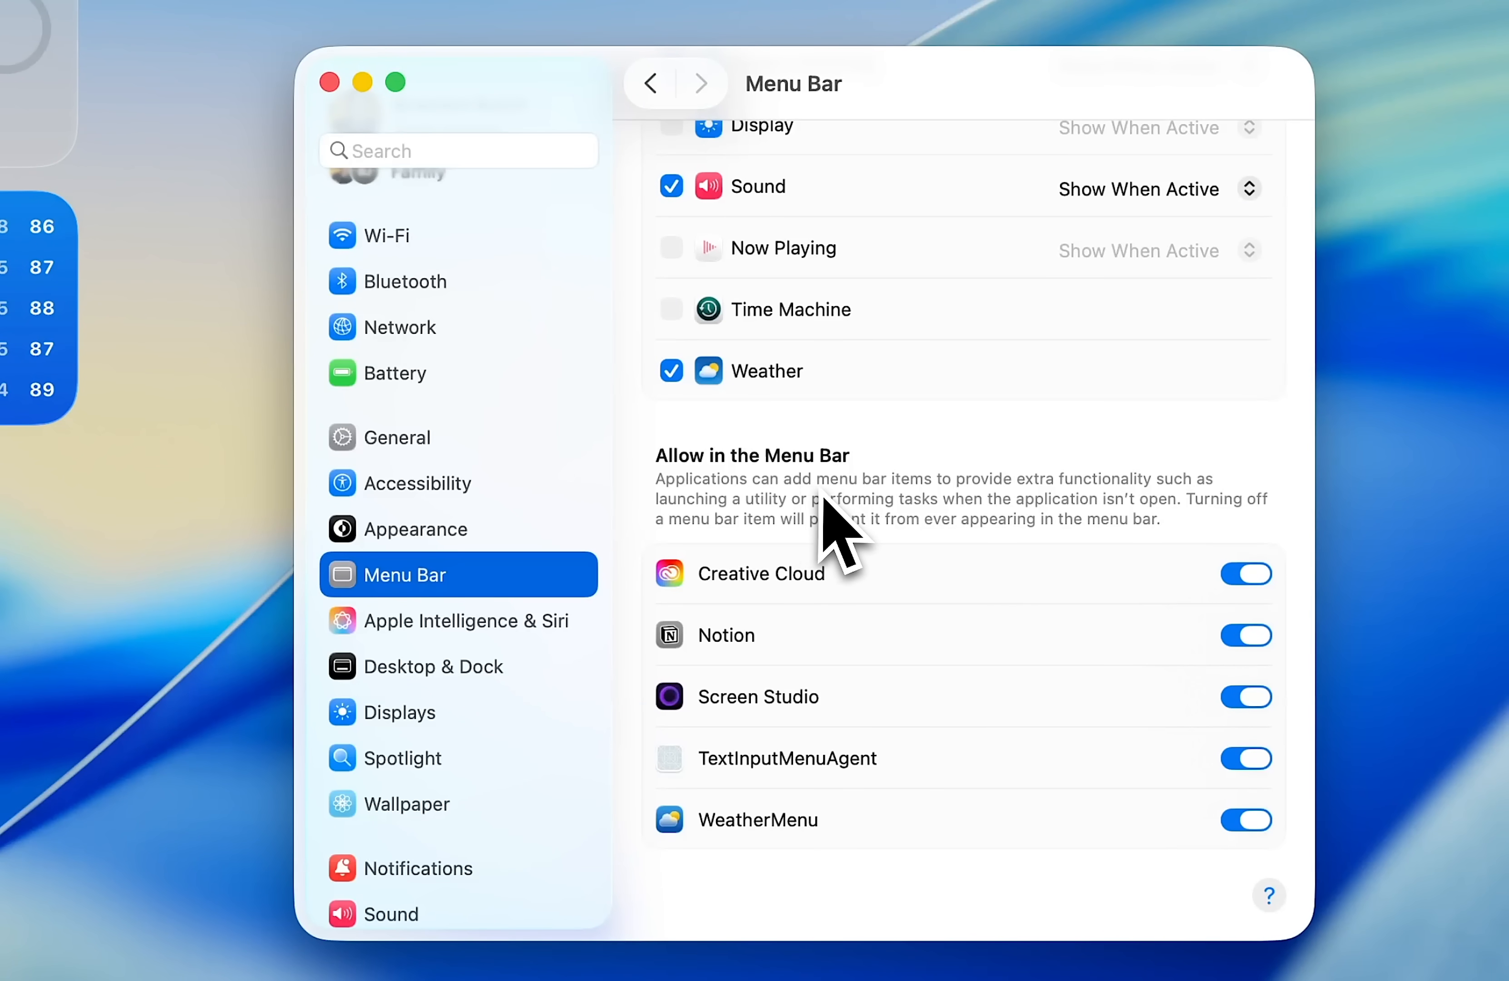
pyautogui.click(1249, 574)
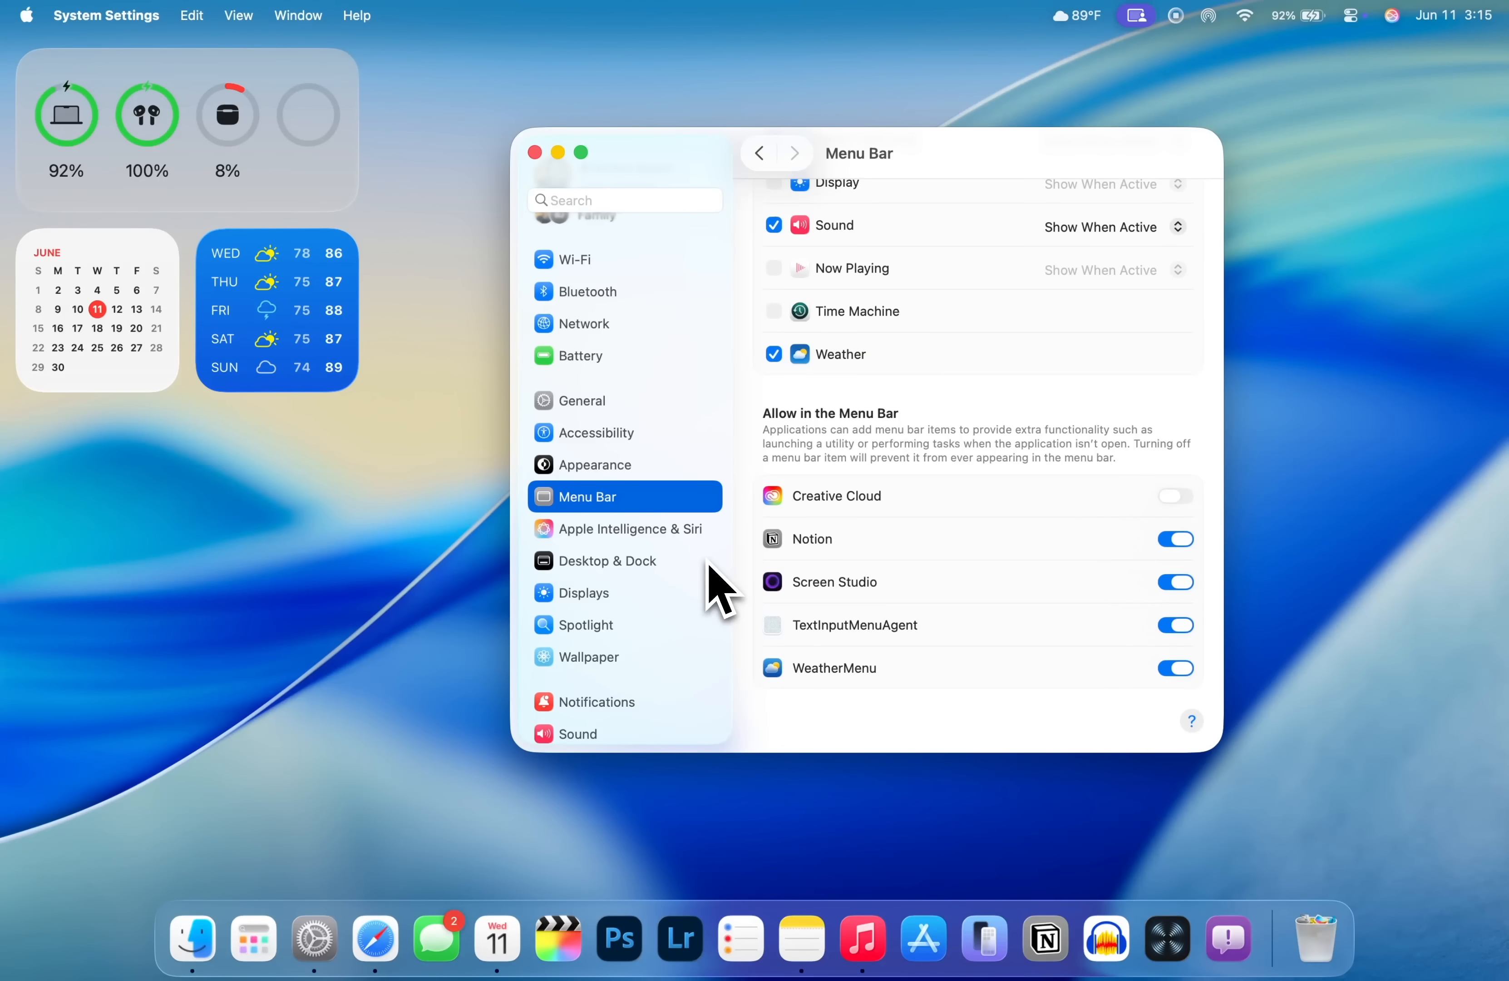
# In the Displays settings, lower the built-in display's brightness and raise it again to about two thirds
pyautogui.click(627, 595)
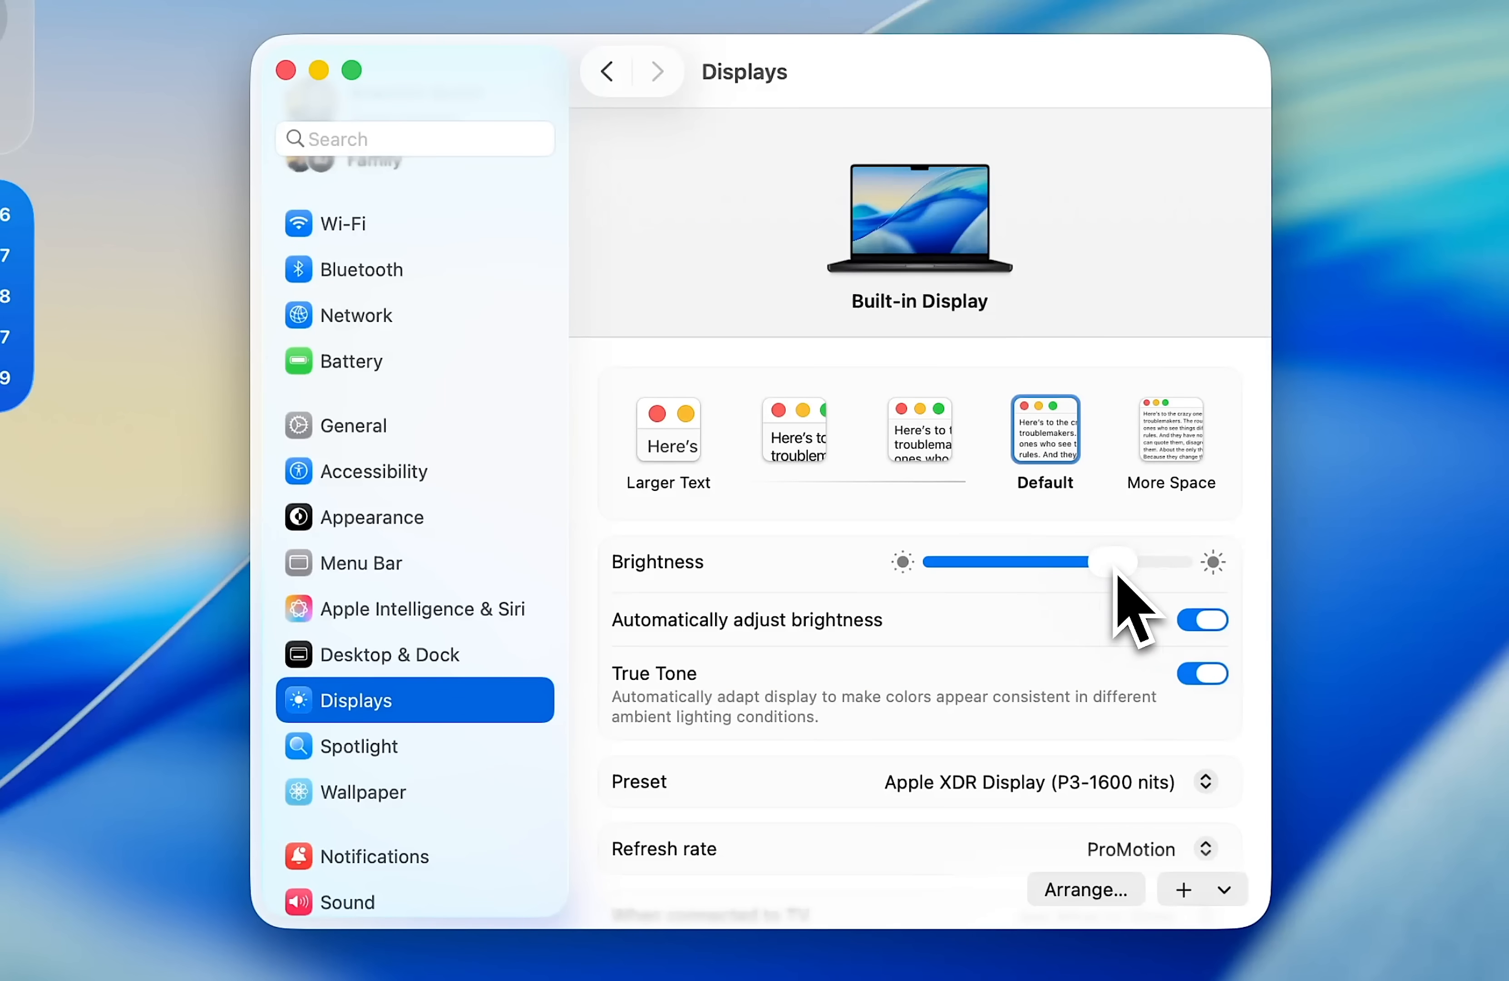
pyautogui.moveTo(1114, 566); pyautogui.dragTo(1060, 581)
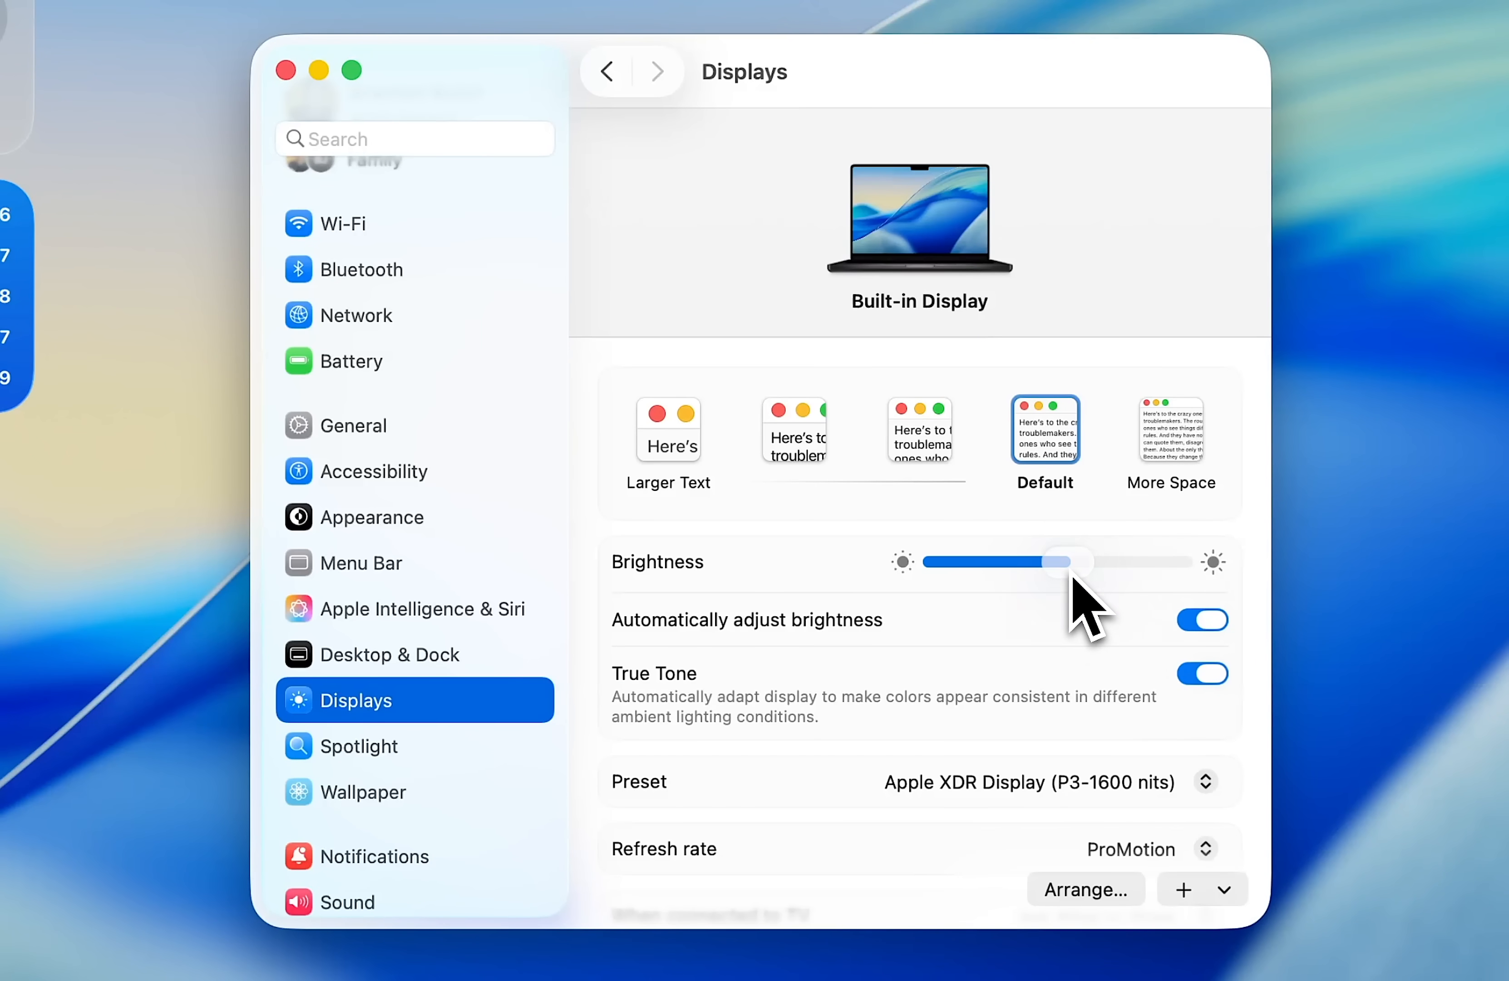
pyautogui.moveTo(1047, 576); pyautogui.dragTo(1099, 583)
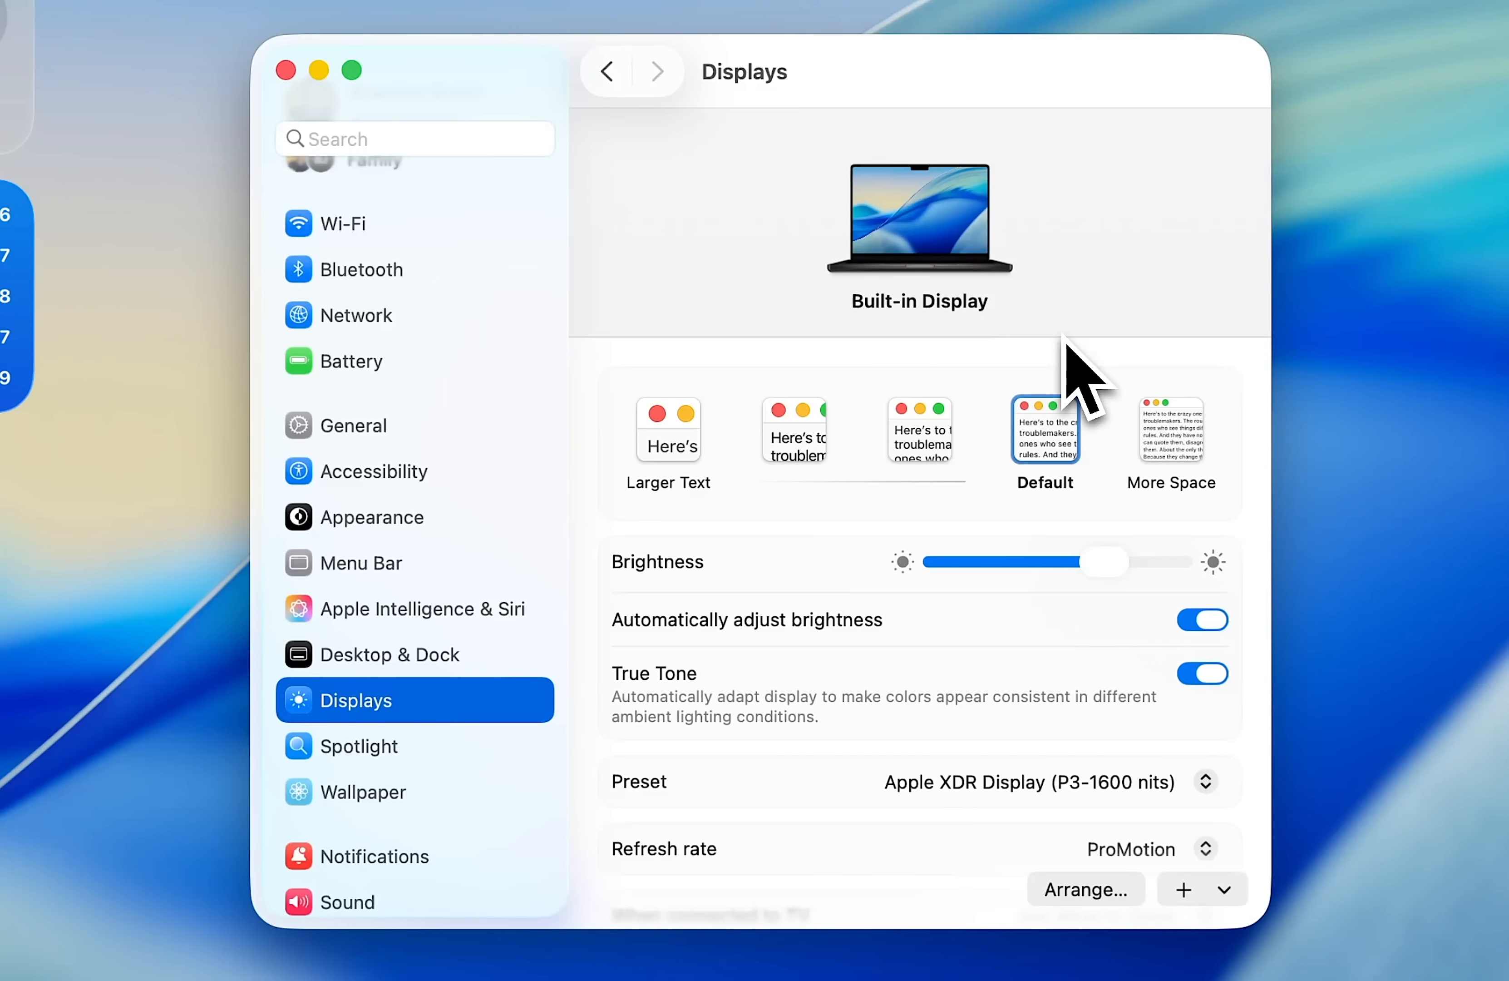
pyautogui.moveTo(1104, 561); pyautogui.dragTo(1106, 564)
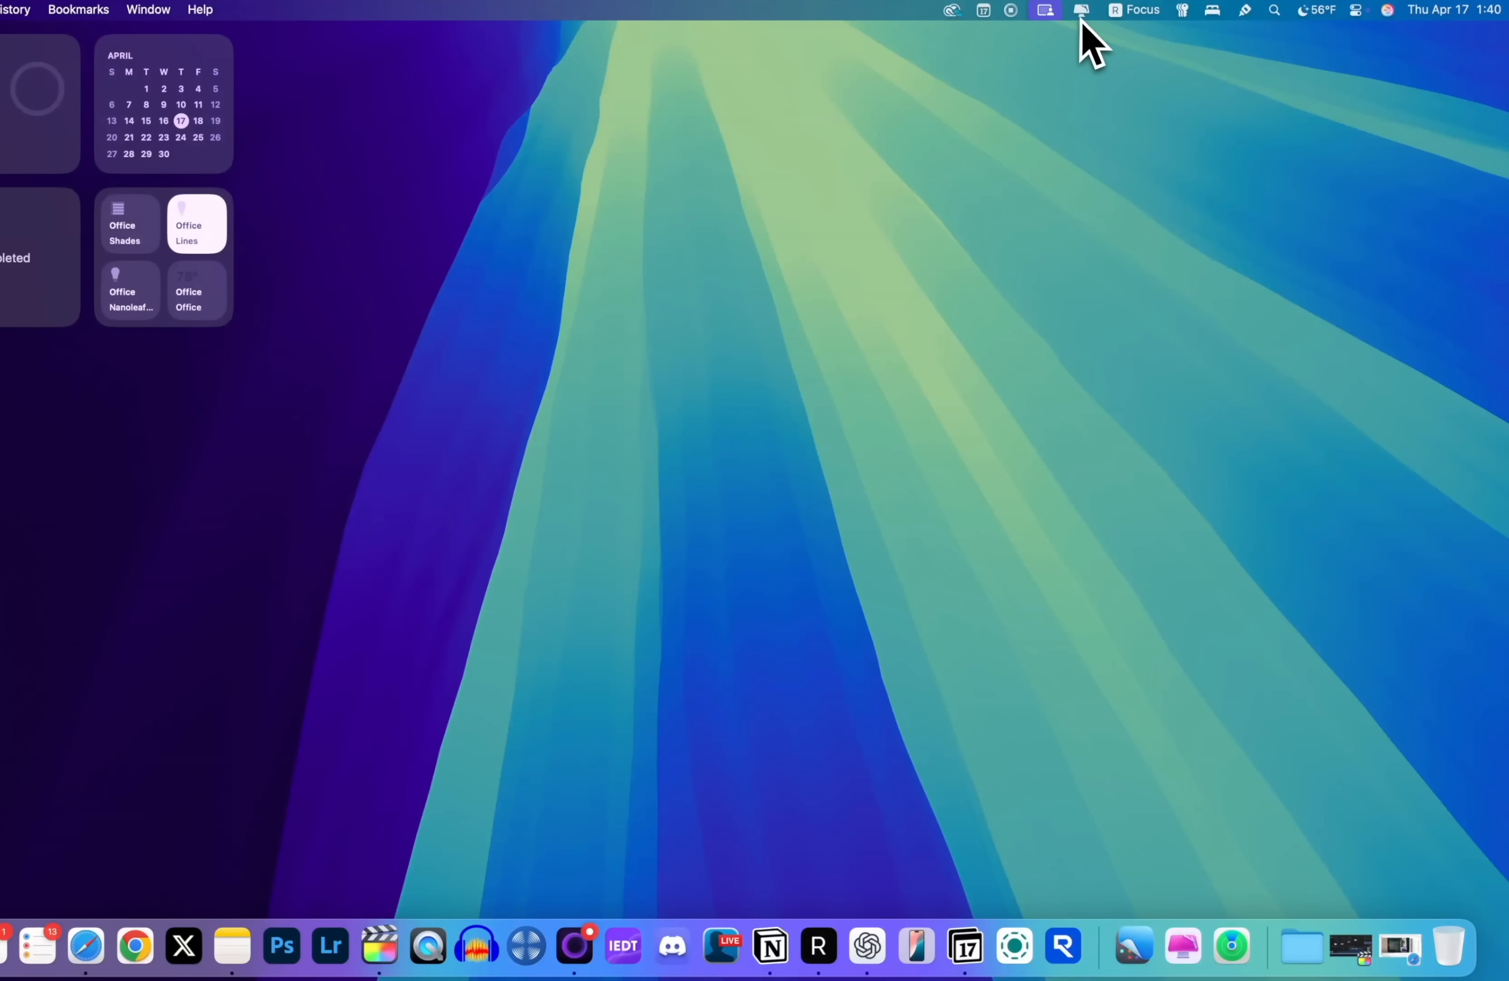
# Switch to CleanMyMac's Mac Health overview and inspect the CPU, Macintosh HD and Memory details
pyautogui.click(1080, 18)
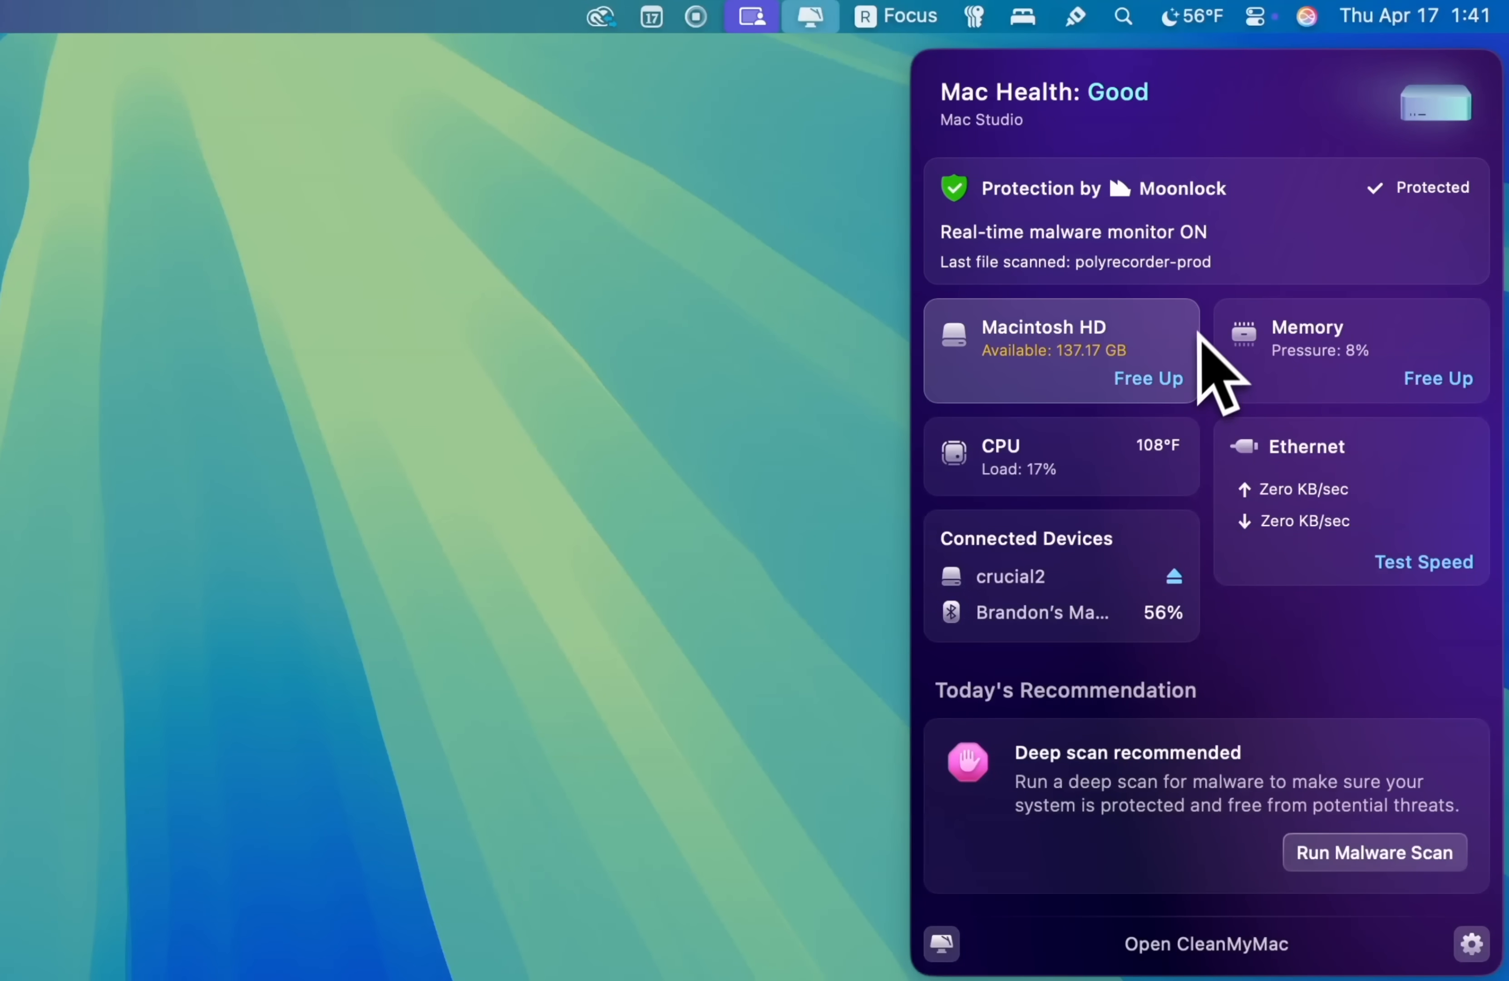
pyautogui.click(1178, 477)
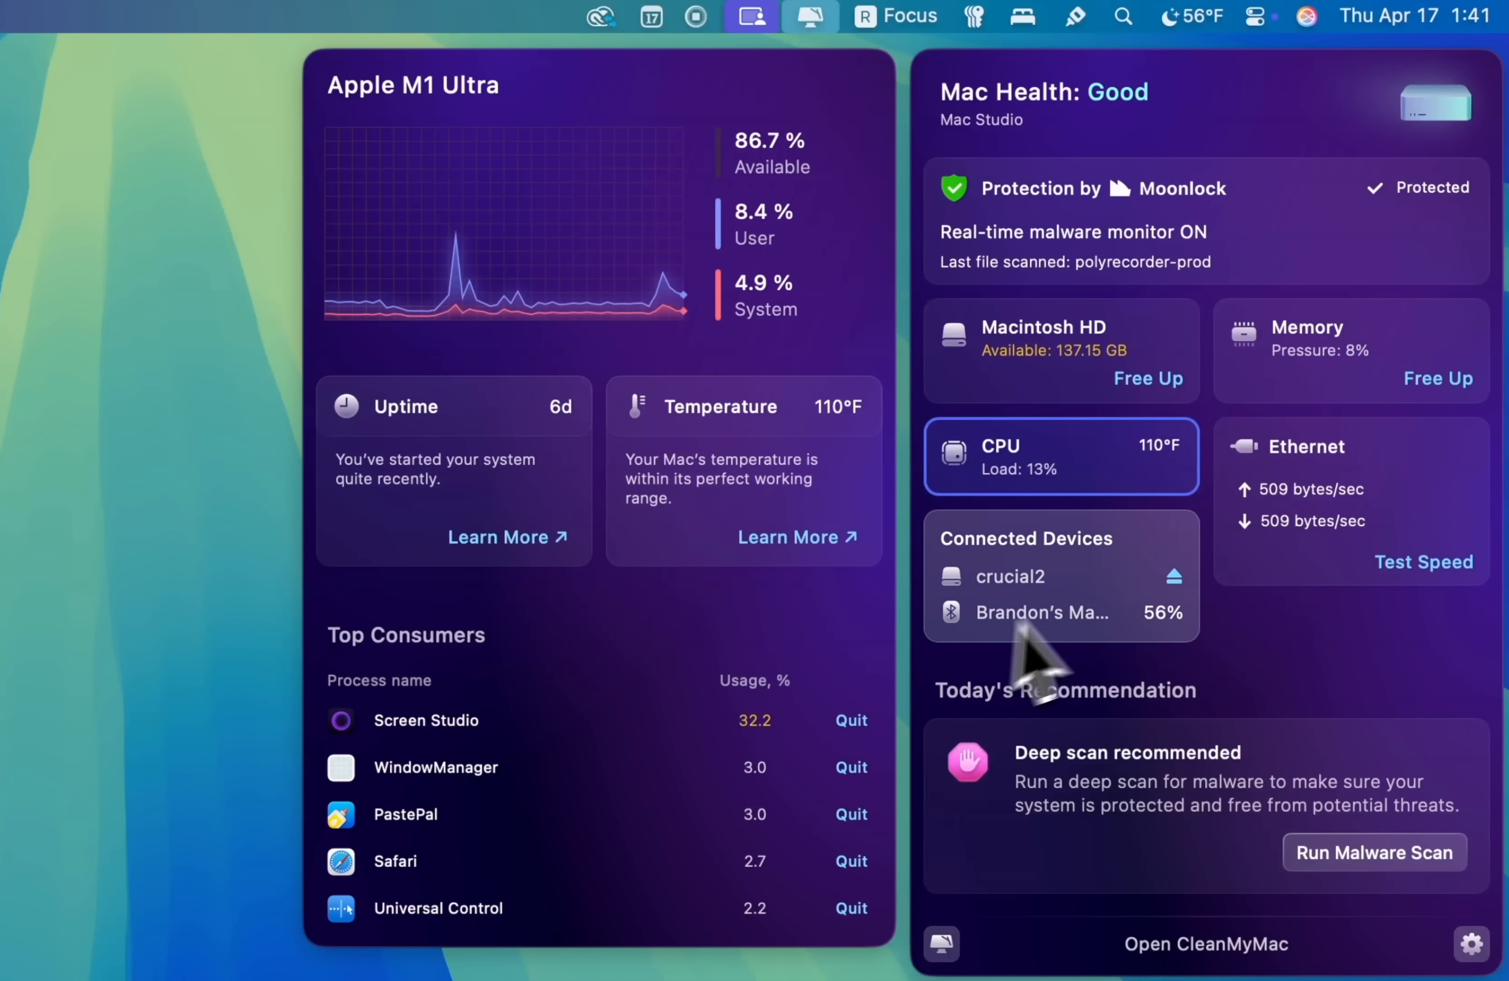
pyautogui.click(1070, 356)
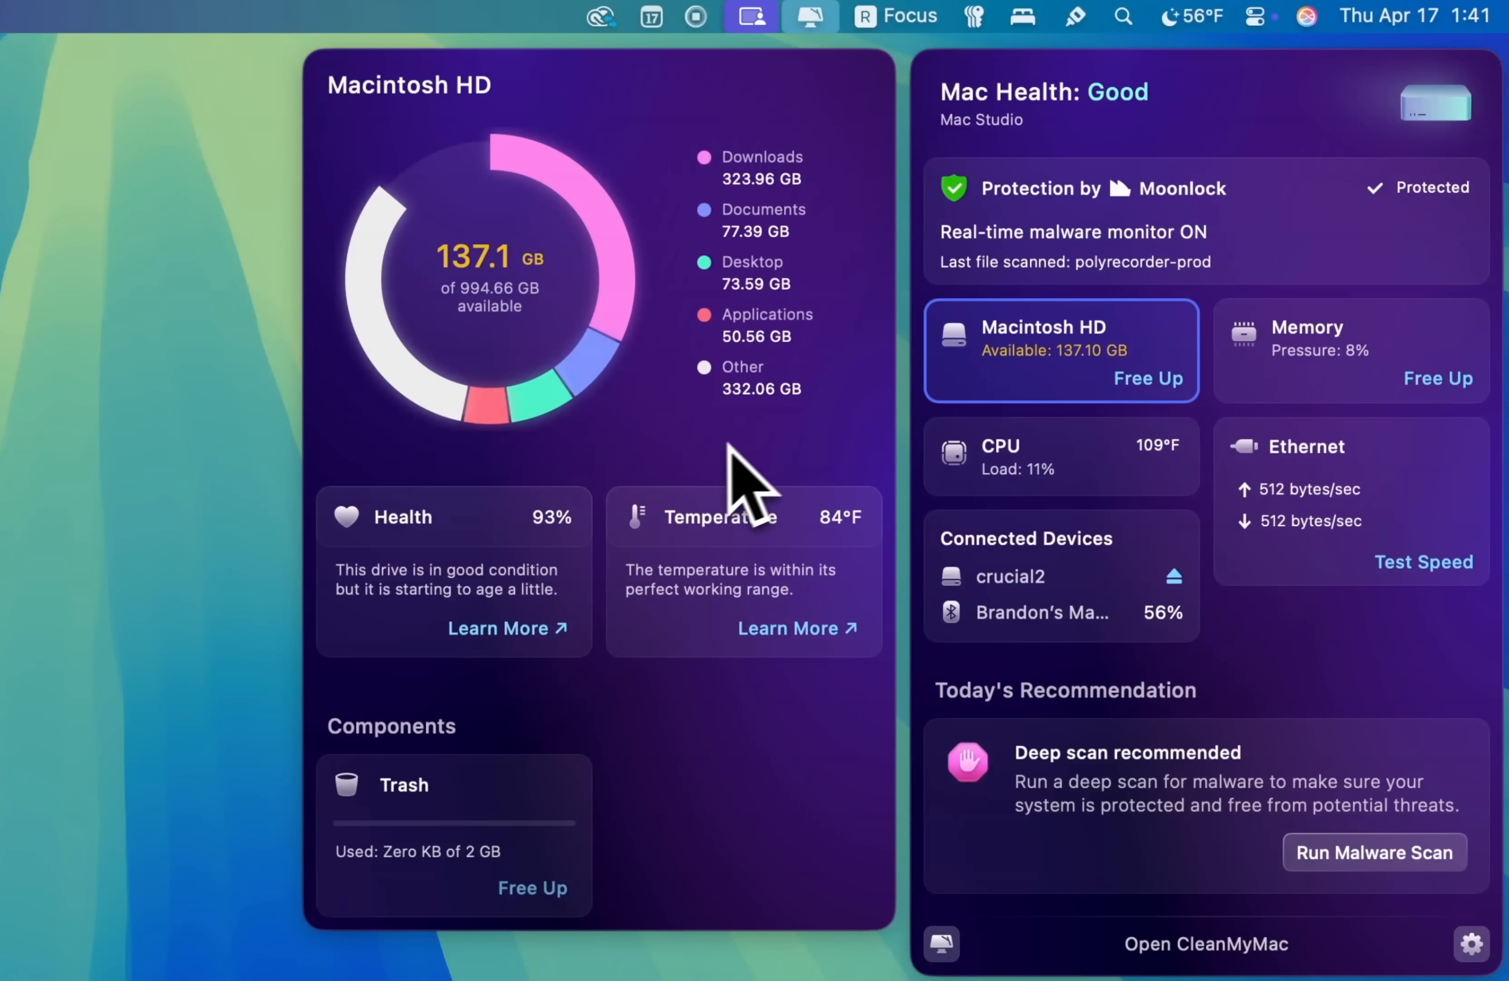
pyautogui.click(1277, 379)
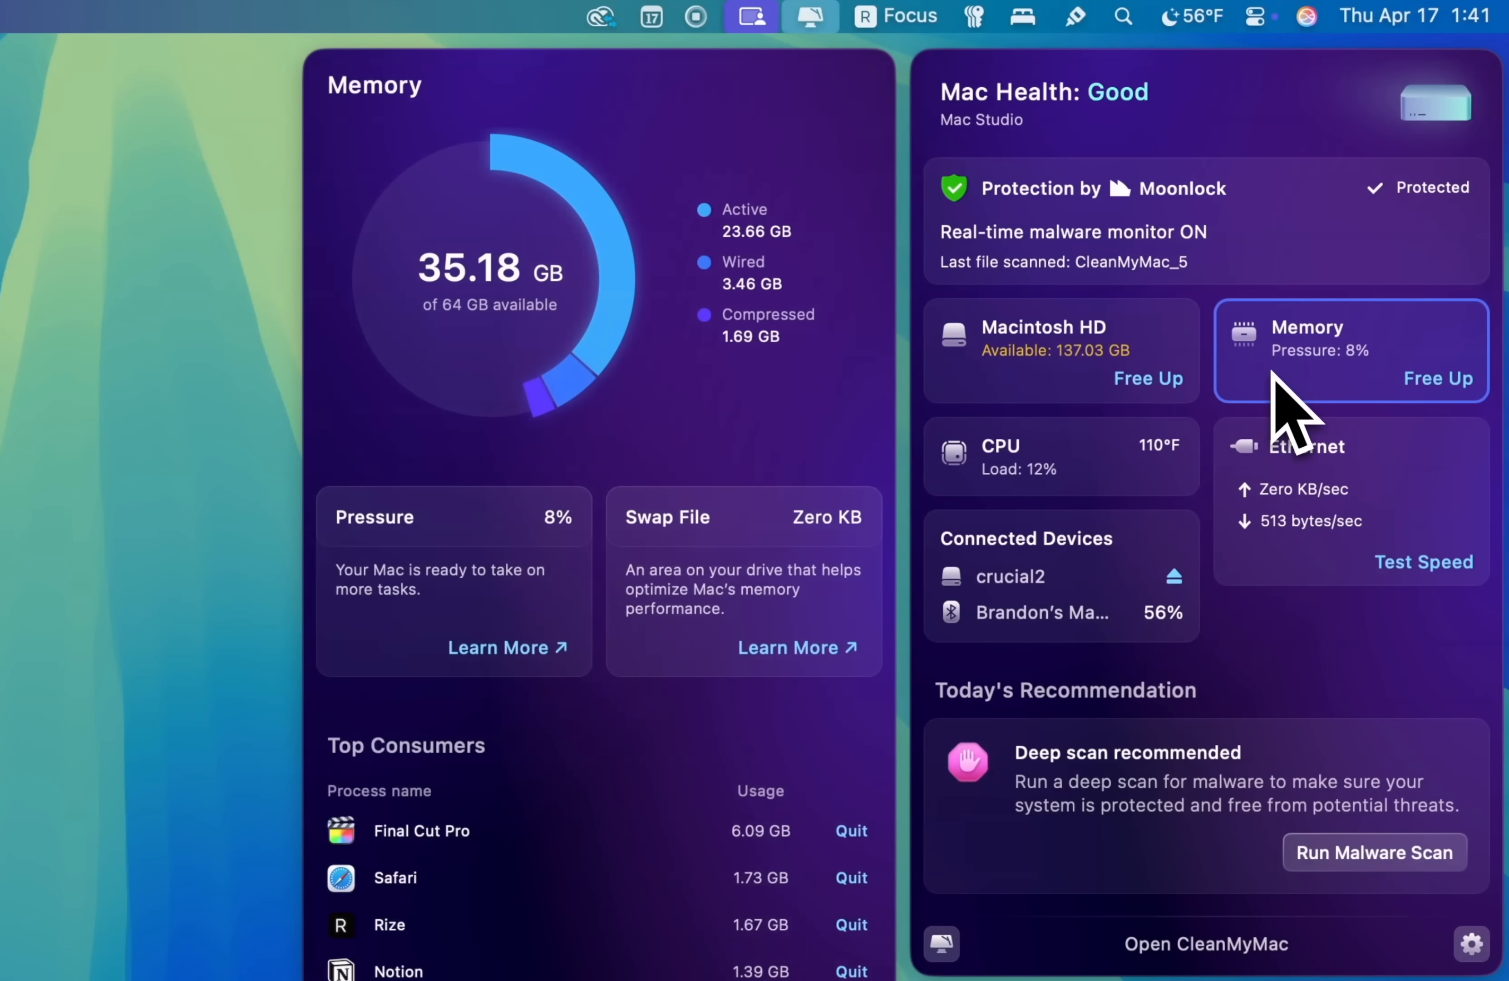
pyautogui.click(1107, 471)
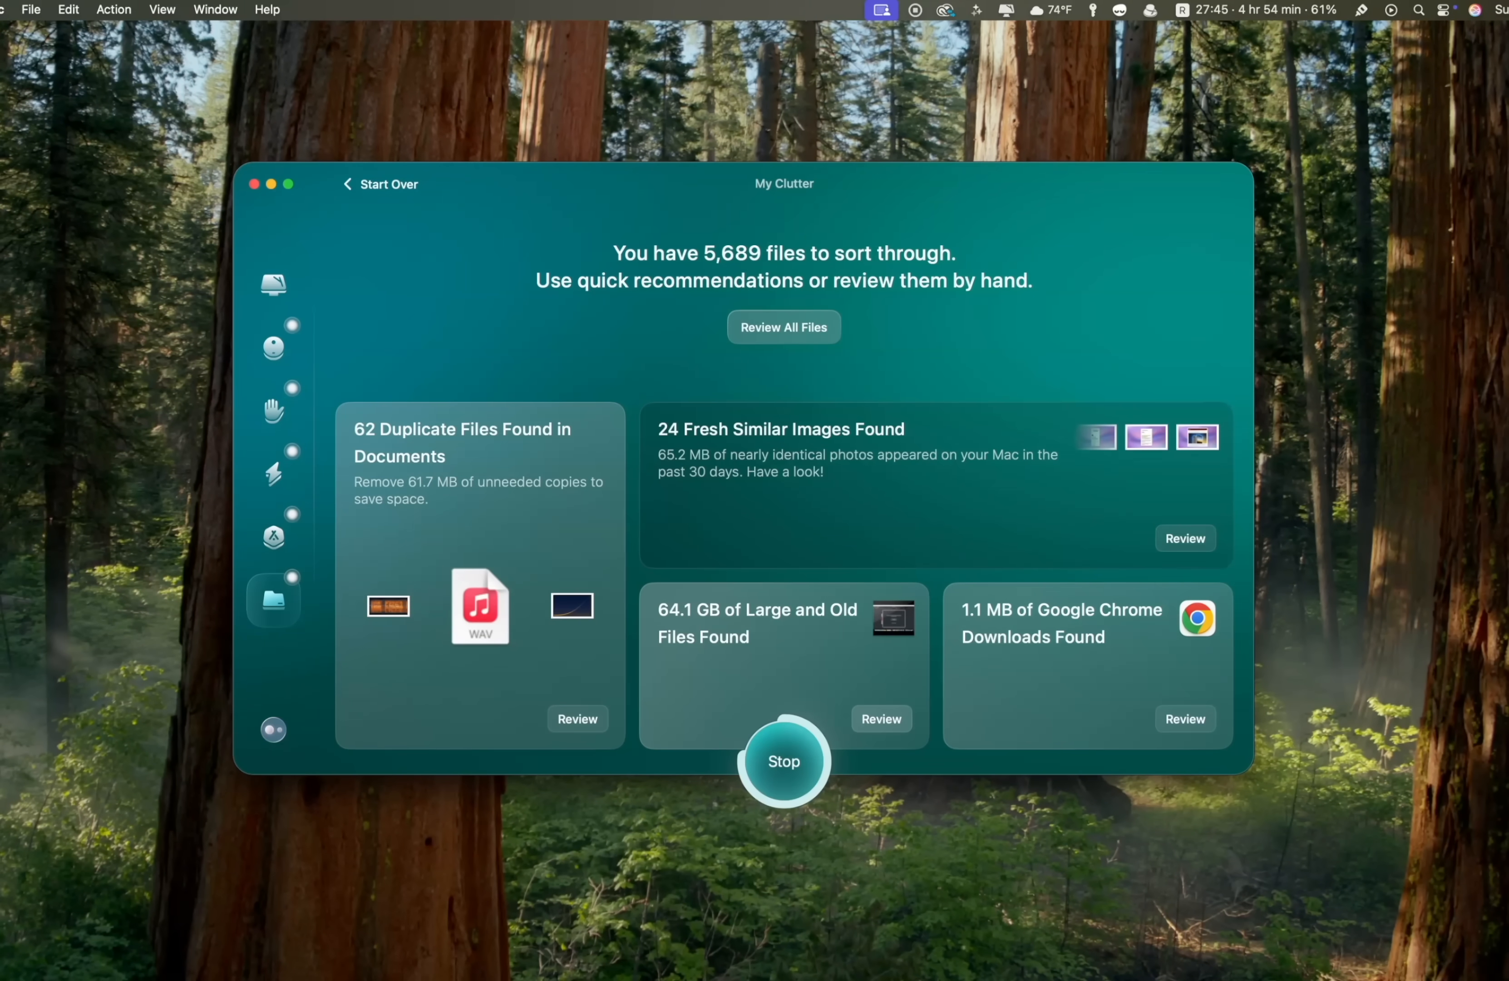
# In CleanMyMac, open the large and old files and the installation files for review
pyautogui.click(883, 719)
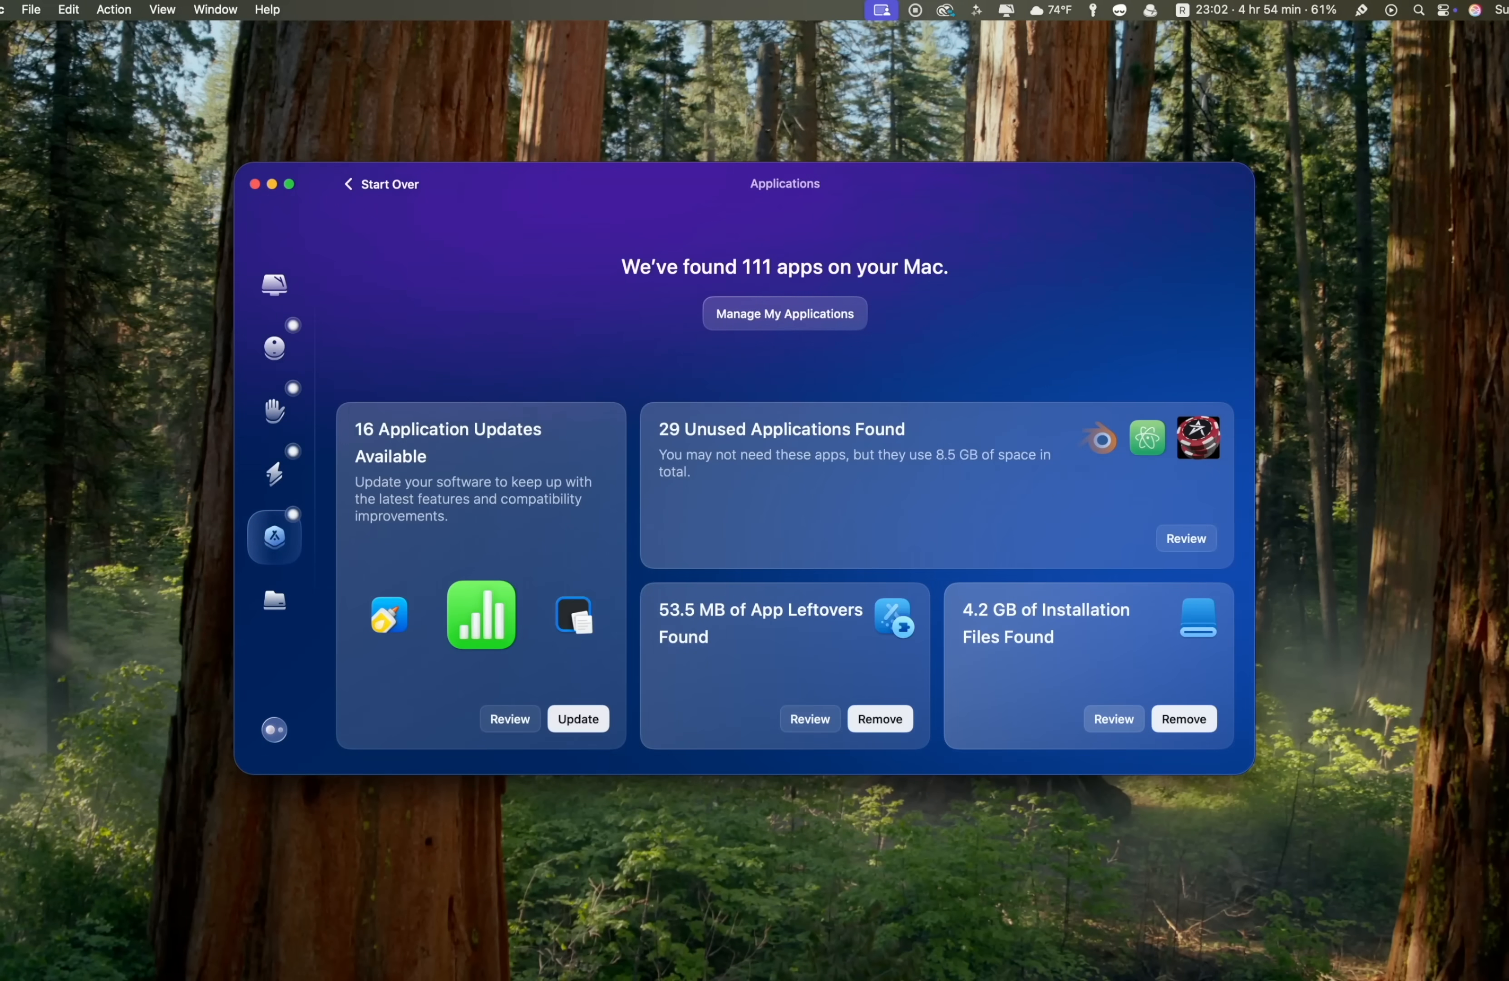
pyautogui.click(1115, 719)
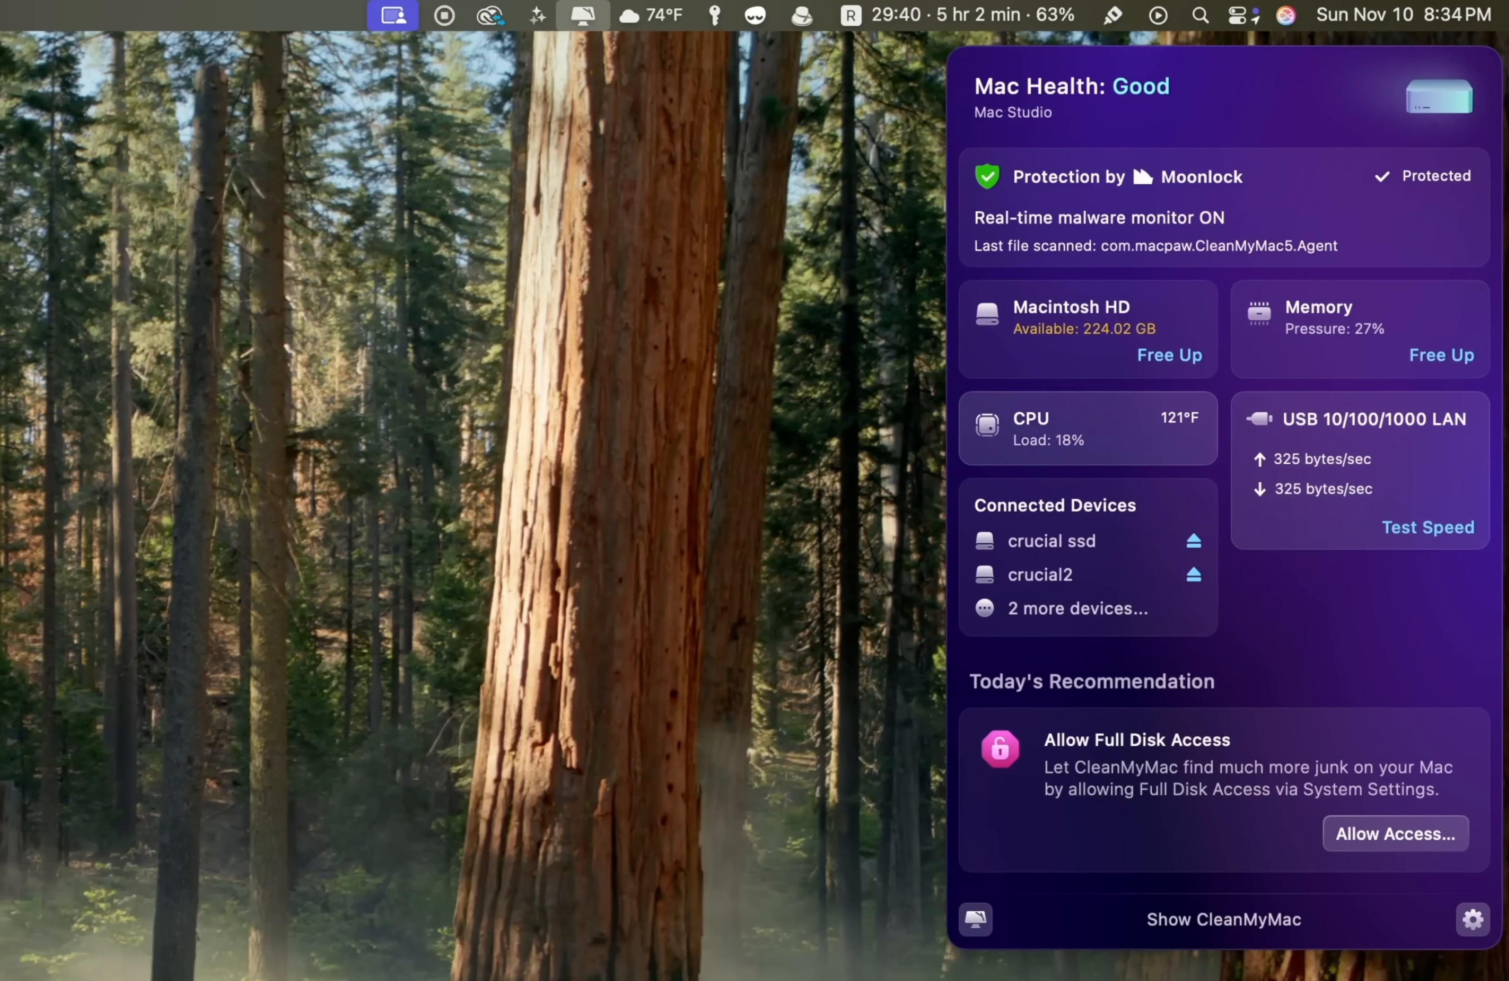
# Show the processor details in the Mac Health overview, followed by the memory details
pyautogui.click(1089, 428)
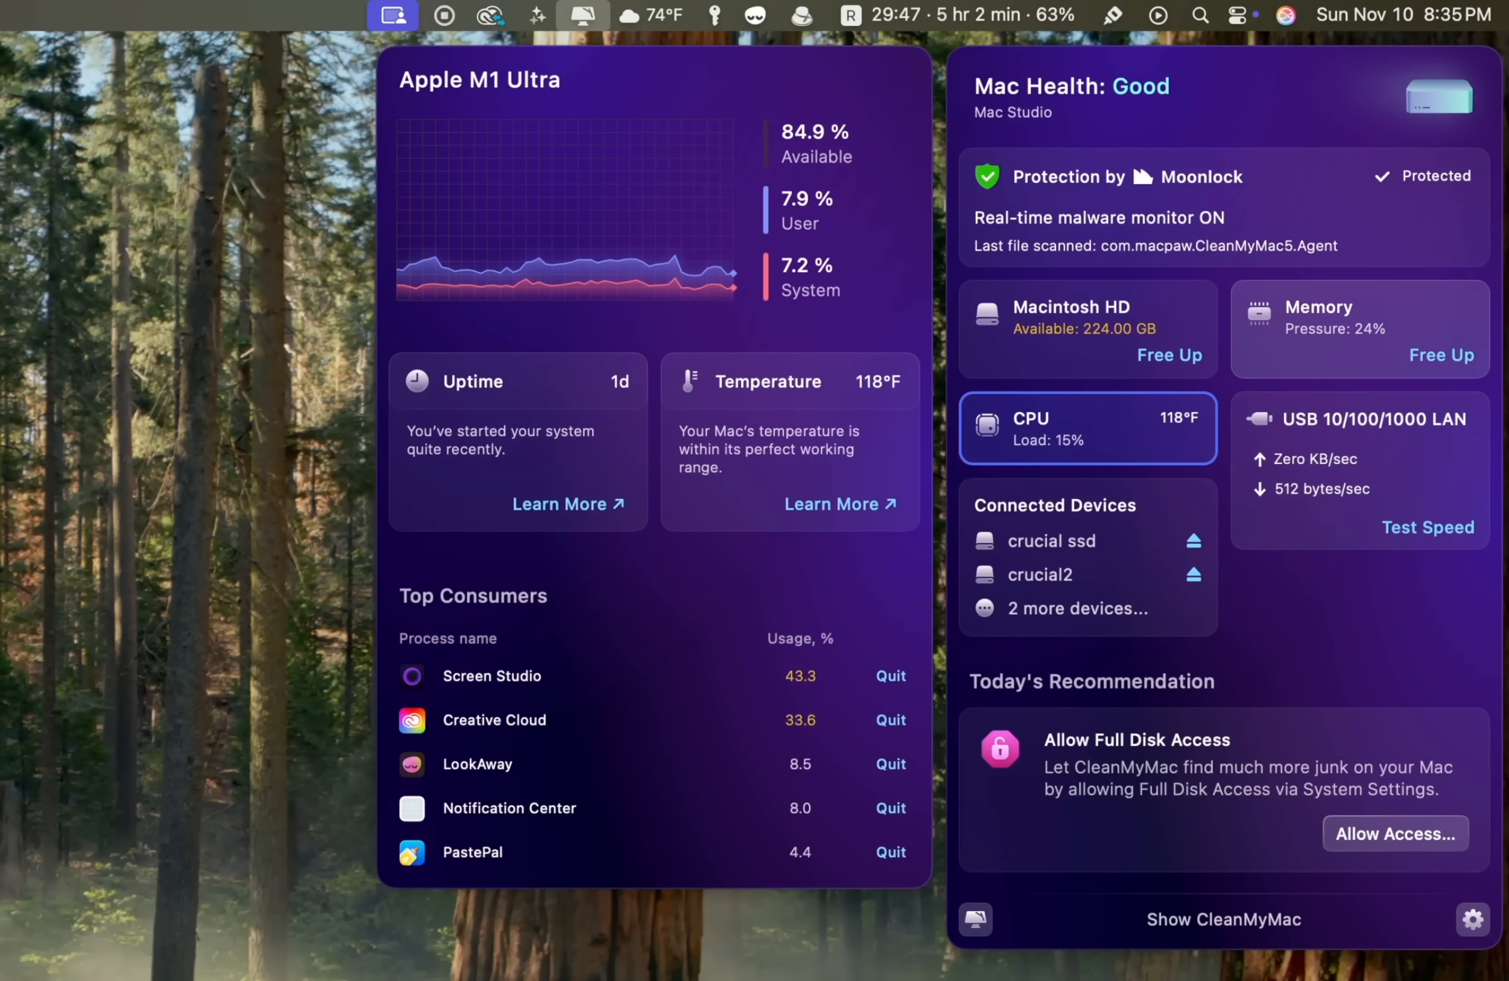
pyautogui.click(1361, 329)
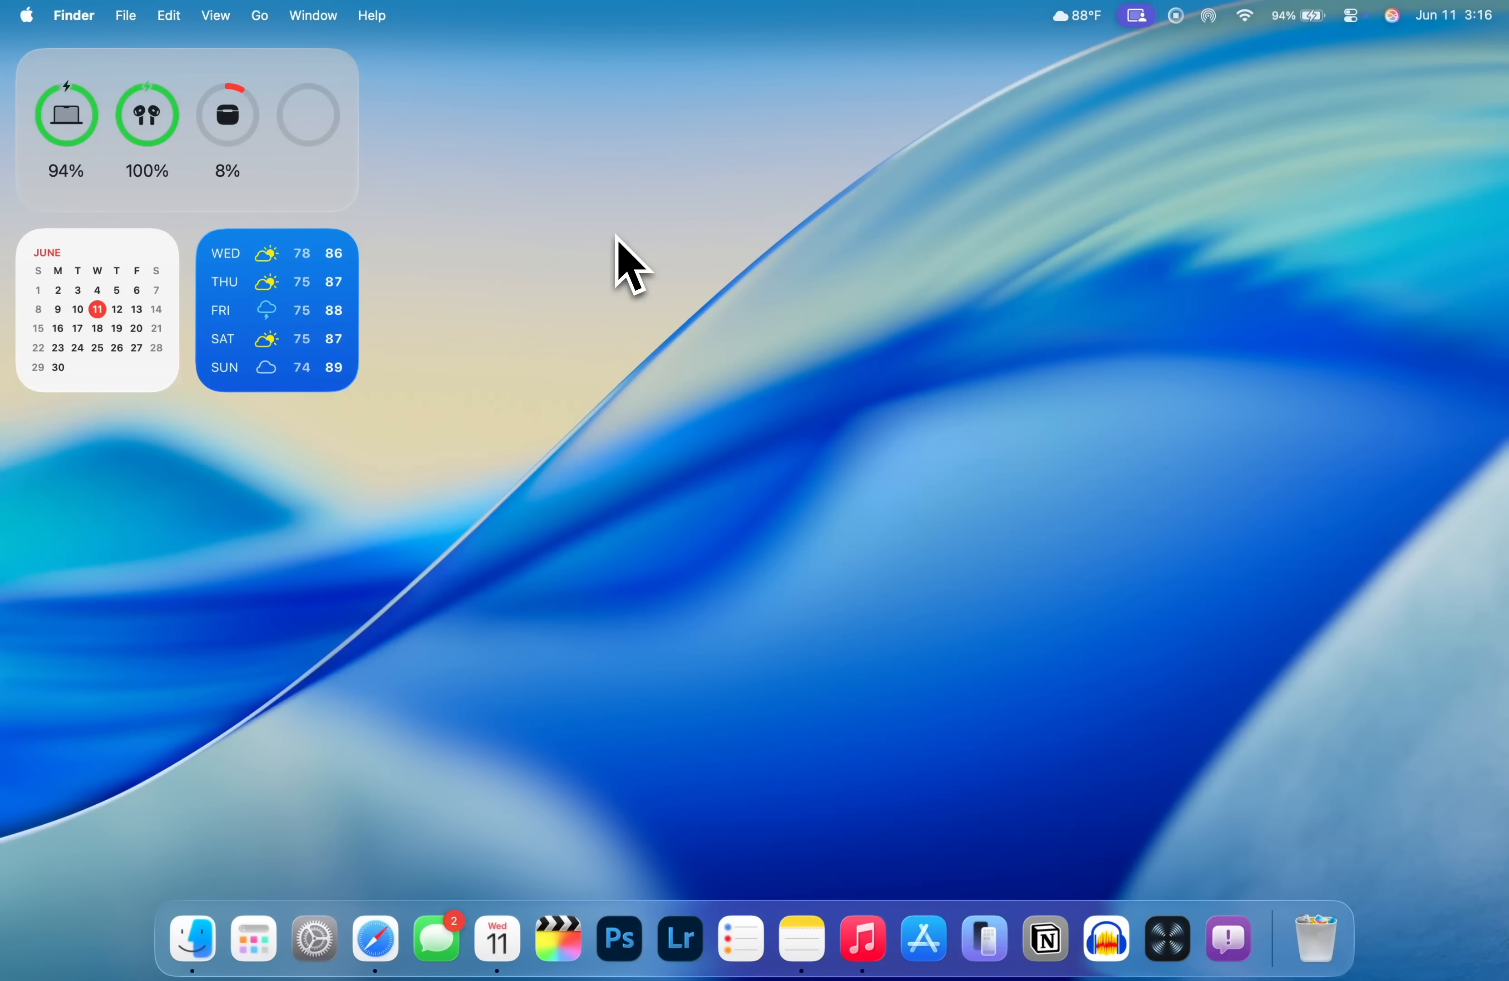
# With the ai app folder selected in Documents, search Spotlight for "ai app" and look through the suggested actions
pyautogui.press('super+space')
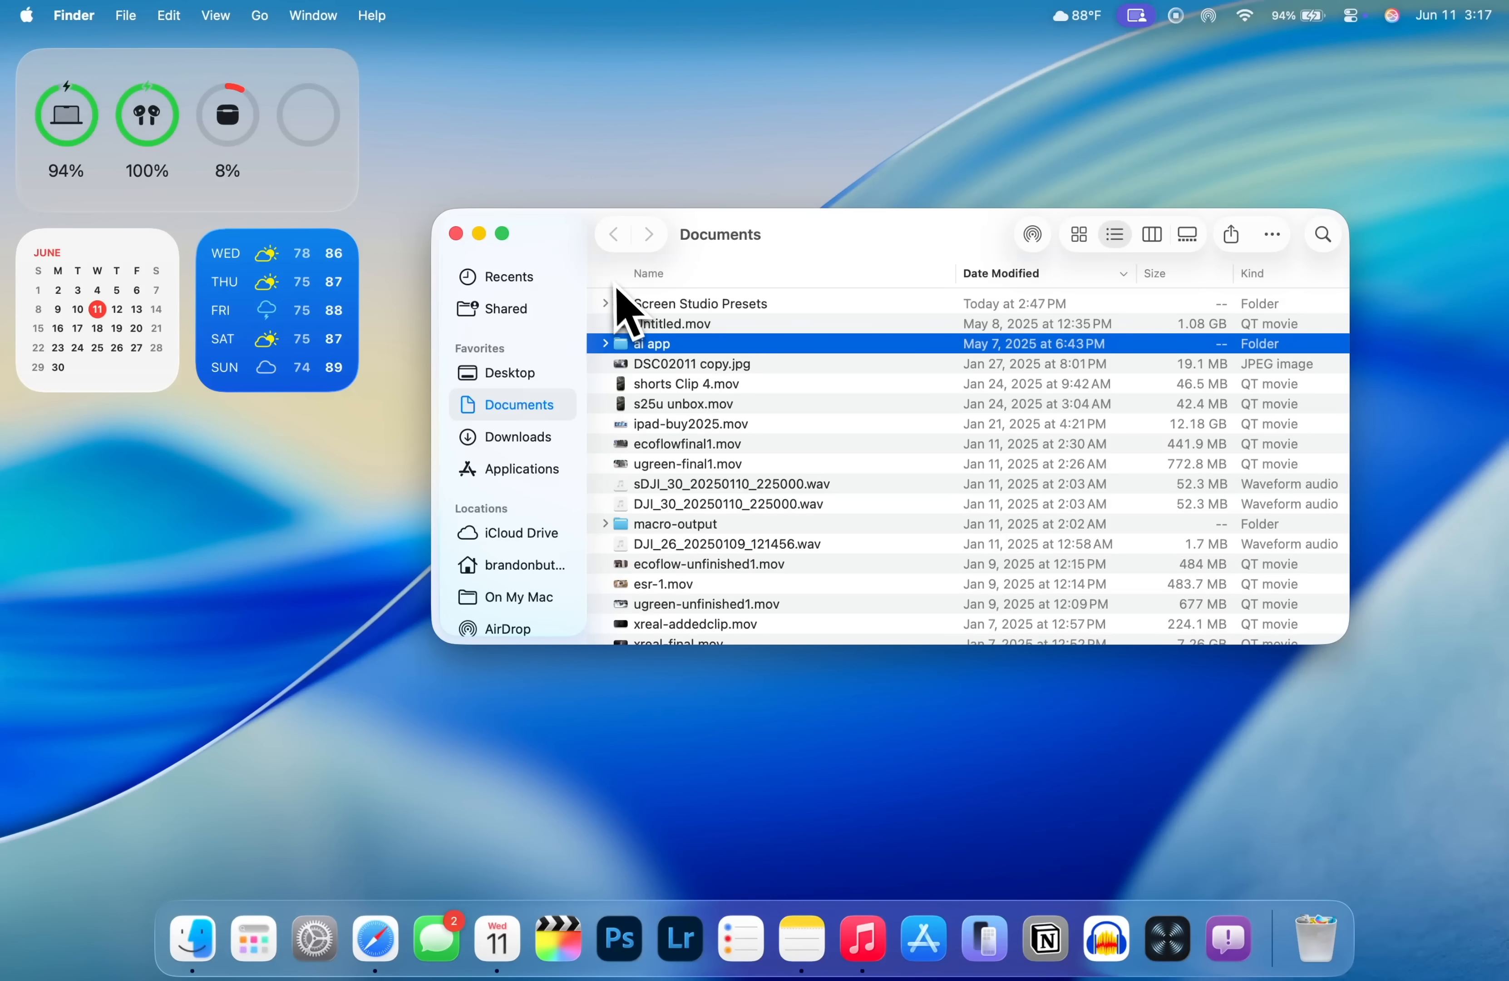
pyautogui.press('super+space')
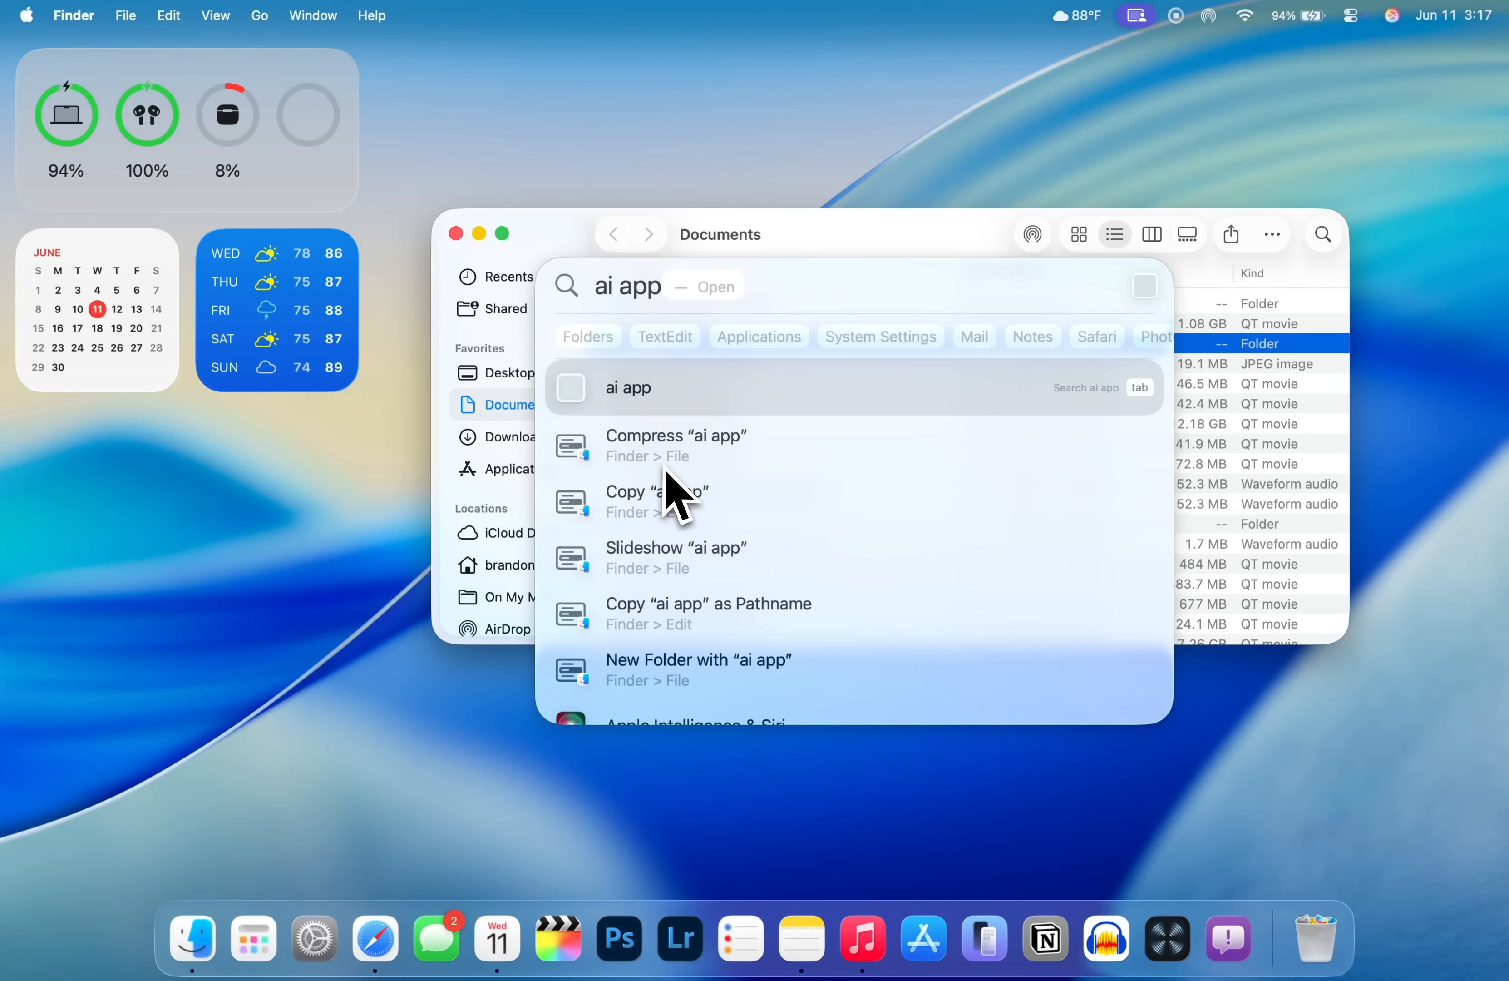
pyautogui.scroll(-5, 676, 488)
pyautogui.scroll(5, 678, 491)
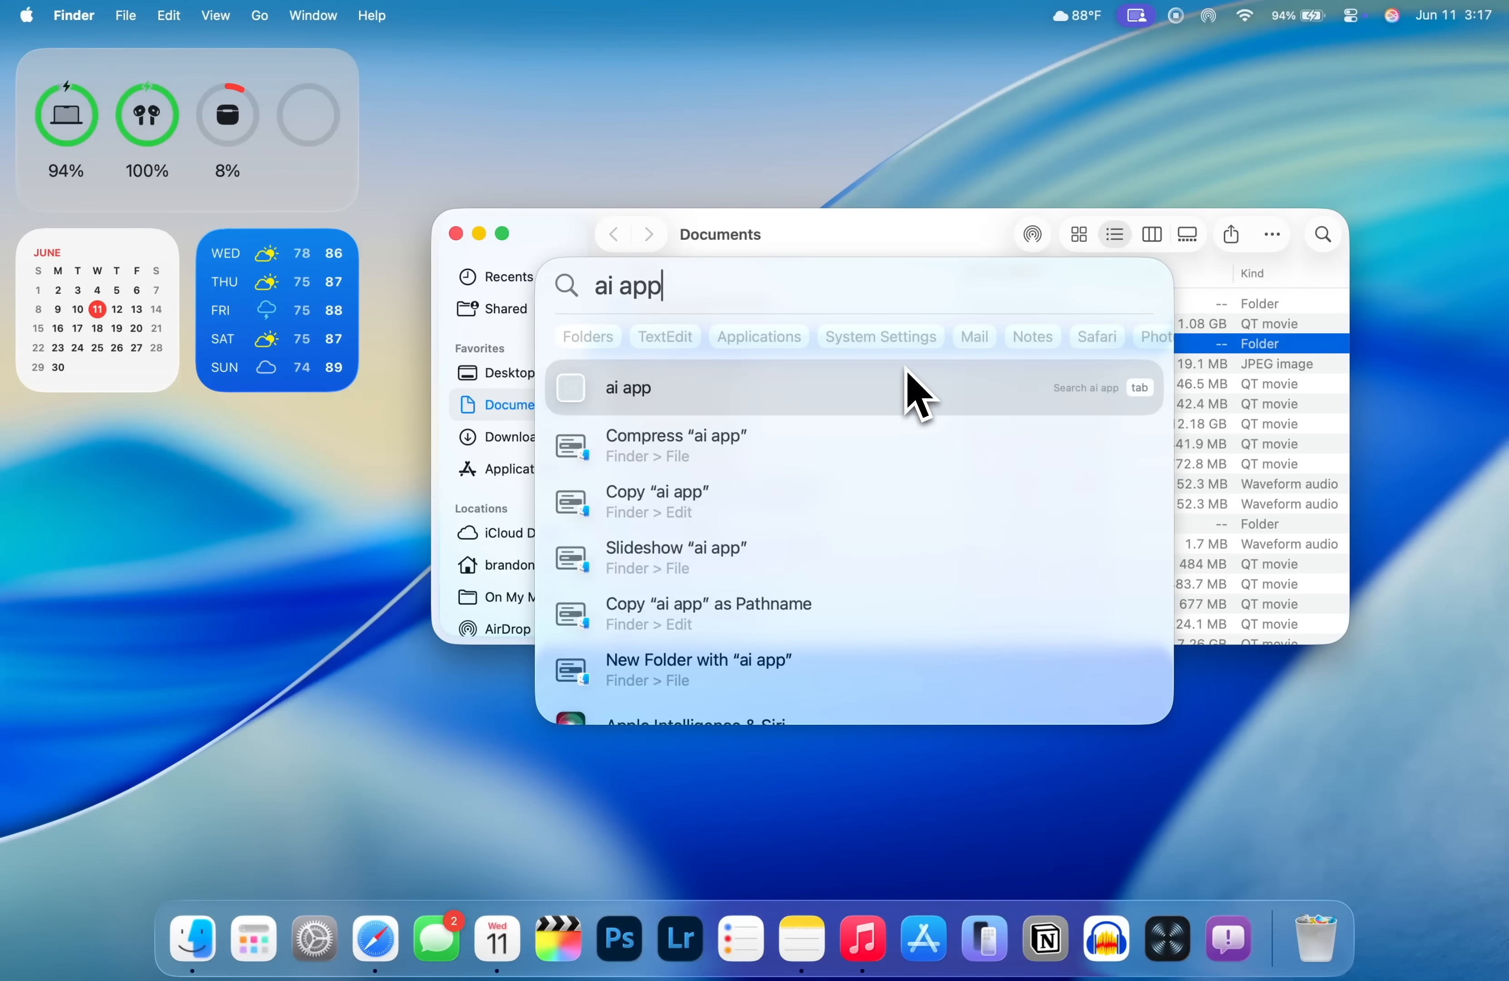
# Dismiss the current Spotlight search, reopen Spotlight and filter a search for "ai app" to folders only
pyautogui.moveTo(784, 260); pyautogui.dragTo(917, 301)
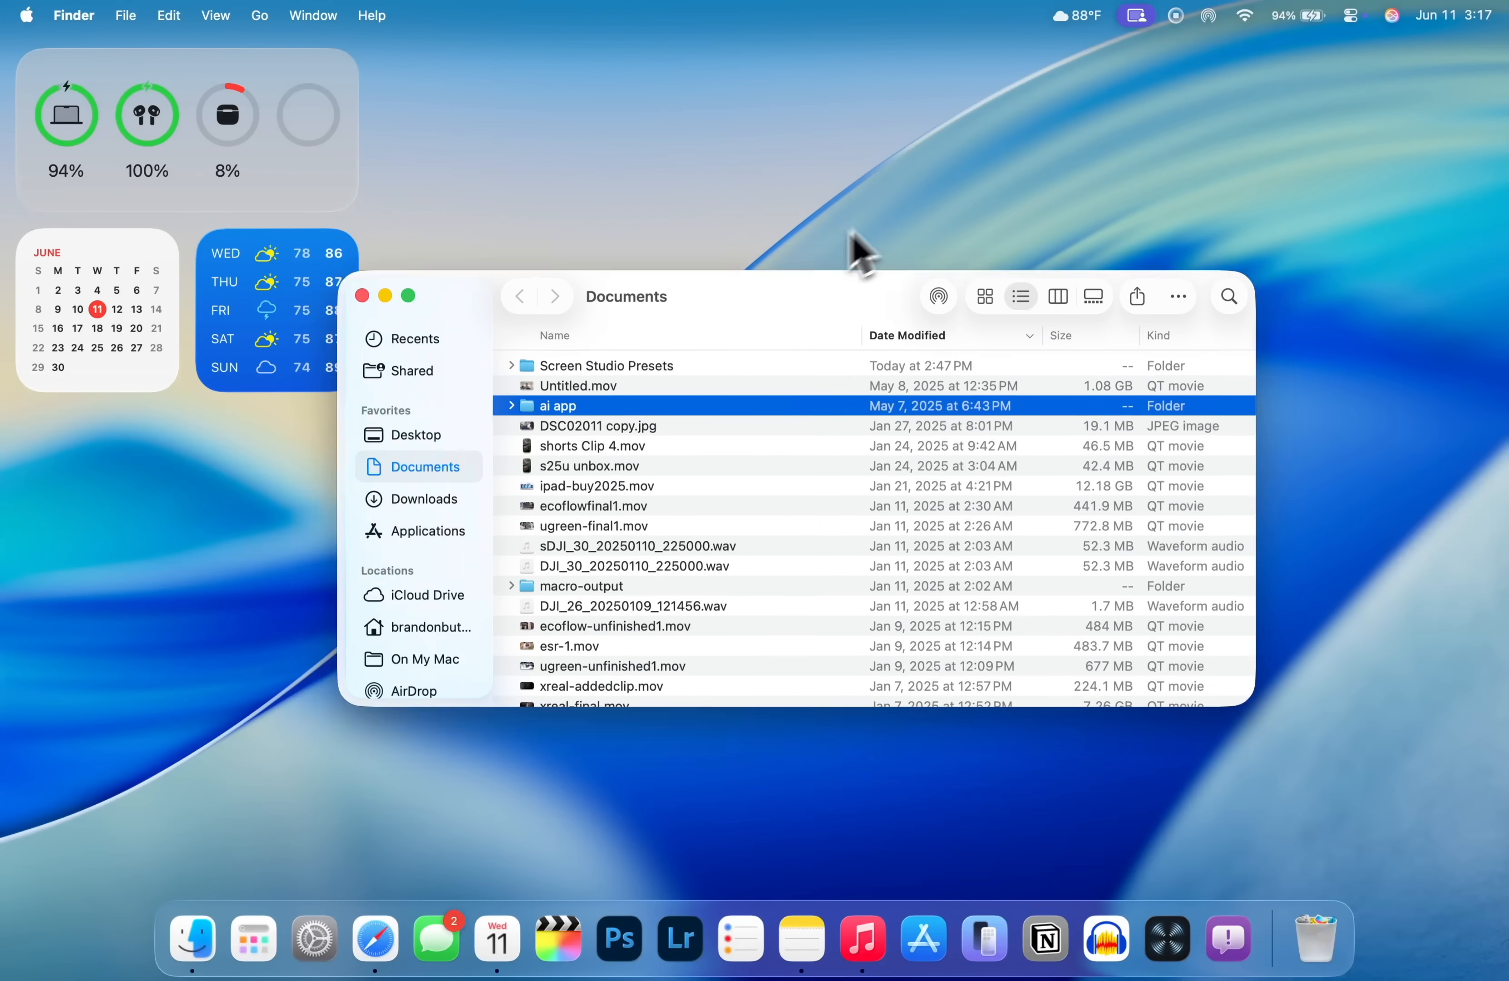
pyautogui.press('super+space')
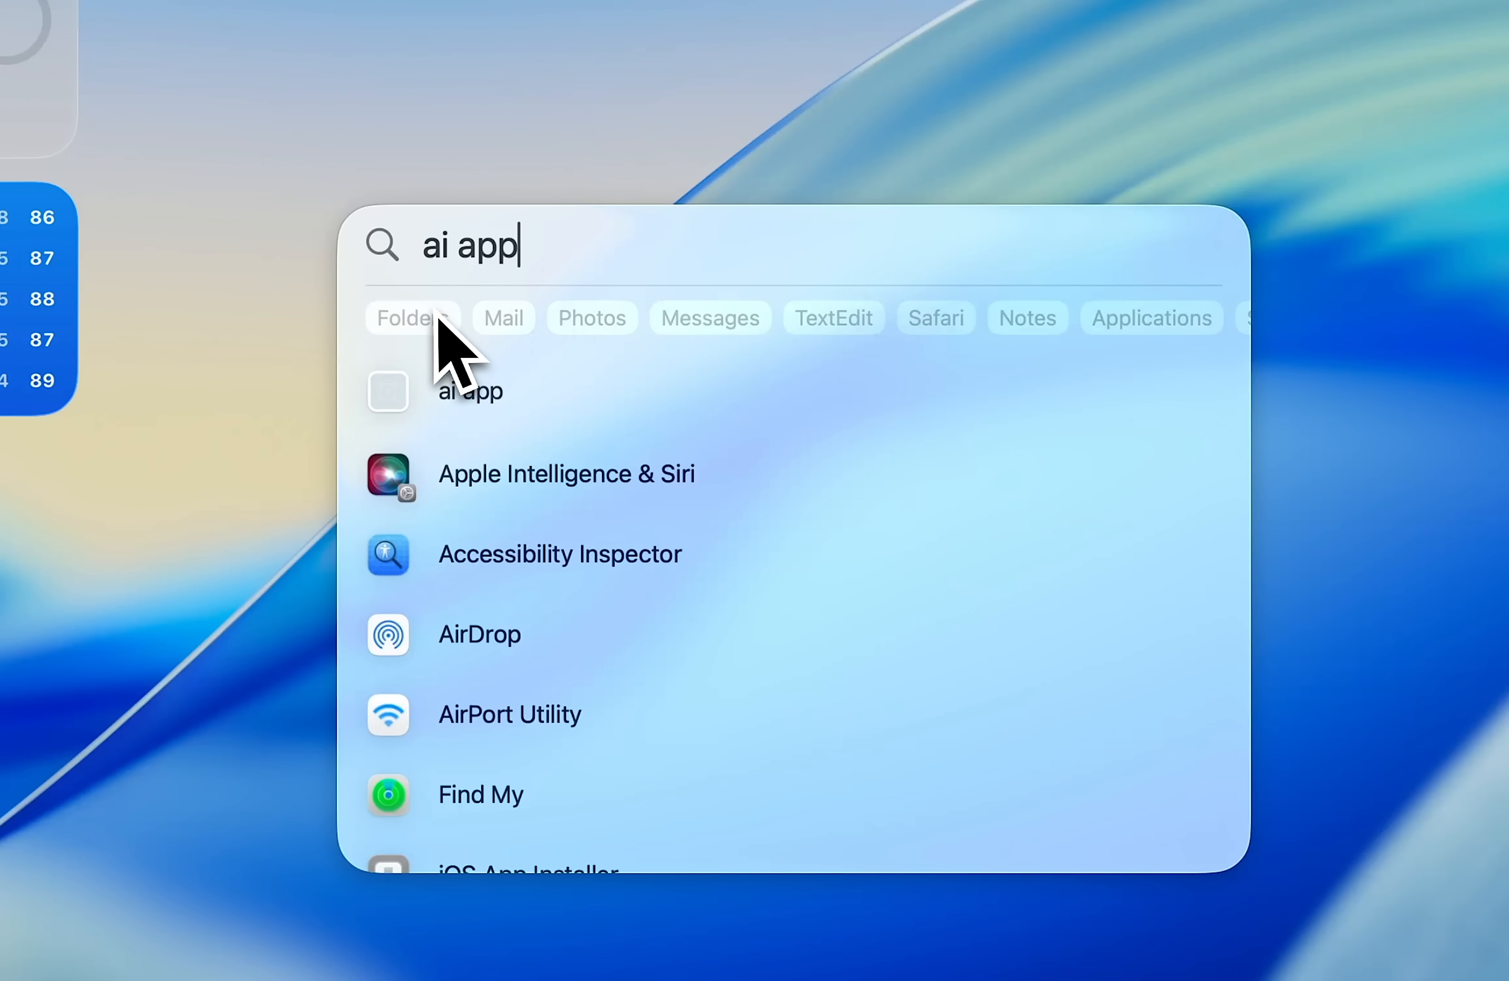
pyautogui.click(406, 327)
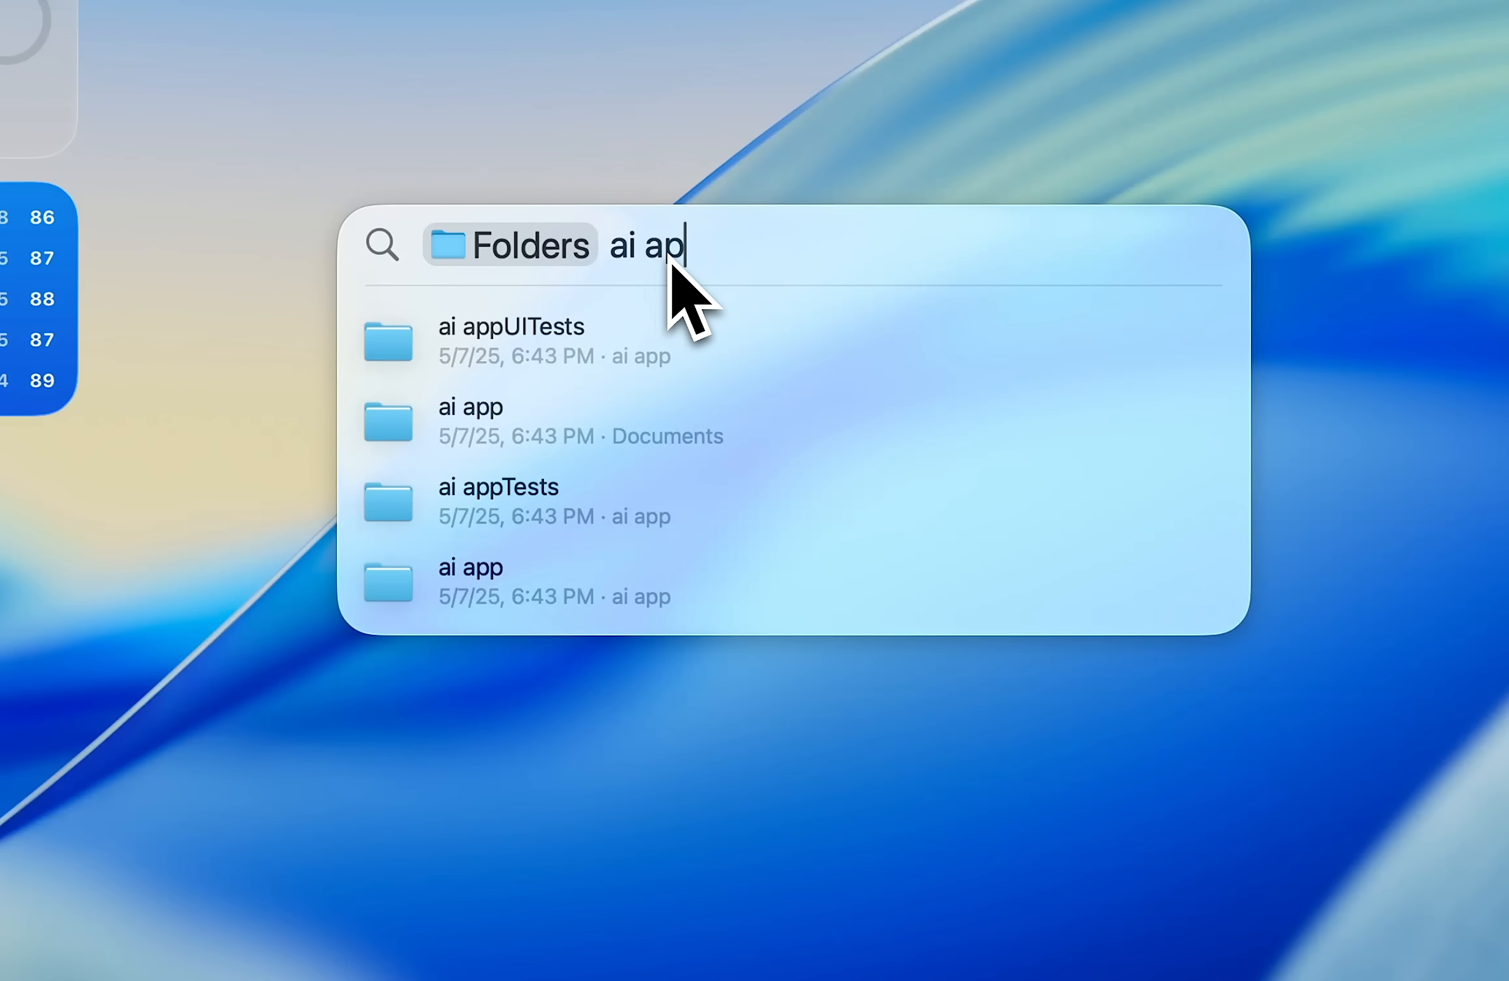
# Clear the folder-filtered search, search Spotlight again for "ai app" and filter the results to Mail
pyautogui.press('BackSpace')
pyautogui.press('BackSpace')
pyautogui.press('BackSpace')
pyautogui.press('BackSpace')
pyautogui.press('BackSpace')
pyautogui.press('BackSpace')
pyautogui.write('a')
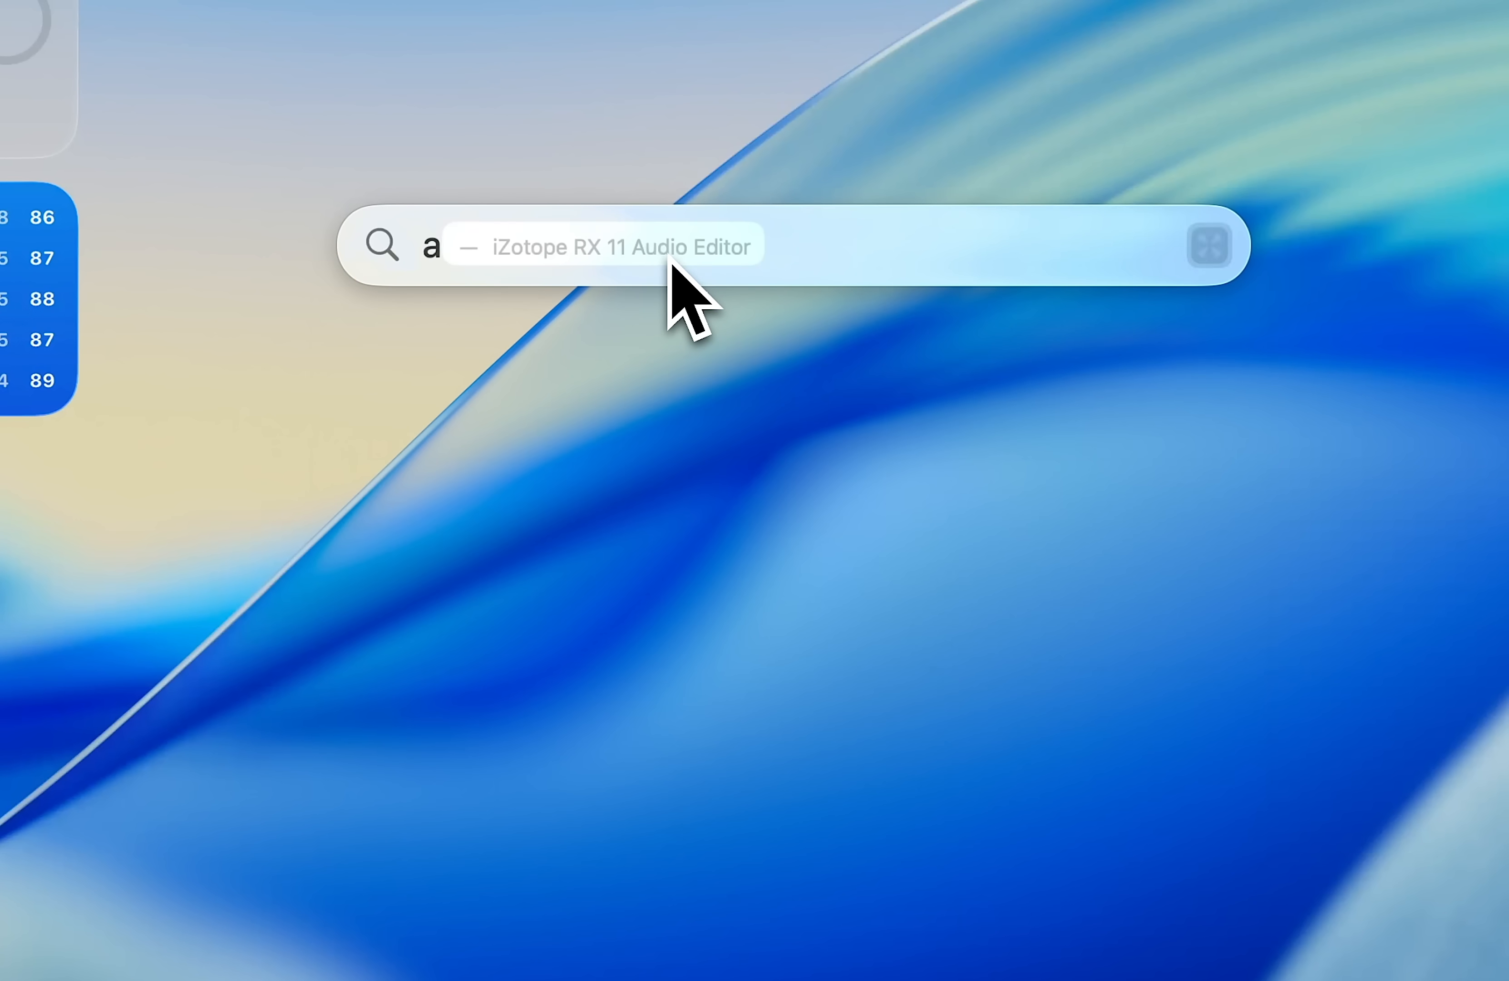
pyautogui.write('i app')
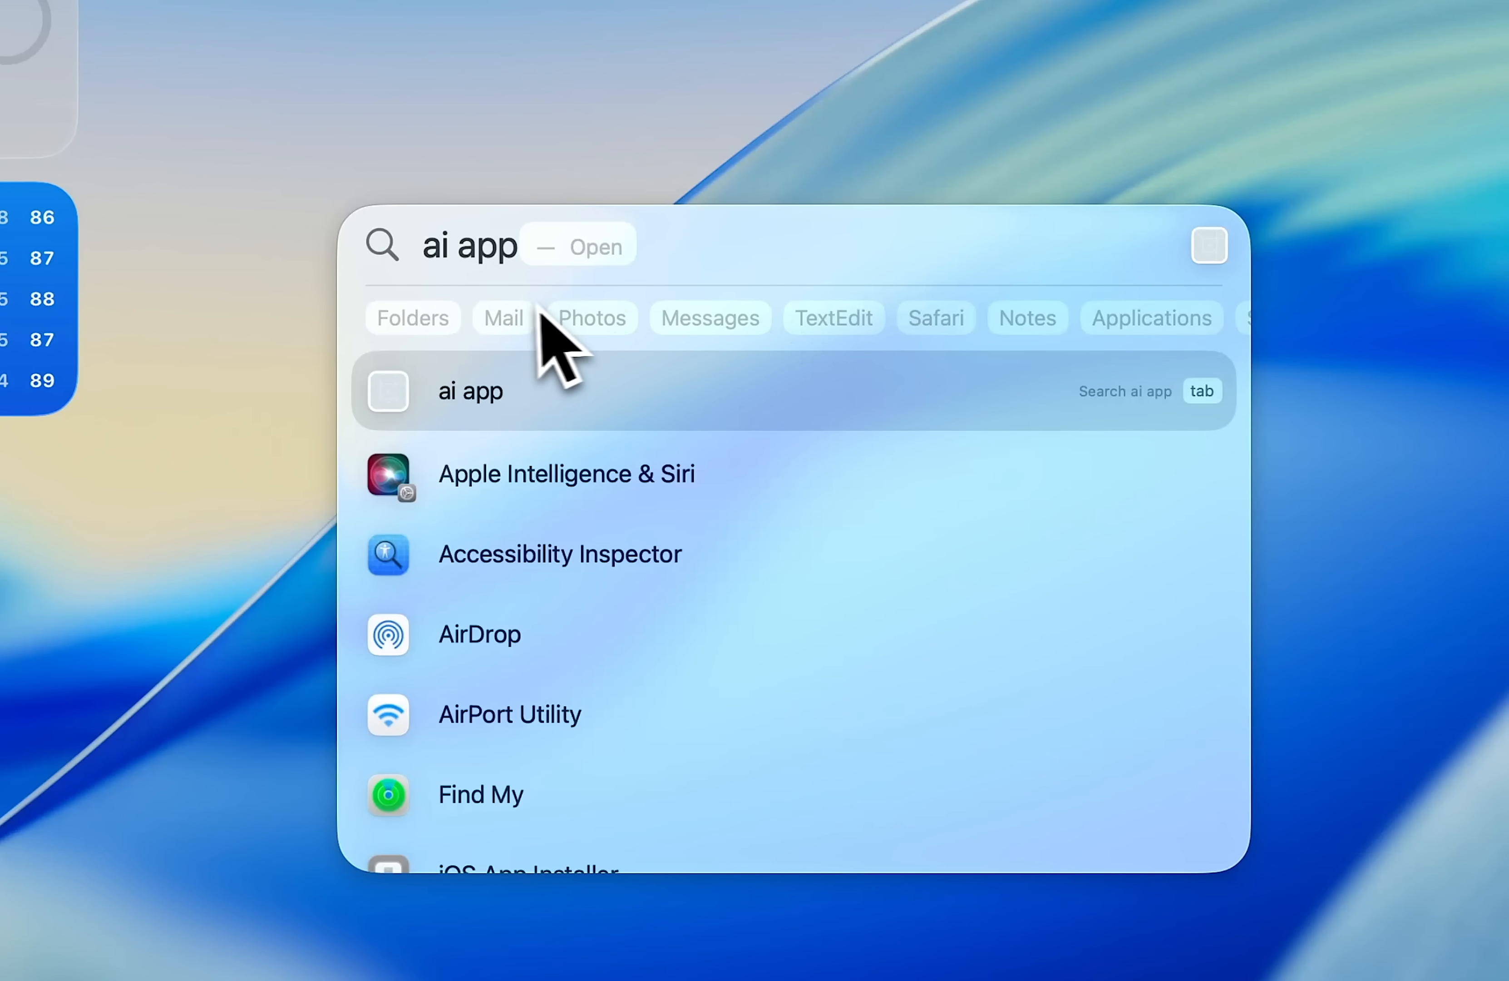
pyautogui.click(519, 321)
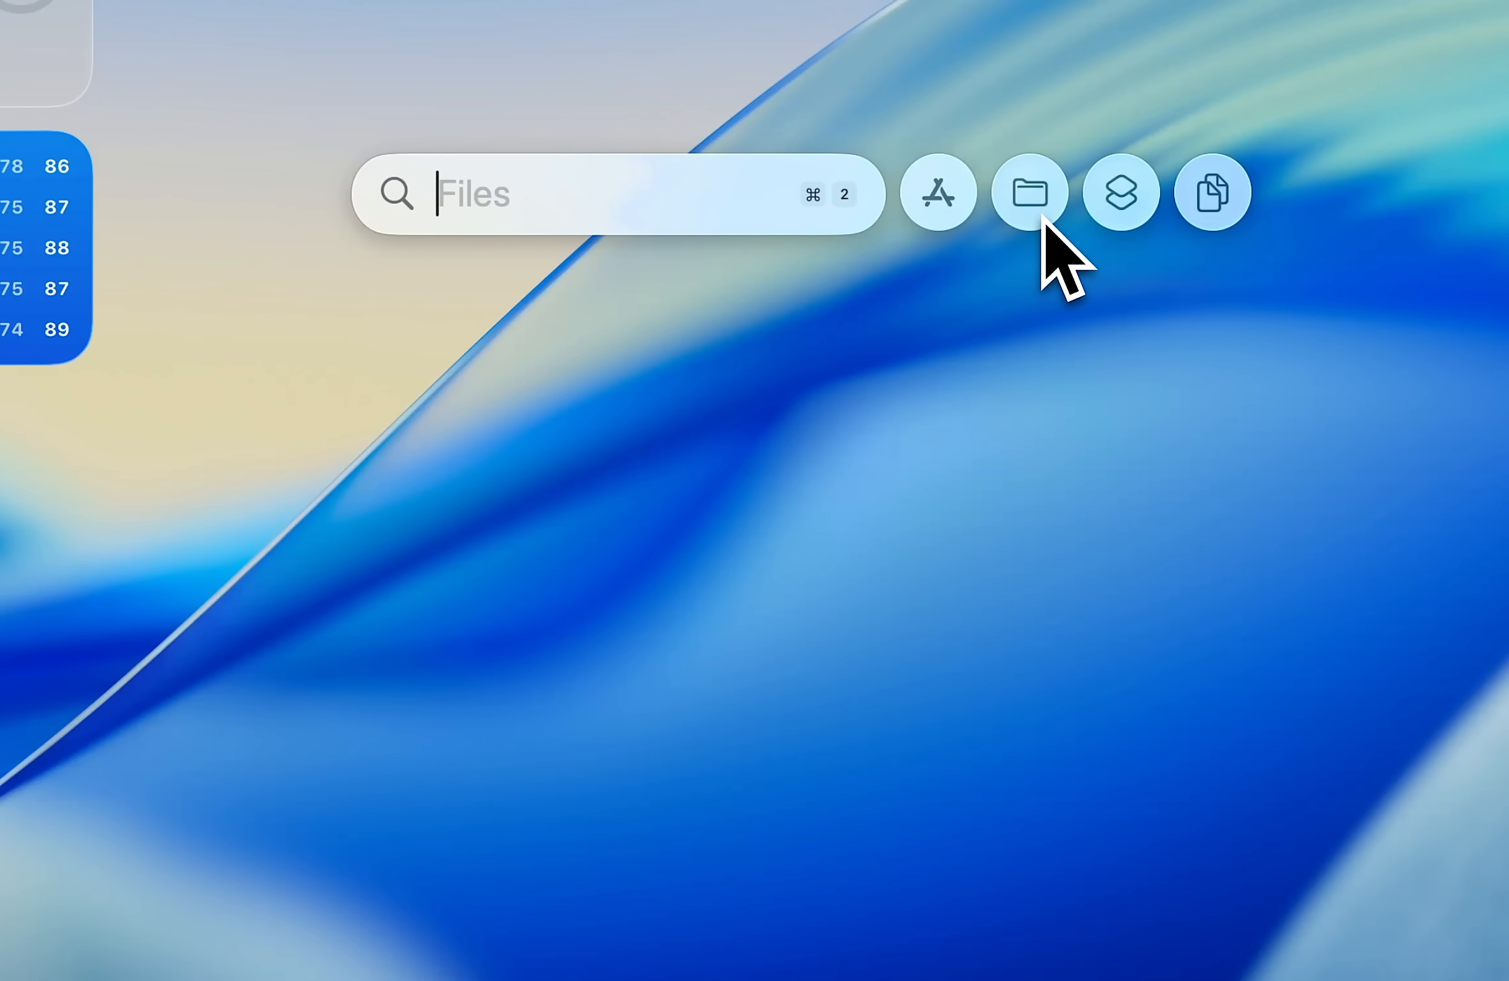
# Browse Spotlight's Applications, Files, Actions and Clipboard views one after another
pyautogui.click(944, 210)
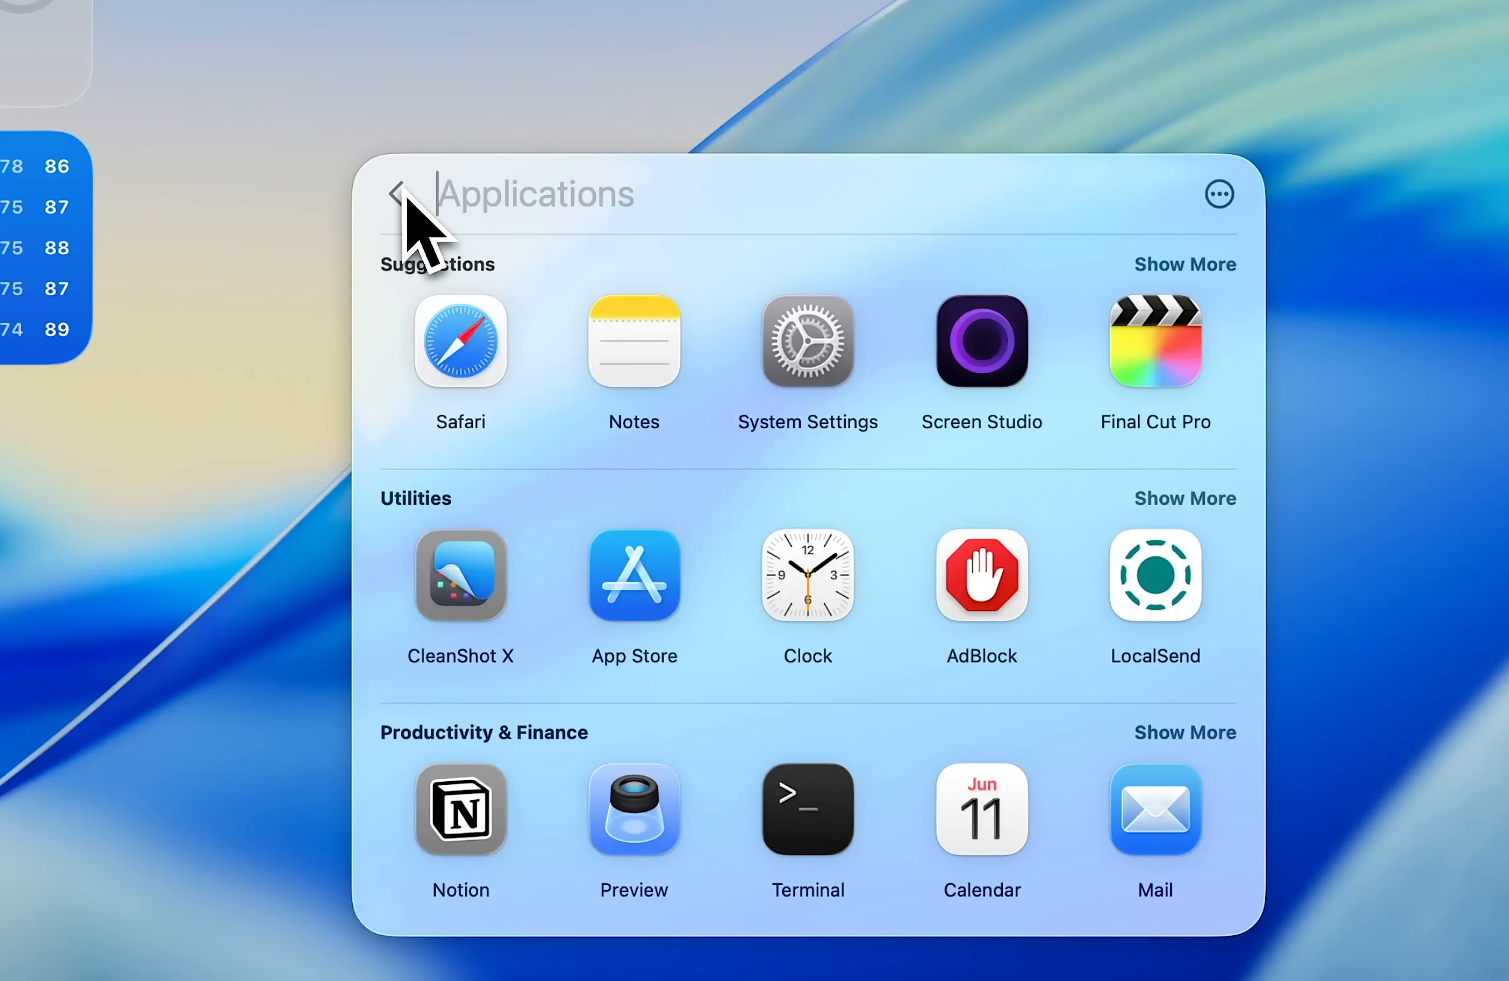
pyautogui.click(396, 192)
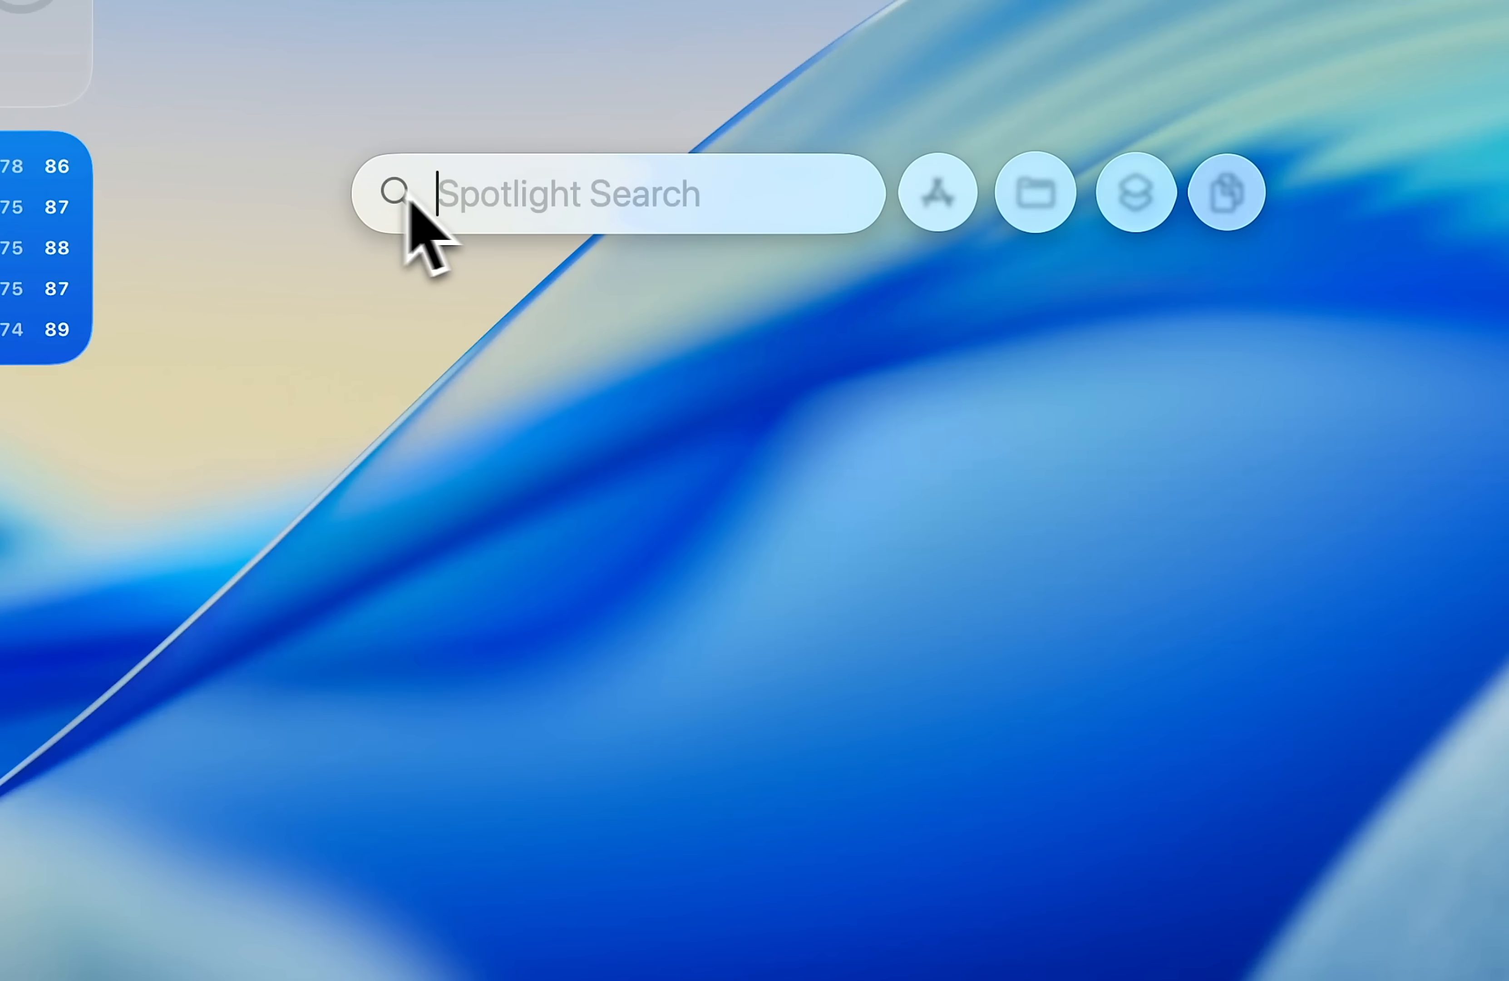
pyautogui.click(1045, 202)
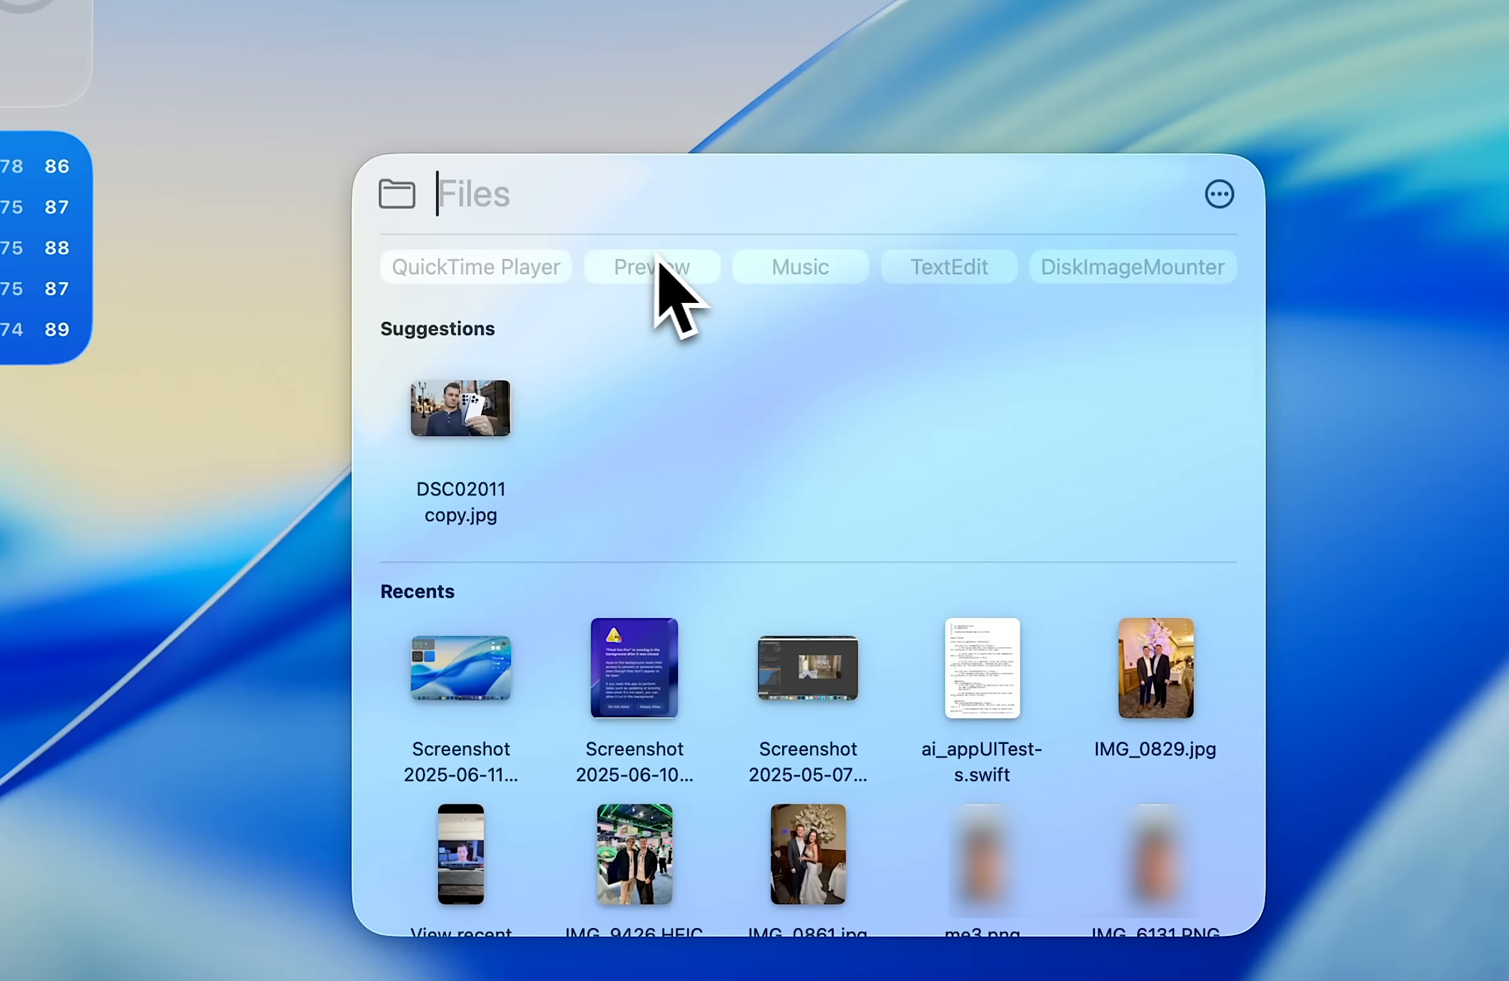
pyautogui.click(404, 188)
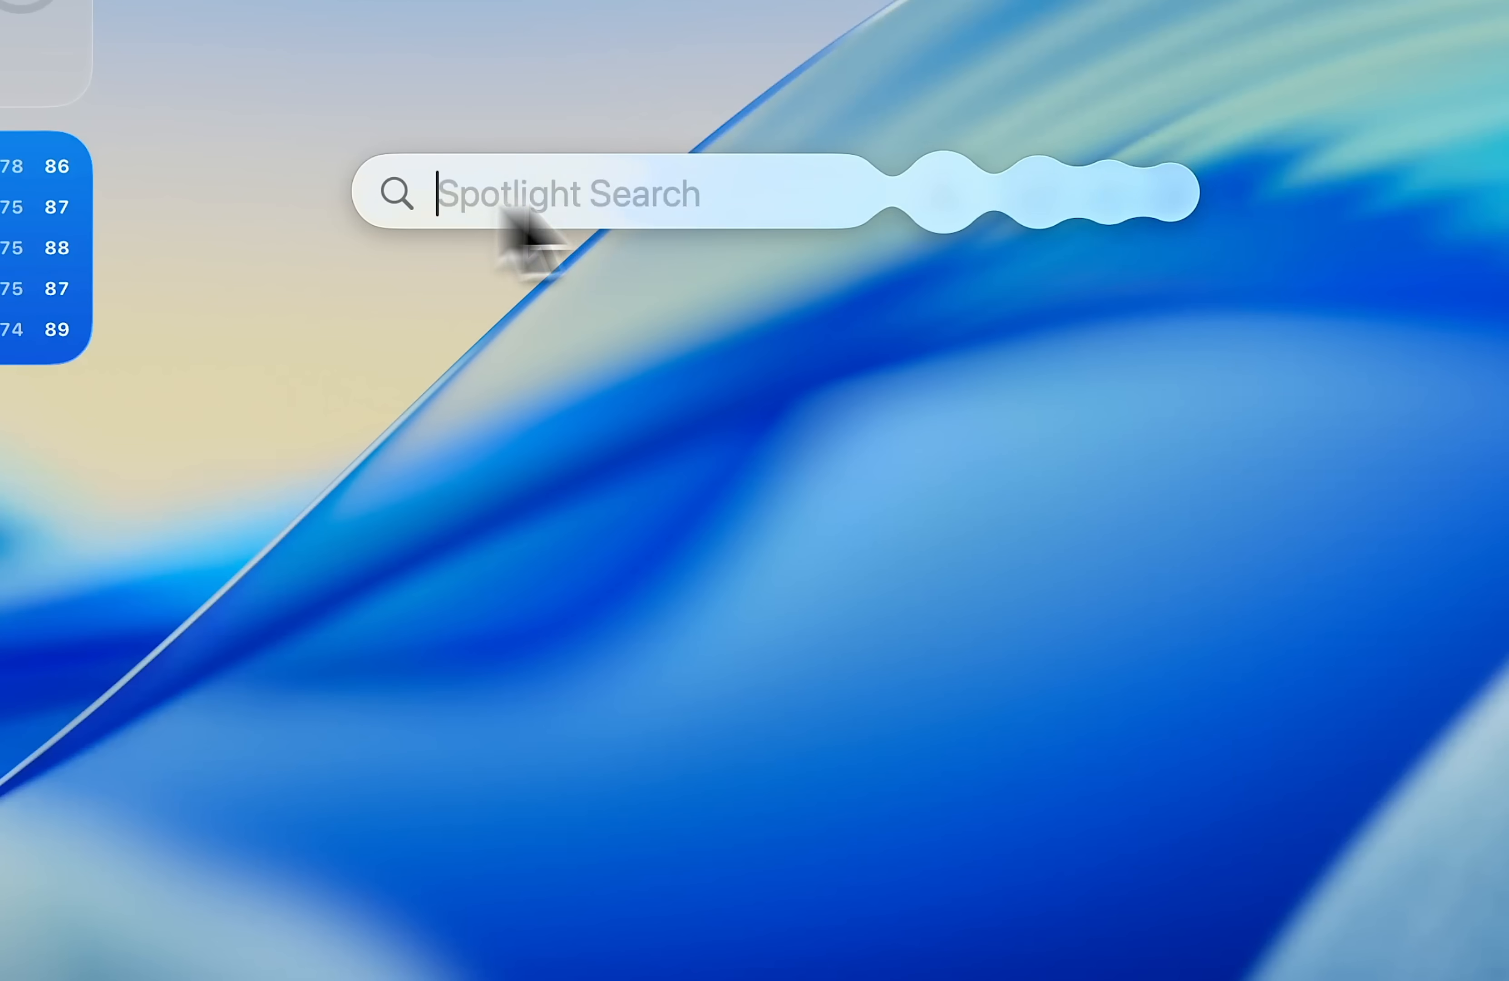
pyautogui.click(1120, 194)
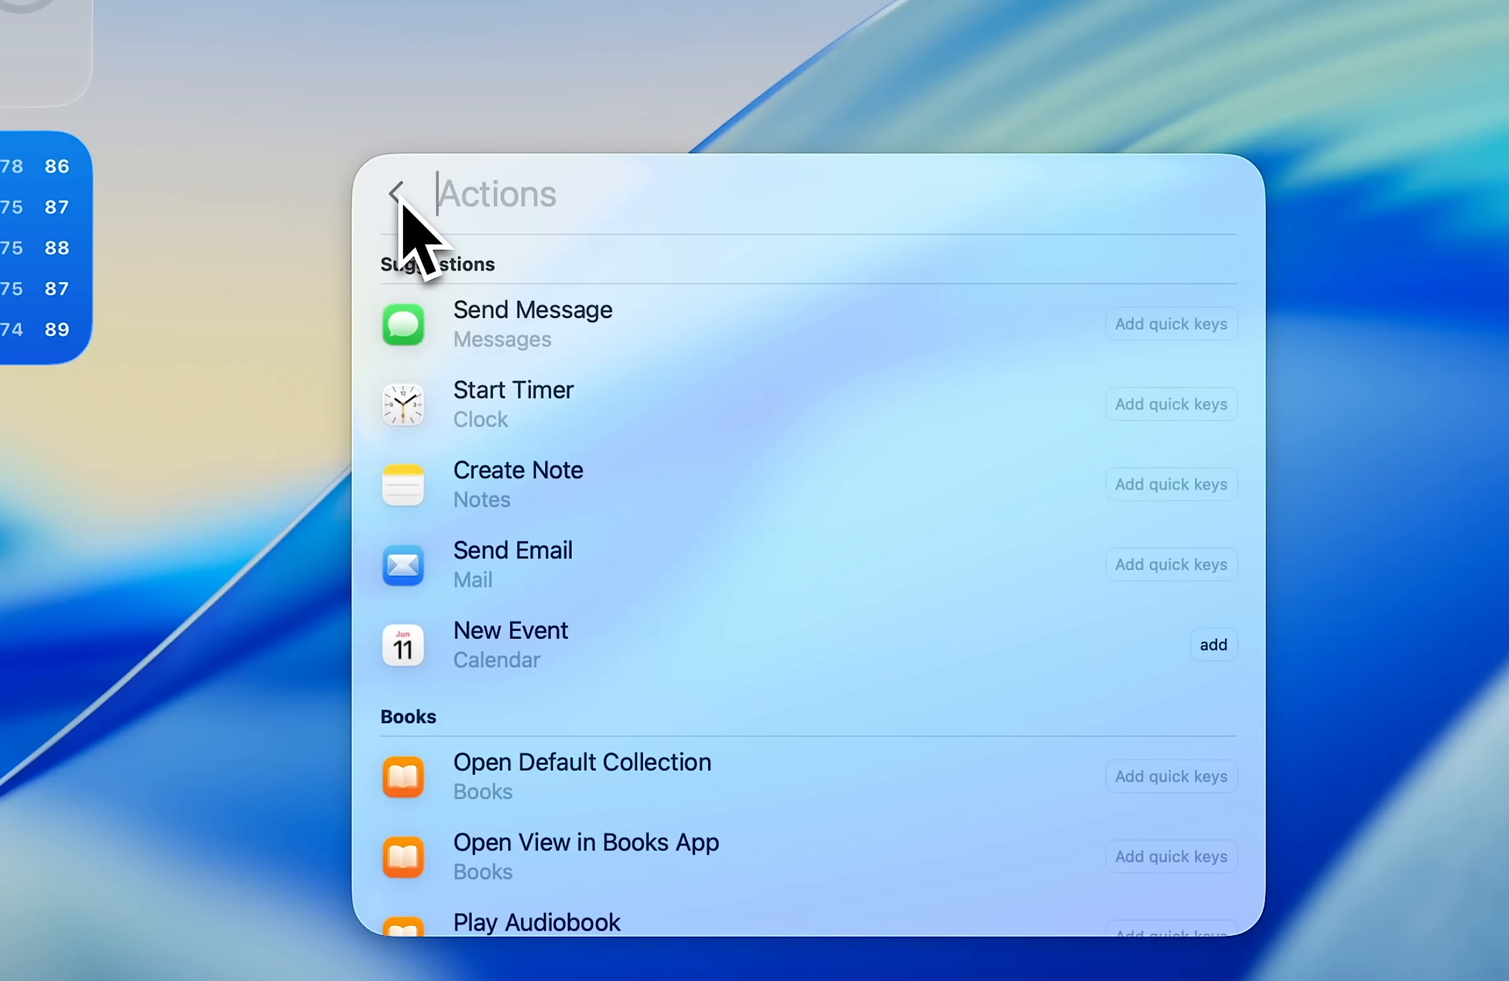
pyautogui.click(397, 192)
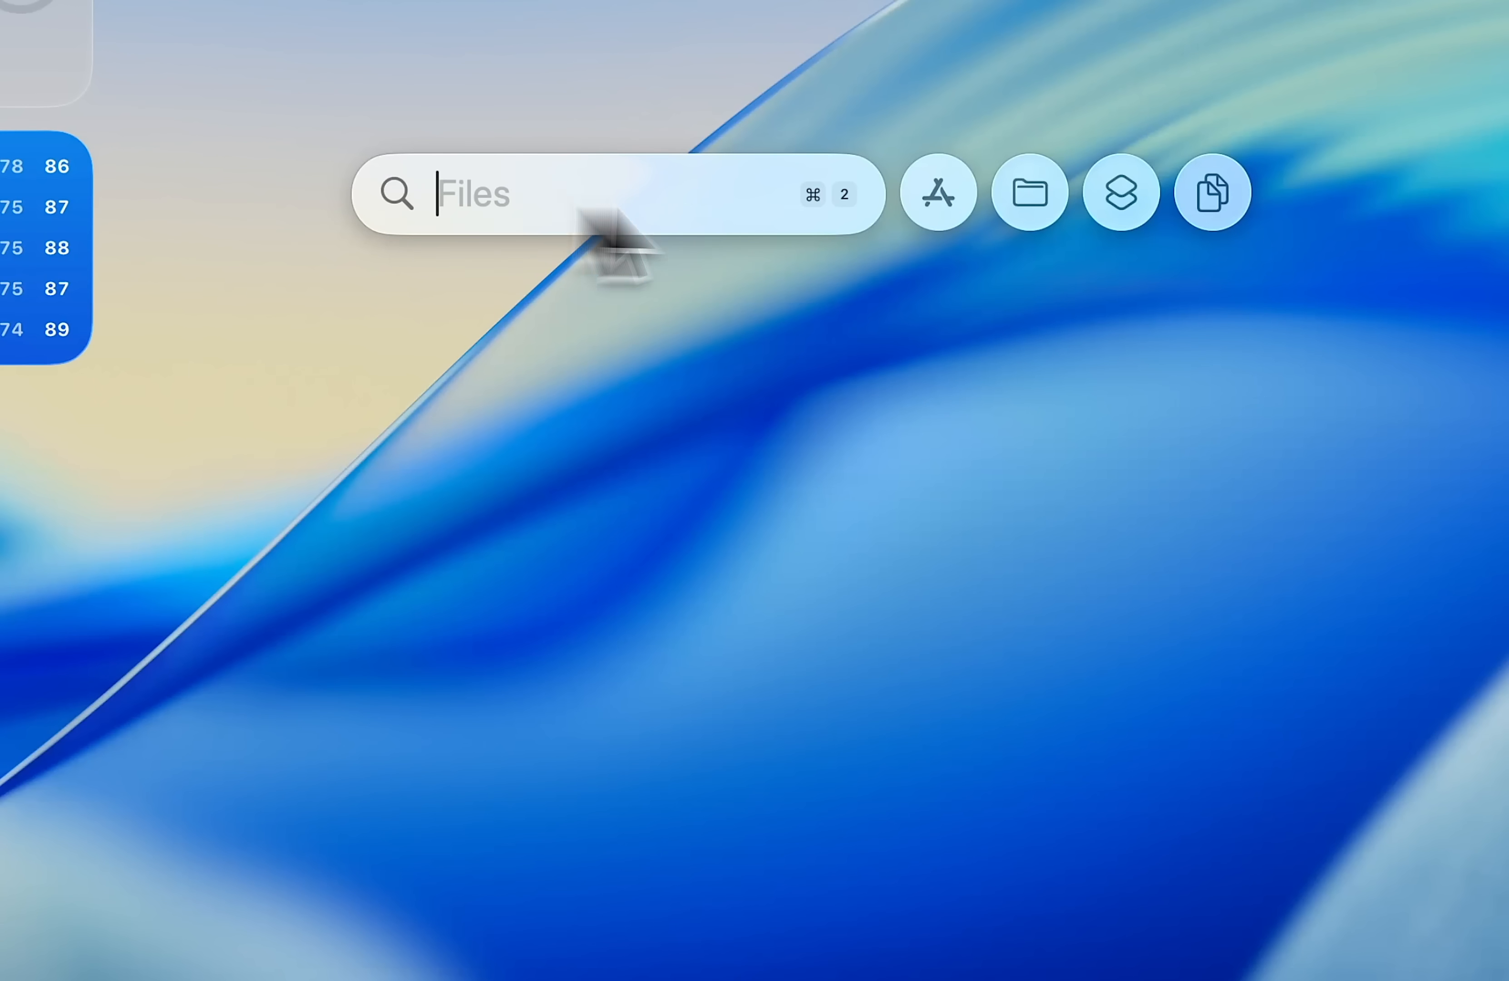
pyautogui.click(1214, 210)
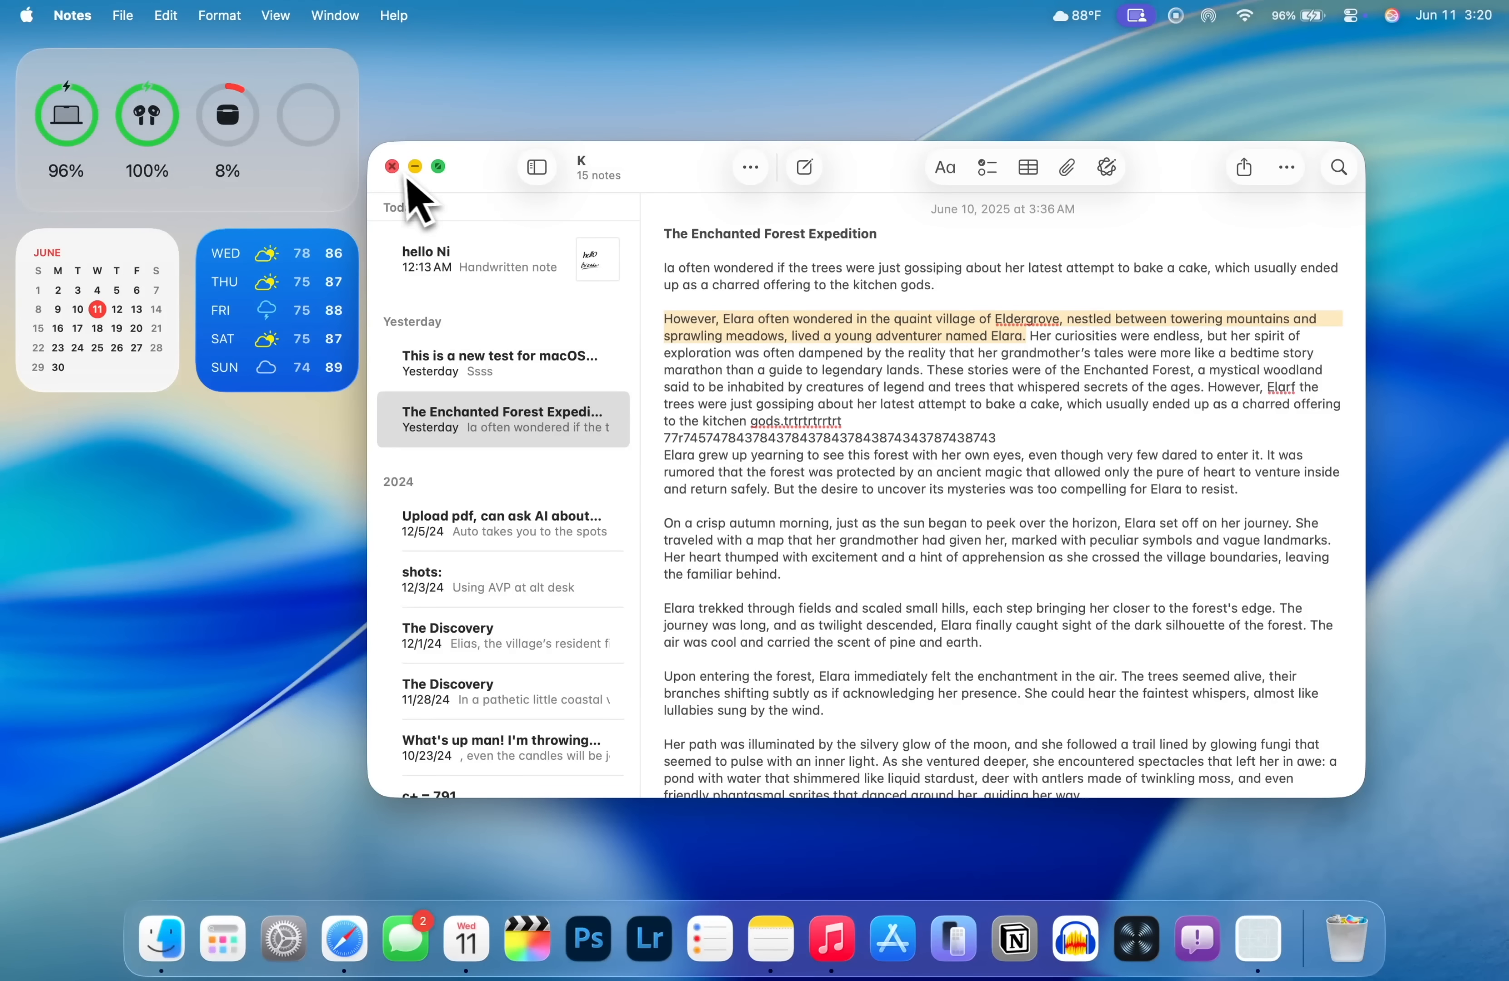
# Close the Notes window and show the clipboard history in Spotlight
pyautogui.click(400, 173)
pyautogui.press('super+space')
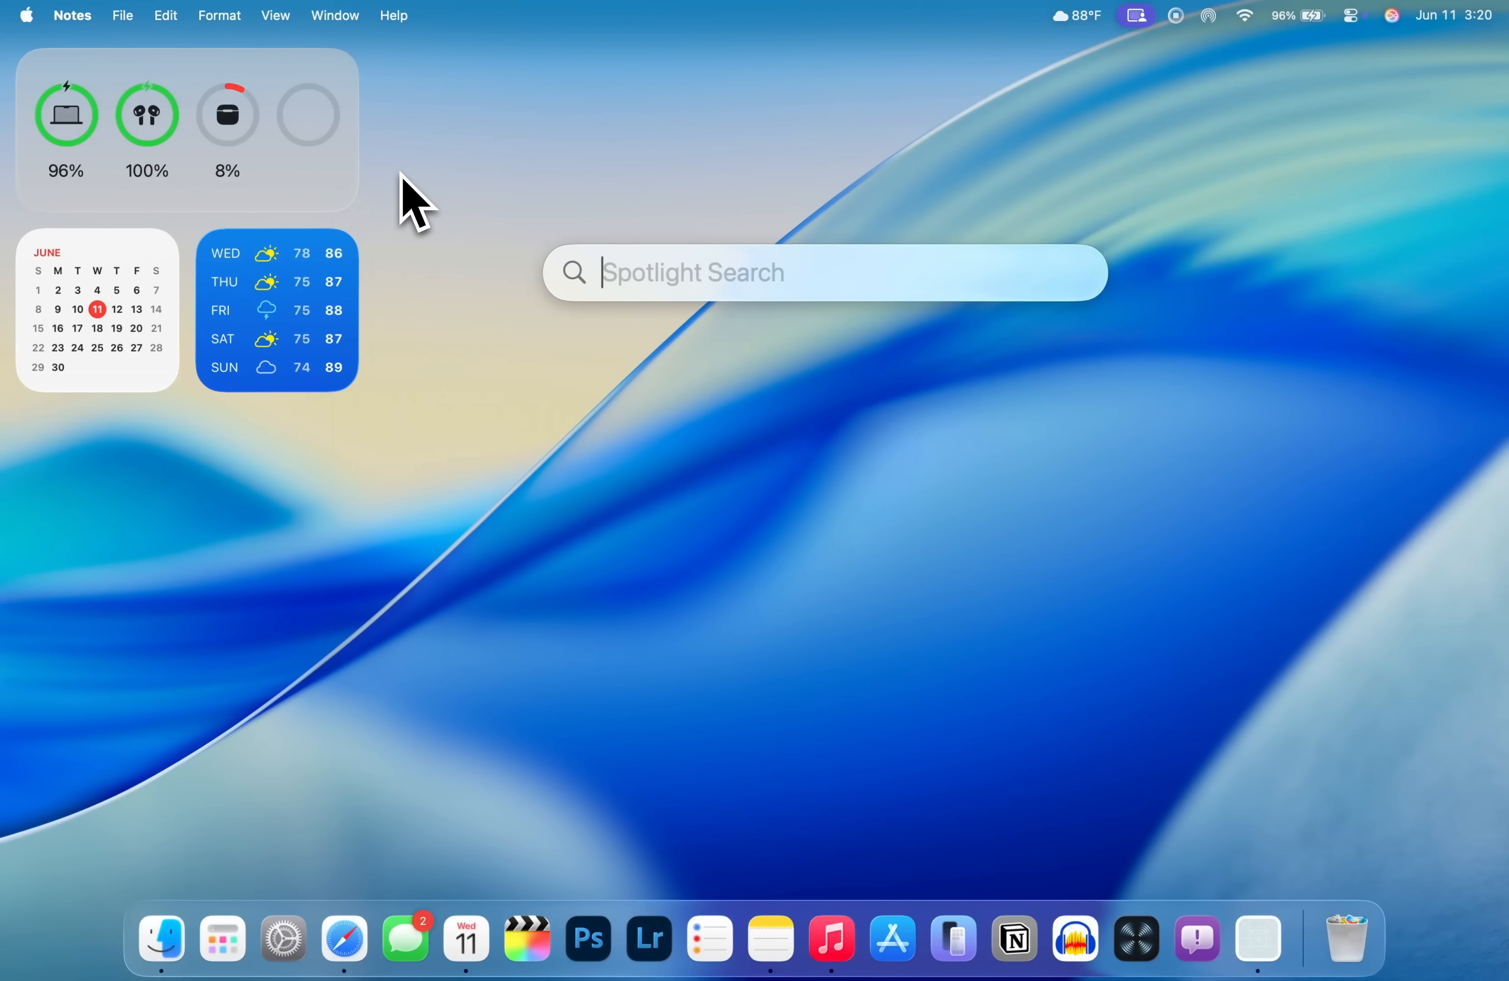
pyautogui.moveTo(1010, 286)
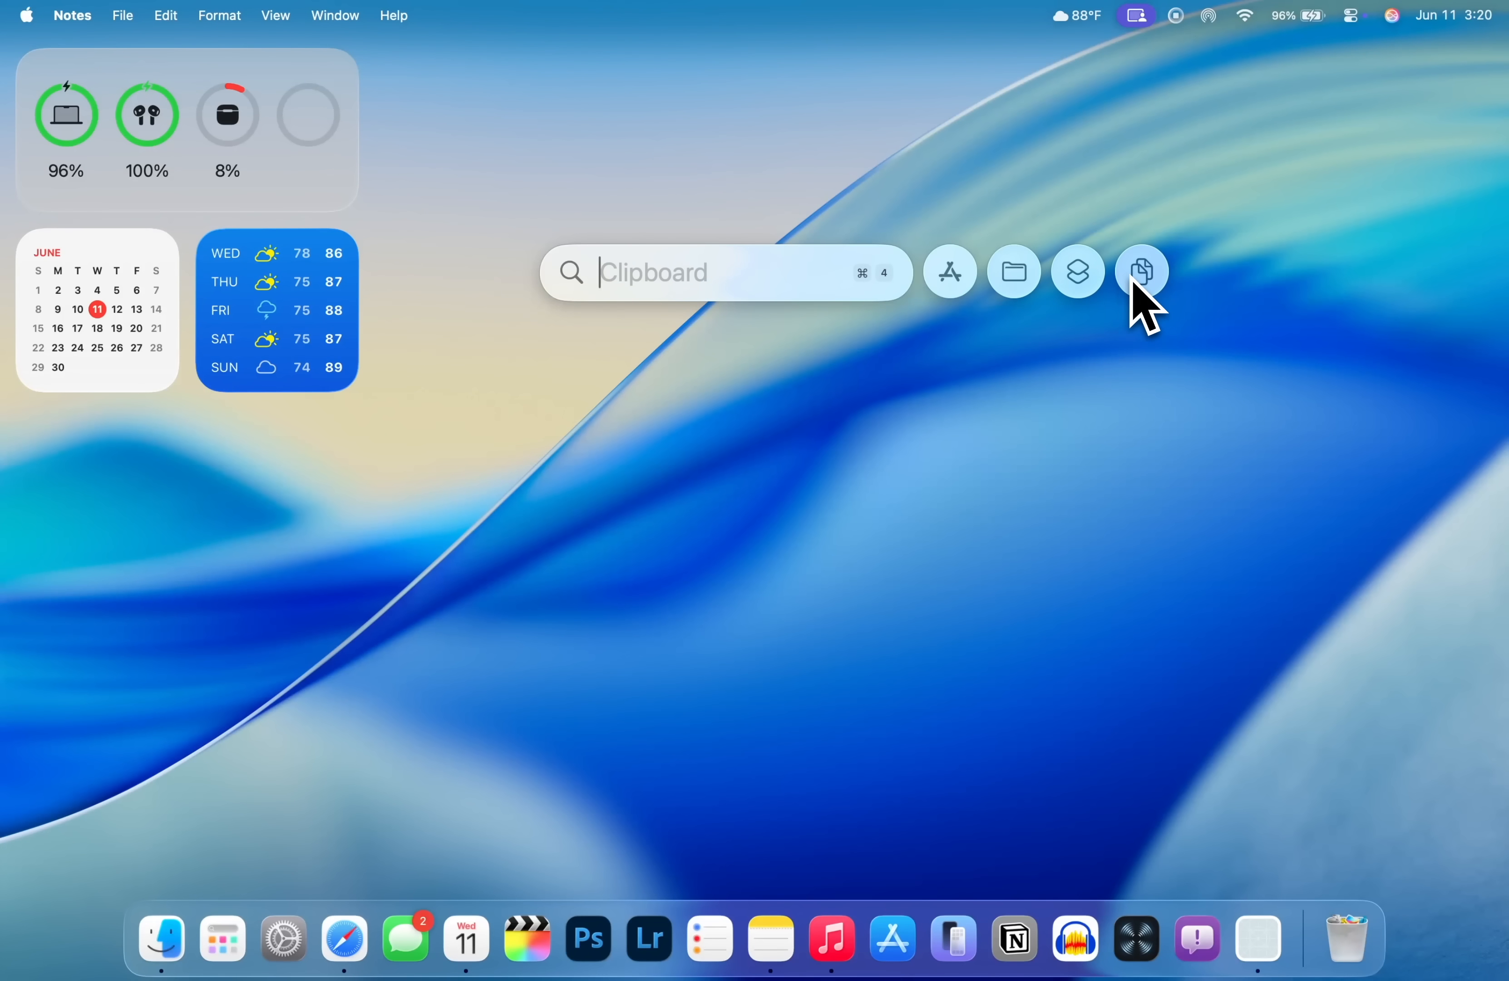
pyautogui.click(888, 557)
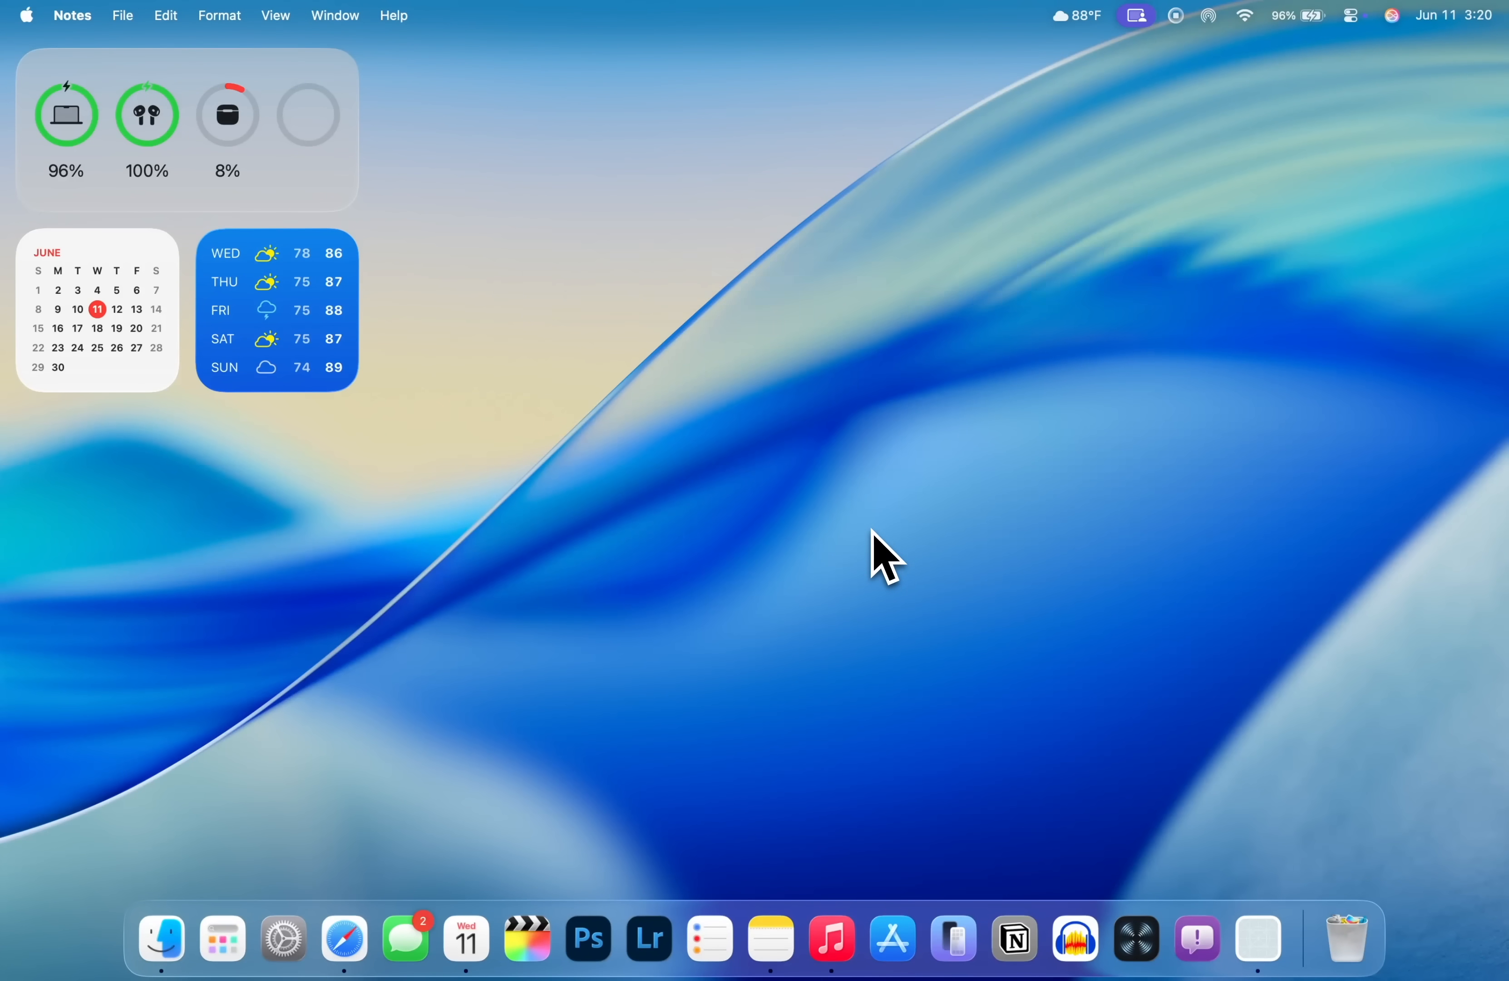
pyautogui.press('super+space')
pyautogui.press('super+4')
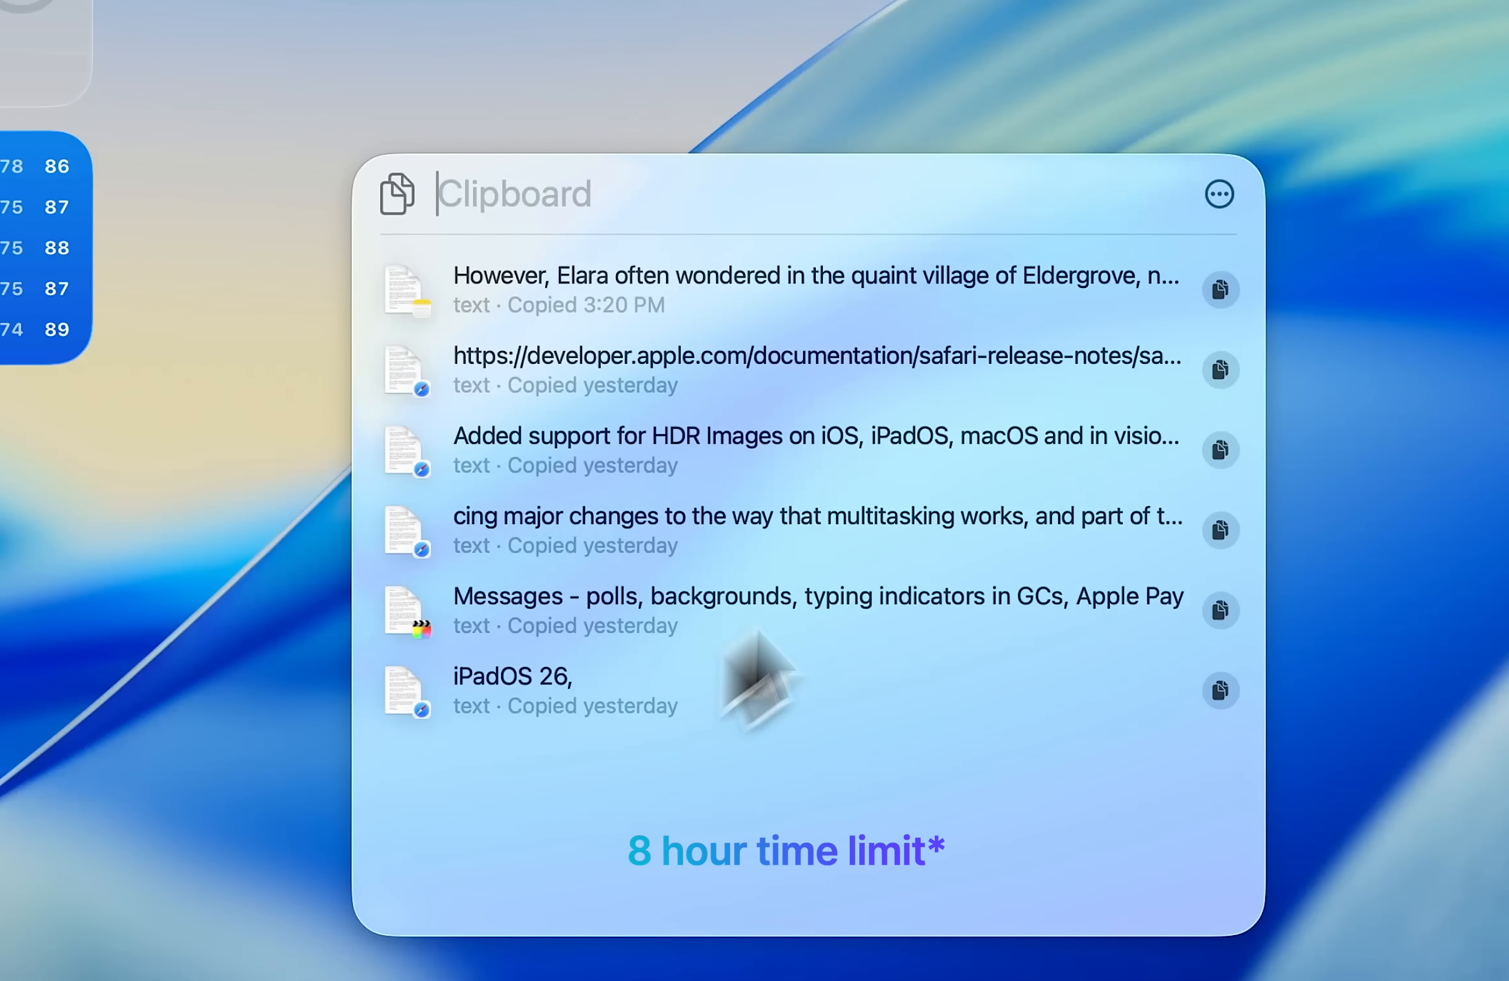
# Reveal the Clear History option for the clipboard, dismiss it without clearing and leave the clipboard view
pyautogui.click(1219, 194)
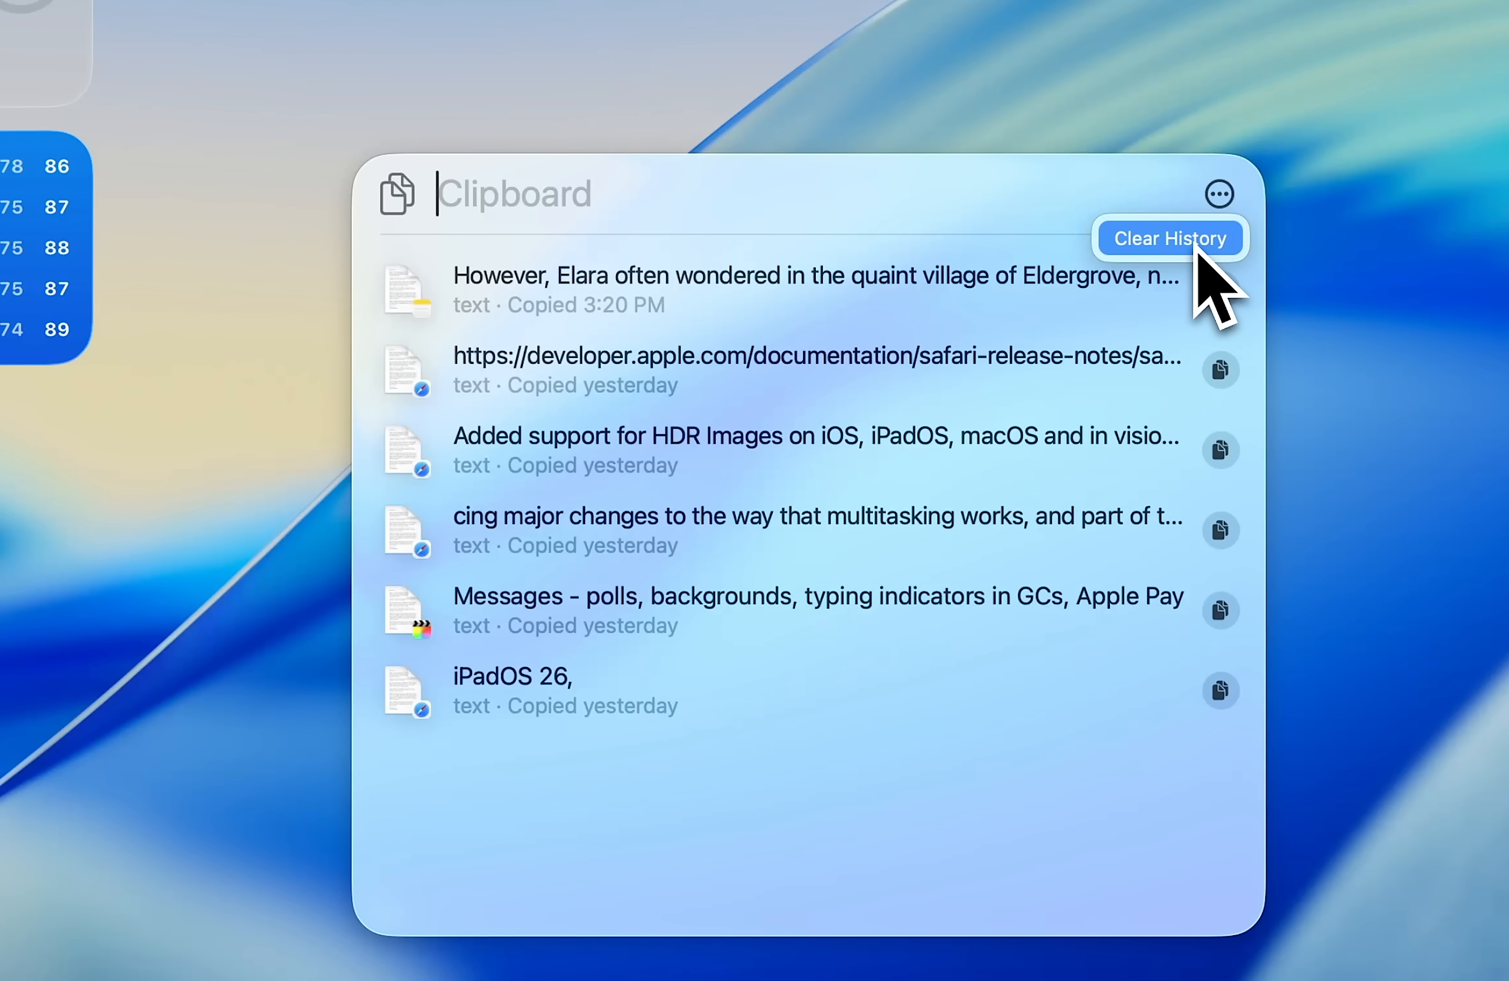
pyautogui.click(731, 195)
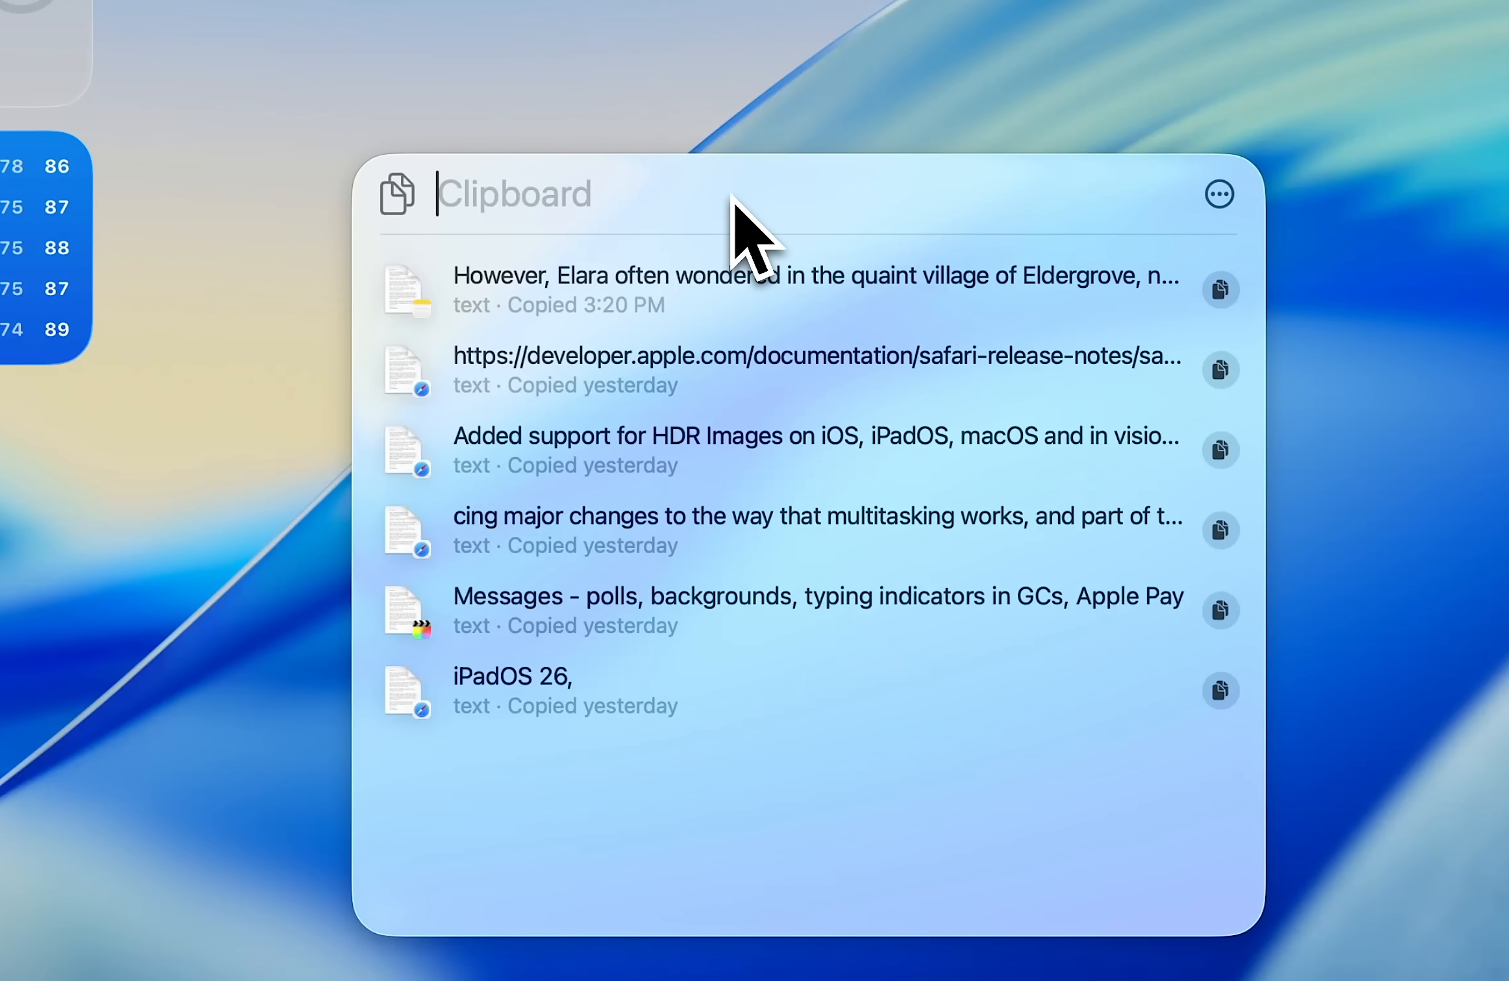
pyautogui.press('Escape')
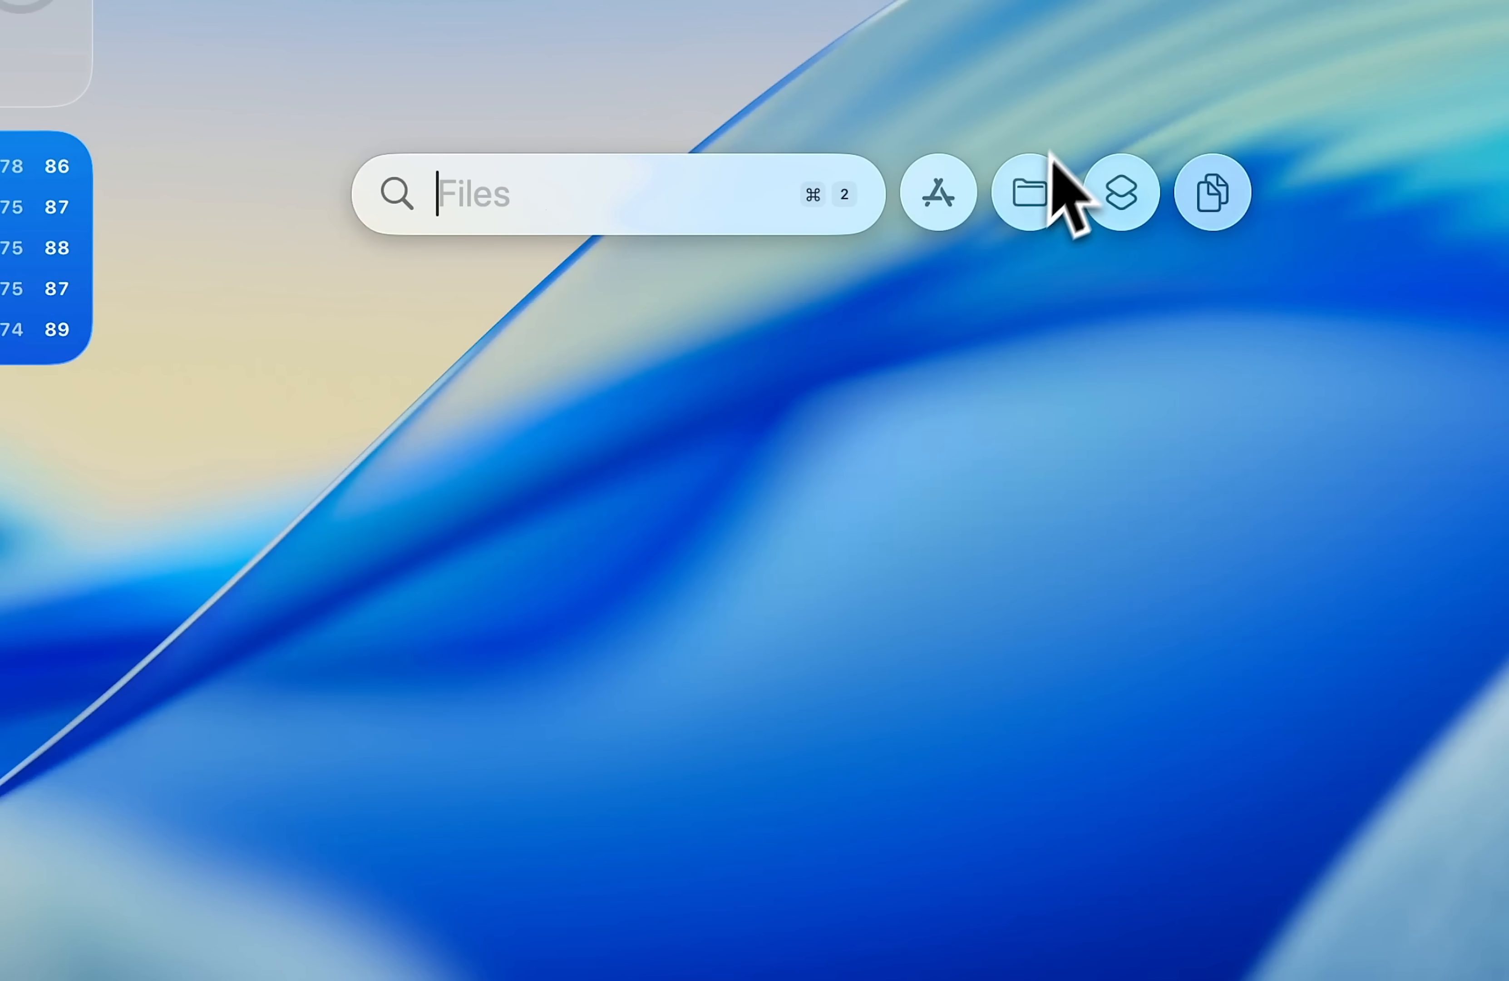
# Choose Spotlight's New Event action and fill in the title dinner, start date today and end date tomorrow
pyautogui.click(1133, 209)
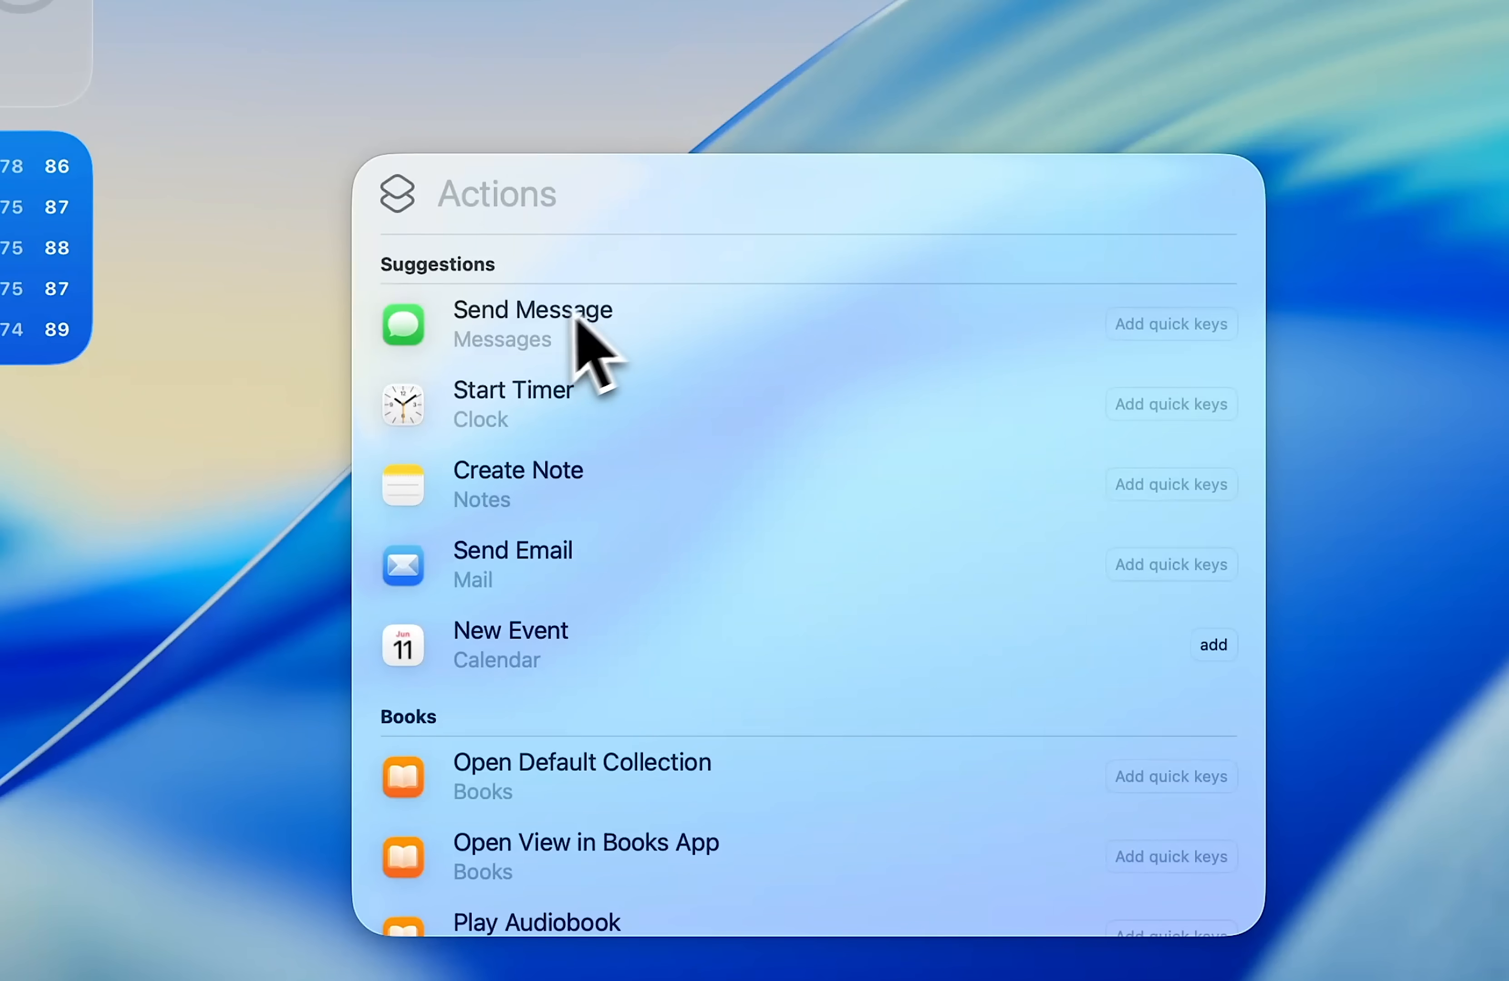
pyautogui.click(533, 639)
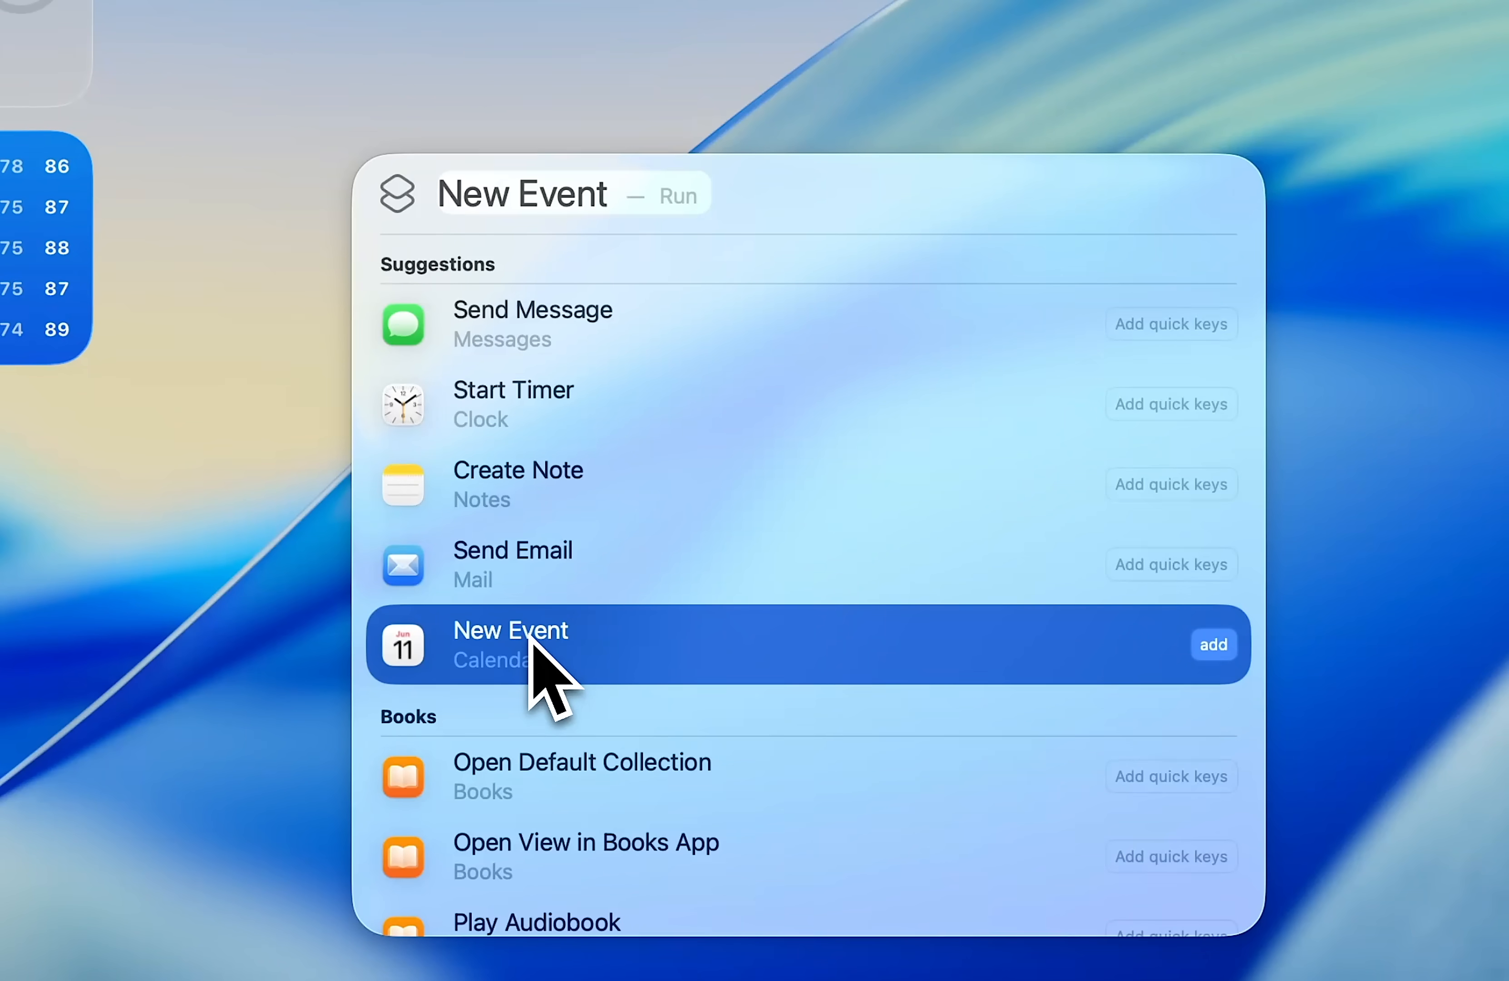
pyautogui.click(530, 639)
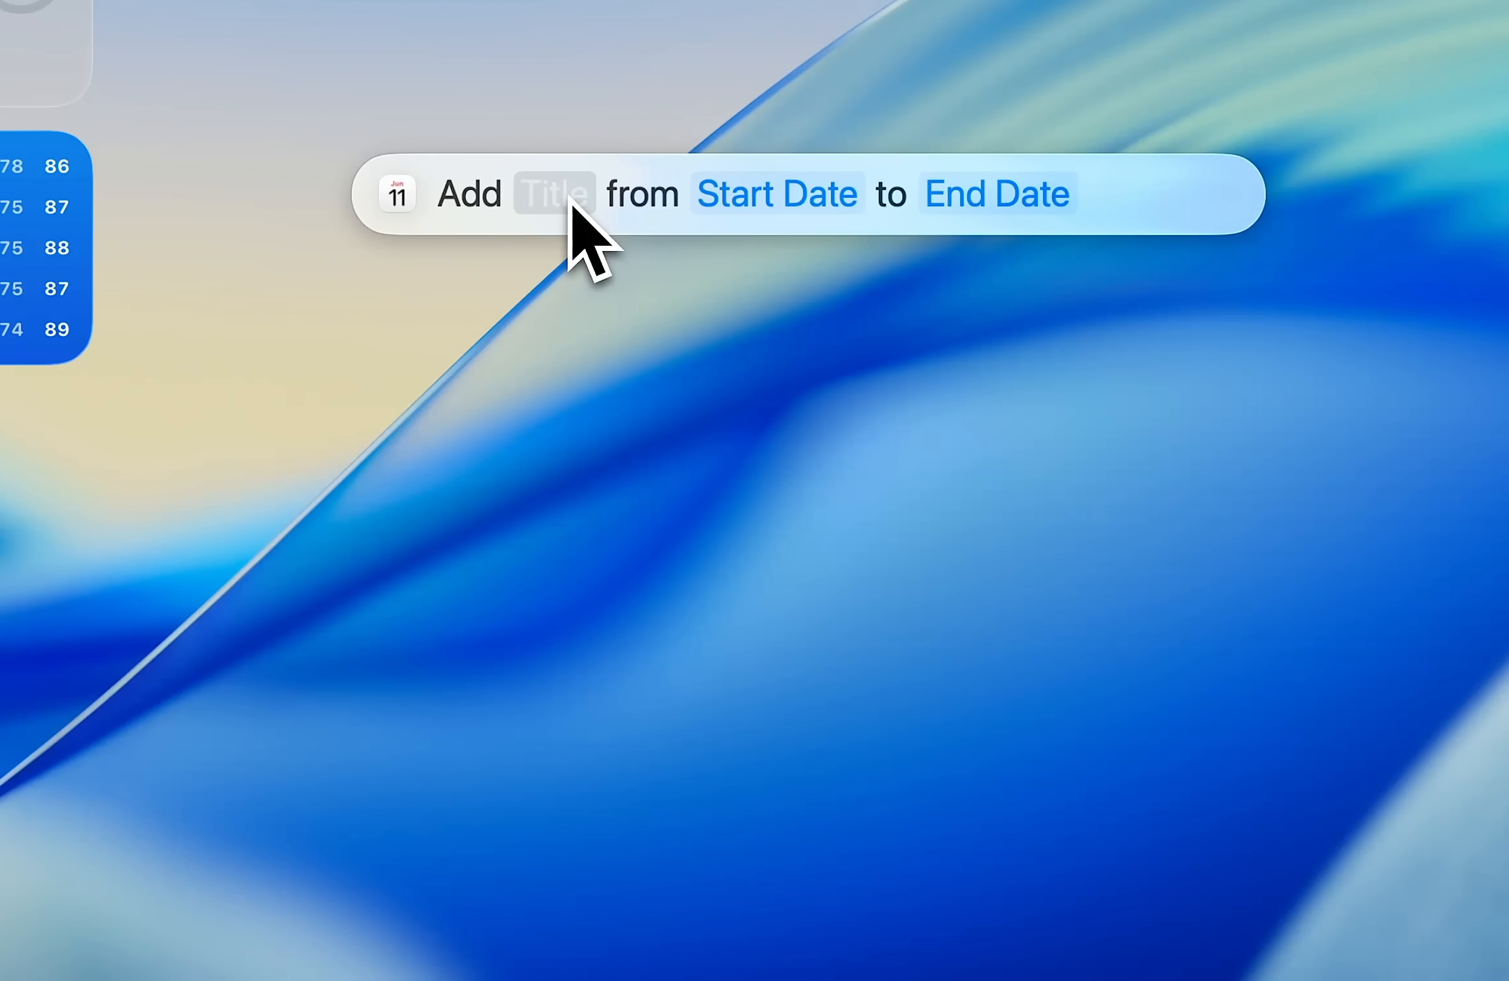
pyautogui.write('dinner')
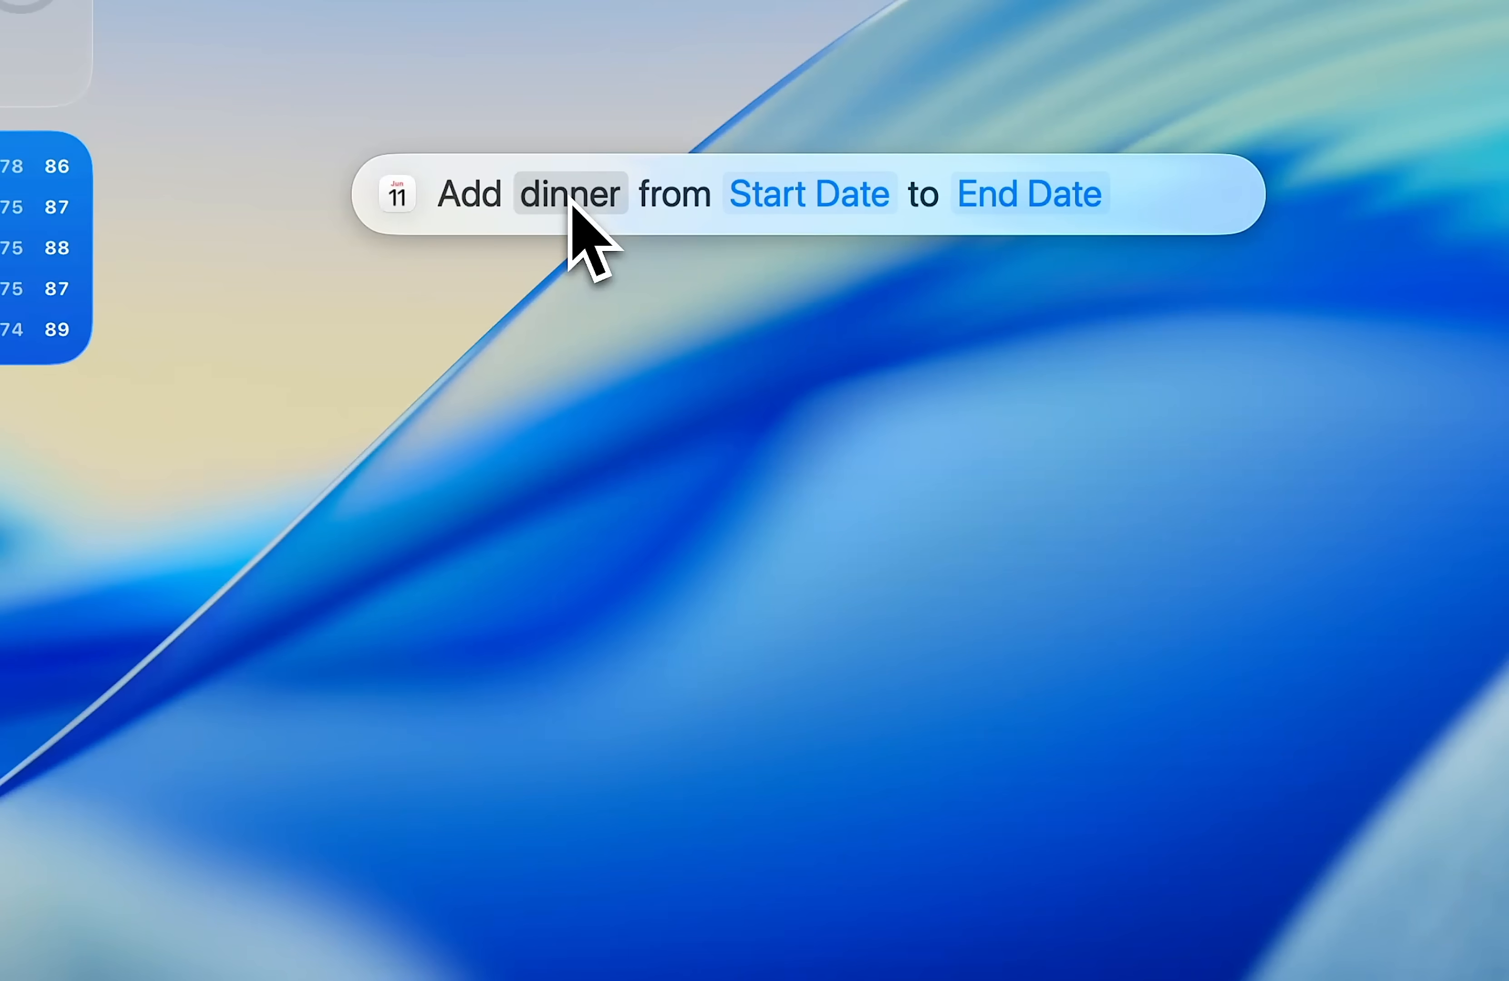
pyautogui.press('Tab')
pyautogui.write('today')
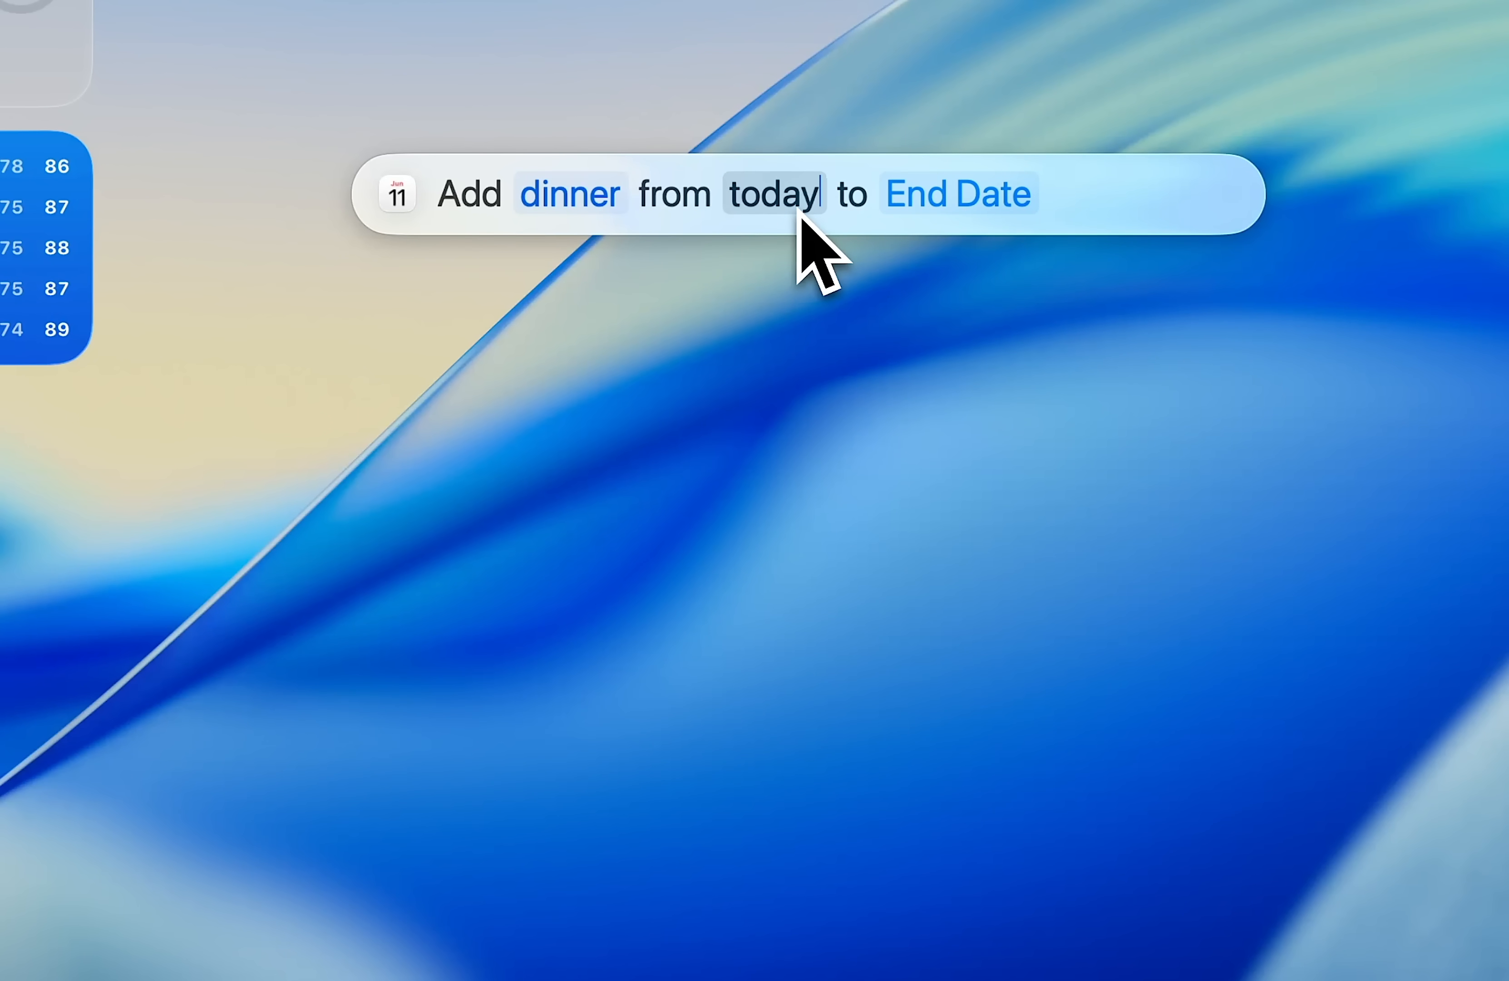
pyautogui.press('Tab')
pyautogui.write('tomoro')
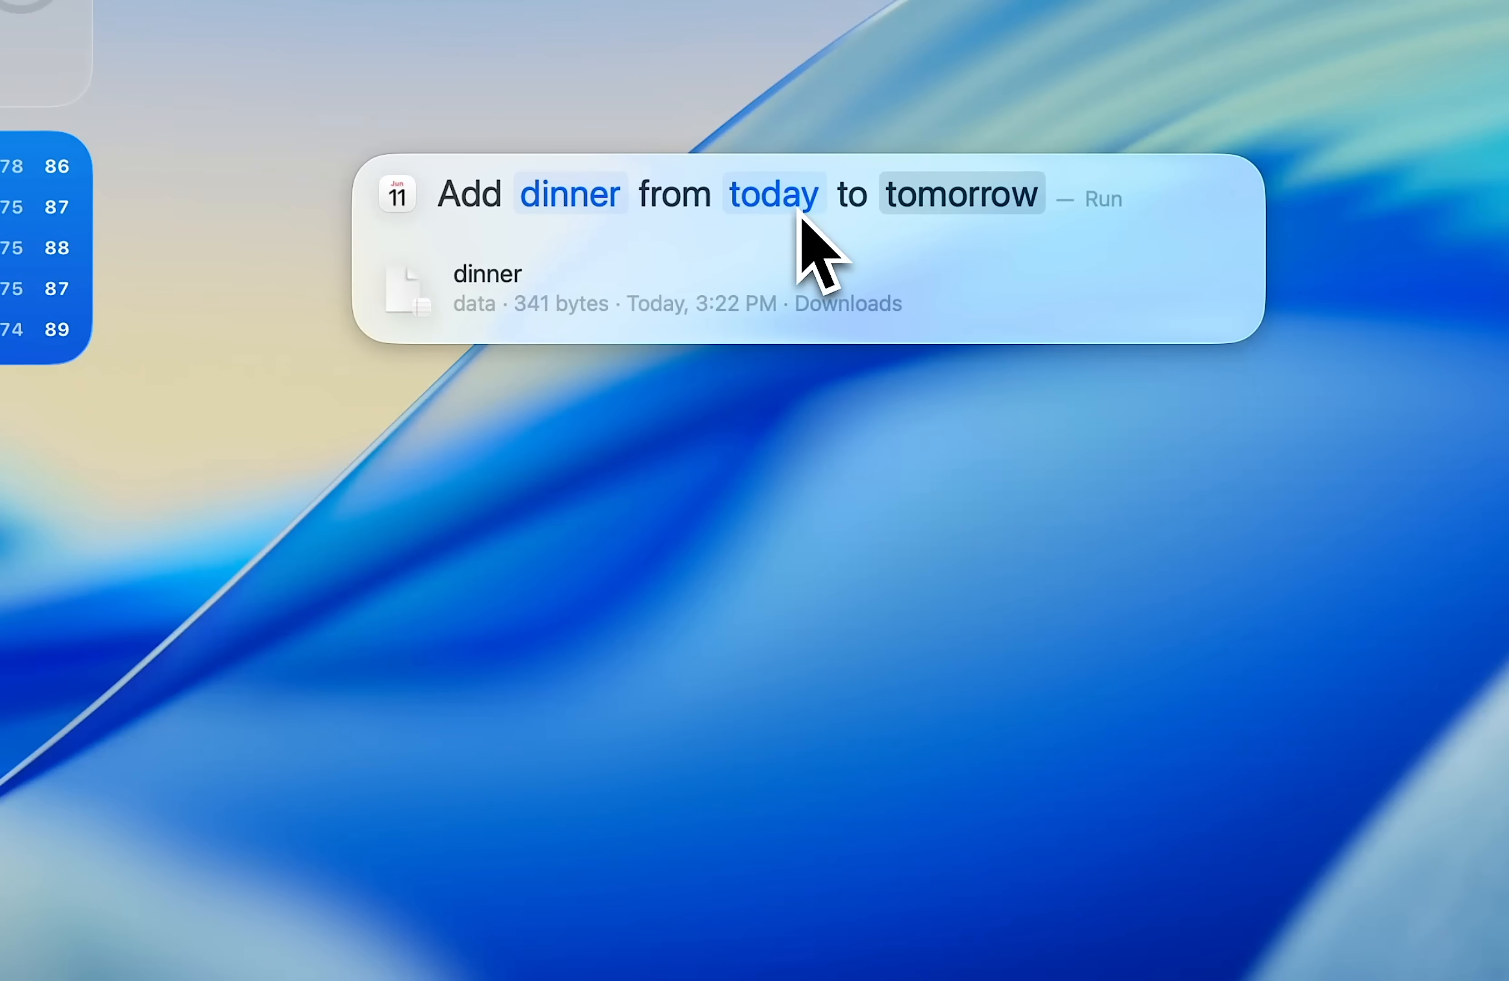
# Run the New Event action, check the dinner event in Calendar and close the Calendar window
pyautogui.press('Return')
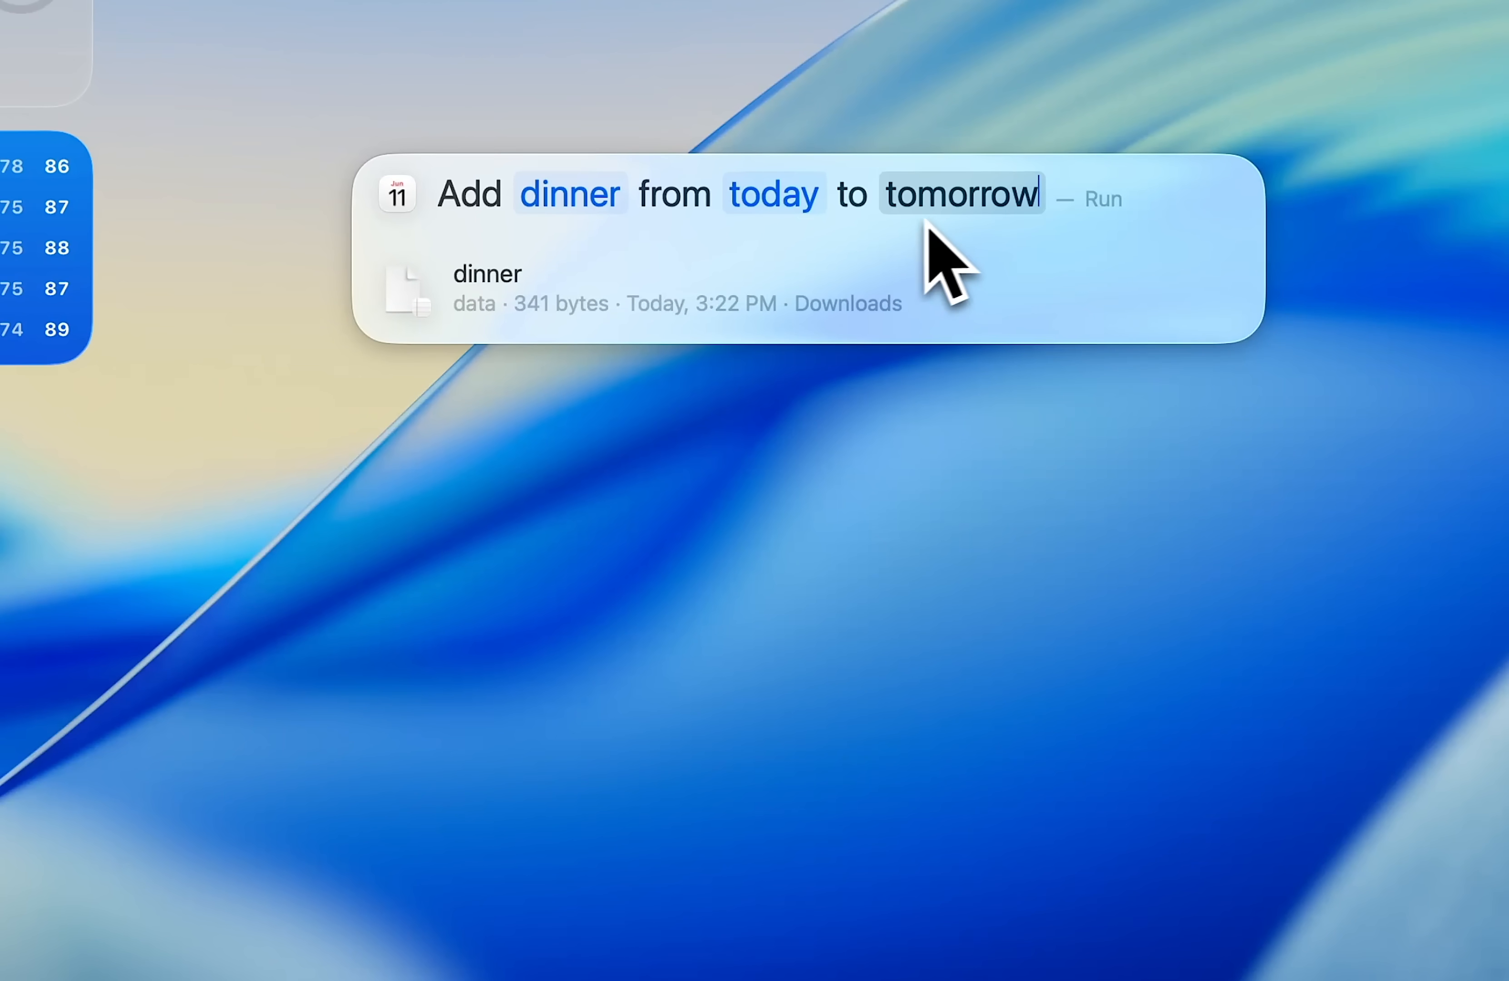
pyautogui.click(1220, 294)
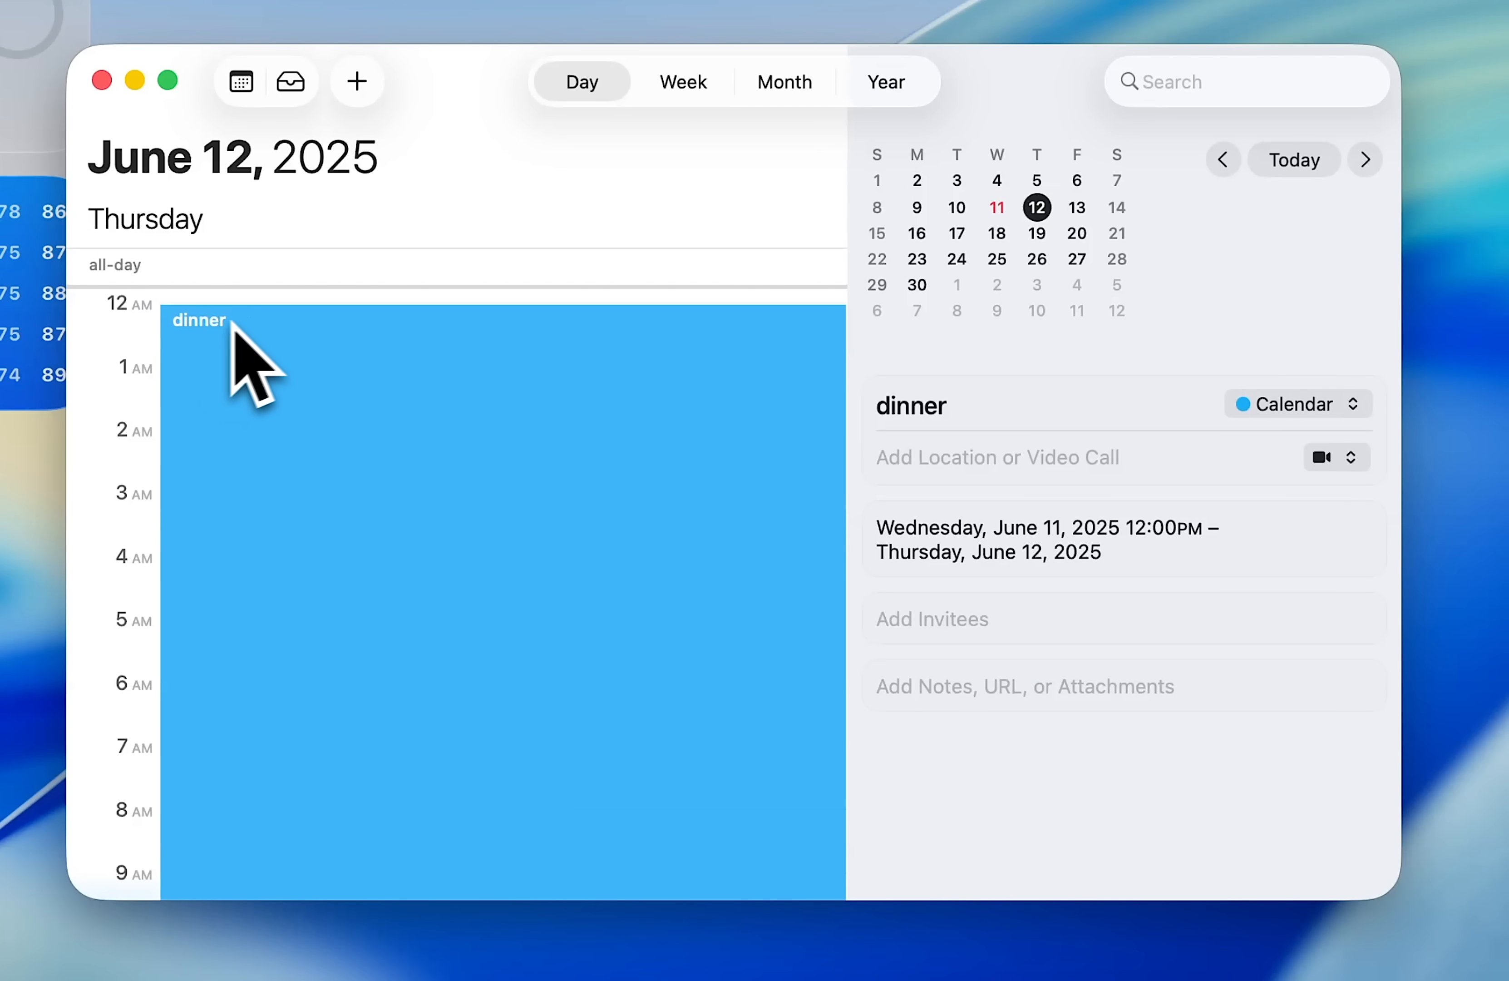
pyautogui.click(104, 82)
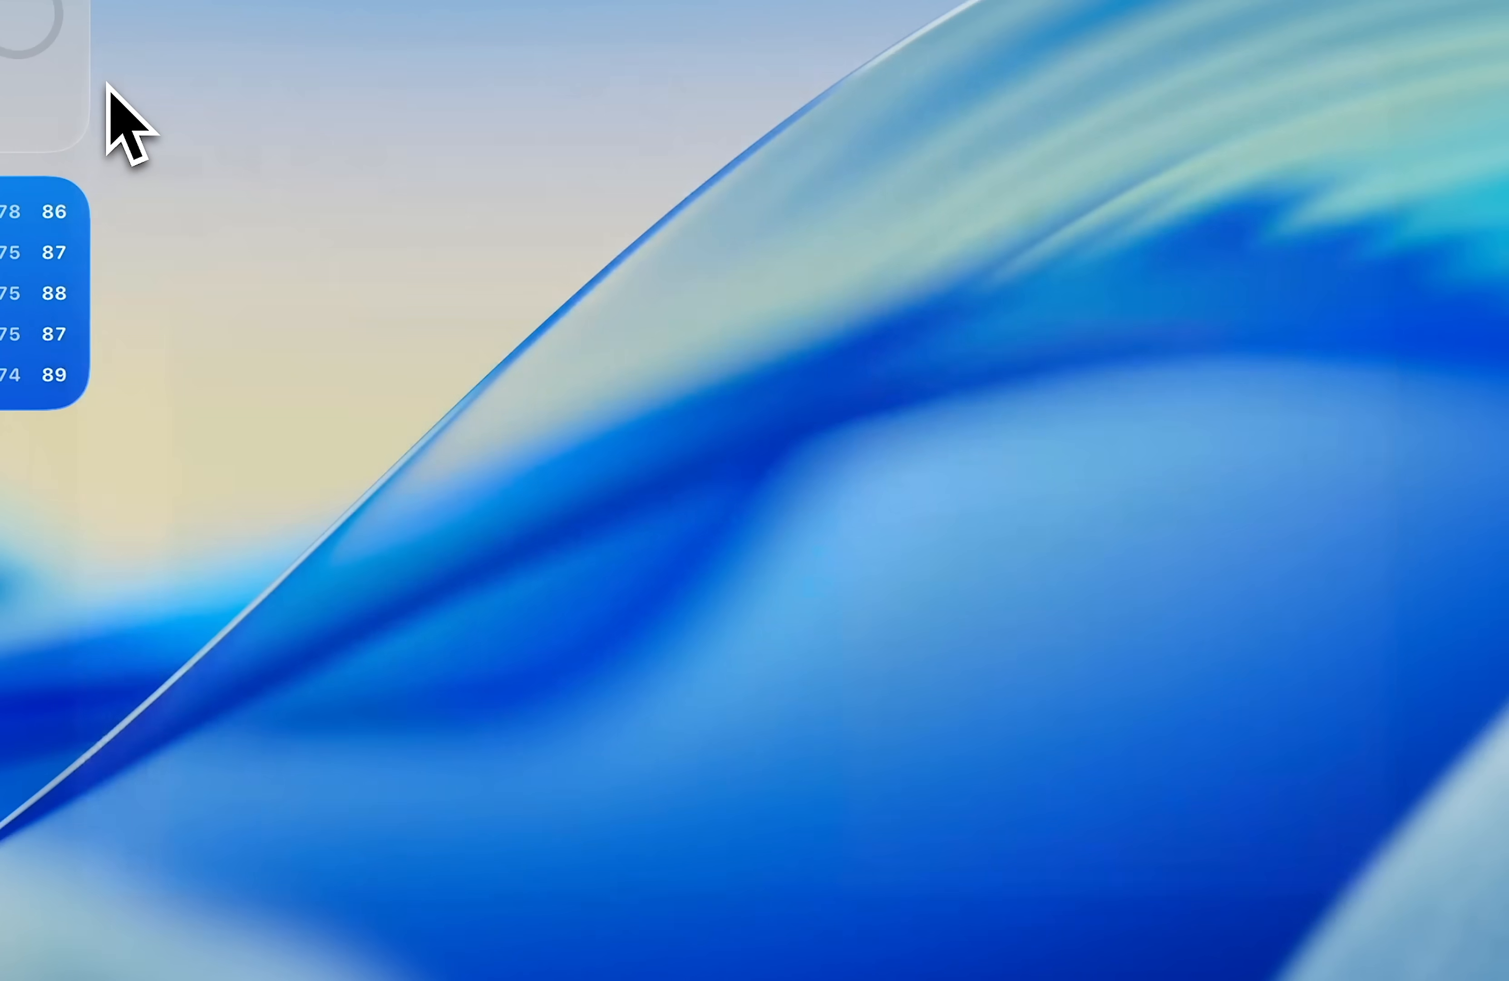
# Reopen Spotlight's actions list, reposition its window and assign the quick keys "em" to Send Email
pyautogui.press('super+space')
pyautogui.press('super+3')
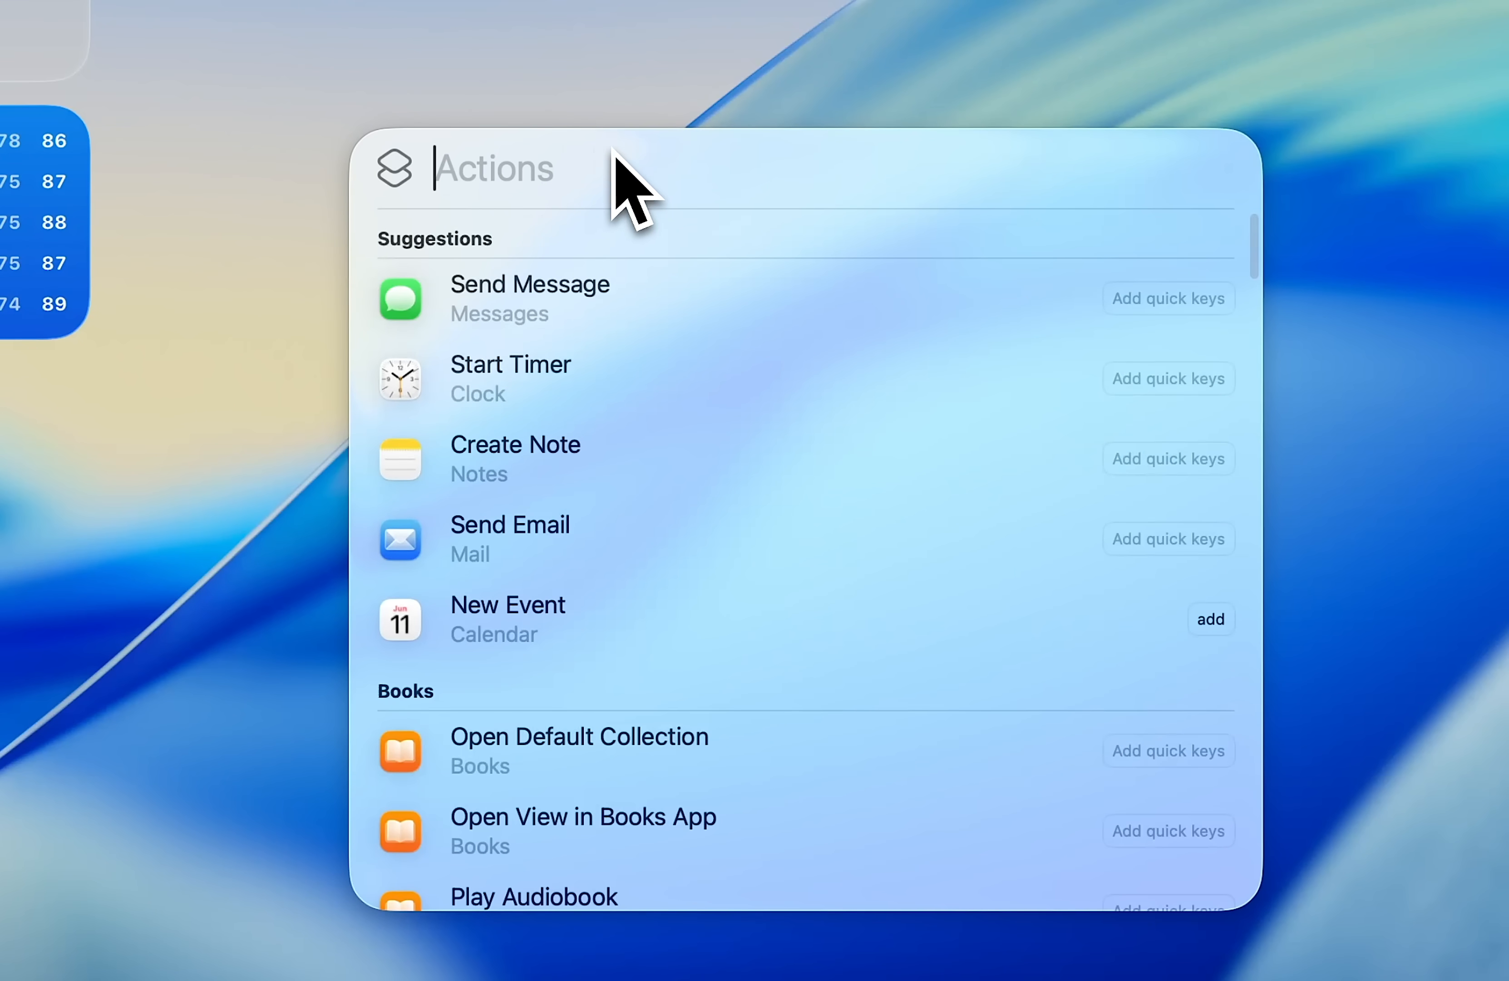
pyautogui.moveTo(613, 148); pyautogui.dragTo(495, 104)
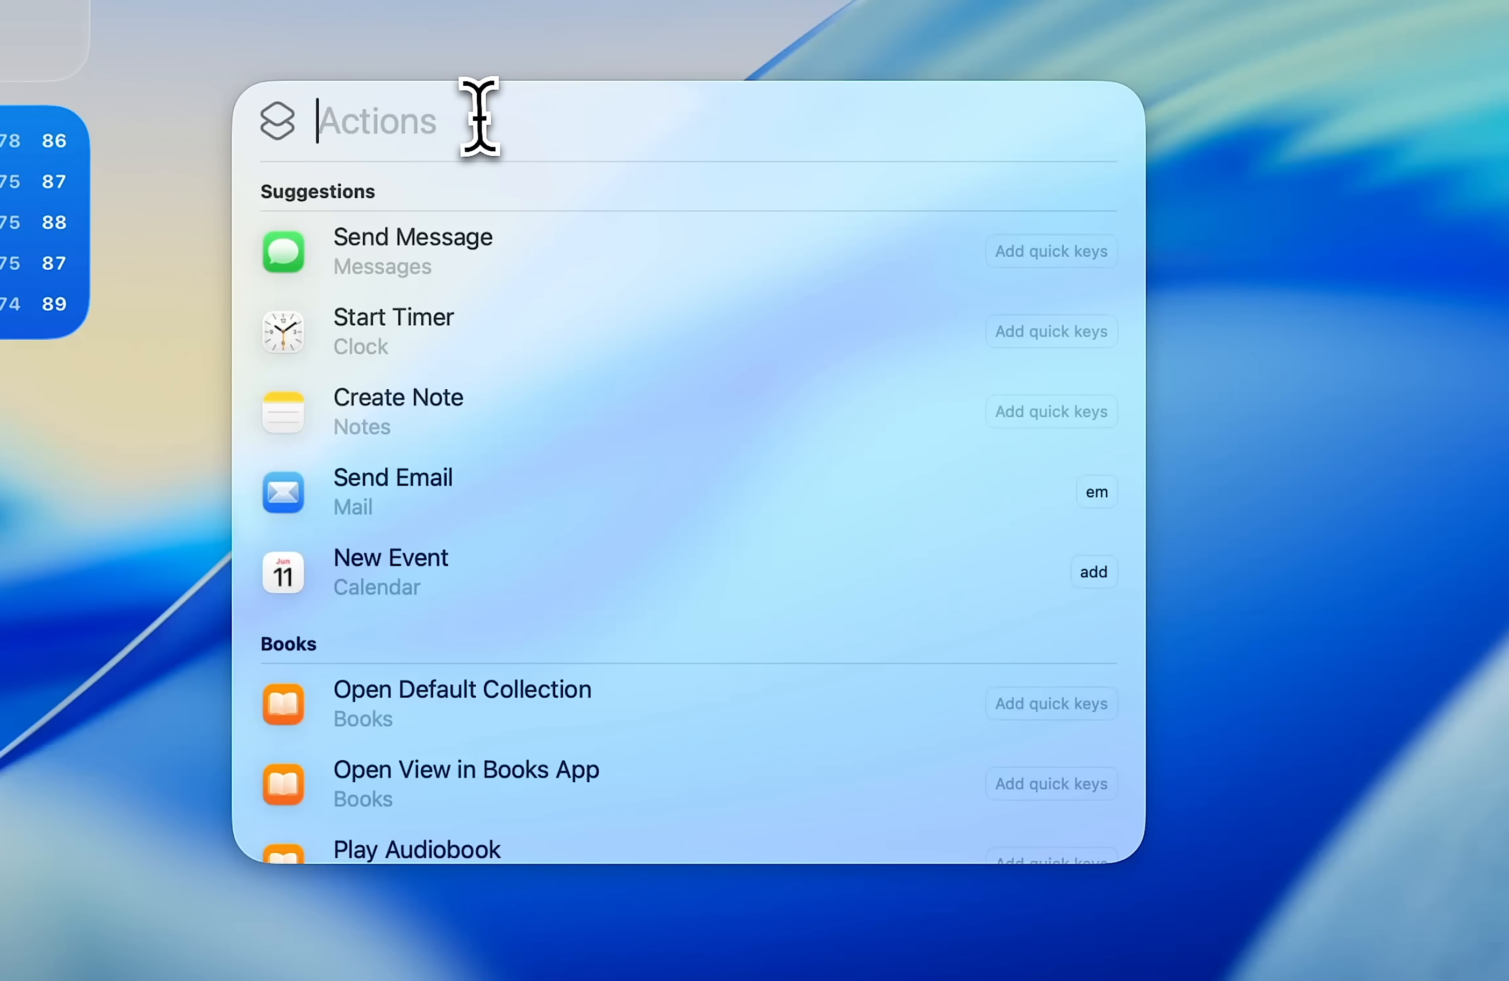
# Use the quick keys "em" to send the message "Did you finish today's tasks? Anything I can do to help?" with subject "Checking in!"
pyautogui.write('em')
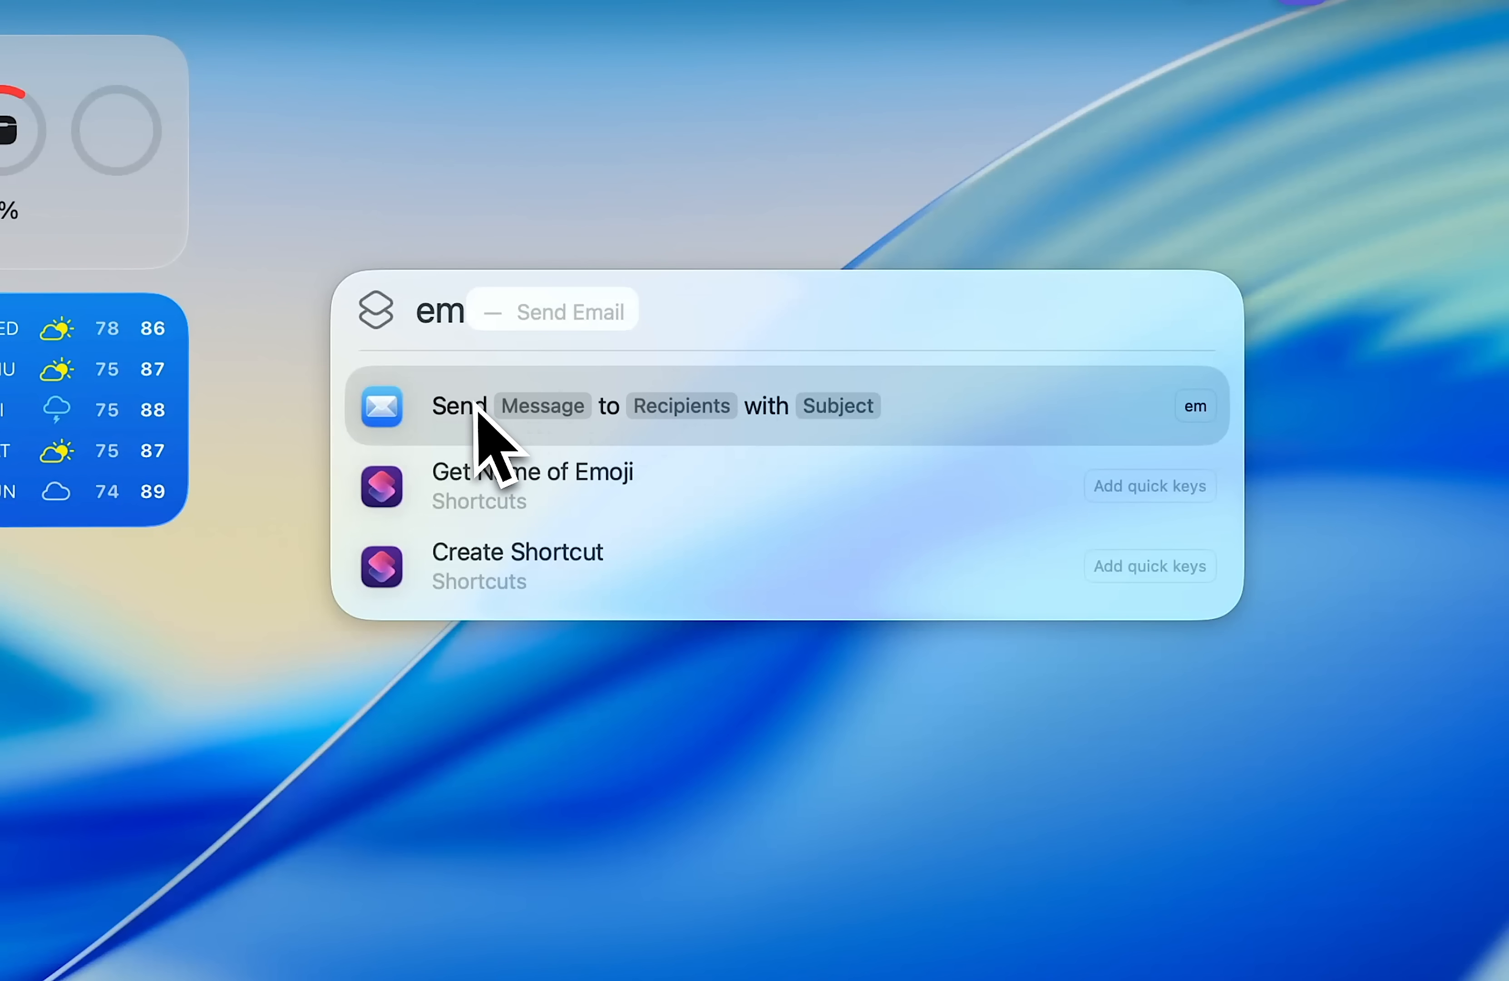
pyautogui.click(521, 414)
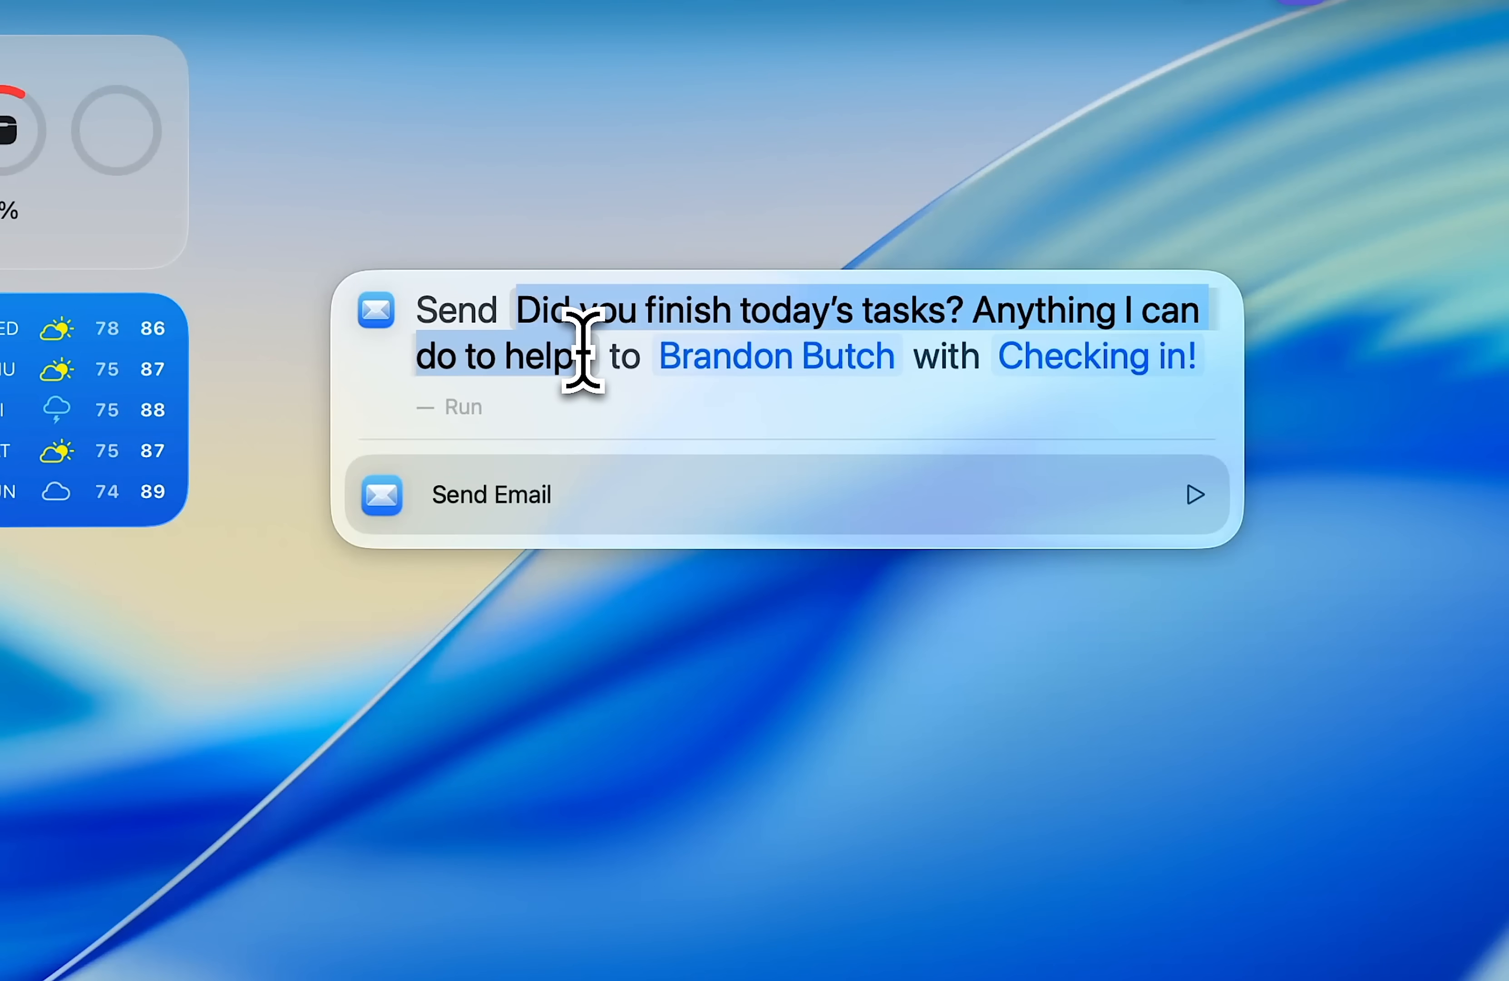
pyautogui.click(587, 350)
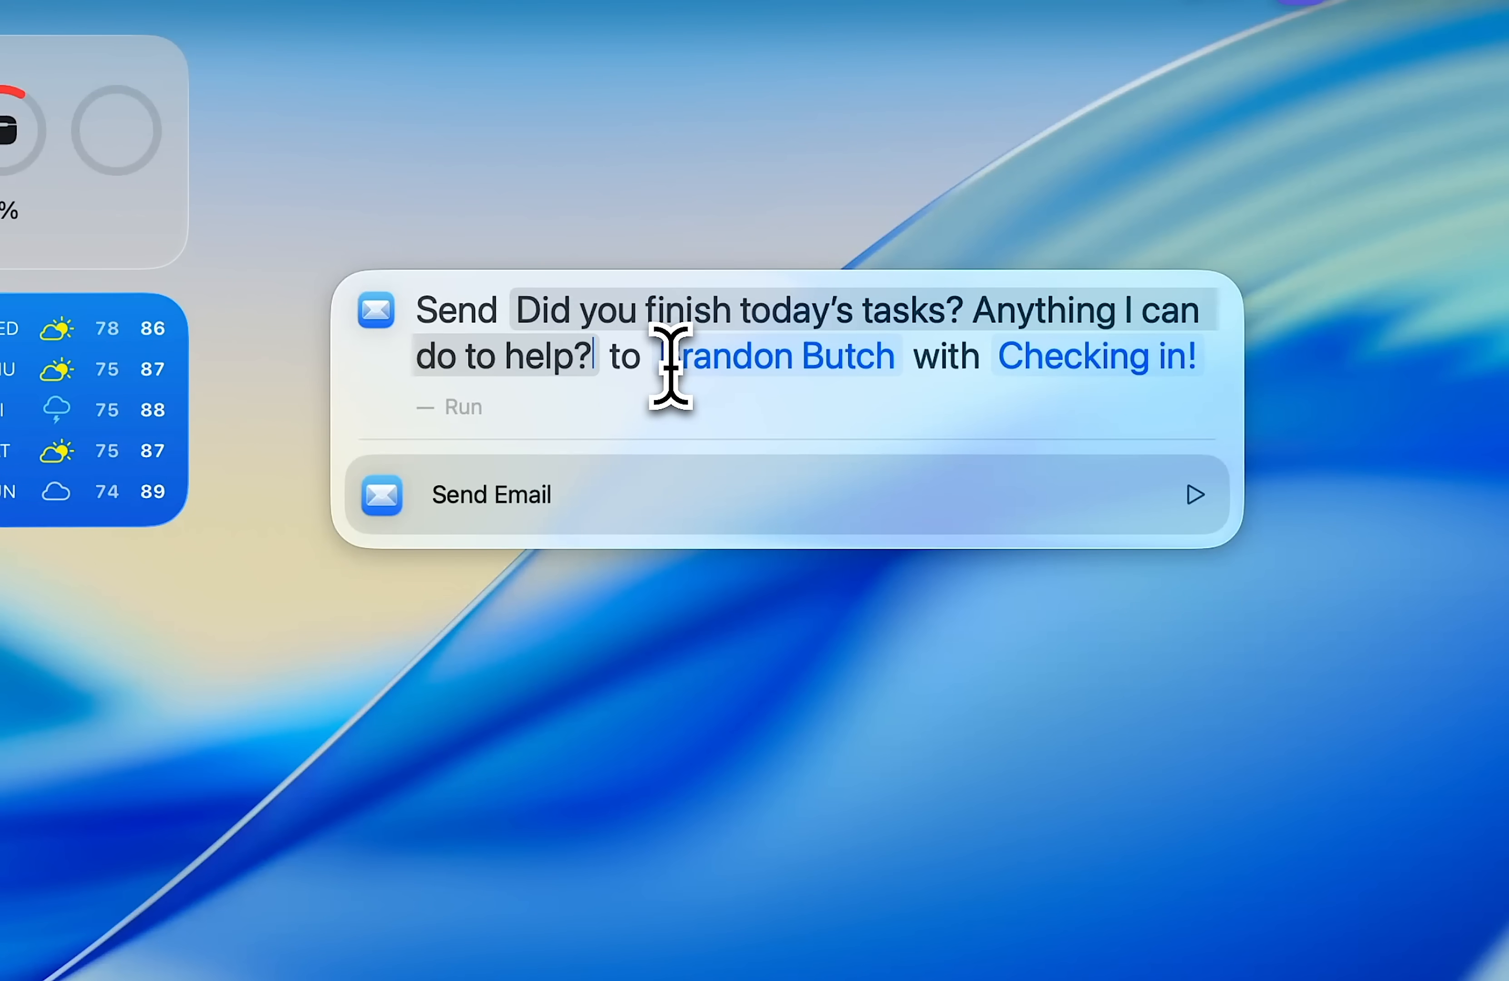
pyautogui.click(1178, 364)
pyautogui.press('Return')
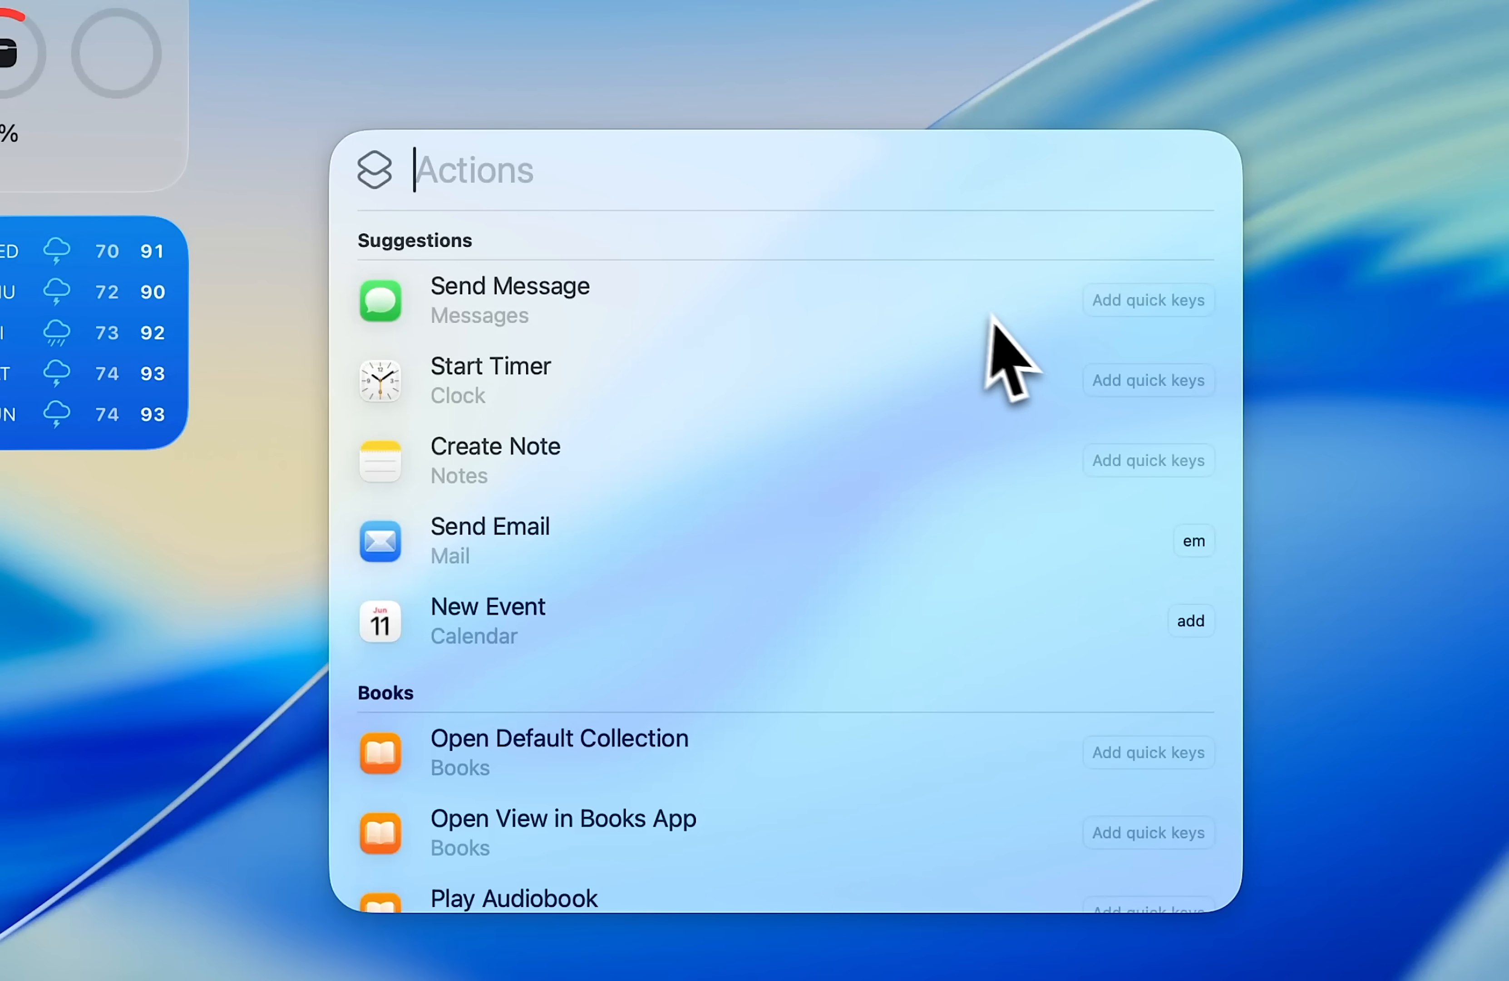
# Look through Spotlight's full actions list, from the suggestions and per-app actions to System Settings, Terminal and Voice Memos
pyautogui.scroll(-5, 905, 509)
pyautogui.scroll(-15, 905, 510)
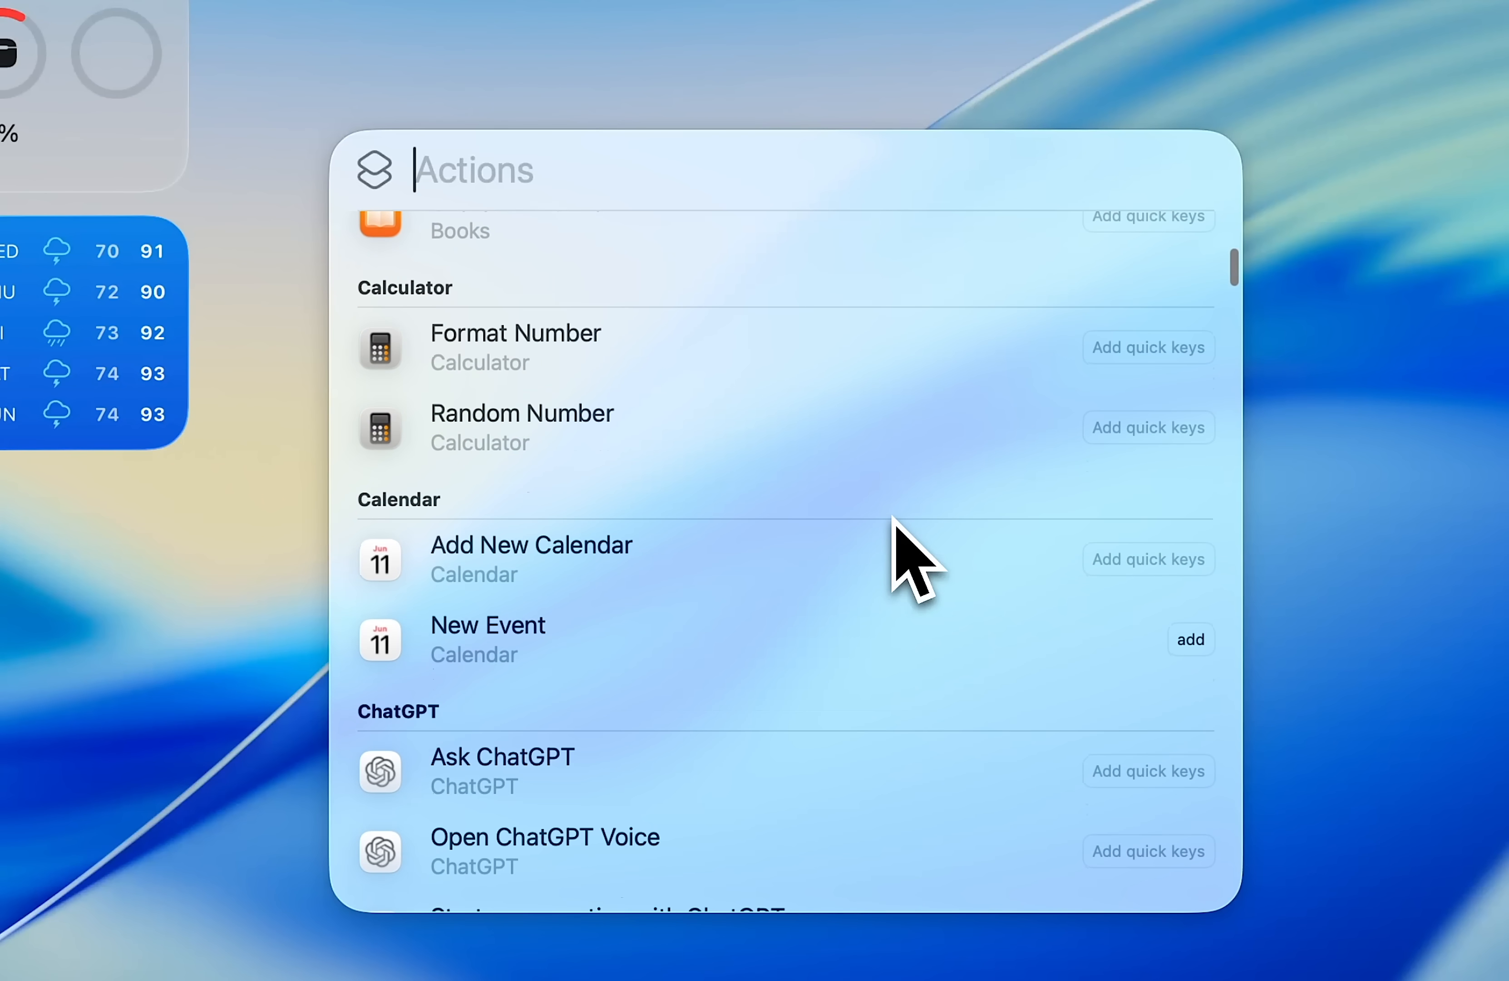
pyautogui.scroll(-17, 751, 462)
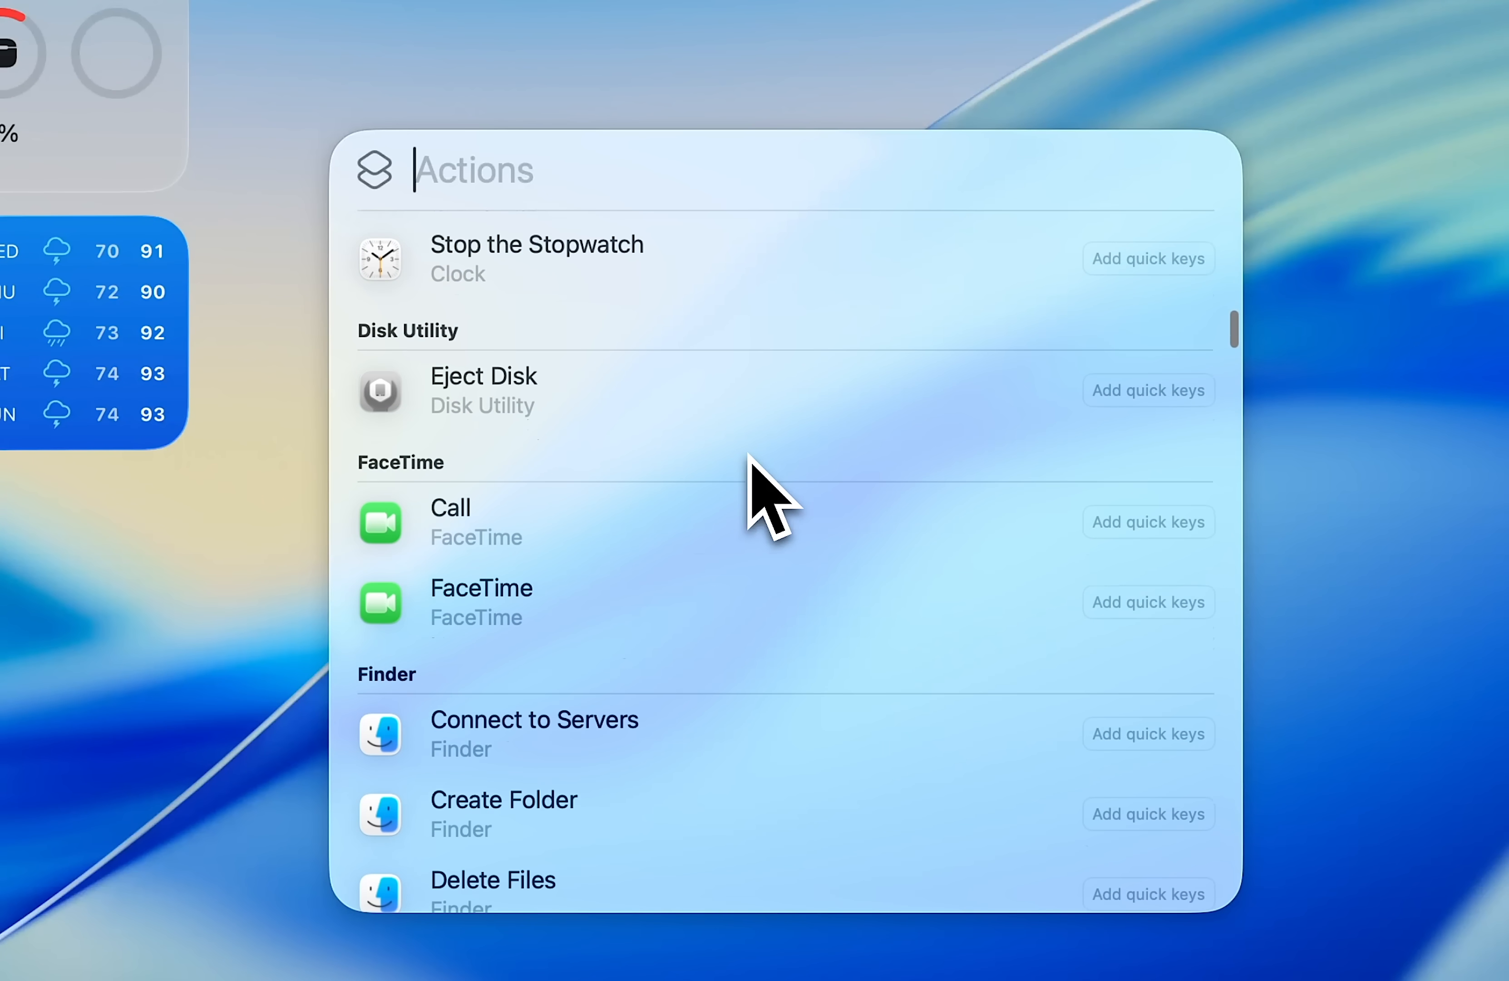
pyautogui.scroll(1, 701, 446)
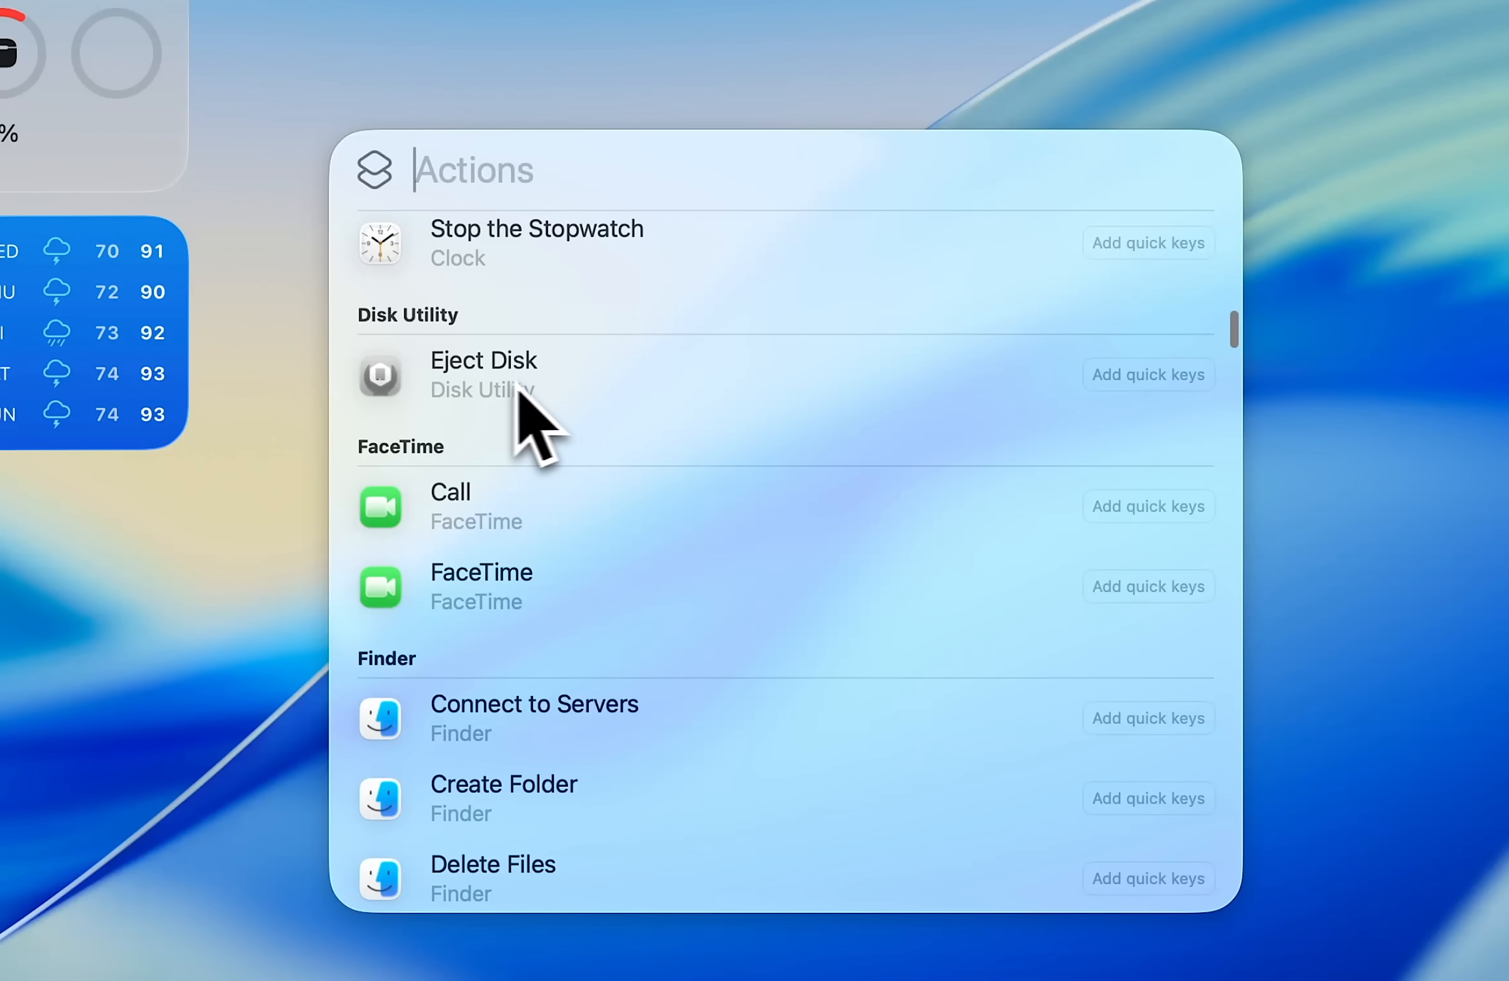
pyautogui.scroll(-5, 507, 567)
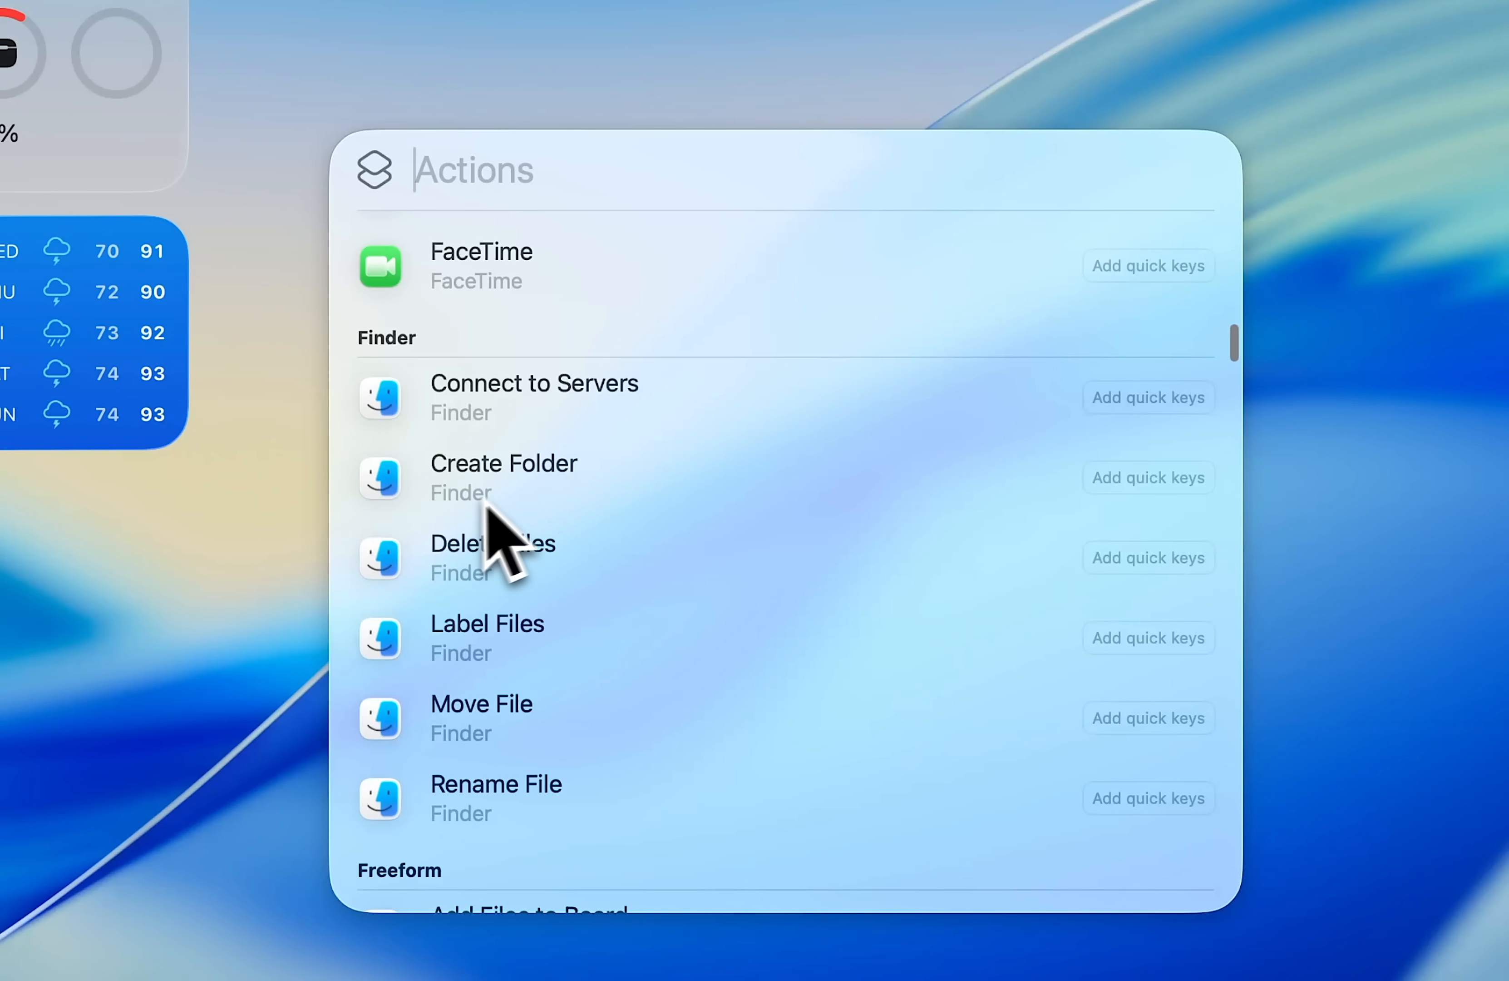
pyautogui.scroll(-20, 608, 573)
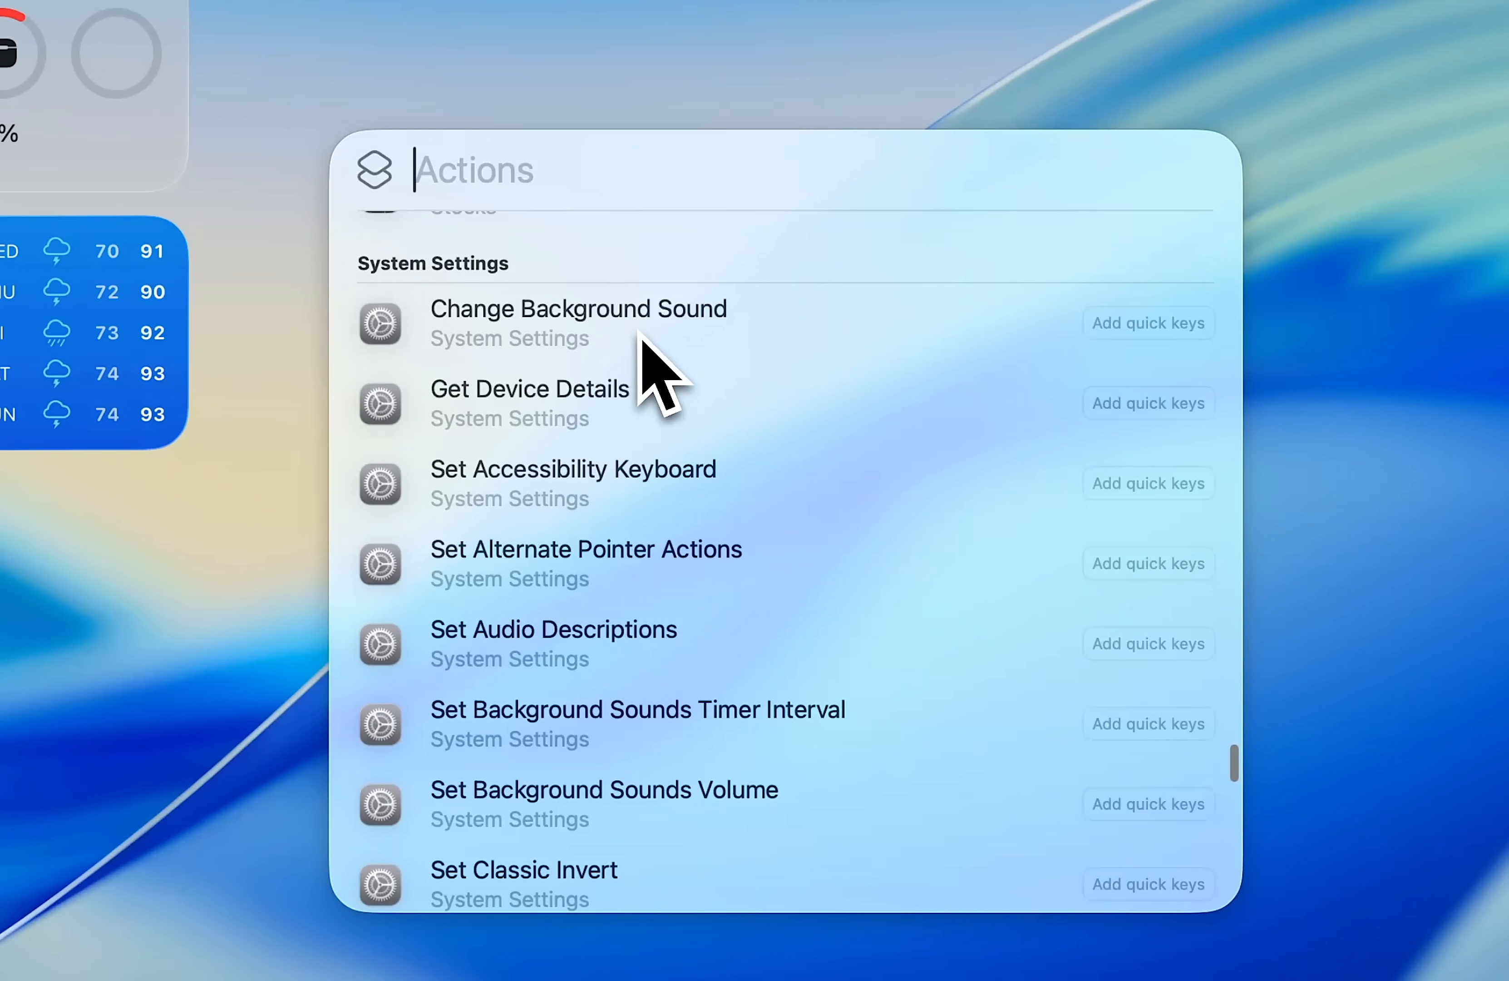
pyautogui.scroll(-15, 637, 338)
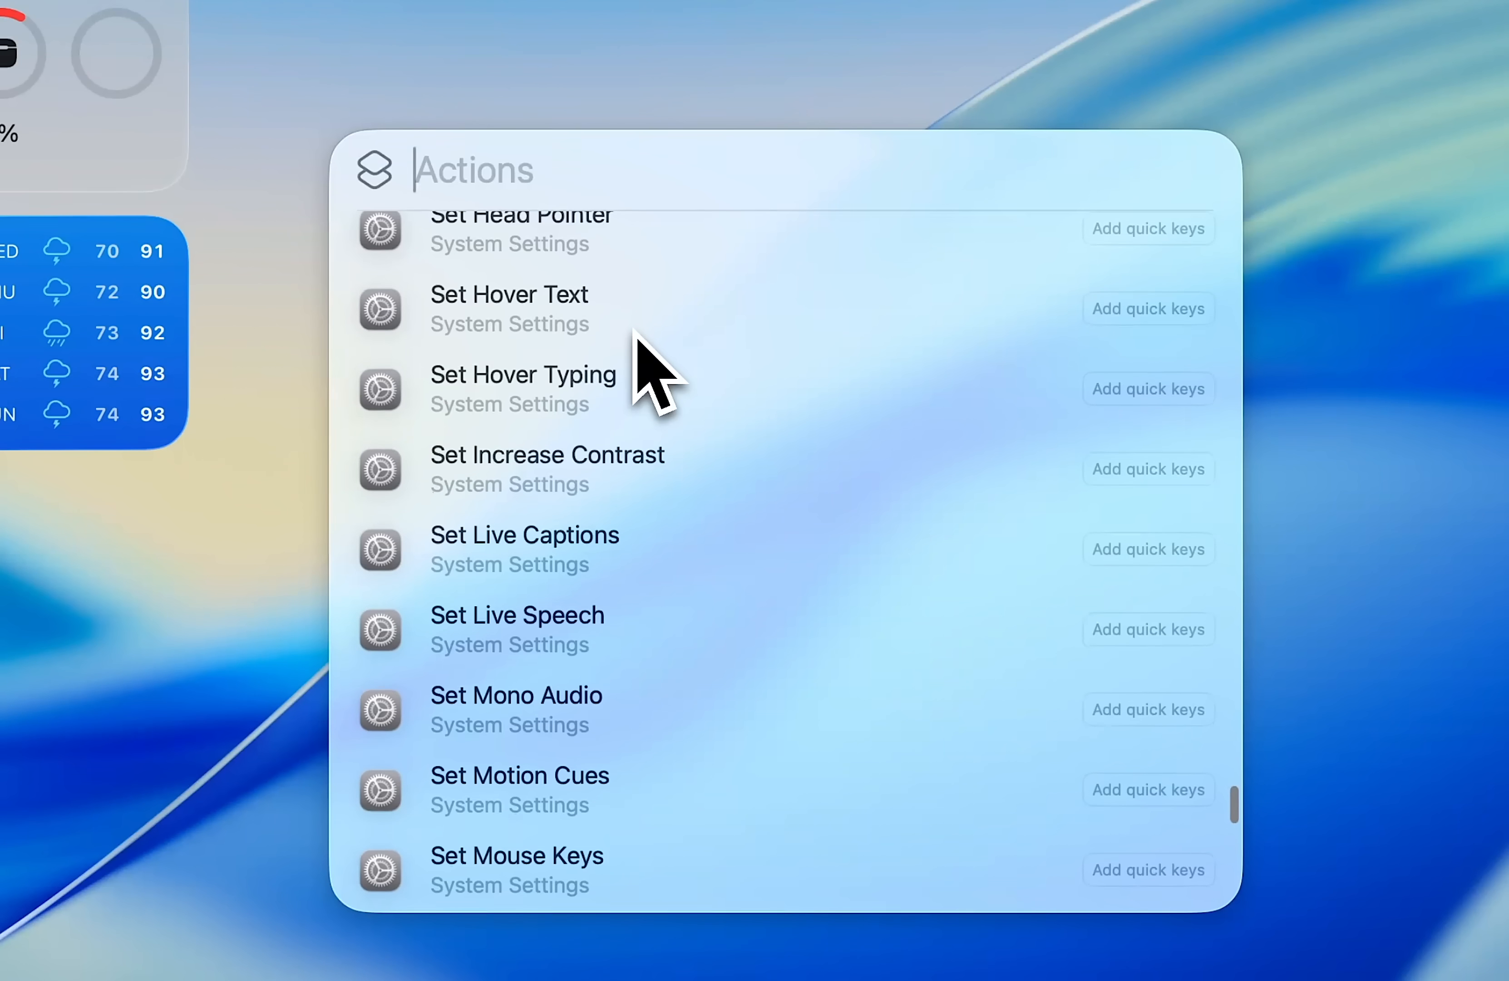
pyautogui.scroll(-20, 567, 343)
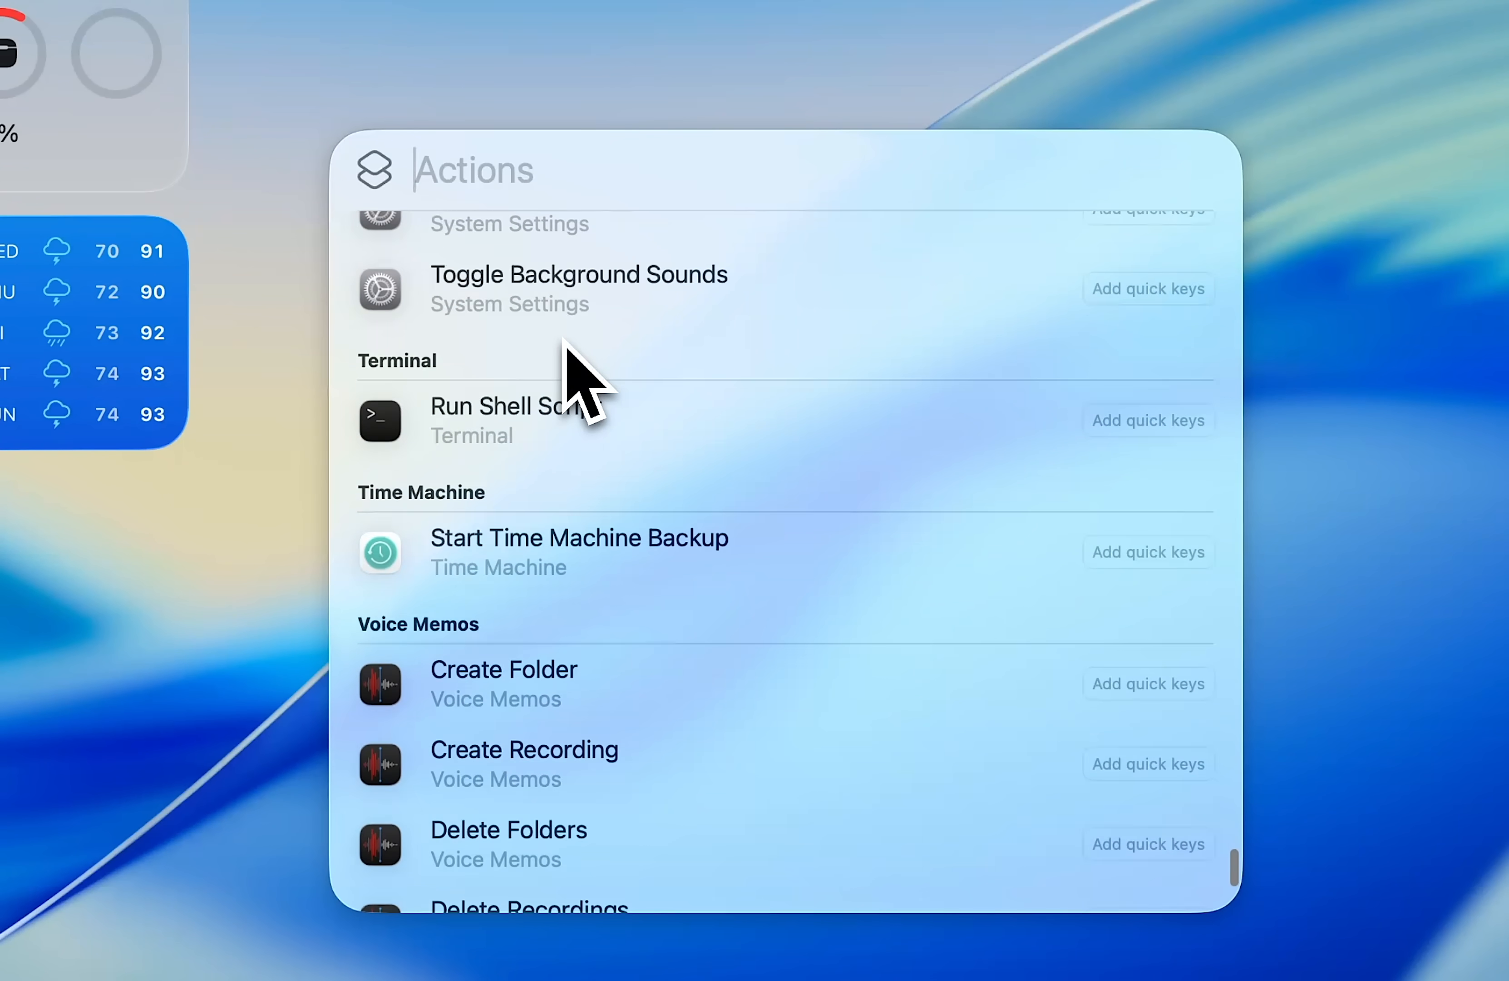
pyautogui.scroll(3, 566, 343)
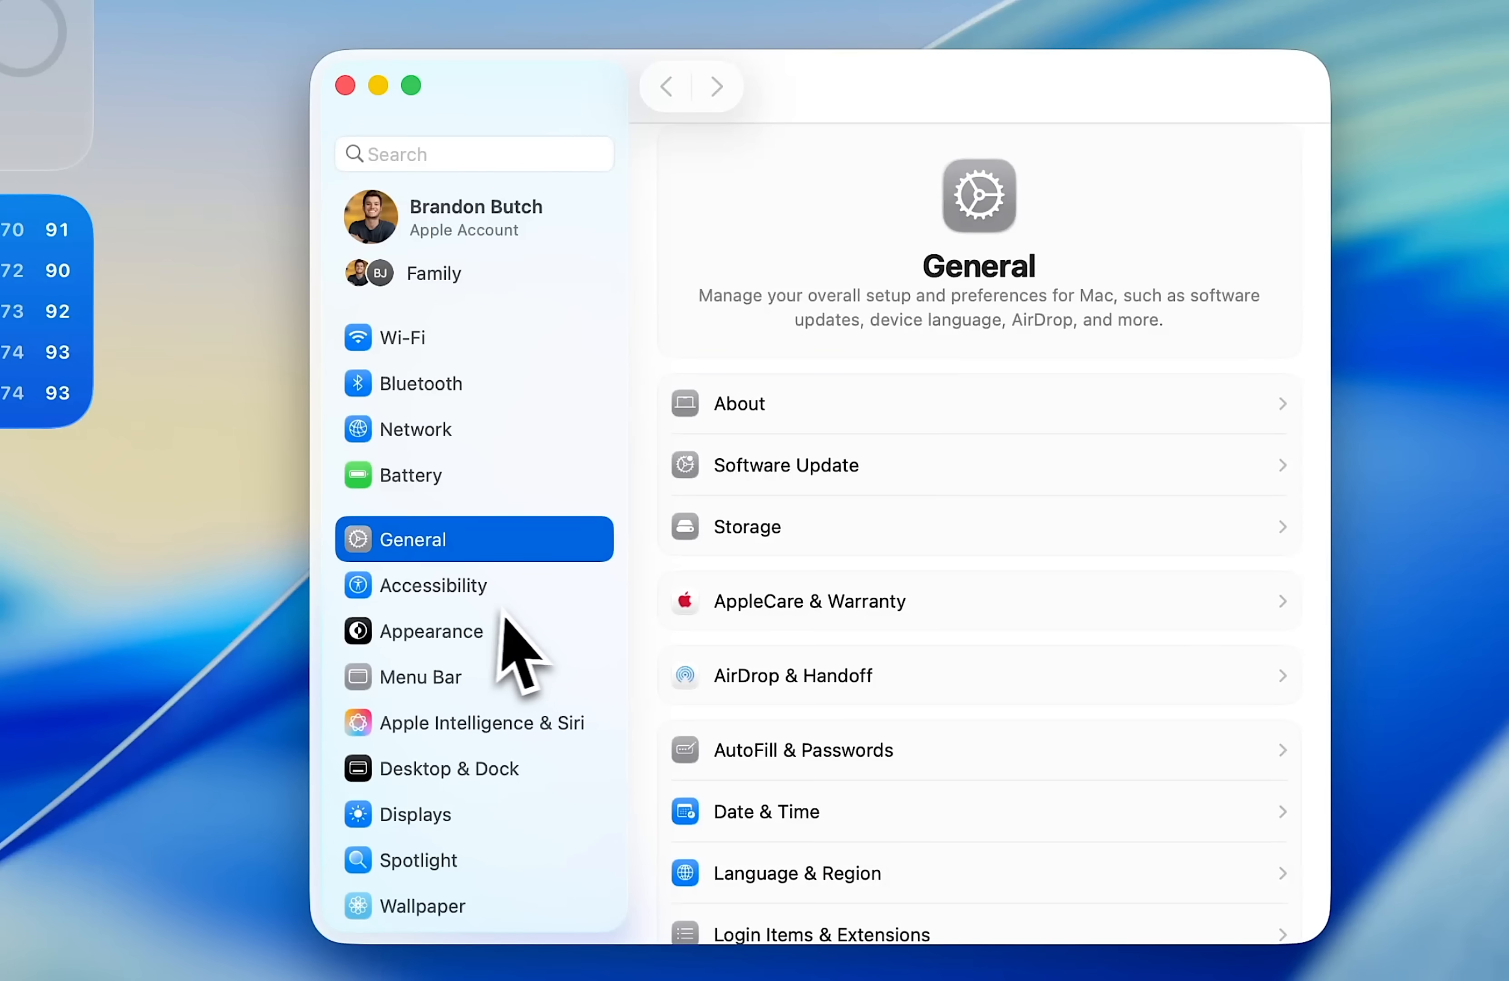
# Open the Spotlight page in System Settings and examine the quick keys reset option and the per-app results switches
pyautogui.scroll(-8, 519, 641)
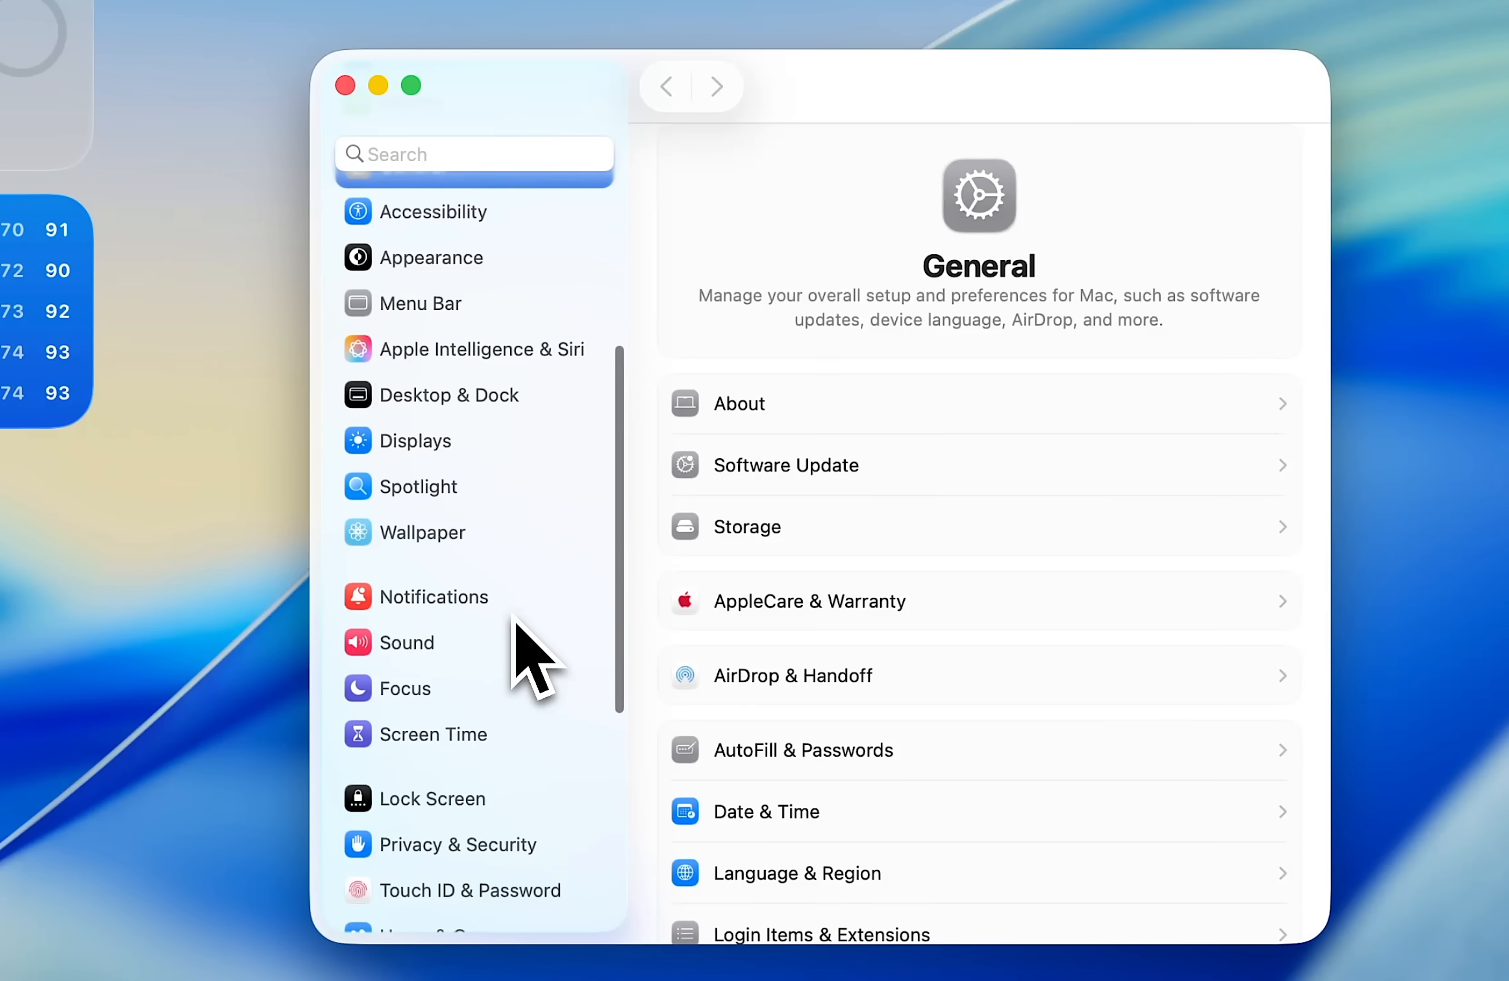
pyautogui.click(440, 487)
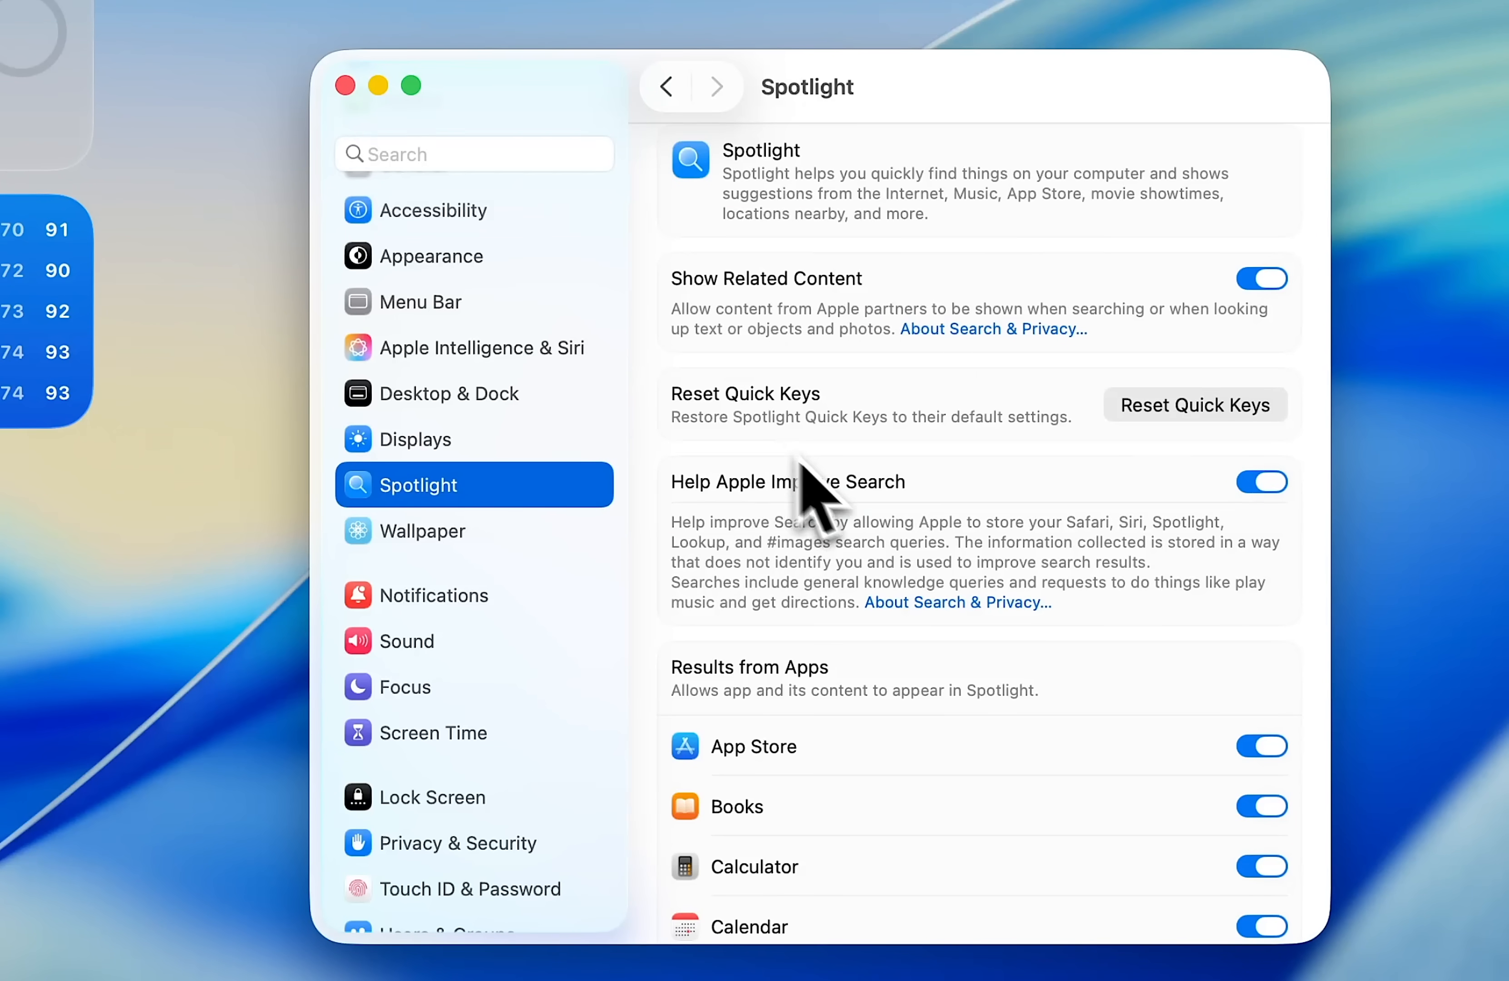
pyautogui.scroll(-10, 939, 624)
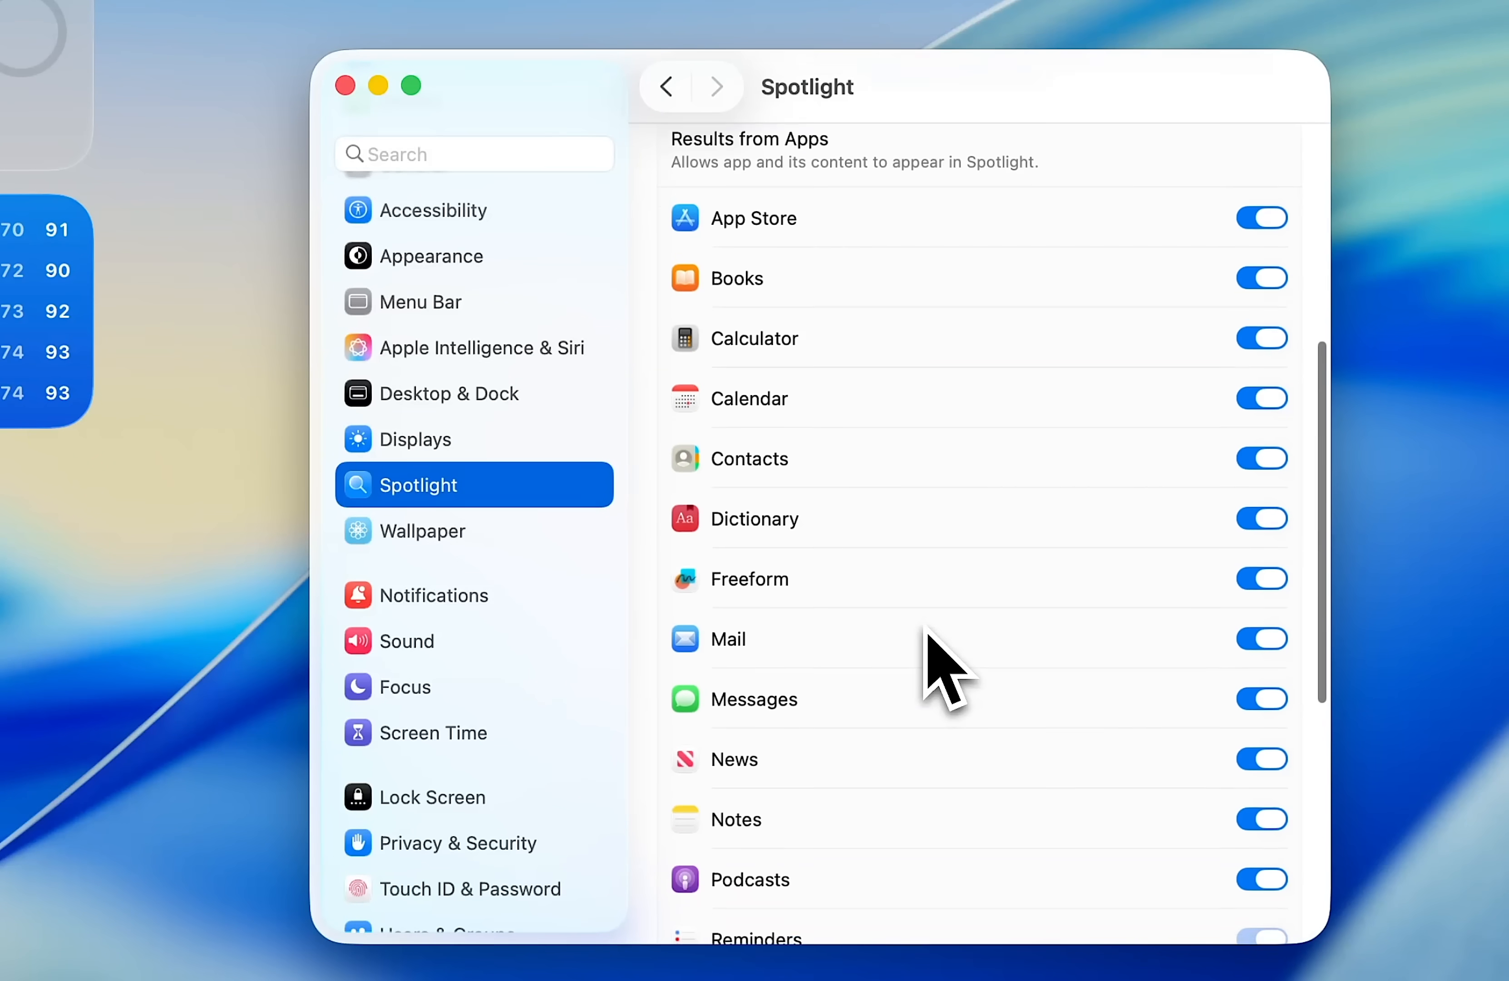
pyautogui.scroll(-20, 1013, 474)
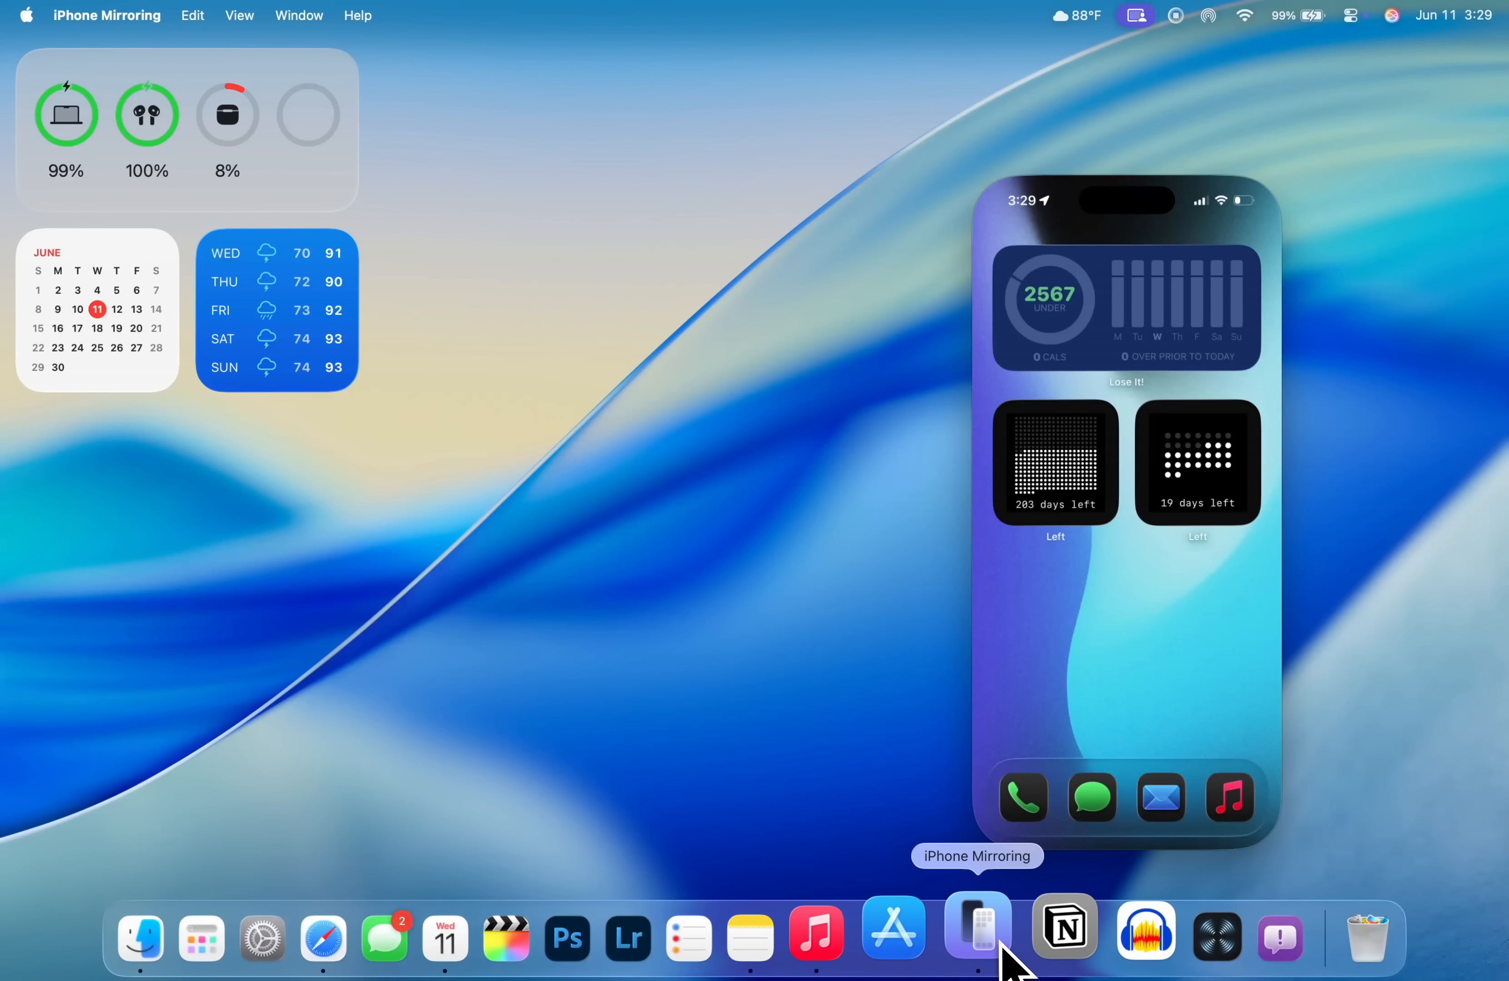
# Open Spotlight, remove the Actions filter, search for "cargurus" across everything and clear the query
pyautogui.press('super+space')
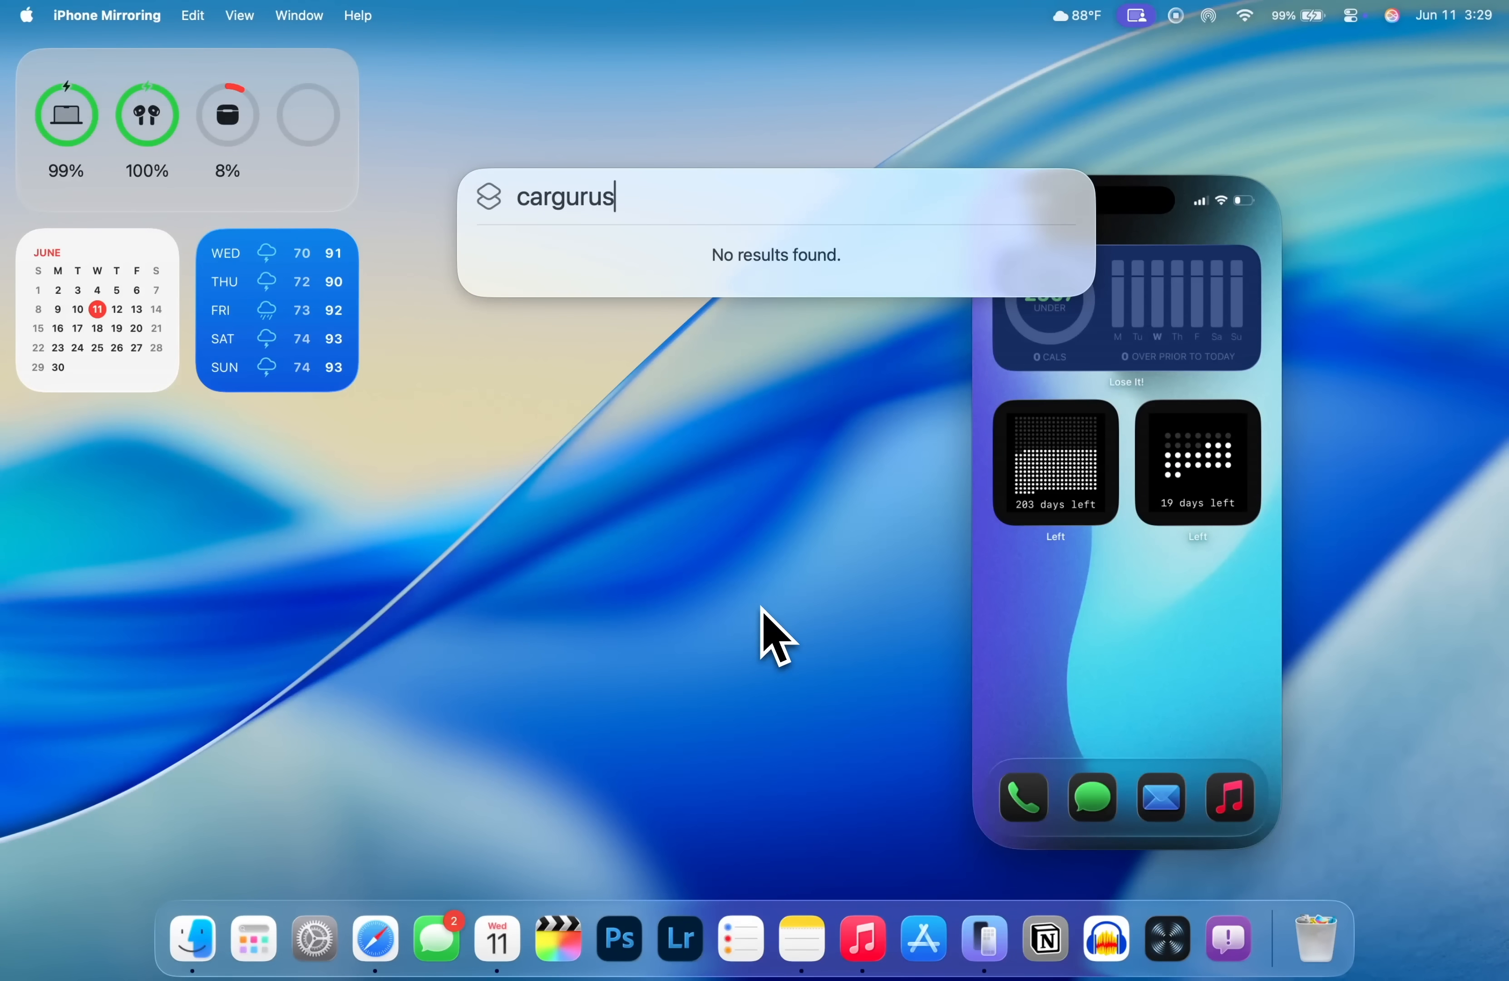
pyautogui.press('super+3')
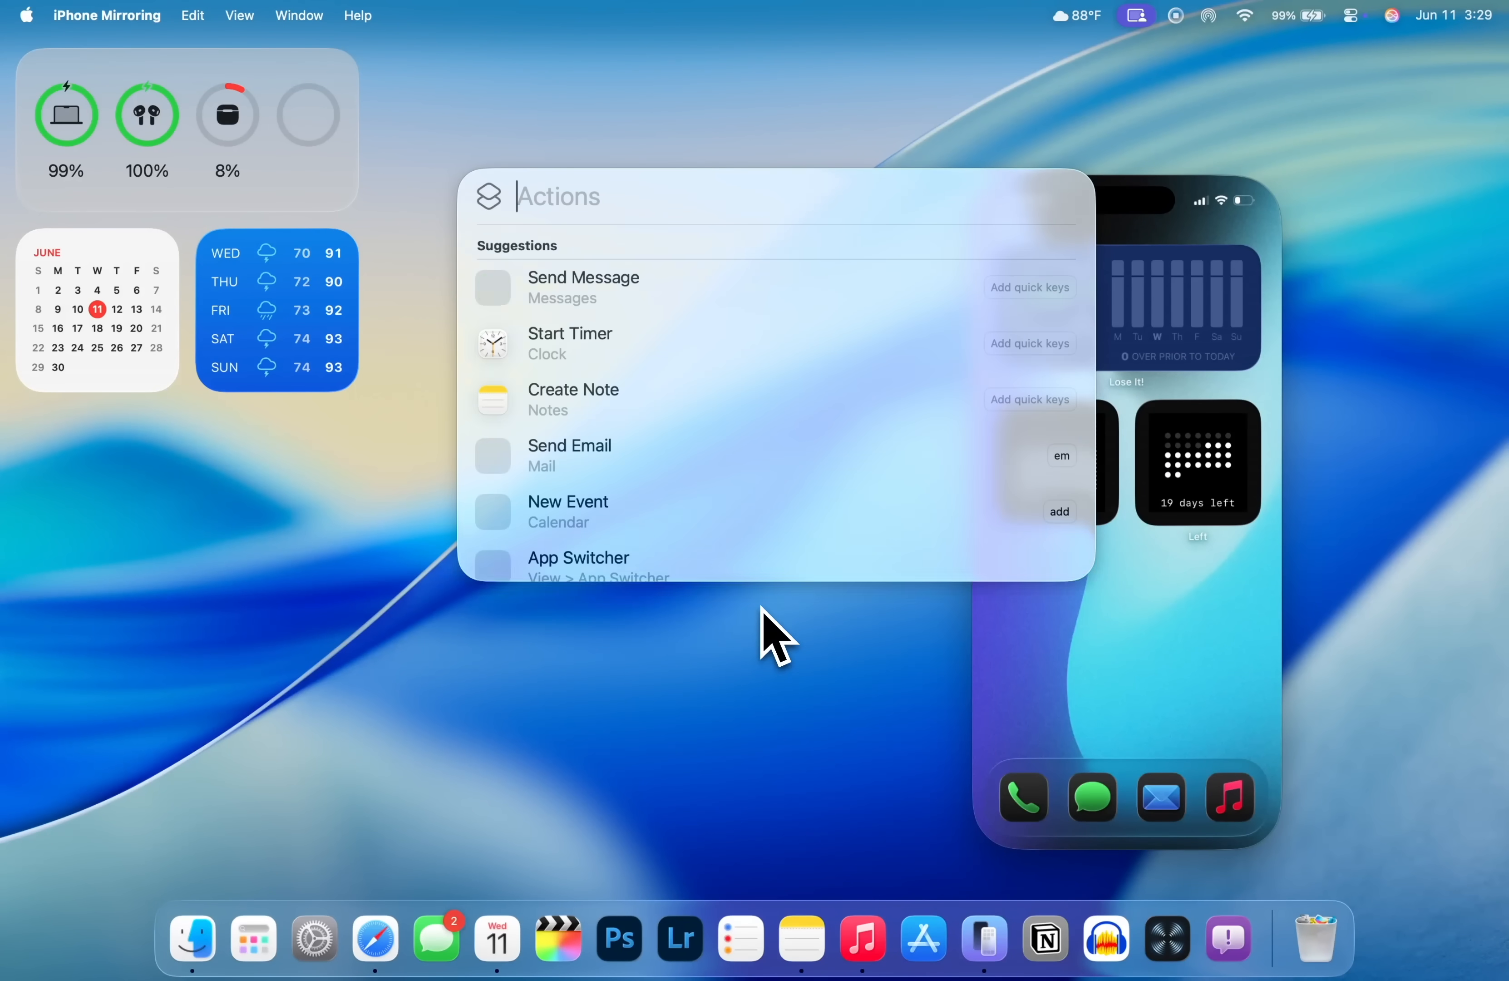
pyautogui.click(491, 196)
pyautogui.write('carg')
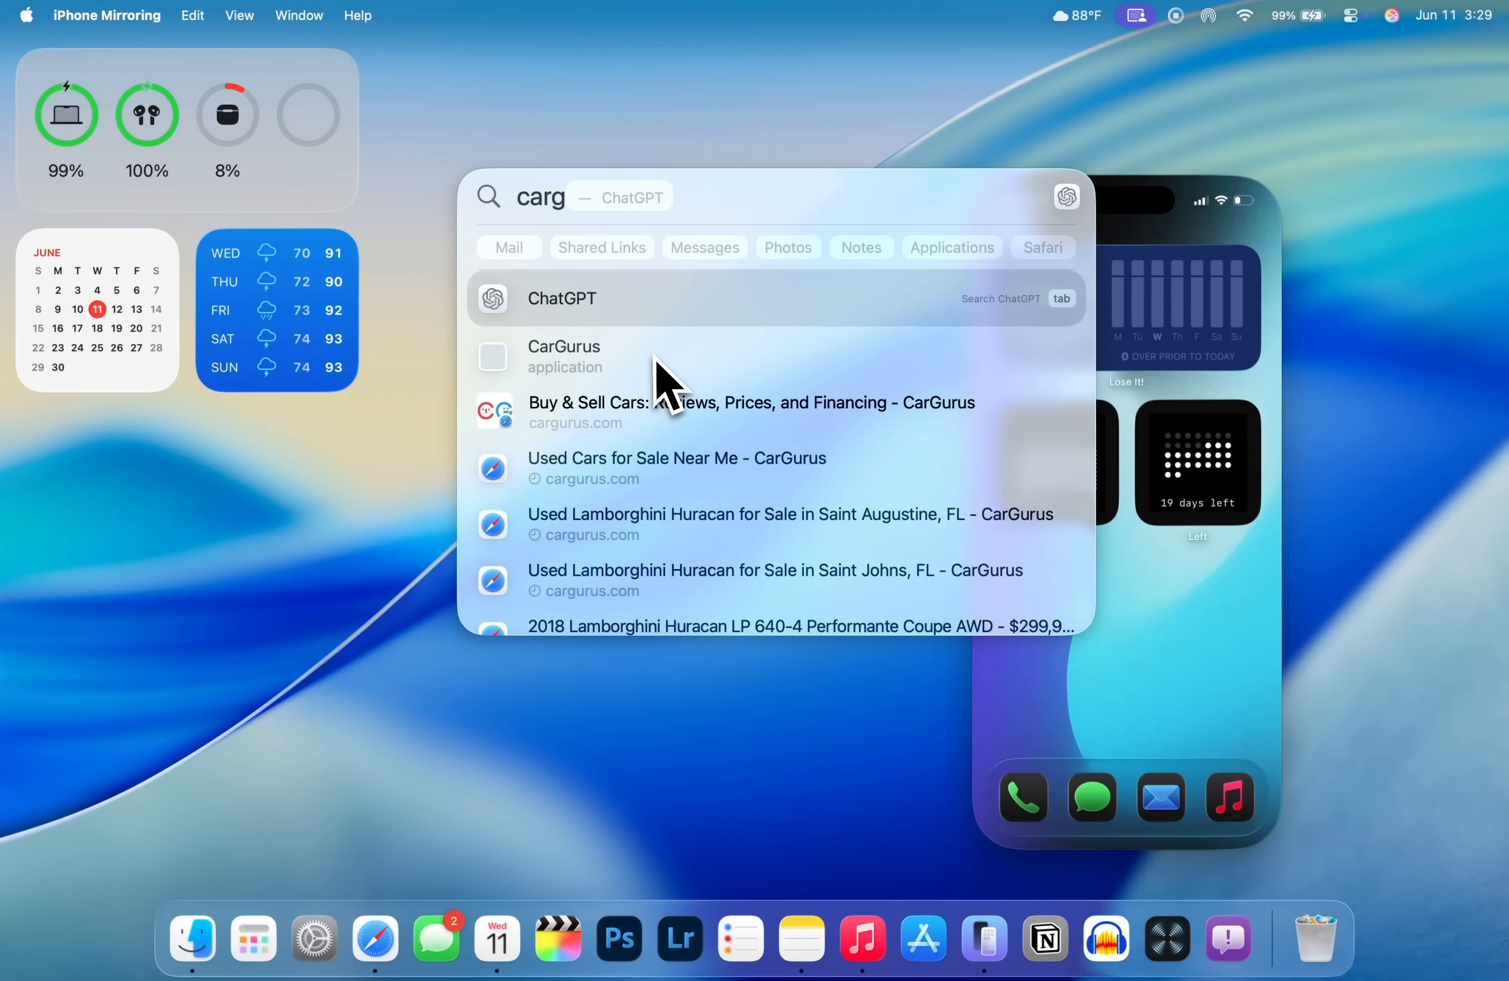
pyautogui.write('urus')
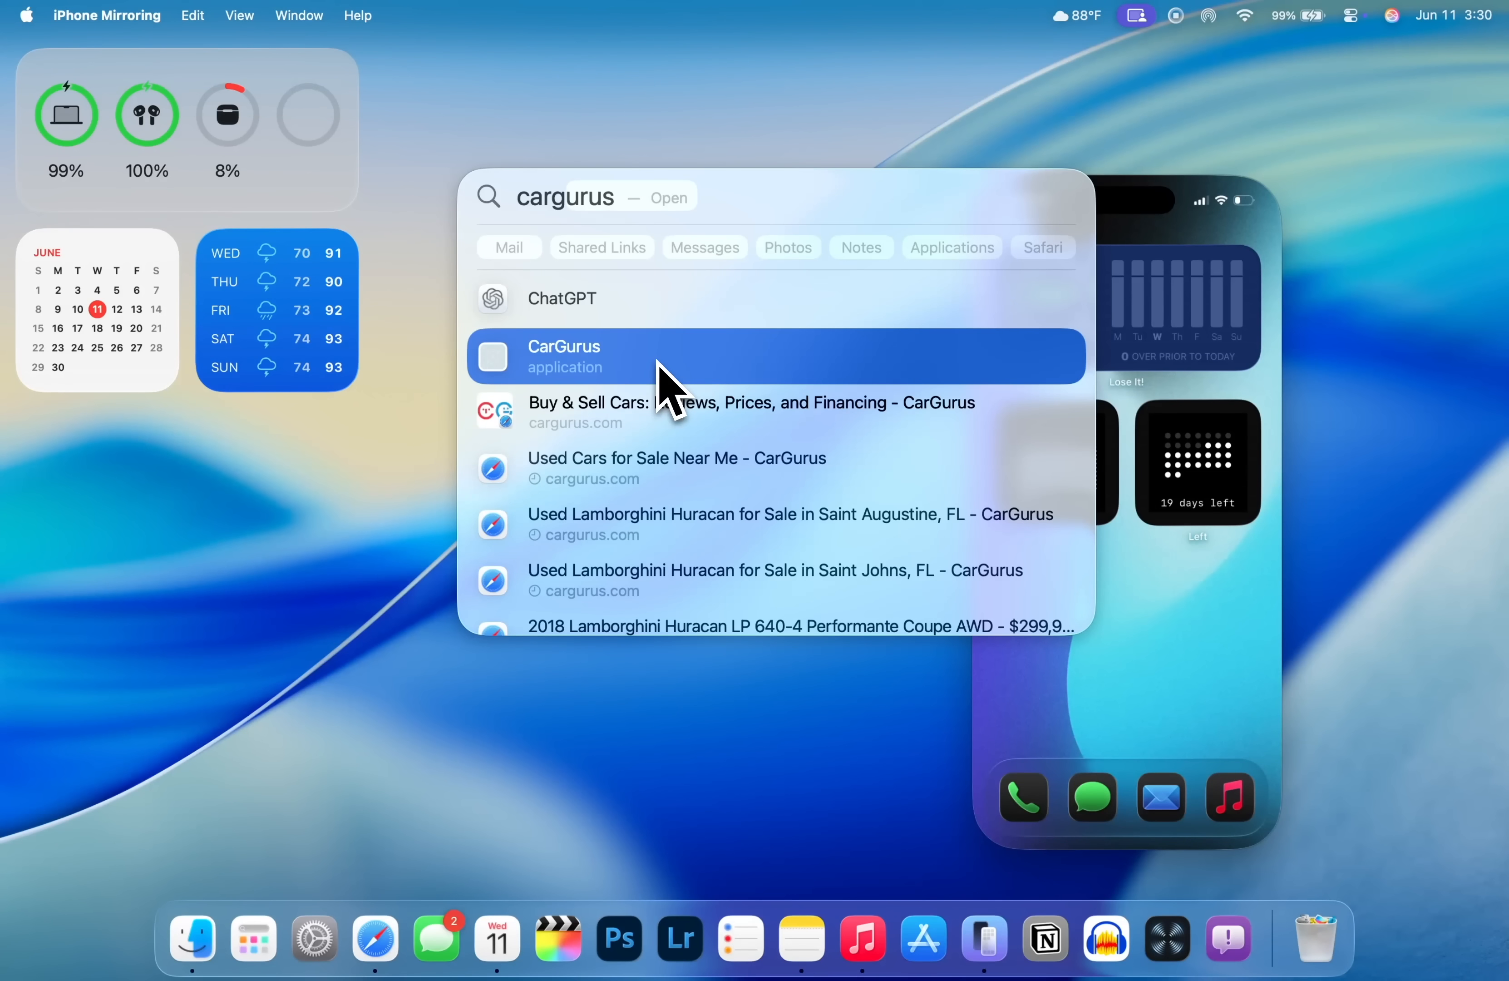
pyautogui.press('BackSpace')
pyautogui.press('BackSpace')
pyautogui.press('BackSpace')
pyautogui.press('BackSpace')
pyautogui.press('BackSpace')
pyautogui.press('BackSpace')
pyautogui.press('BackSpace')
pyautogui.press('BackSpace')
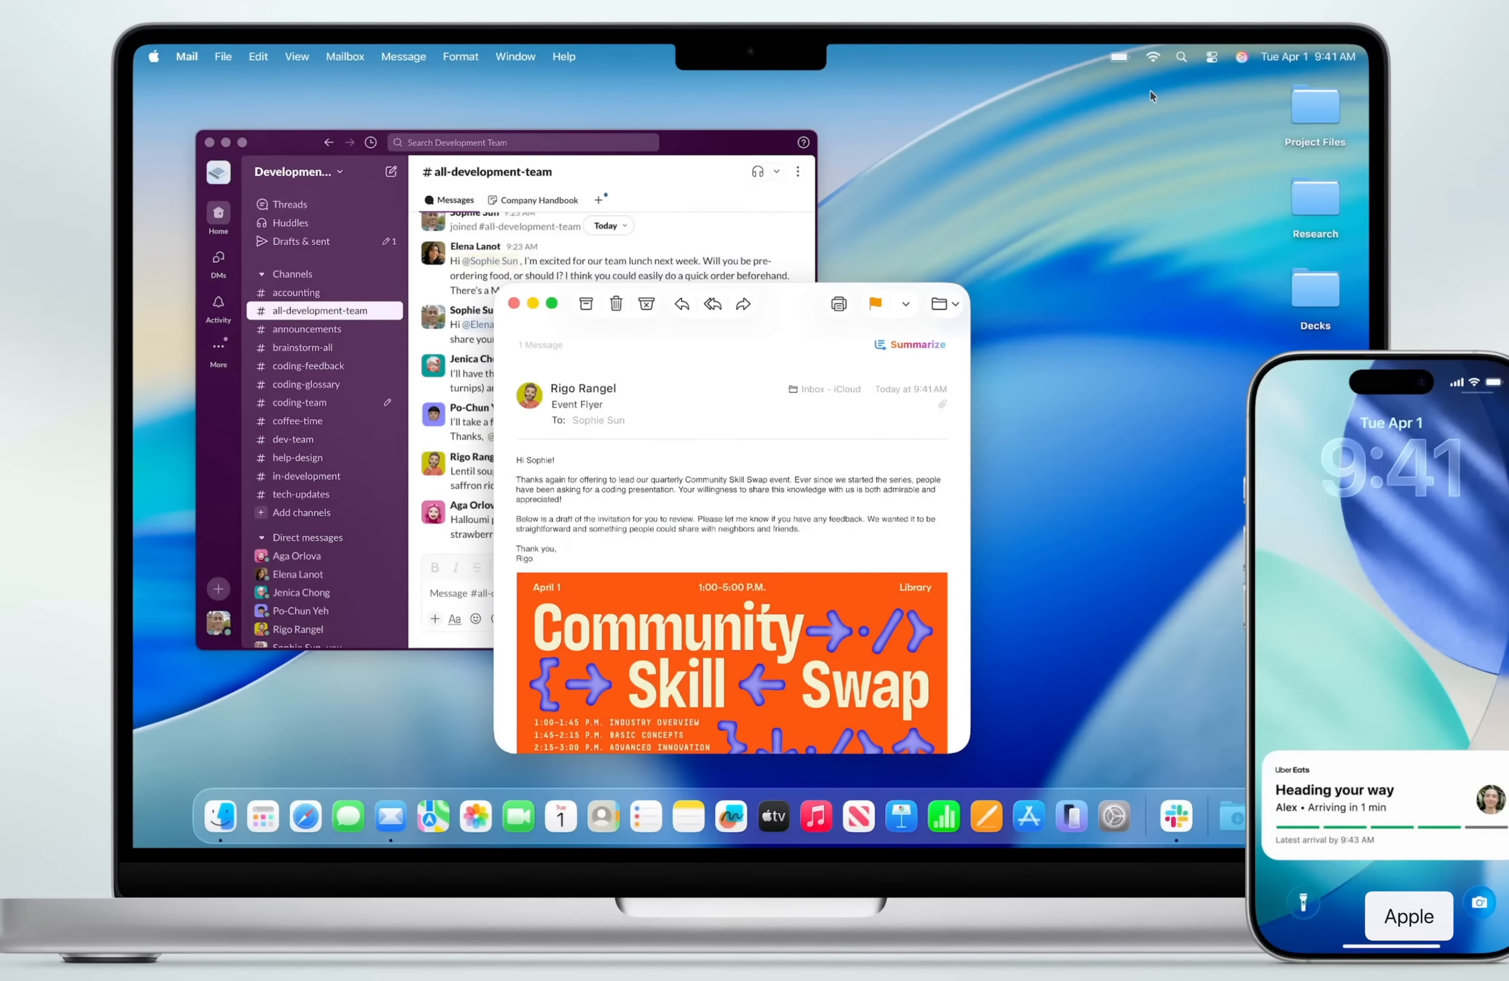
pyautogui.click(1066, 59)
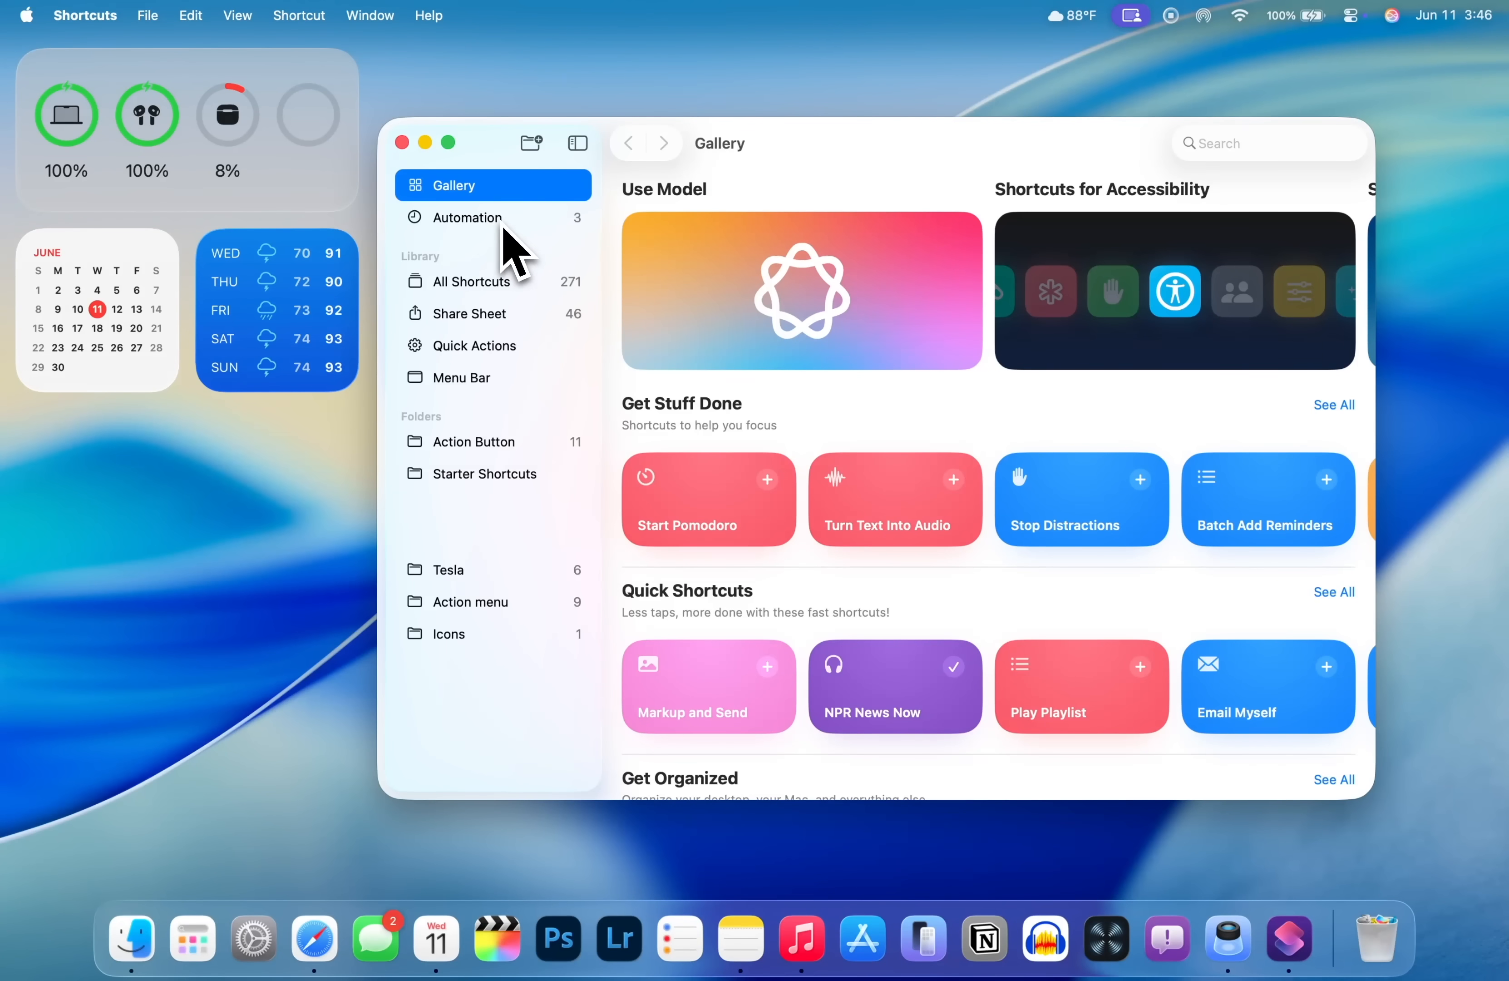
# Start a new automation in Shortcuts and look through the available triggers down to External Drive
pyautogui.click(471, 218)
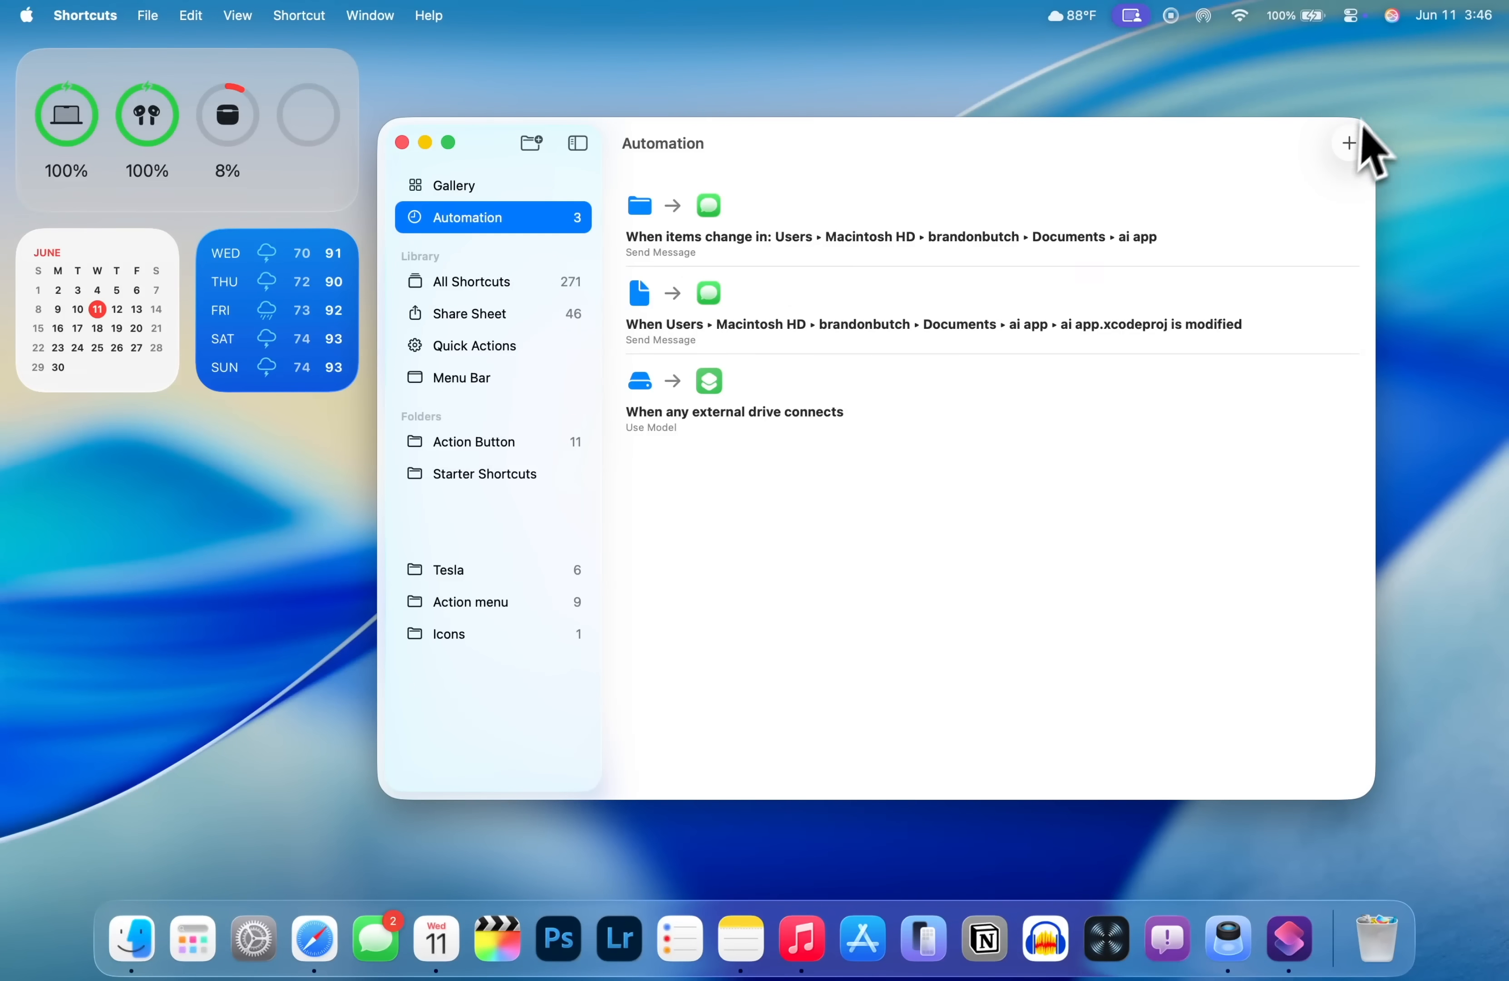
pyautogui.click(1350, 143)
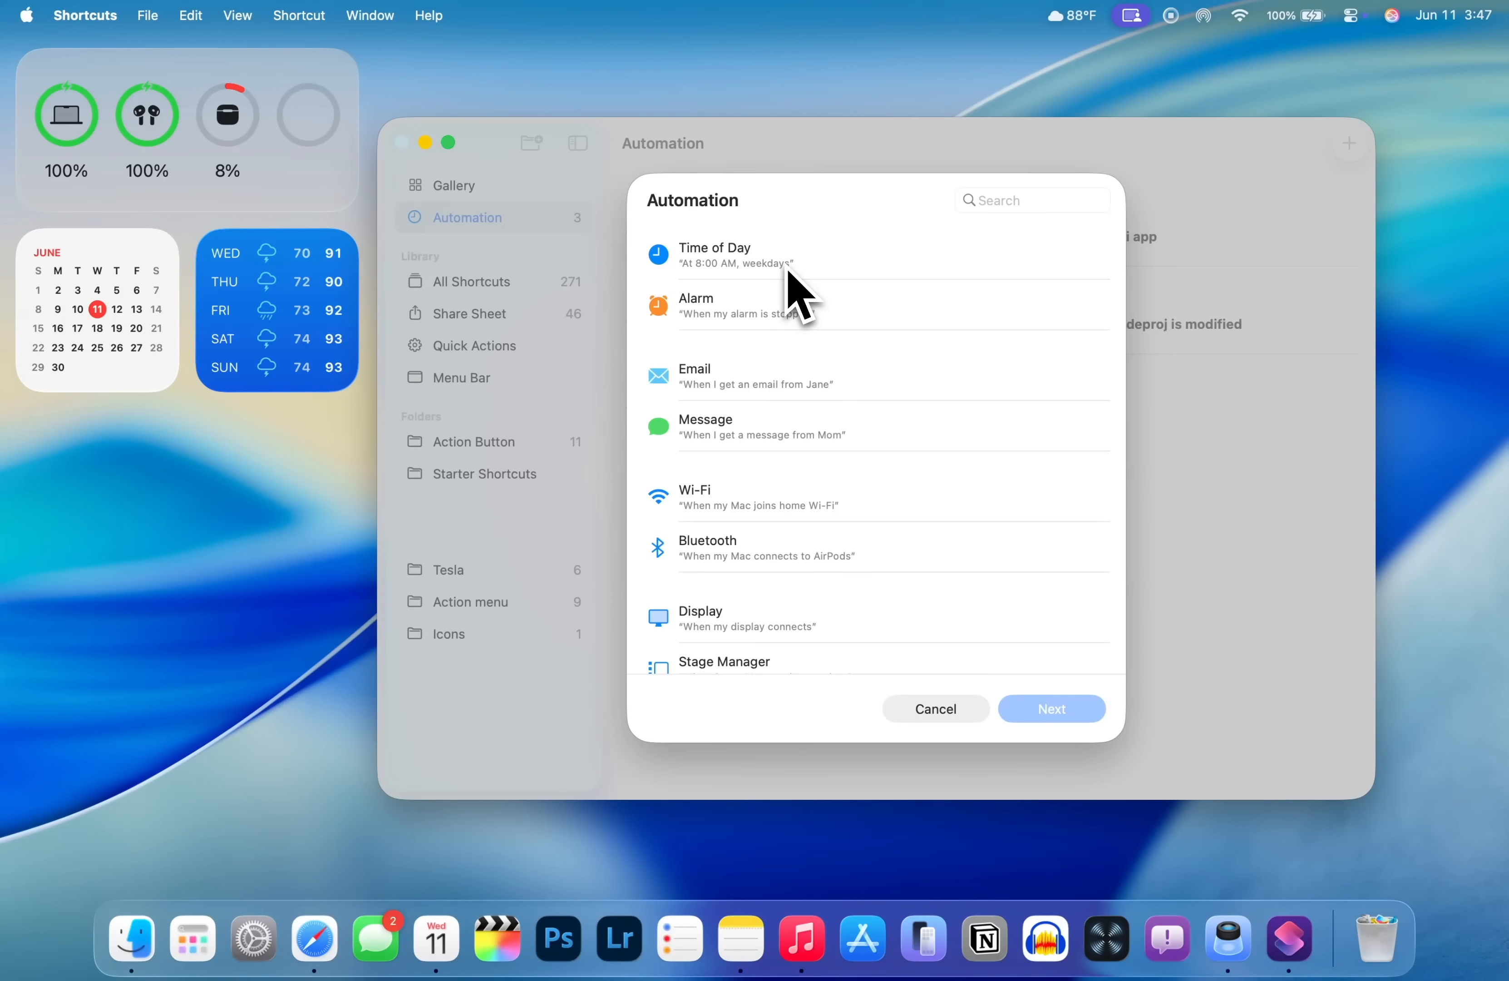
pyautogui.scroll(-2, 761, 331)
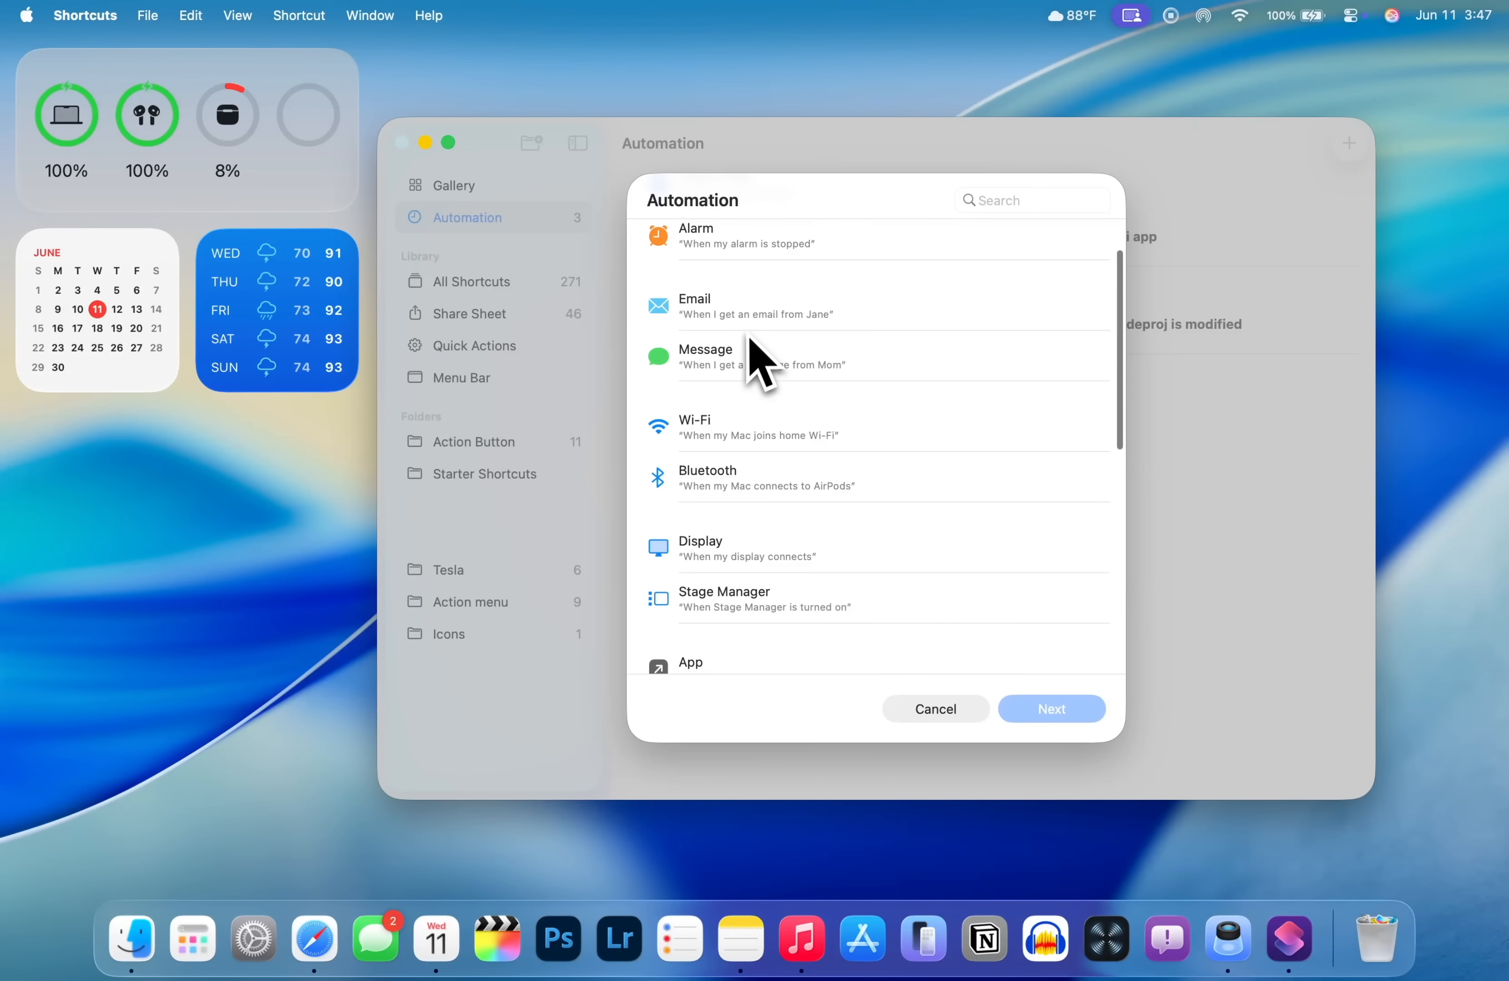
pyautogui.scroll(-3, 772, 395)
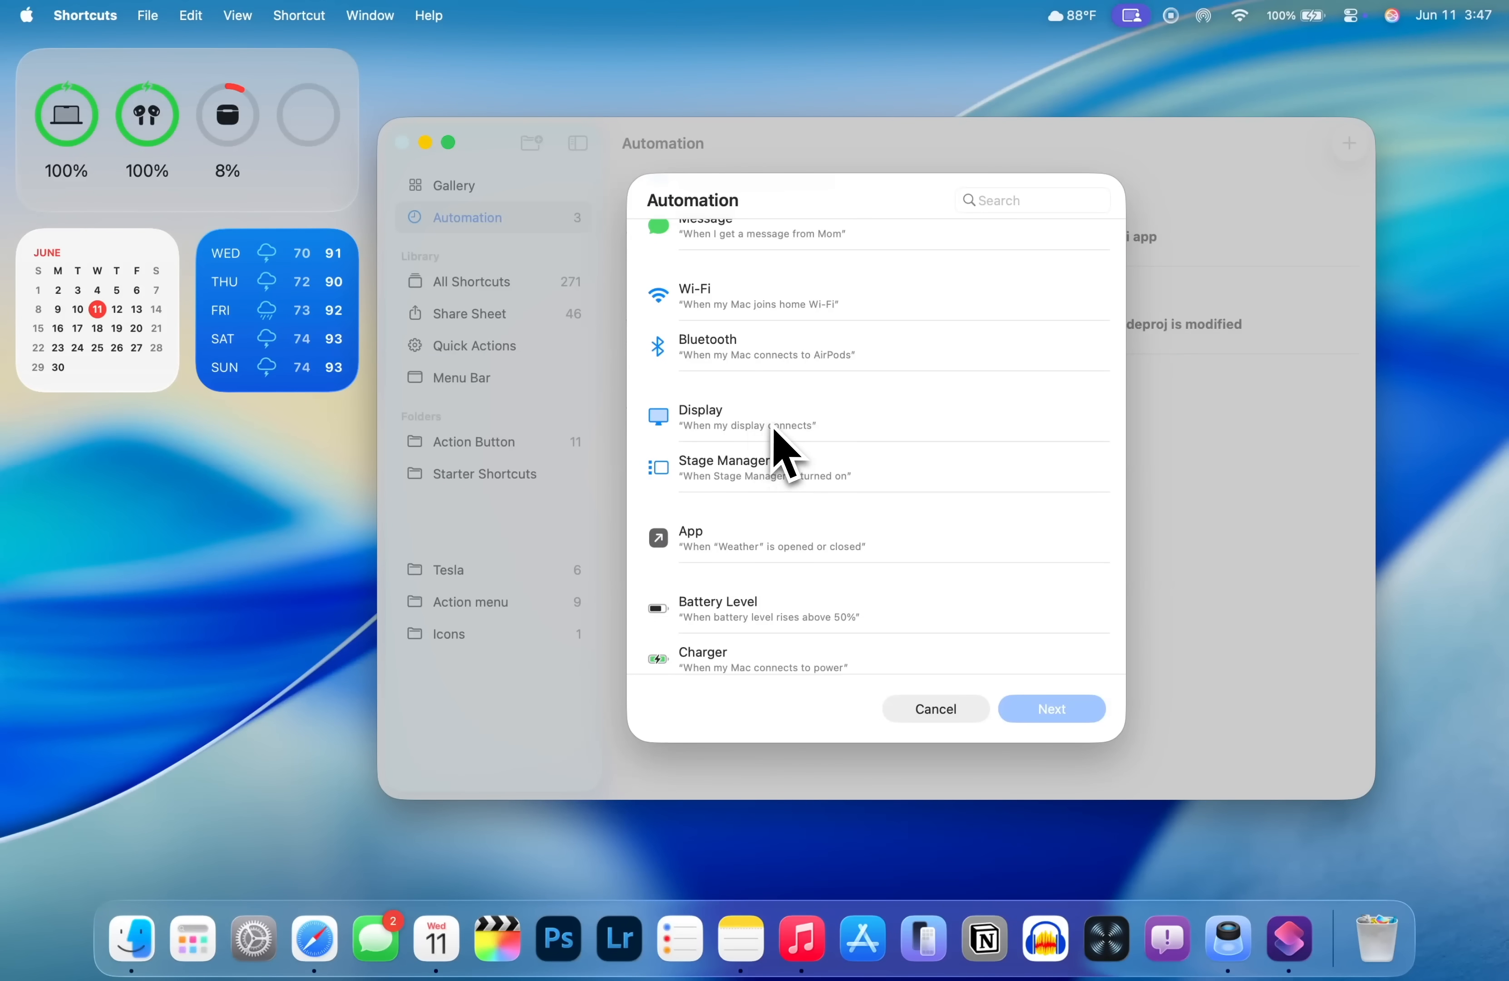
pyautogui.scroll(-10, 752, 480)
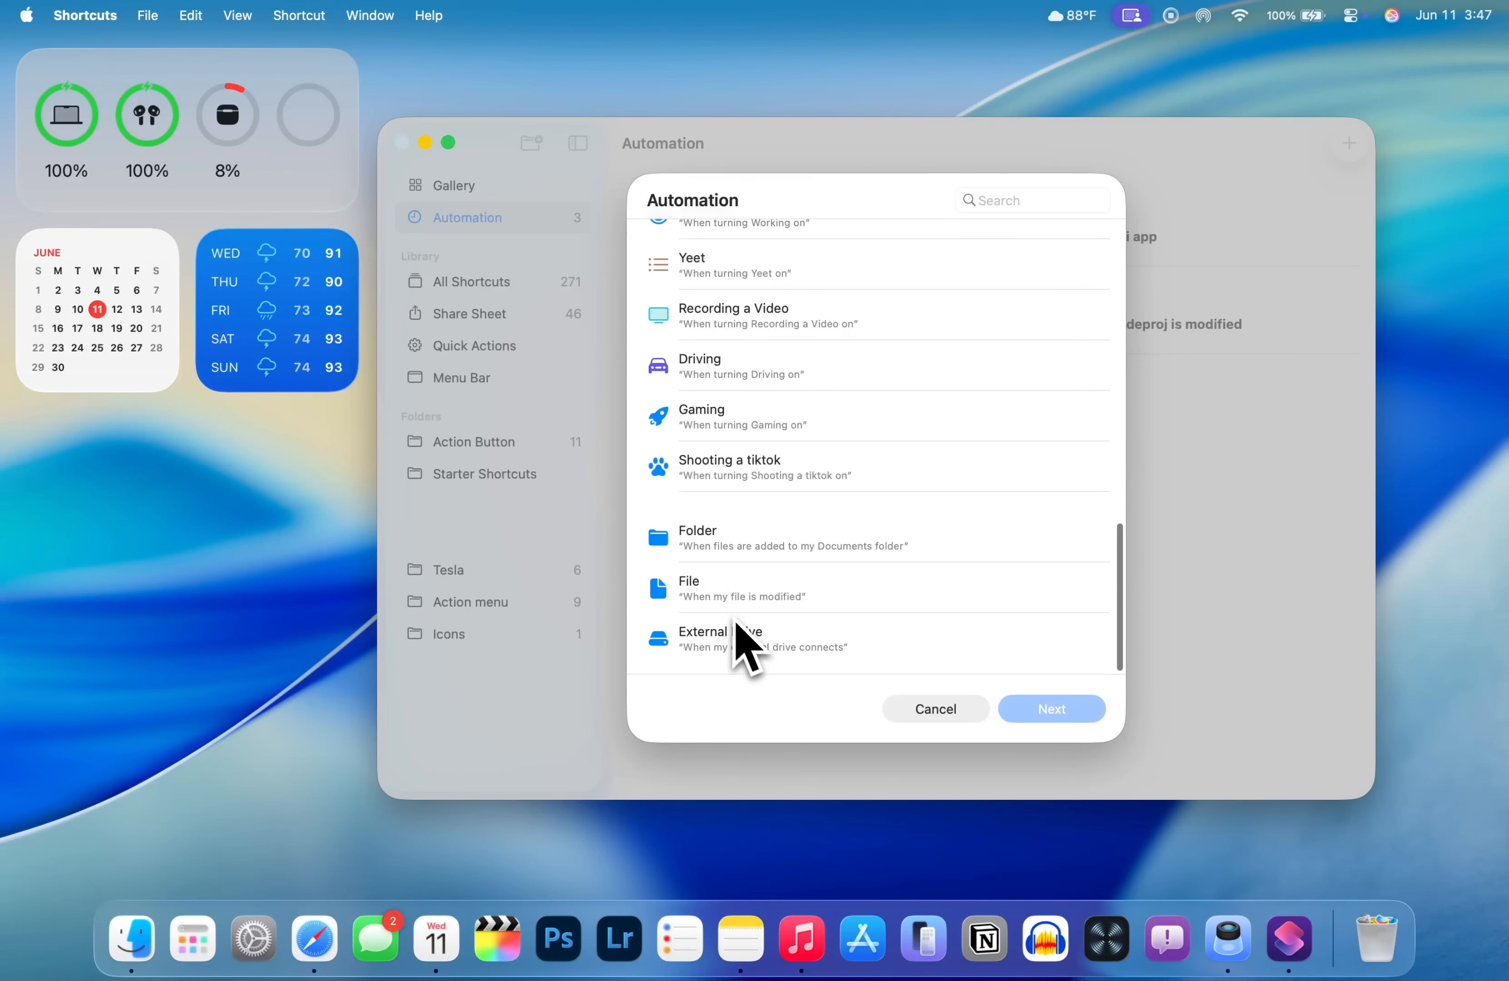
# Choose the File trigger for the automation and select a file to monitor, starting from the Documents folder
pyautogui.click(737, 595)
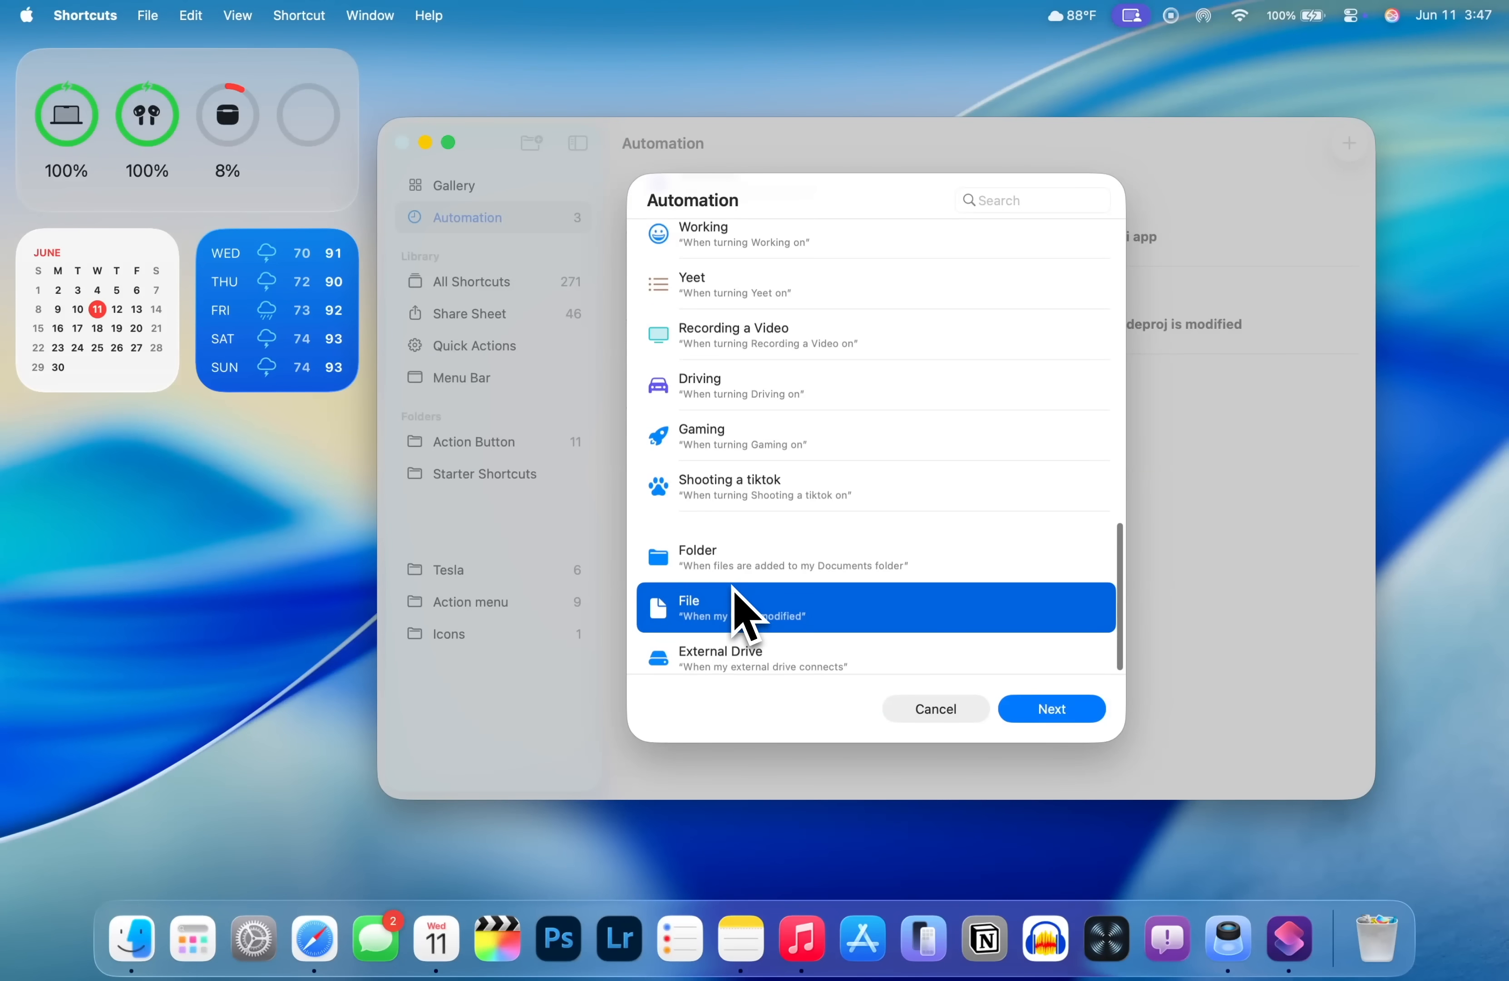
pyautogui.click(1051, 709)
pyautogui.click(1044, 248)
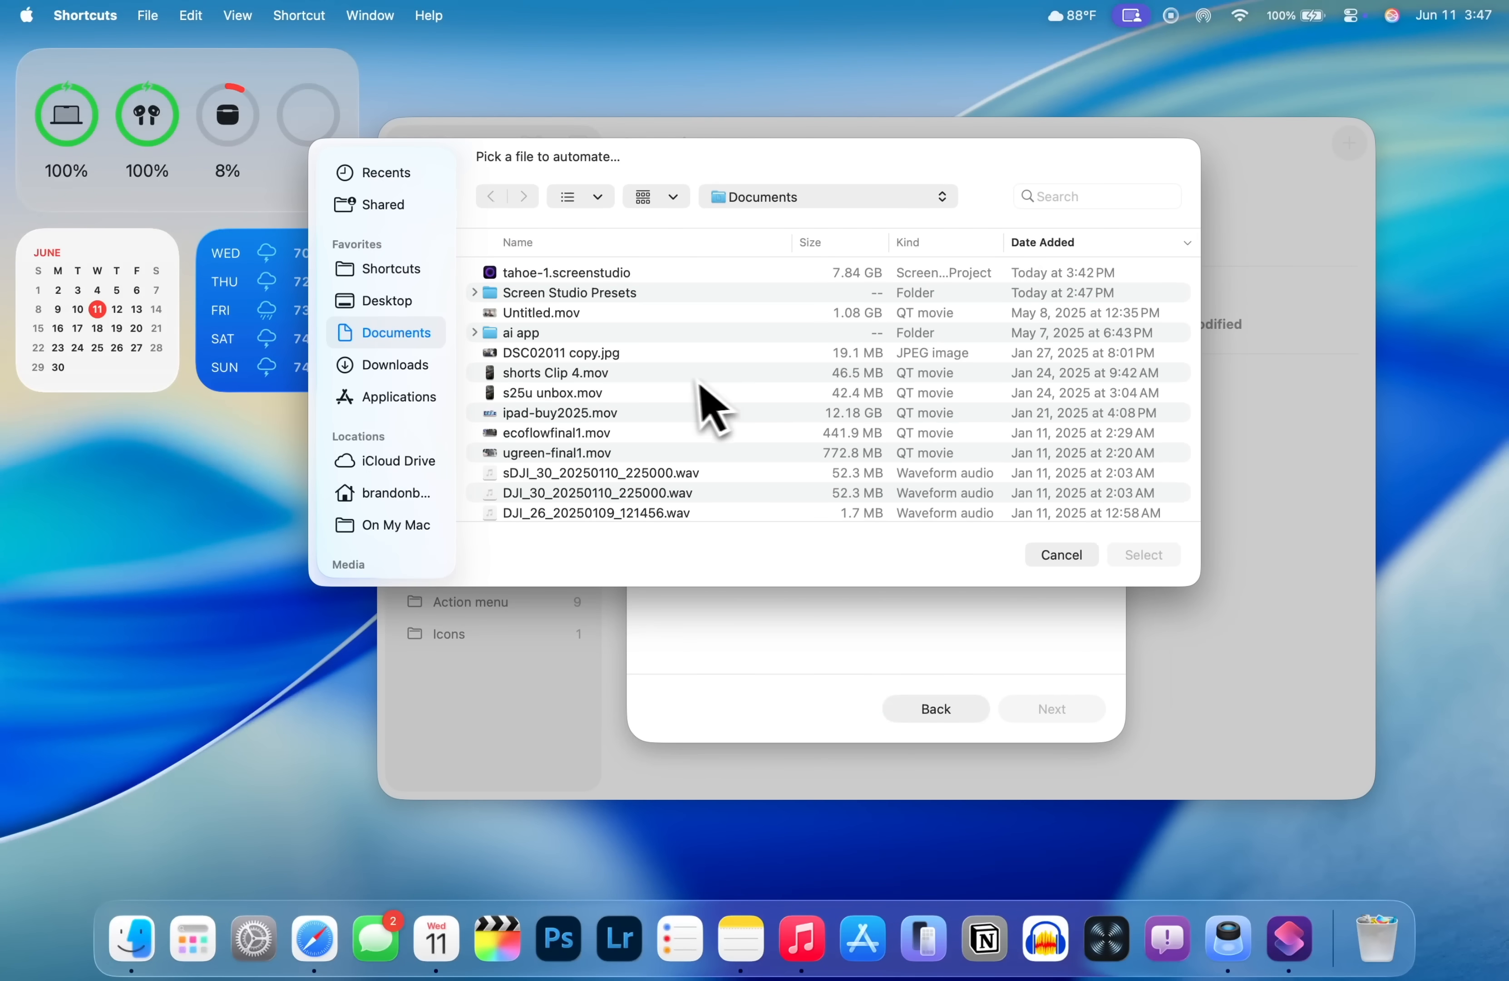
pyautogui.doubleClick(579, 331)
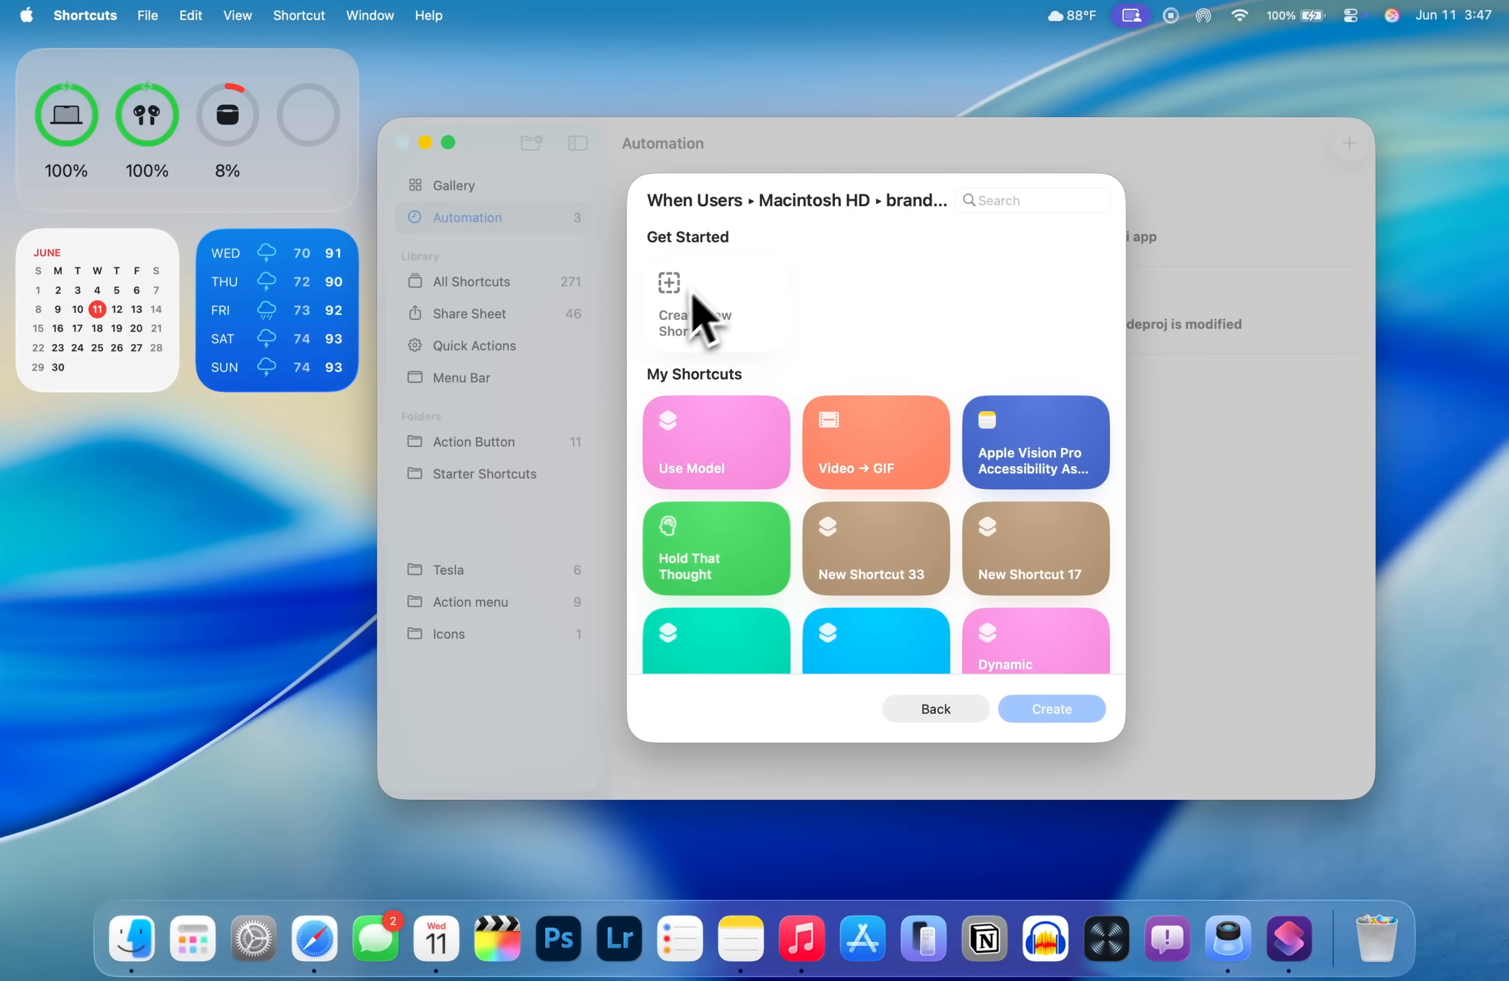
# Create a new shortcut for the file automation and add the Send Message action after the file input
pyautogui.click(712, 344)
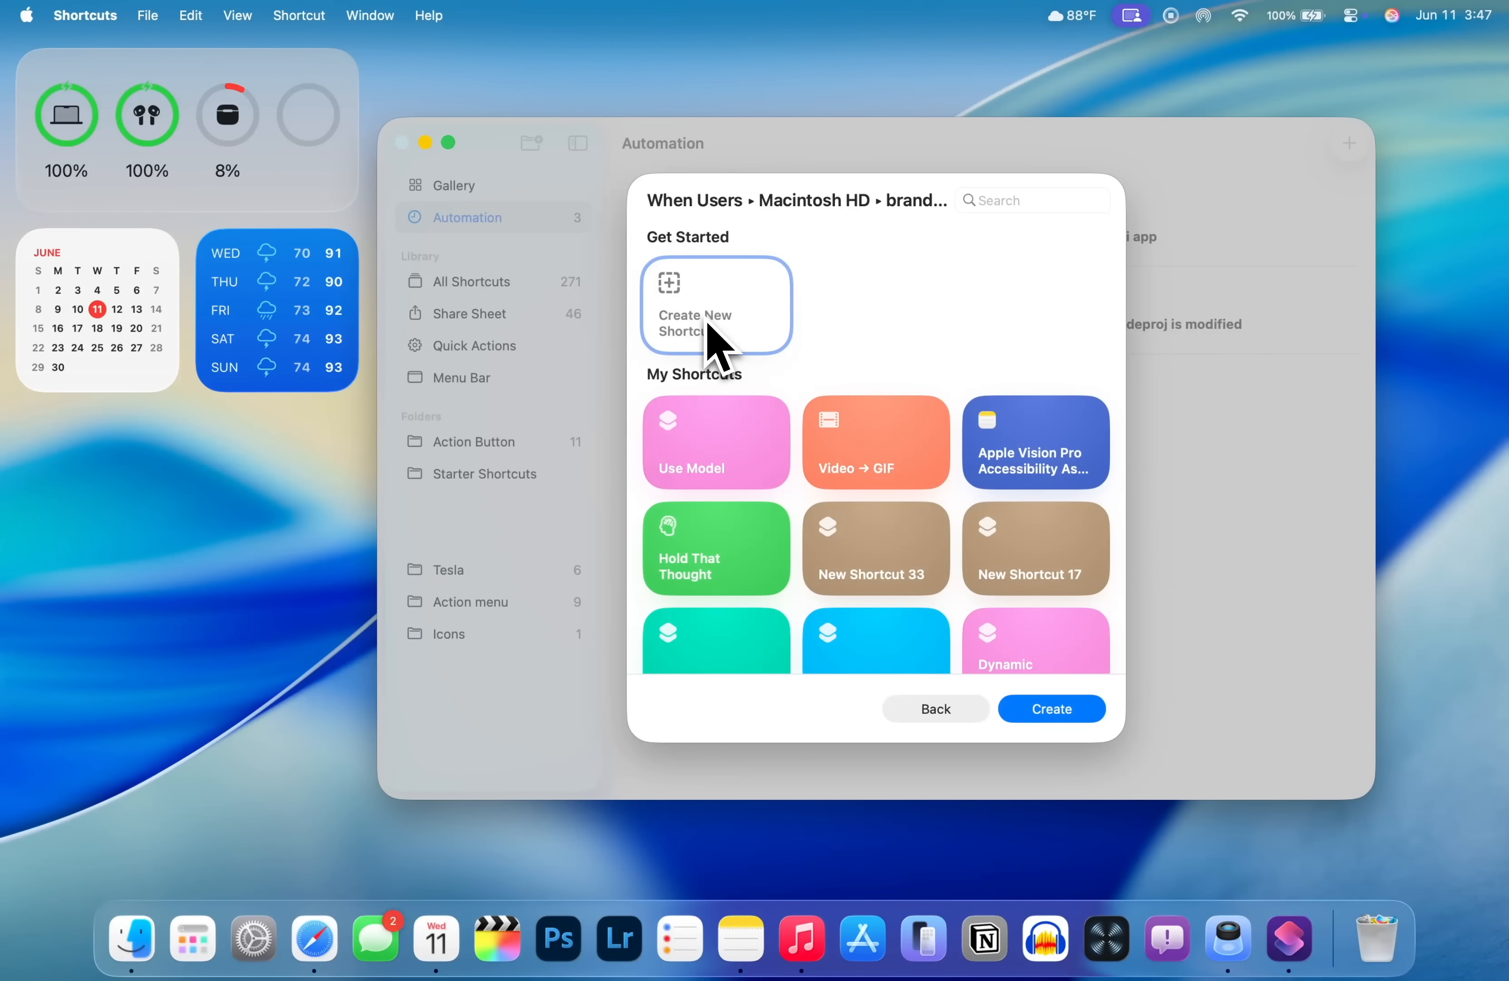
pyautogui.click(1051, 709)
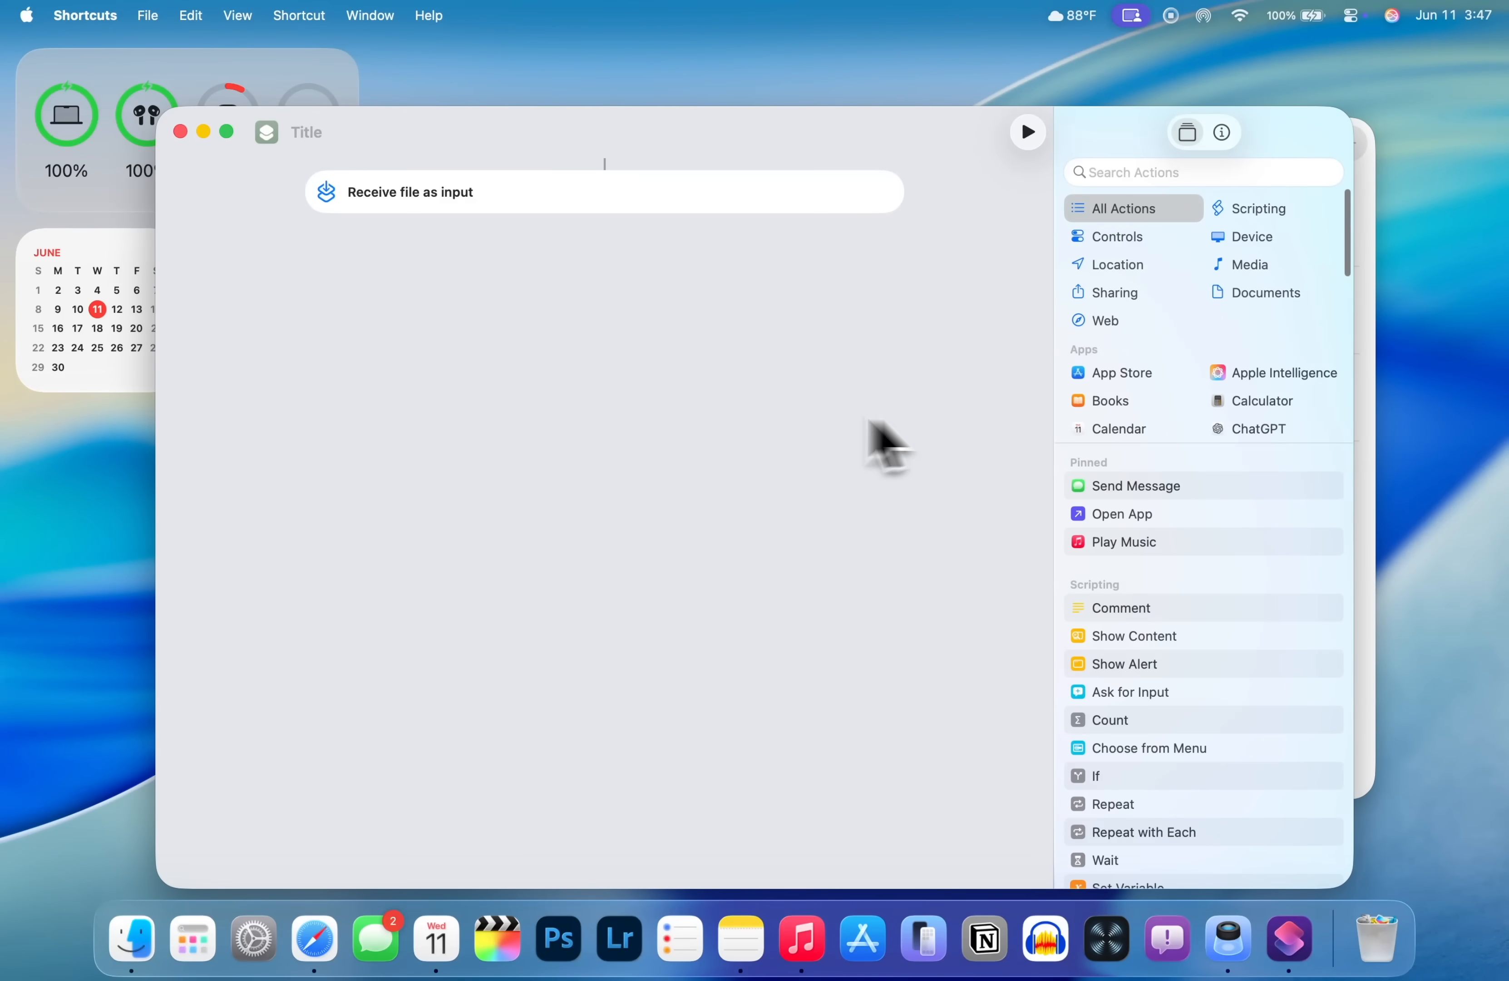
pyautogui.moveTo(1175, 495); pyautogui.dragTo(562, 411)
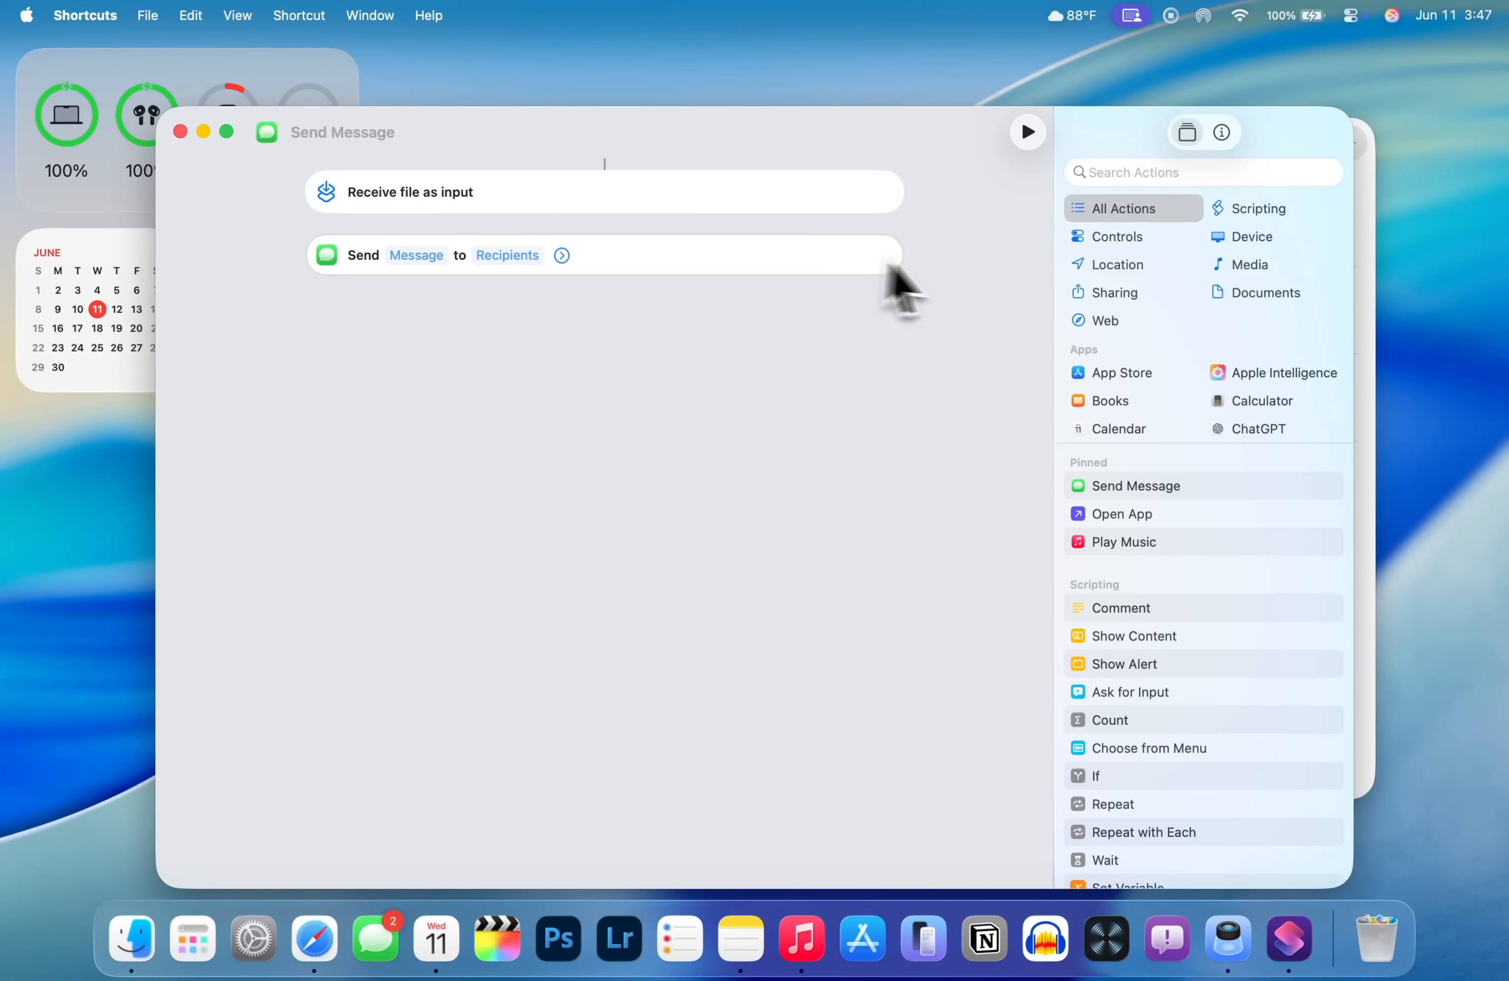
# Add Apple Intelligence's Use Model action below Send Message and set its model to the ChatGPT extension
pyautogui.click(1272, 377)
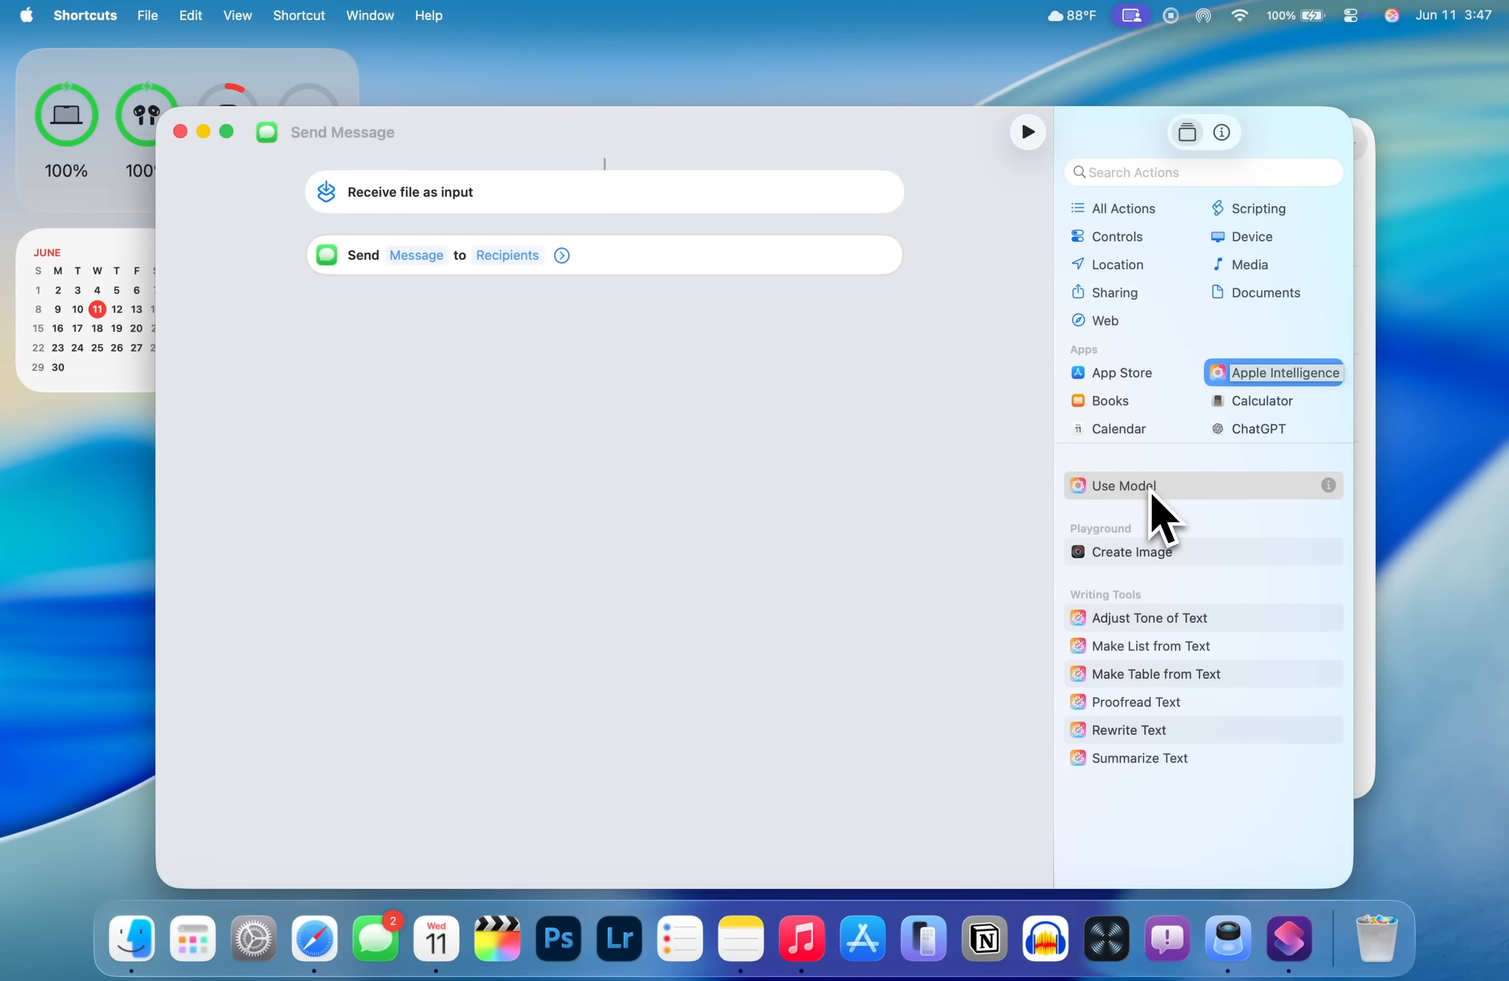
pyautogui.moveTo(1154, 494); pyautogui.dragTo(479, 333)
pyautogui.click(480, 326)
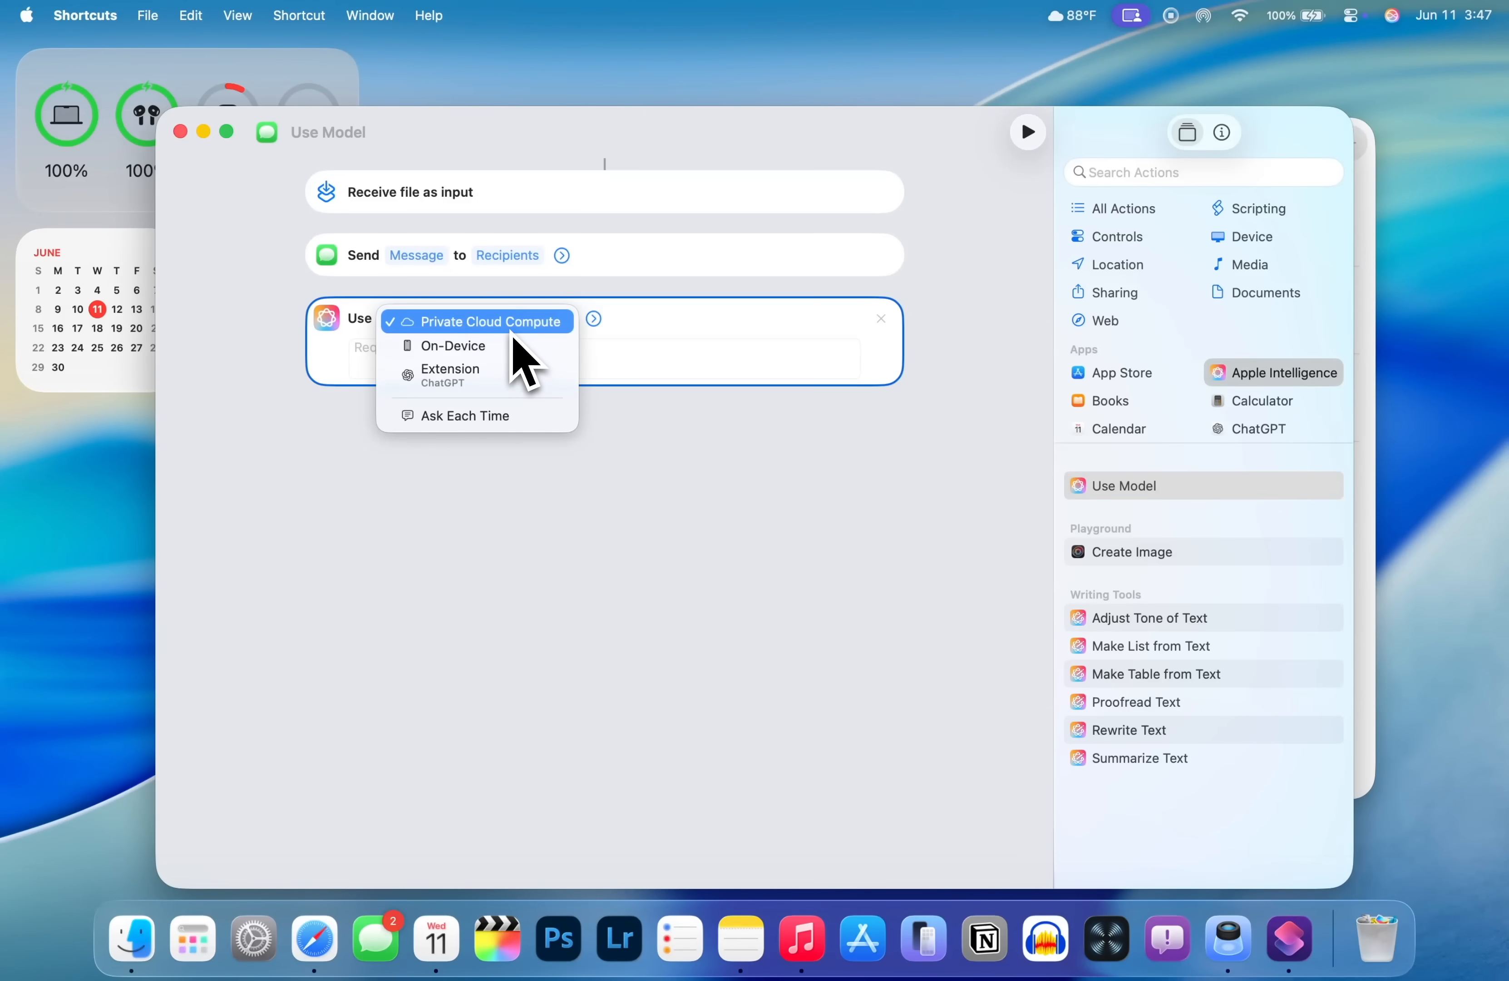
pyautogui.press('Escape')
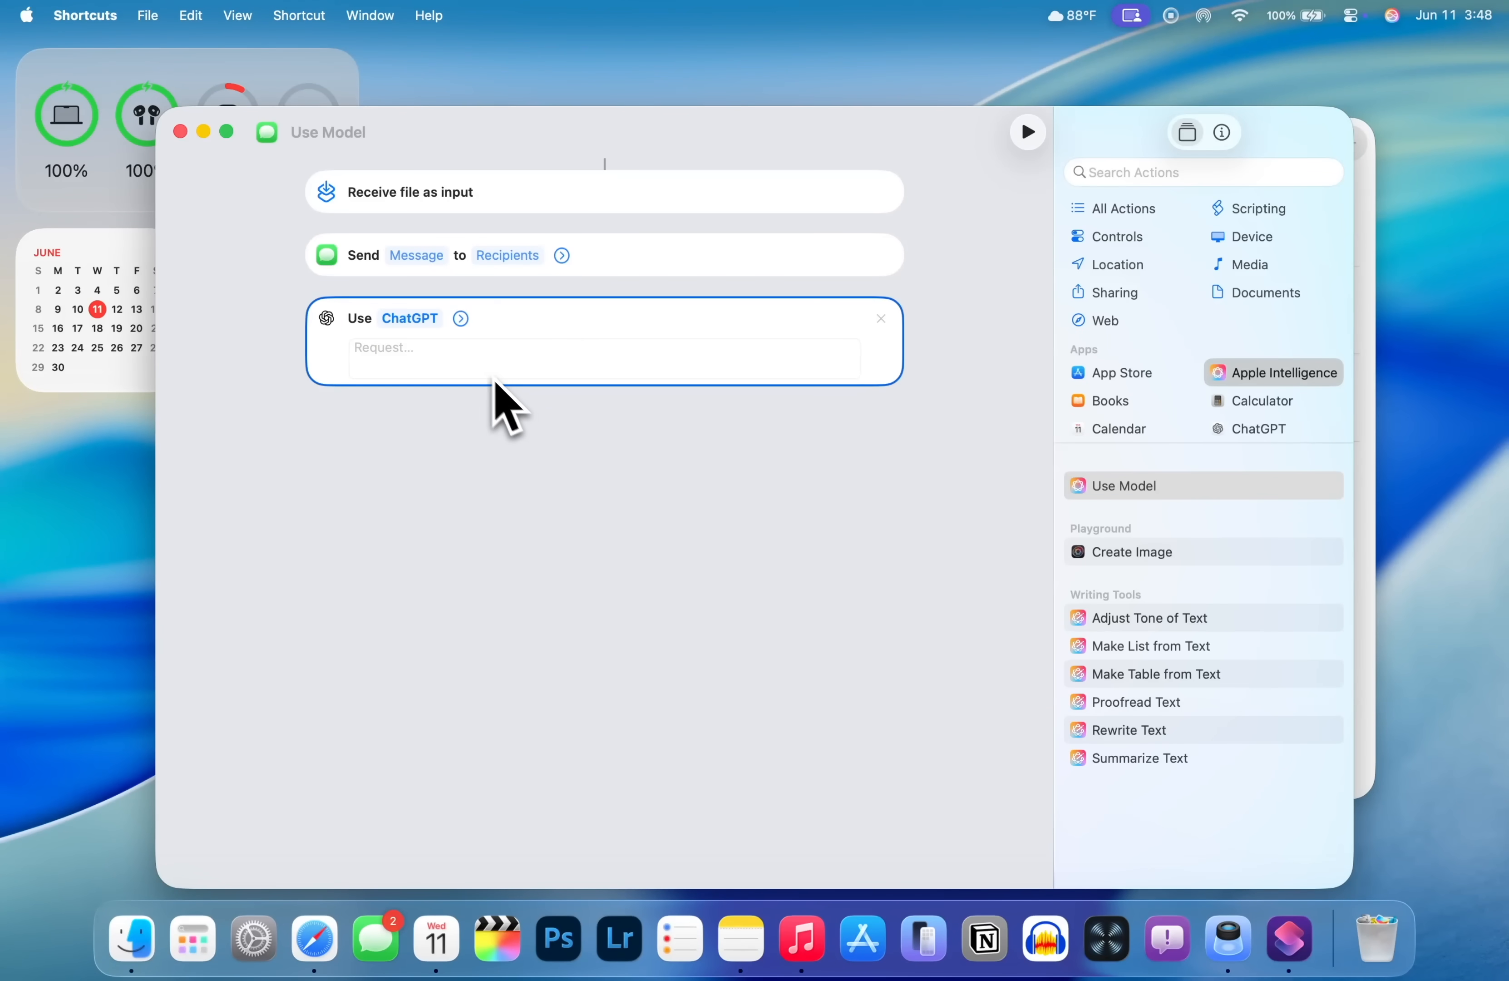
# Enable Follow Up for the ChatGPT action, leave its request empty and add a Create Image action below it
pyautogui.click(461, 318)
pyautogui.click(515, 393)
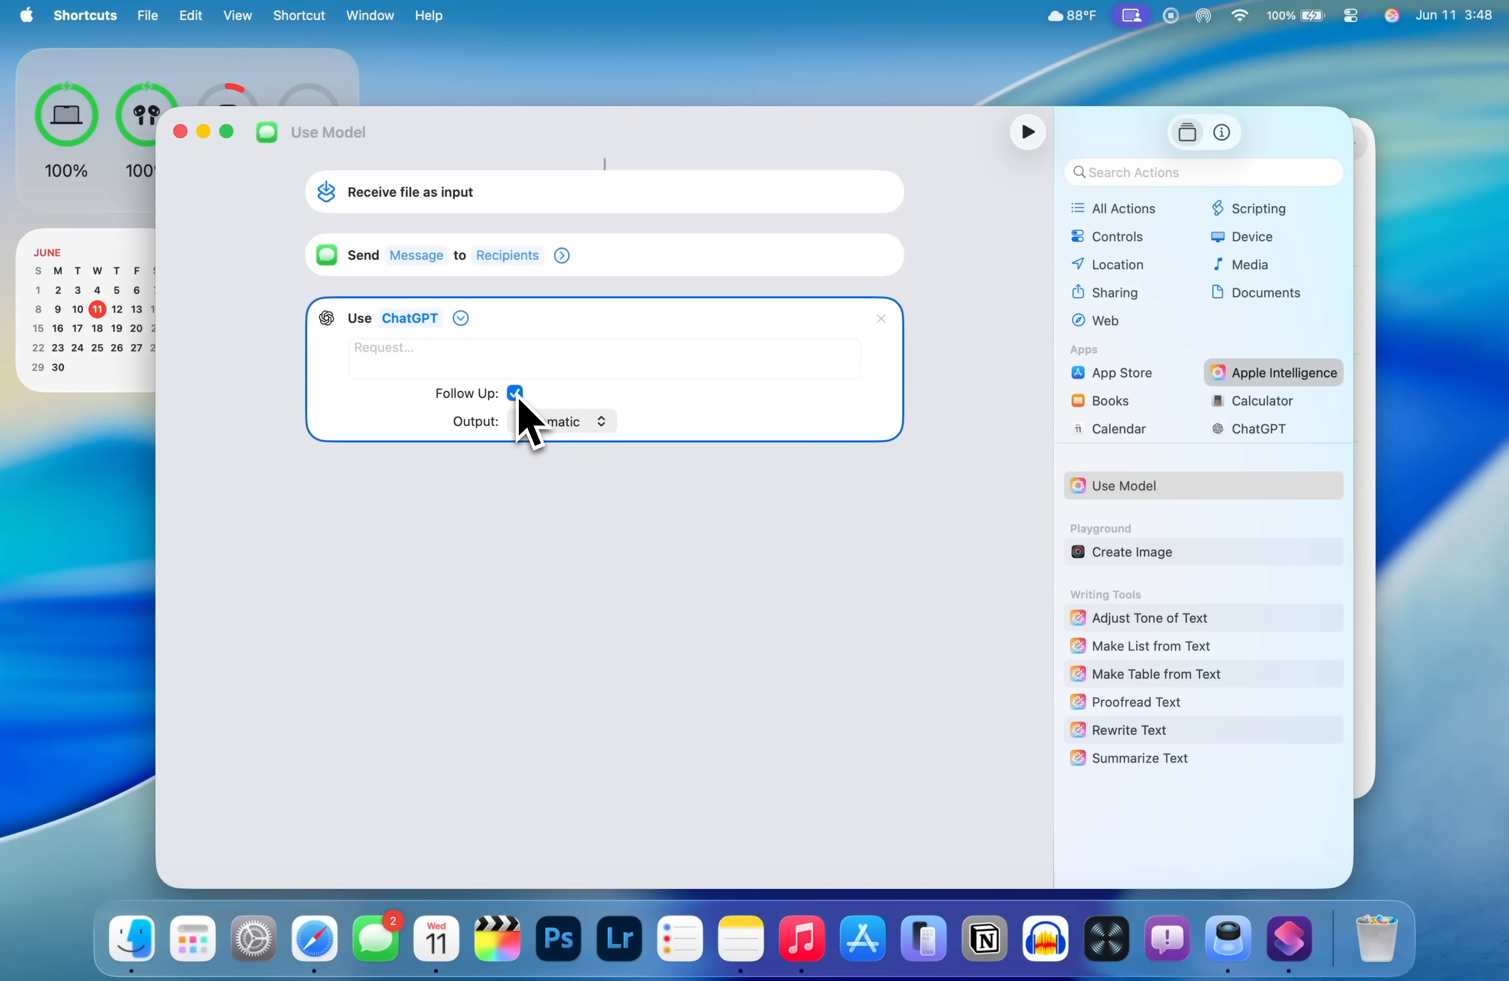
pyautogui.click(513, 359)
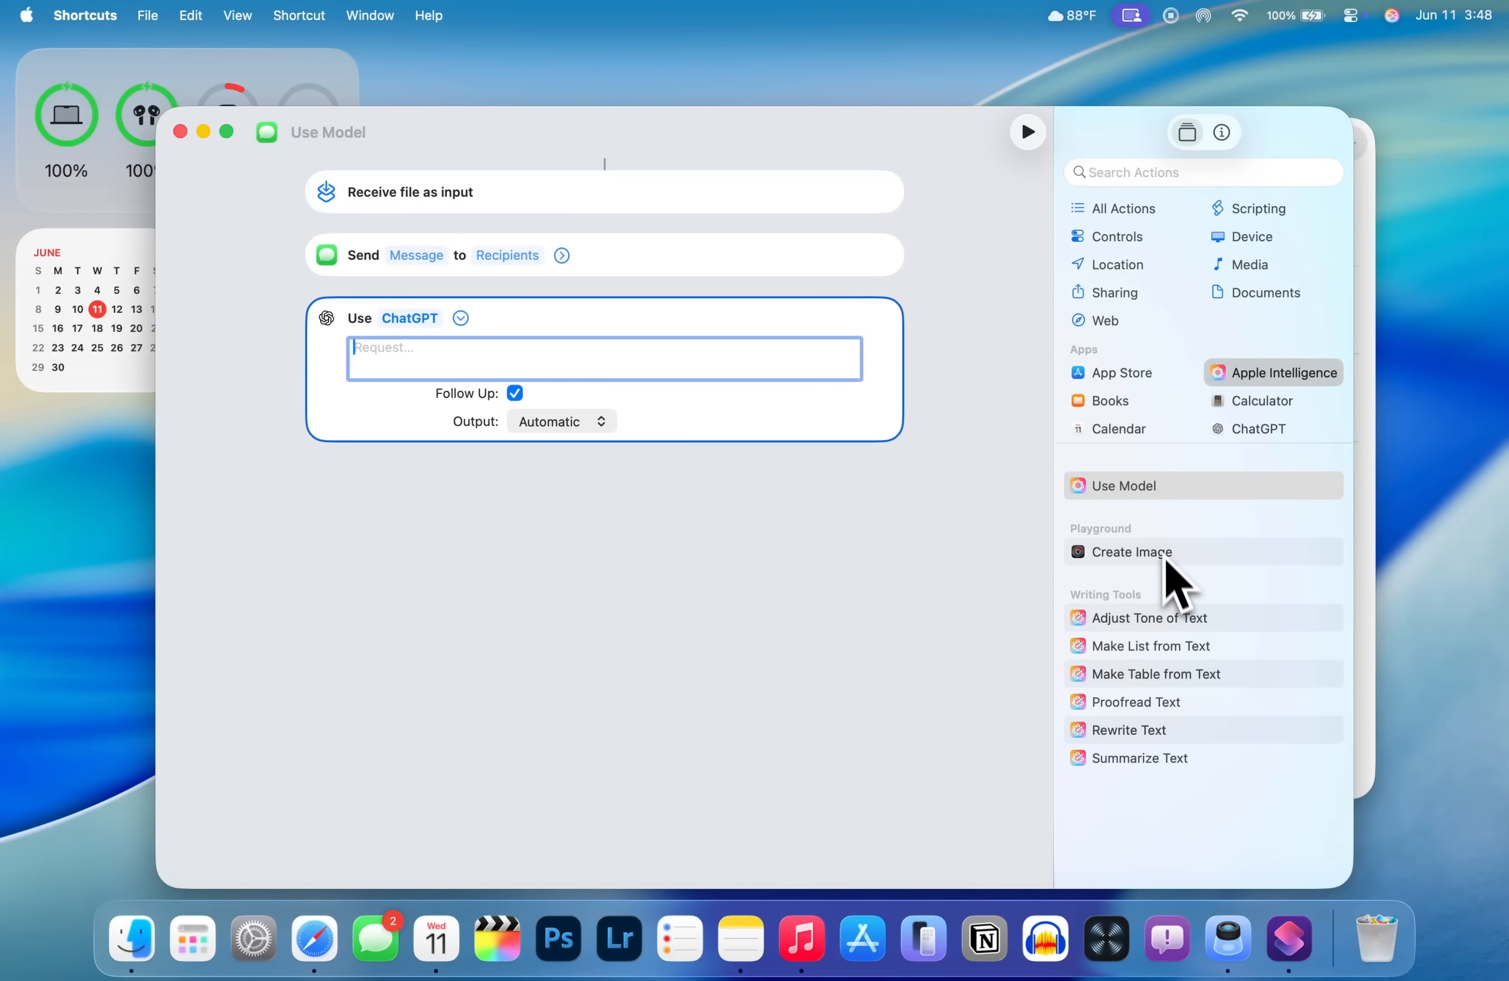
pyautogui.moveTo(1175, 556); pyautogui.dragTo(594, 553)
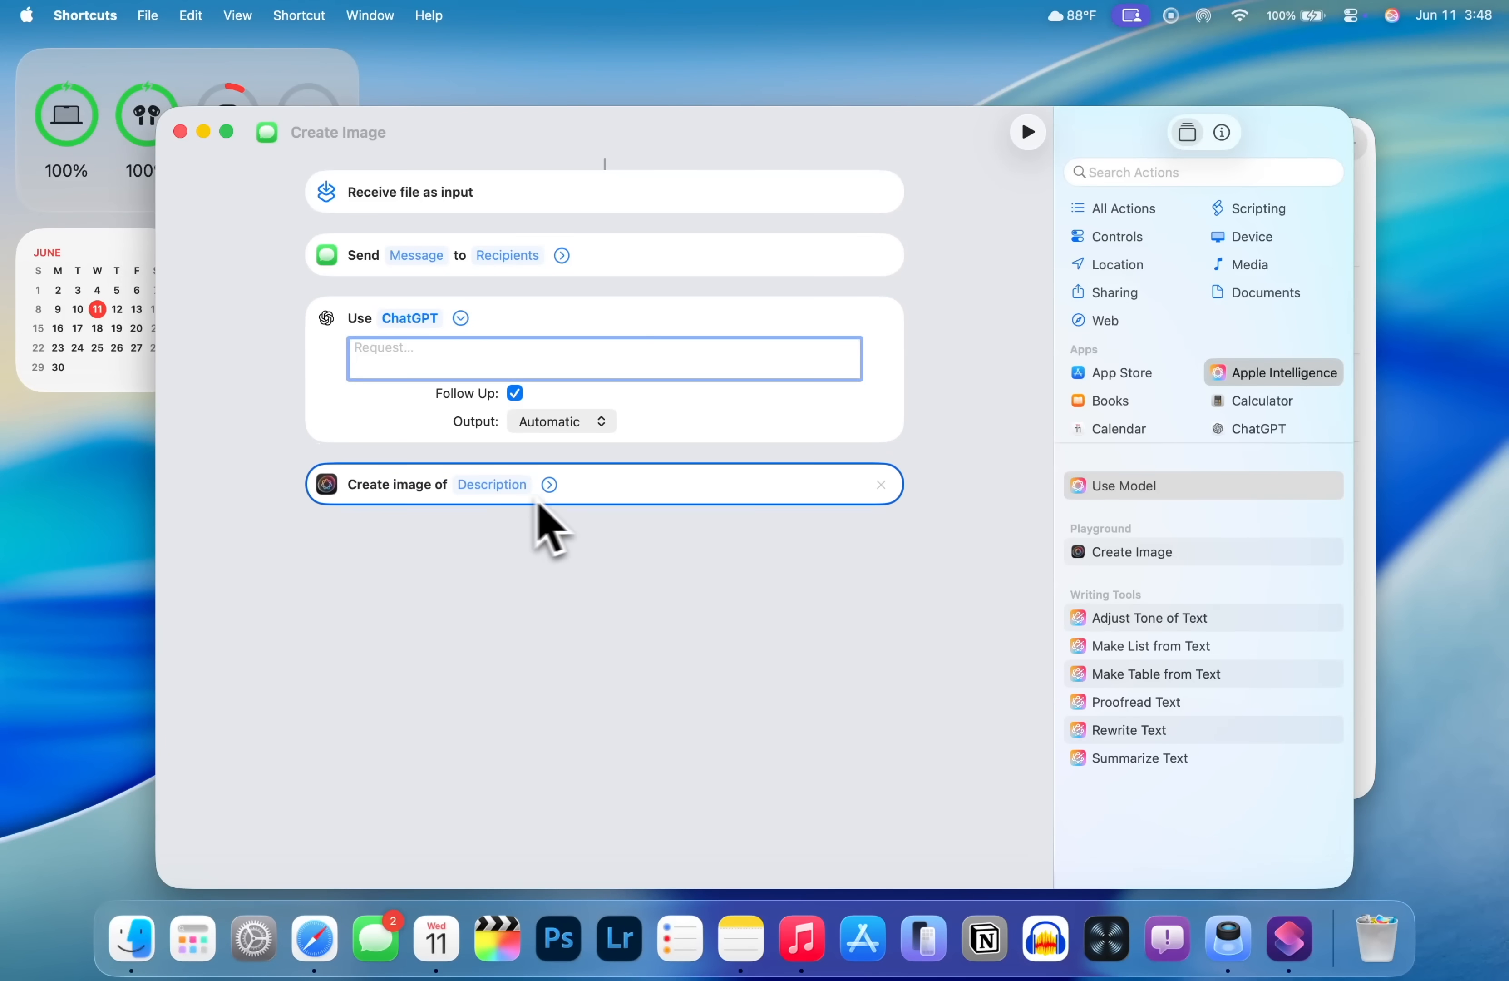
# Expand the Create Image action to show its additional options
pyautogui.click(553, 489)
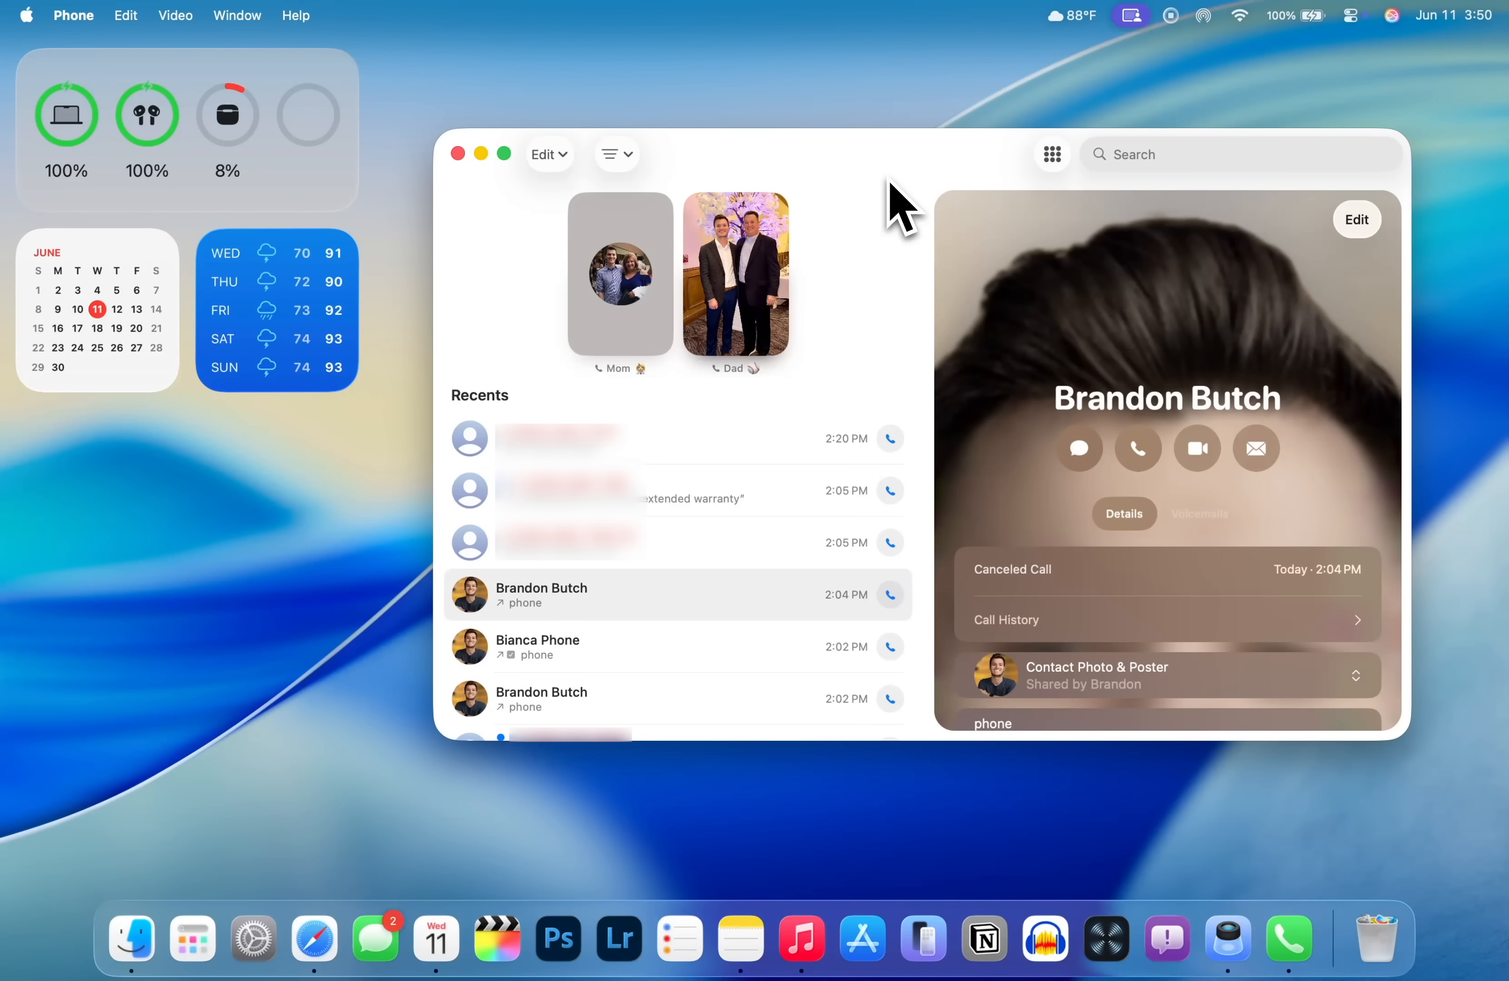
# Switch to the Phone app, open its dial keypad and delete the digits entered there
pyautogui.click(1054, 156)
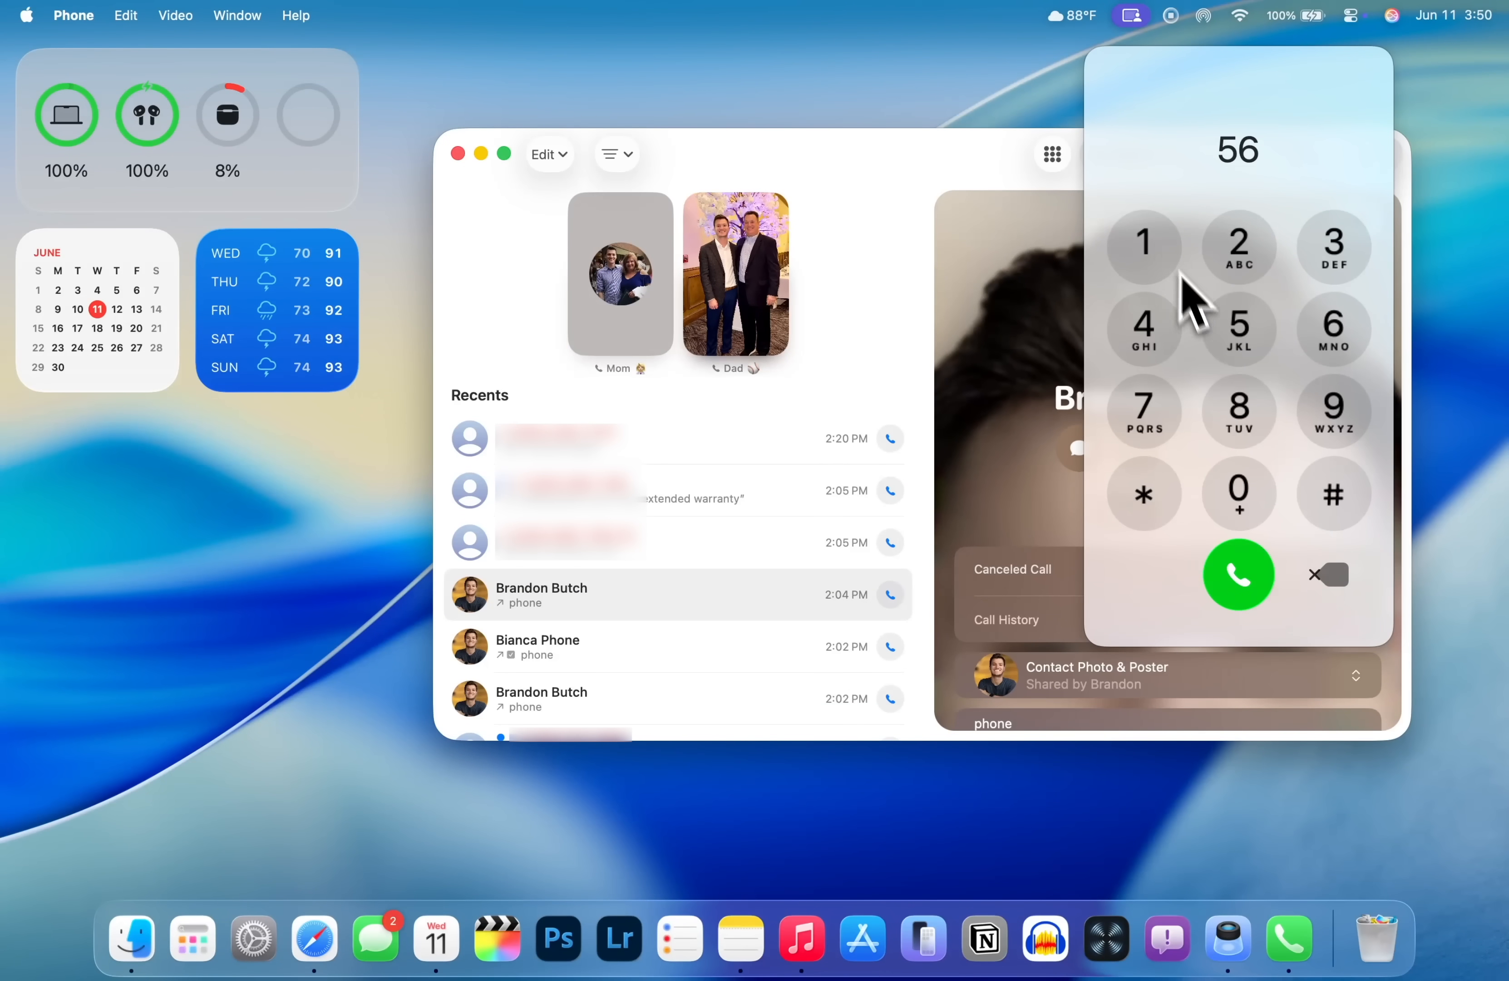
pyautogui.click(1329, 576)
pyautogui.click(1330, 577)
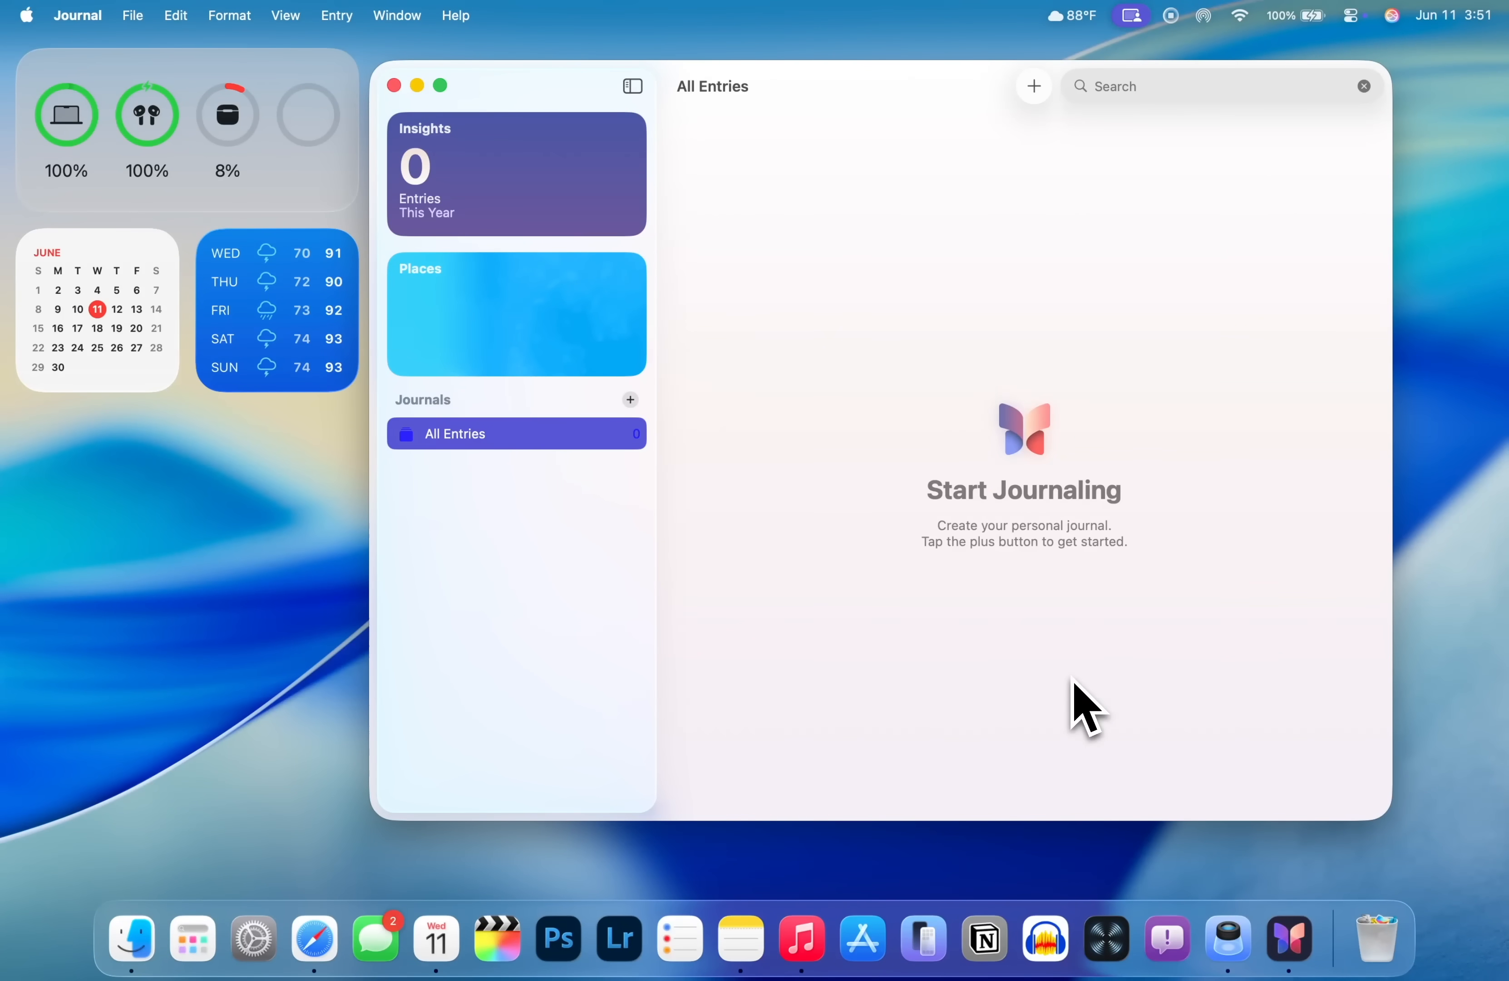
# Write a Journal entry reading "Today I shot my video for macOS Tahoe and it's going great! Glad this is here on Mac now!"
pyautogui.write('this is here on Mac now!')
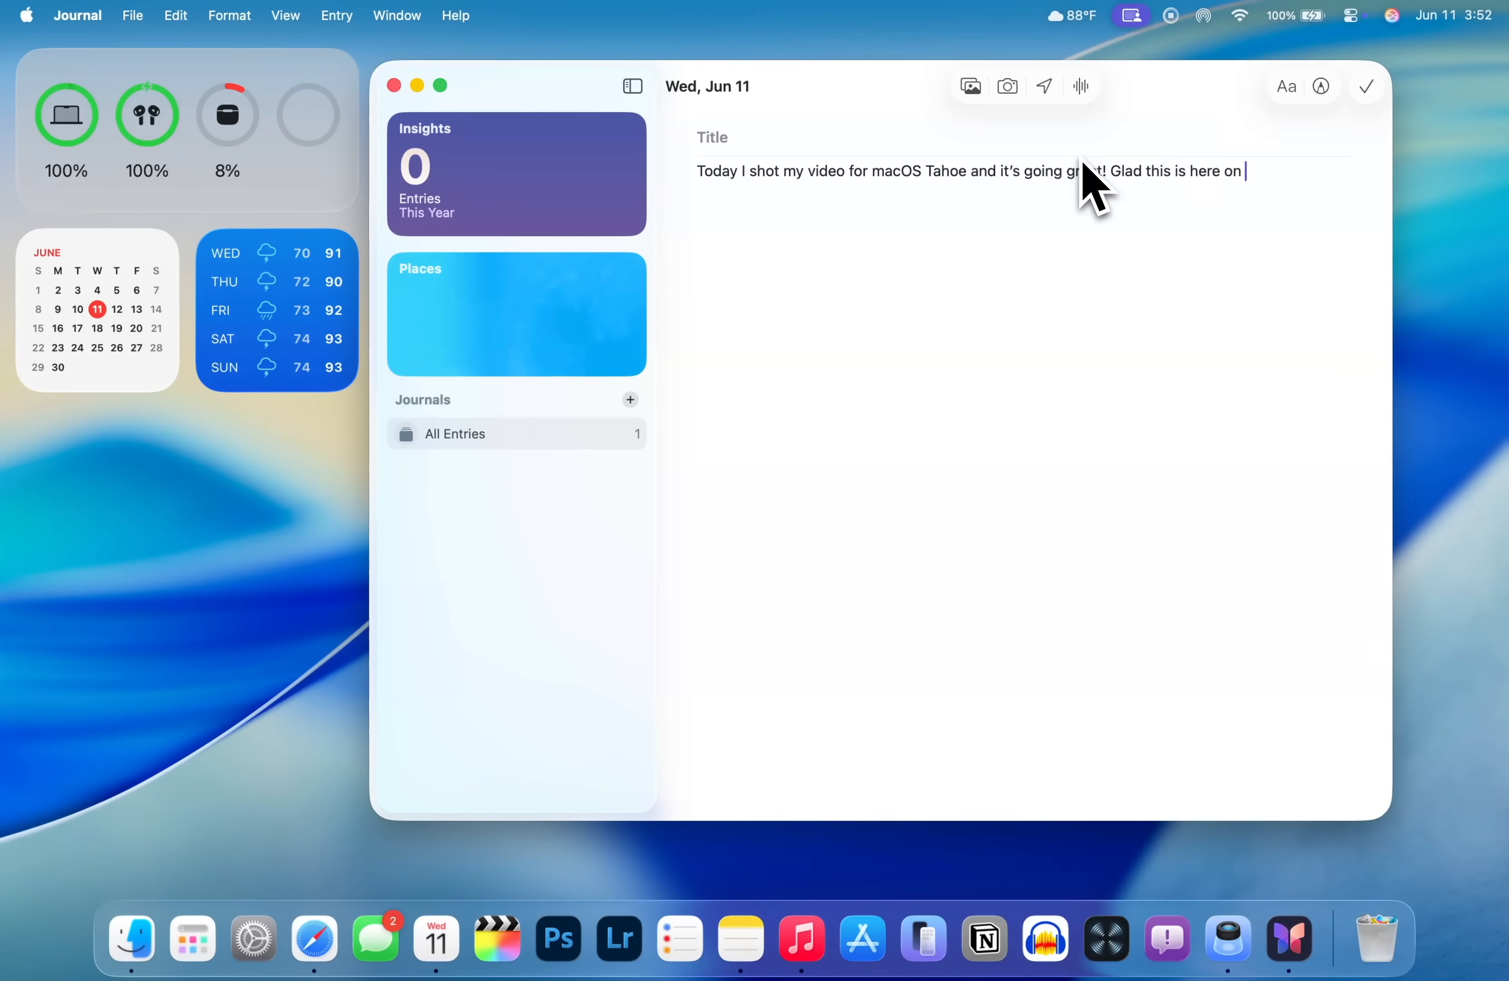
# Check the entry's audio recording option without granting microphone access, show its drawing tools and finish the entry
pyautogui.click(1083, 87)
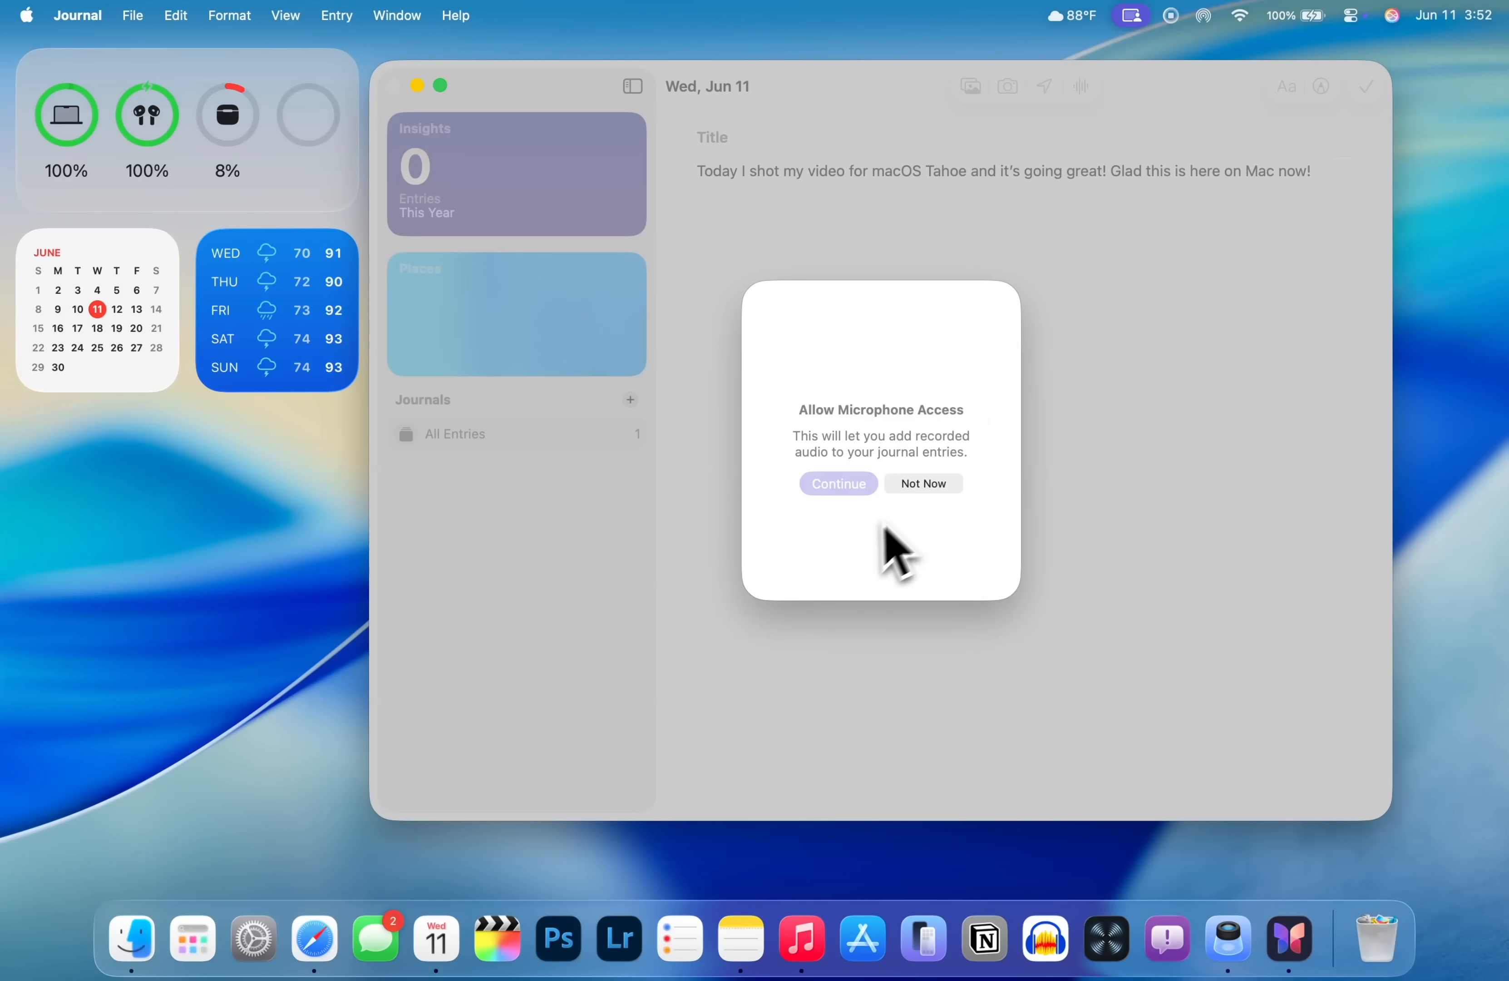
pyautogui.click(925, 484)
pyautogui.click(1323, 96)
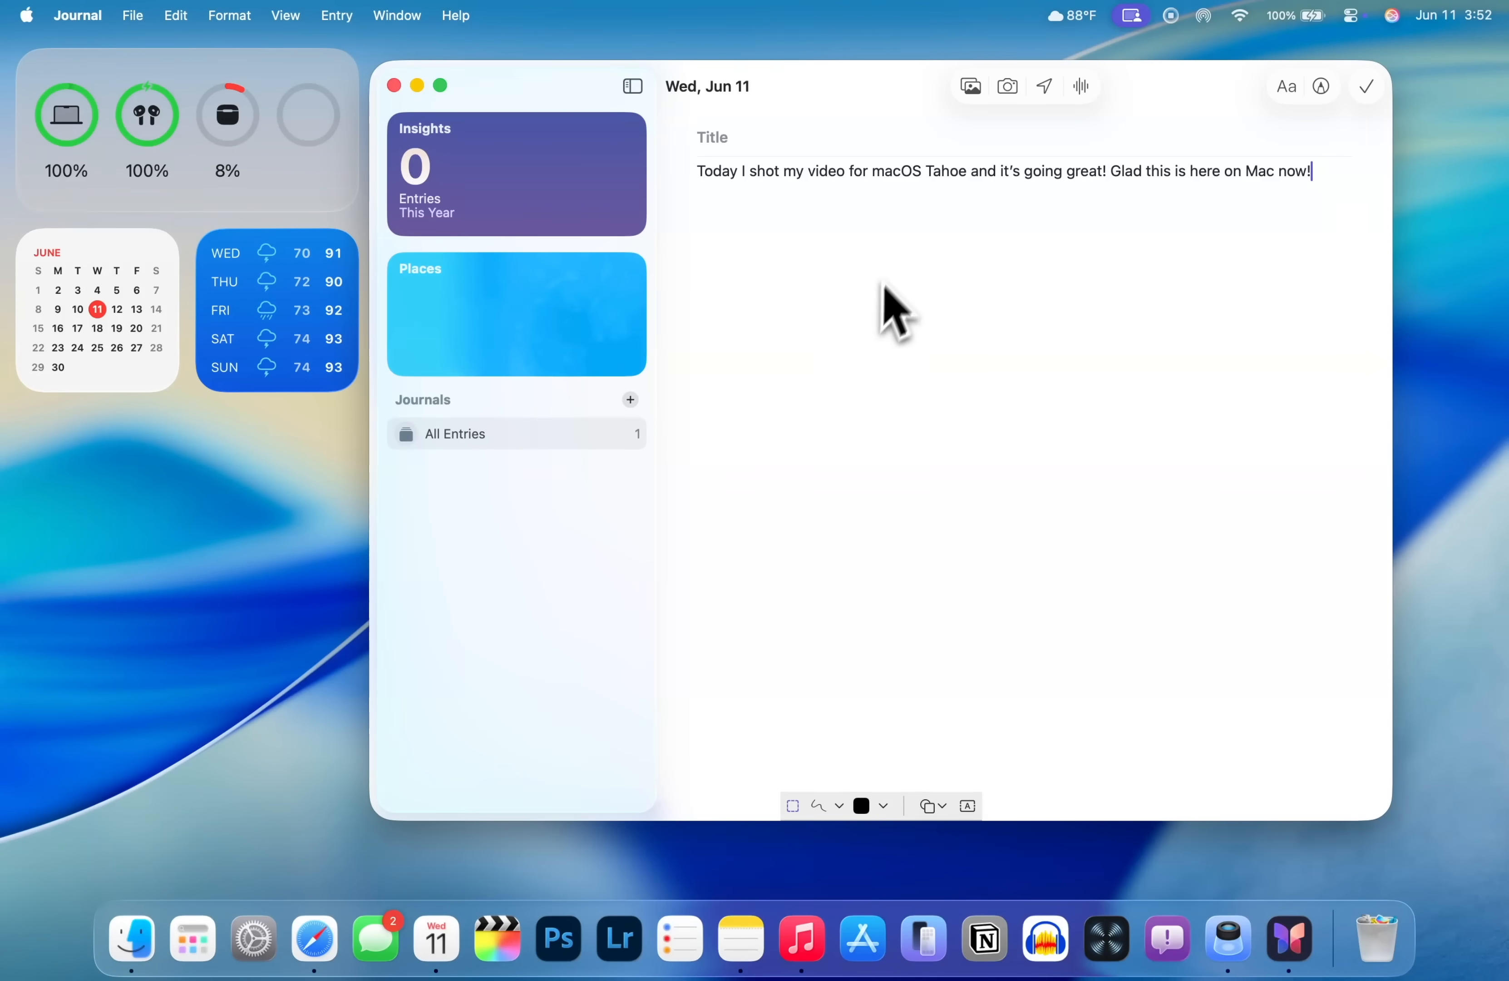
pyautogui.click(1369, 89)
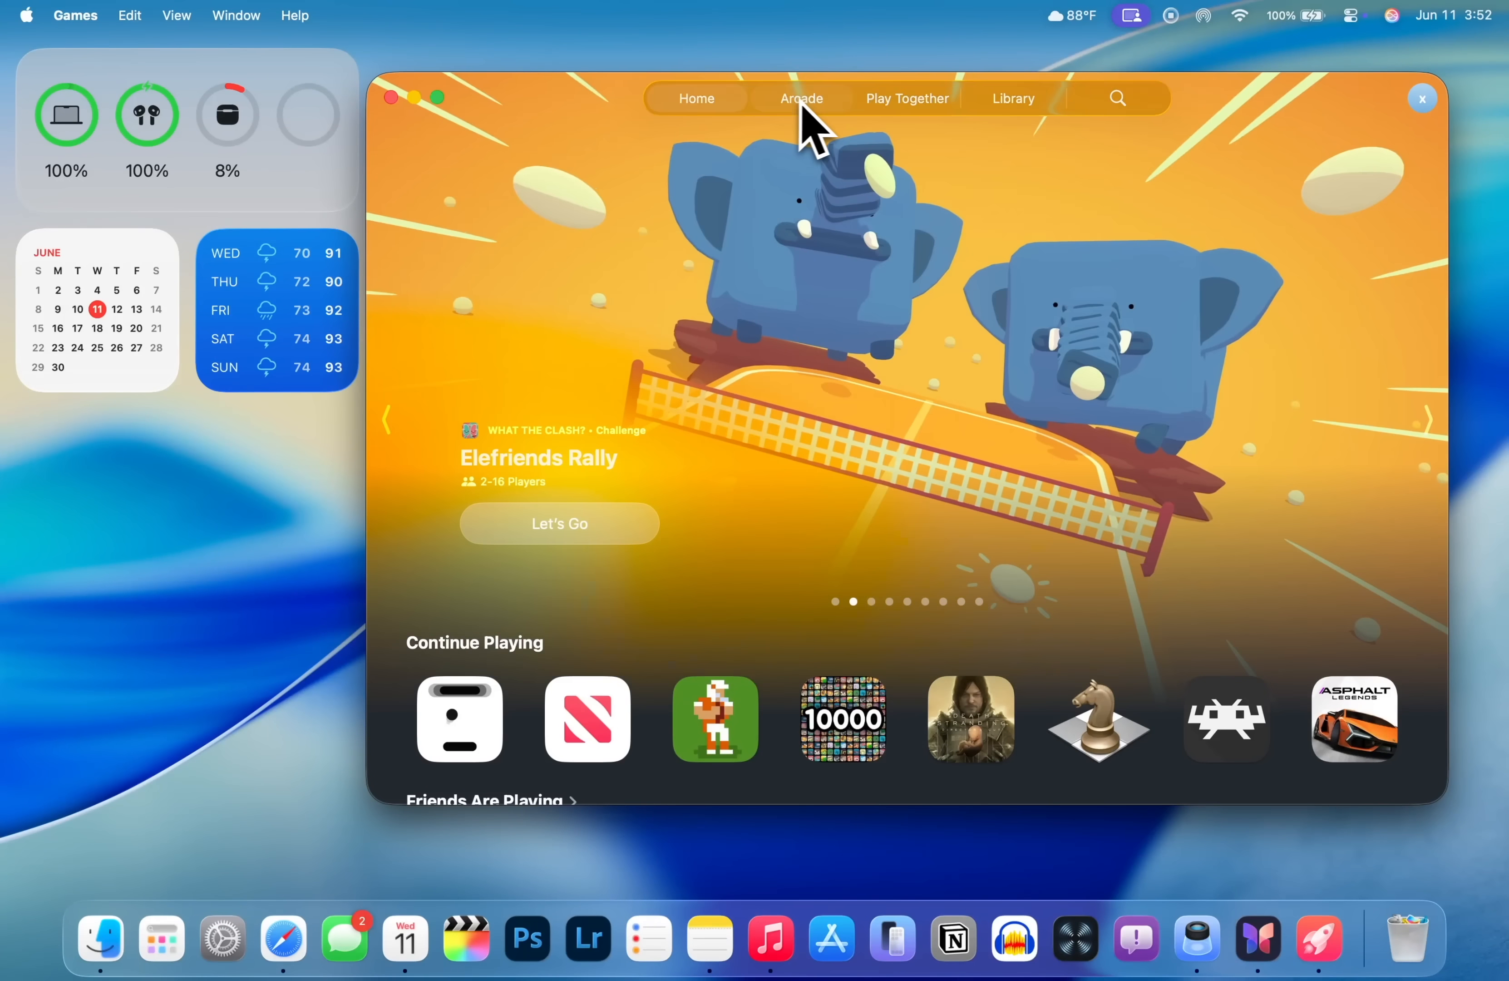
# Switch to the Games app and look through its Arcade, Play Together and Library sections
pyautogui.click(802, 105)
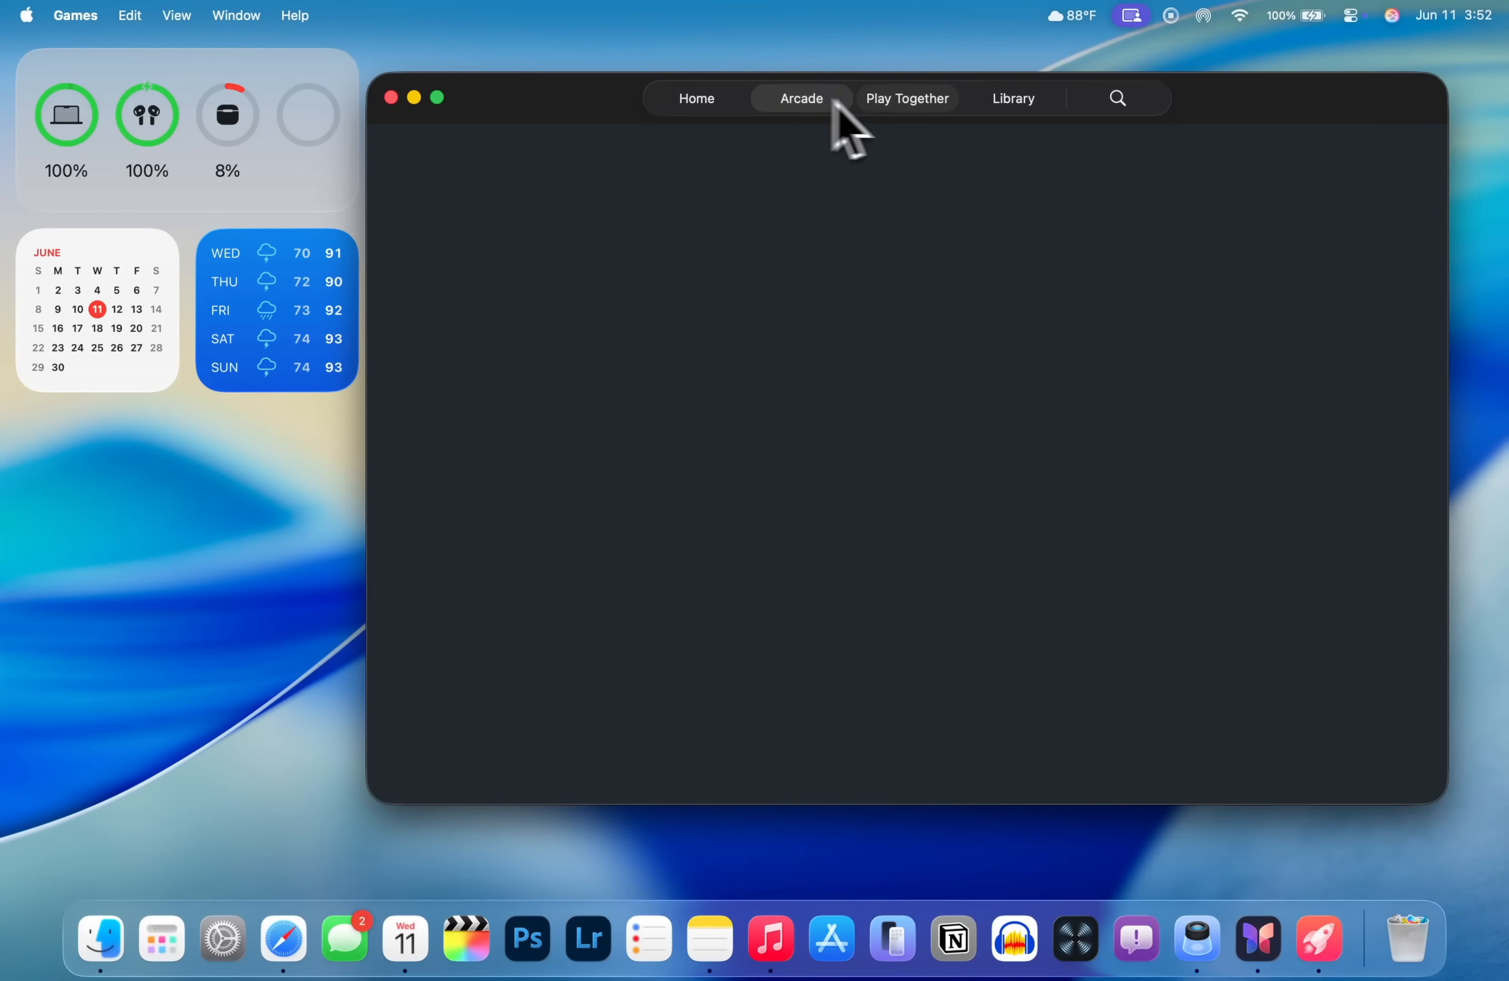
pyautogui.click(905, 108)
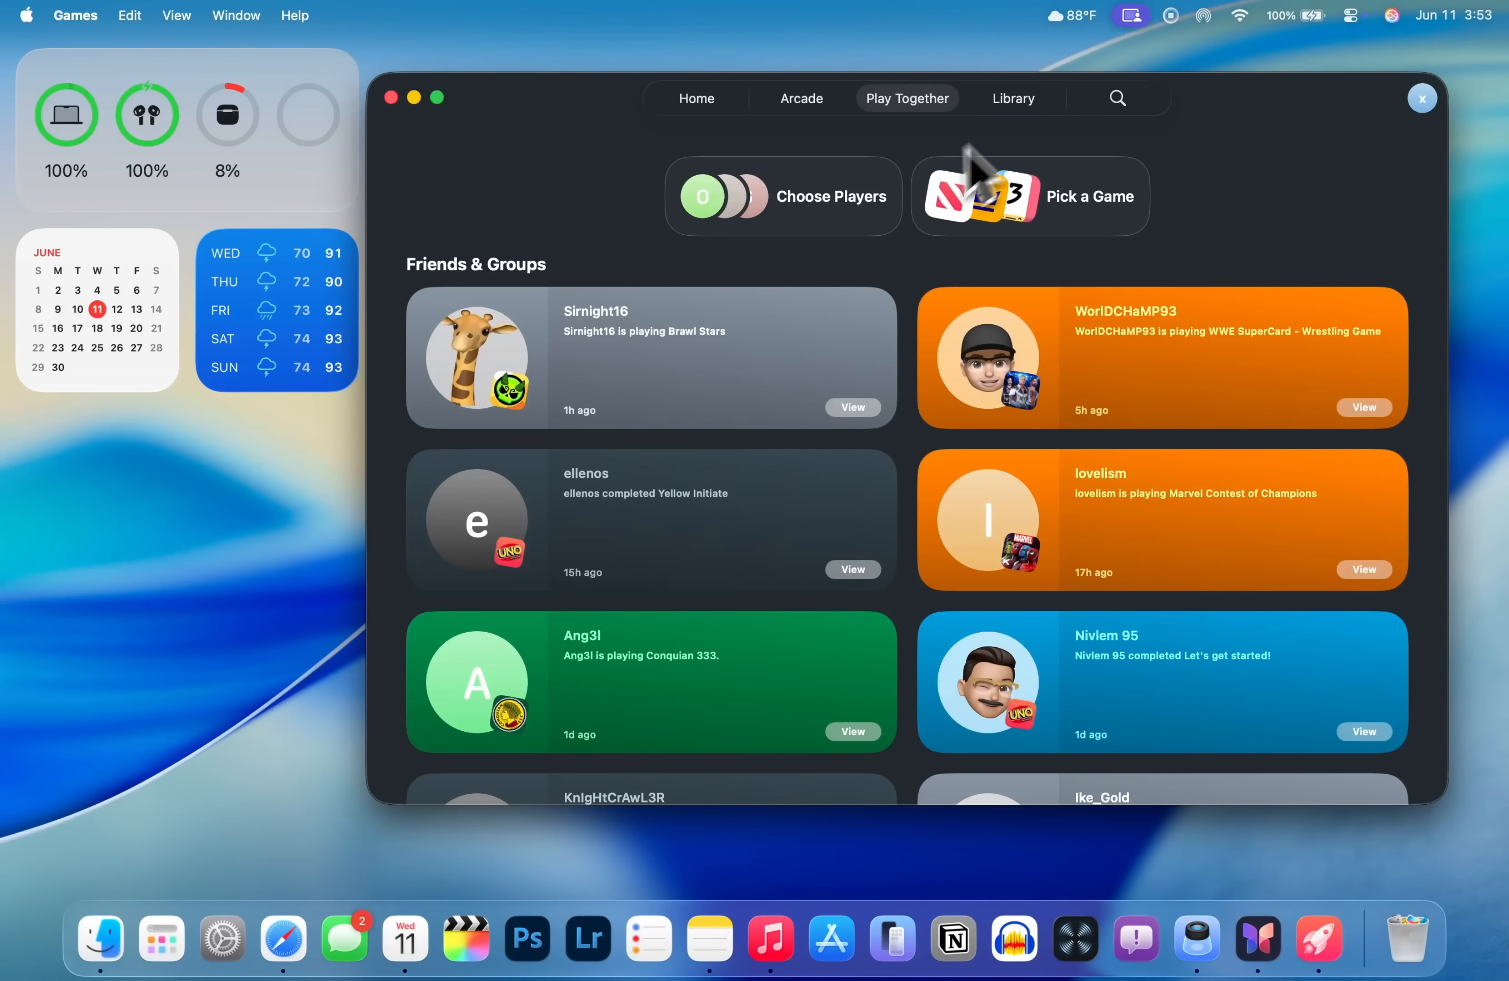
pyautogui.click(1016, 105)
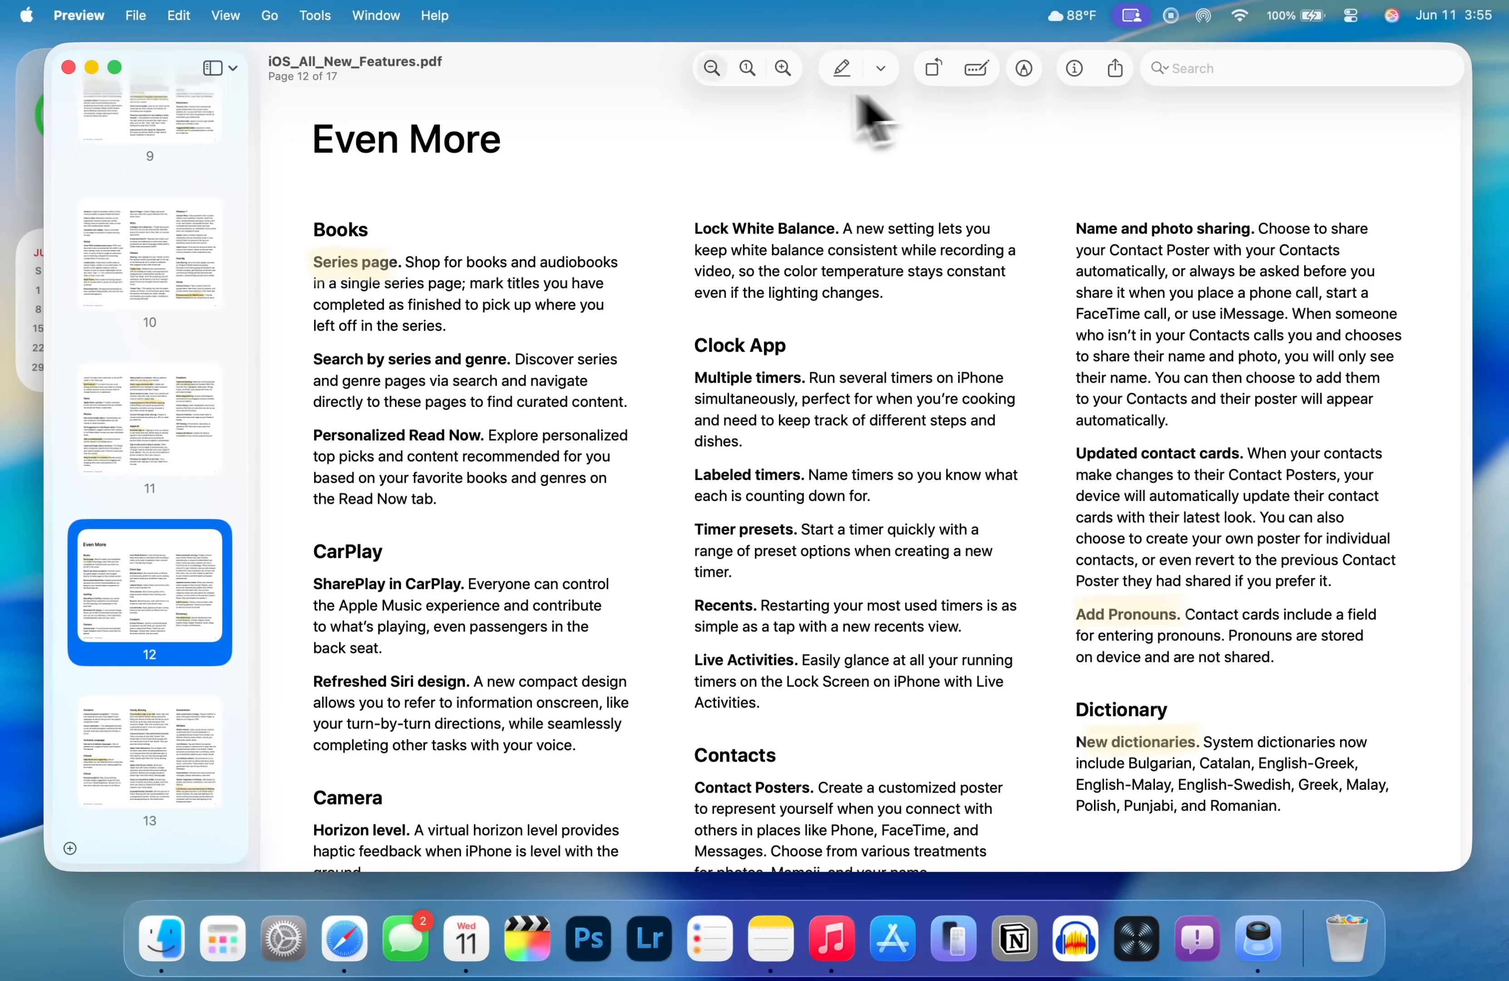
# In Preview, display the markup toolbar for the iOS_All_New_Features.pdf document
pyautogui.click(1025, 75)
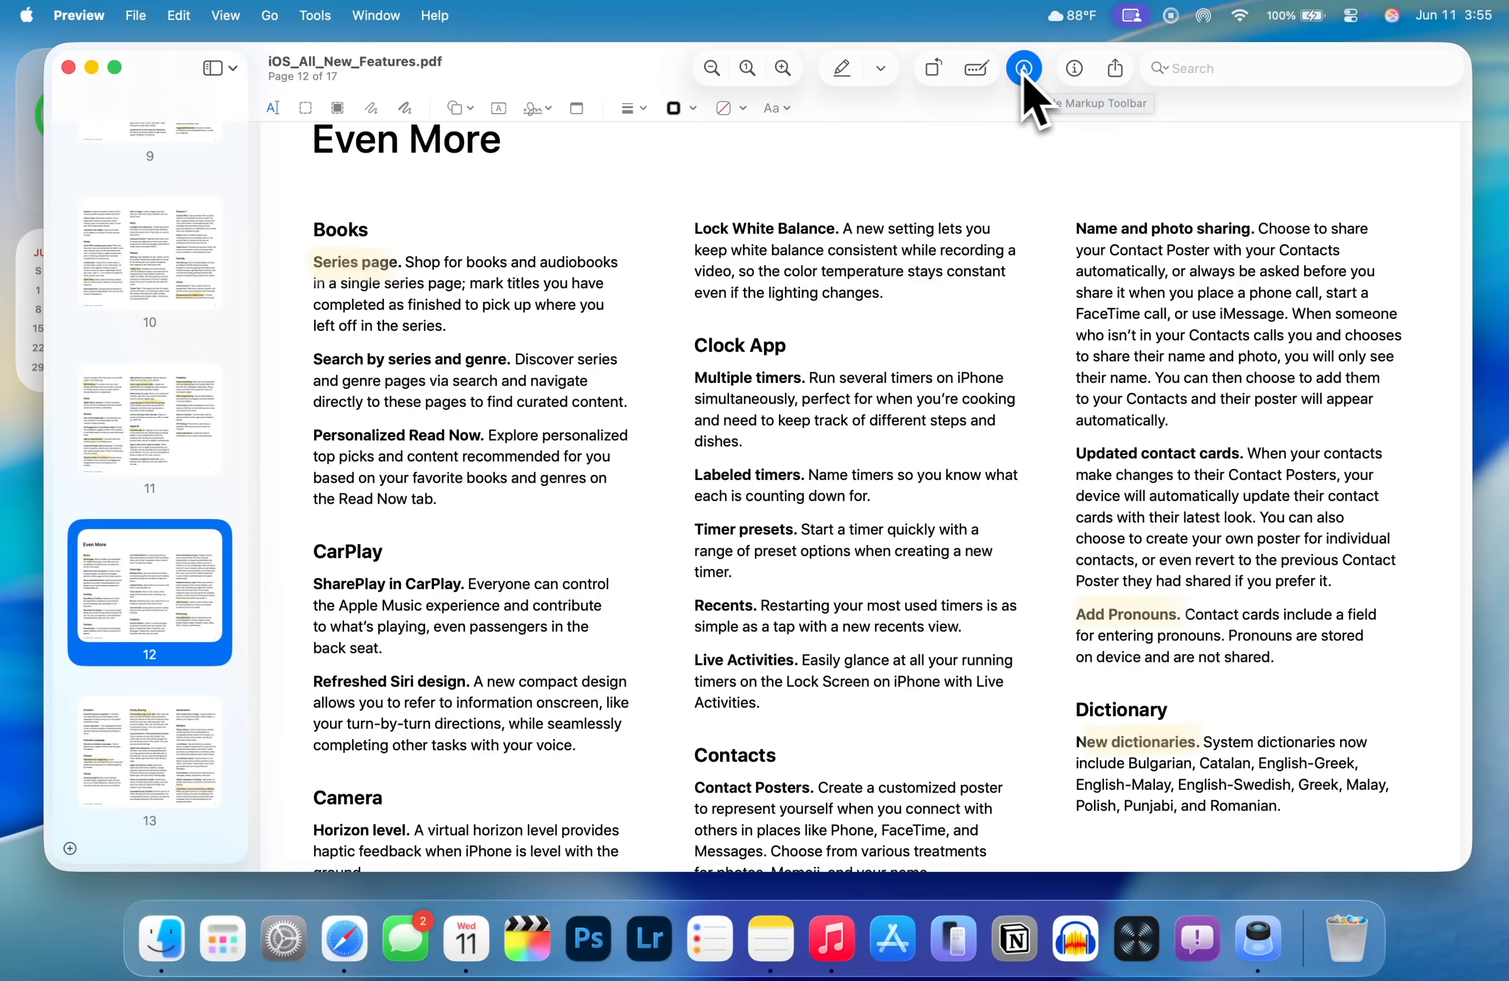
pyautogui.click(1031, 75)
pyautogui.click(1033, 76)
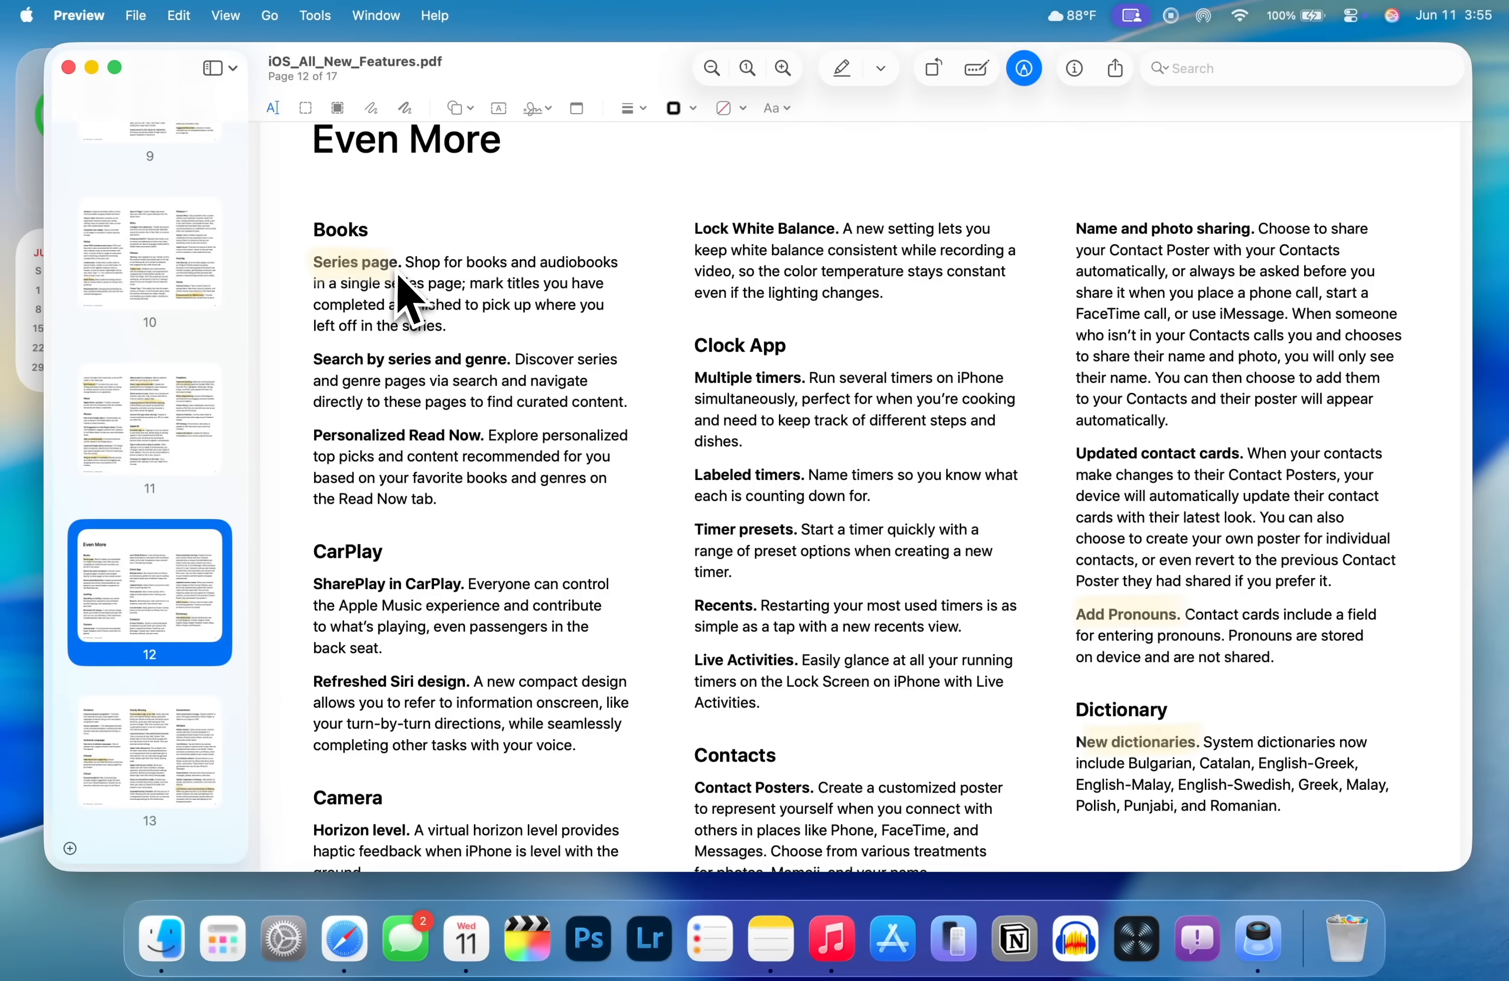
# Turn on the dark appearance for PDFs and toggle the system's Dark Mode to compare how the document looks
pyautogui.click(224, 16)
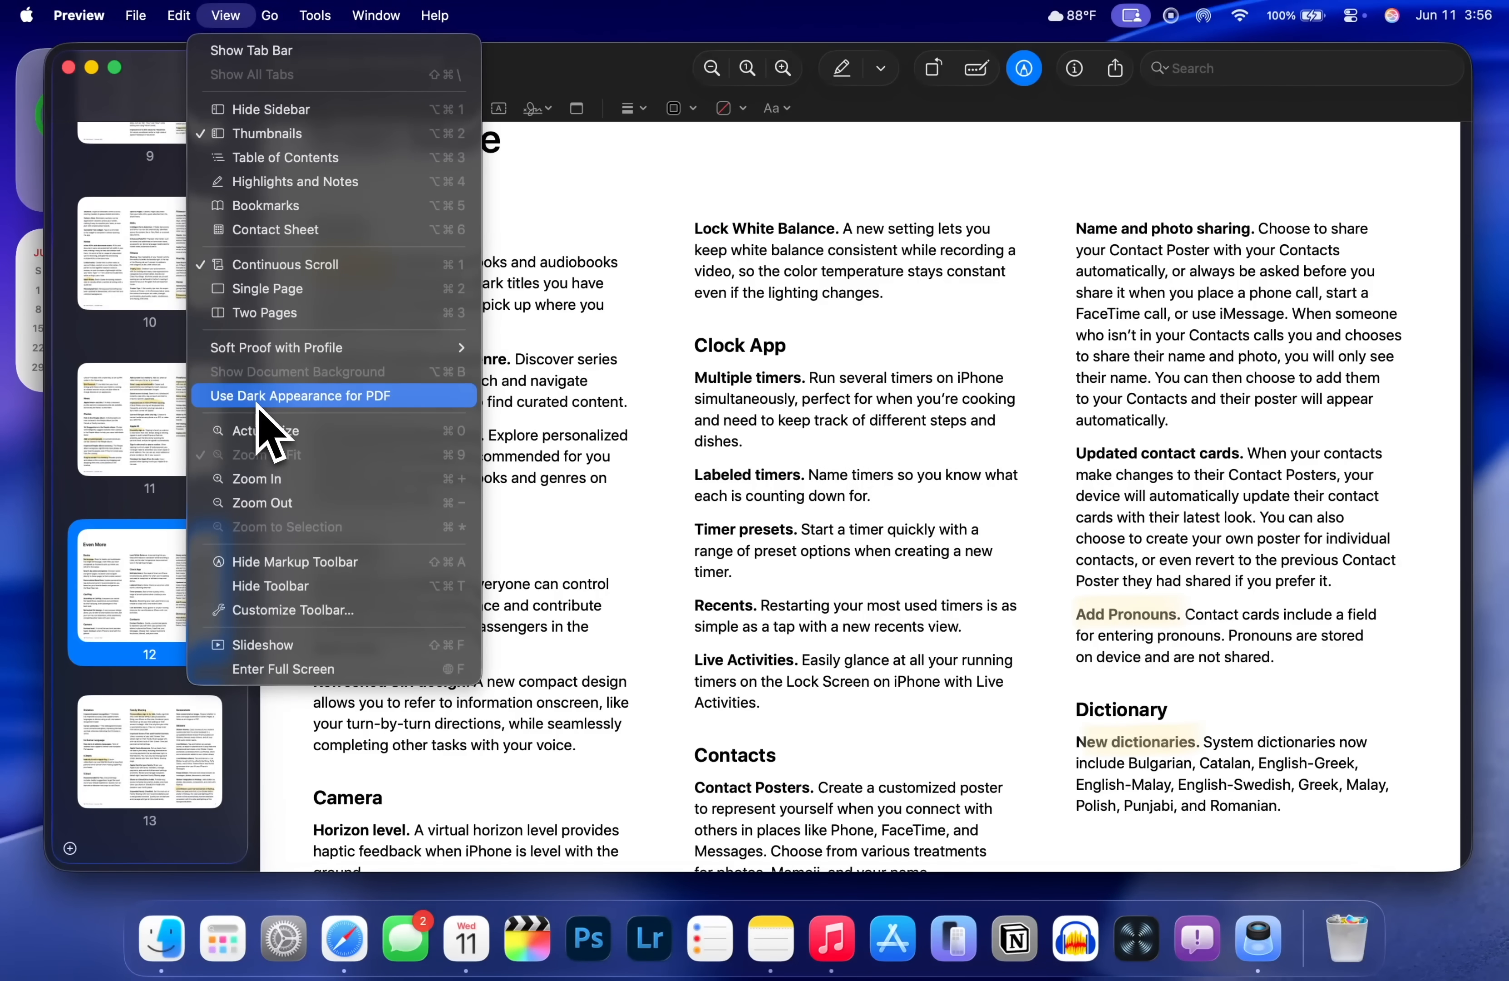
pyautogui.click(271, 399)
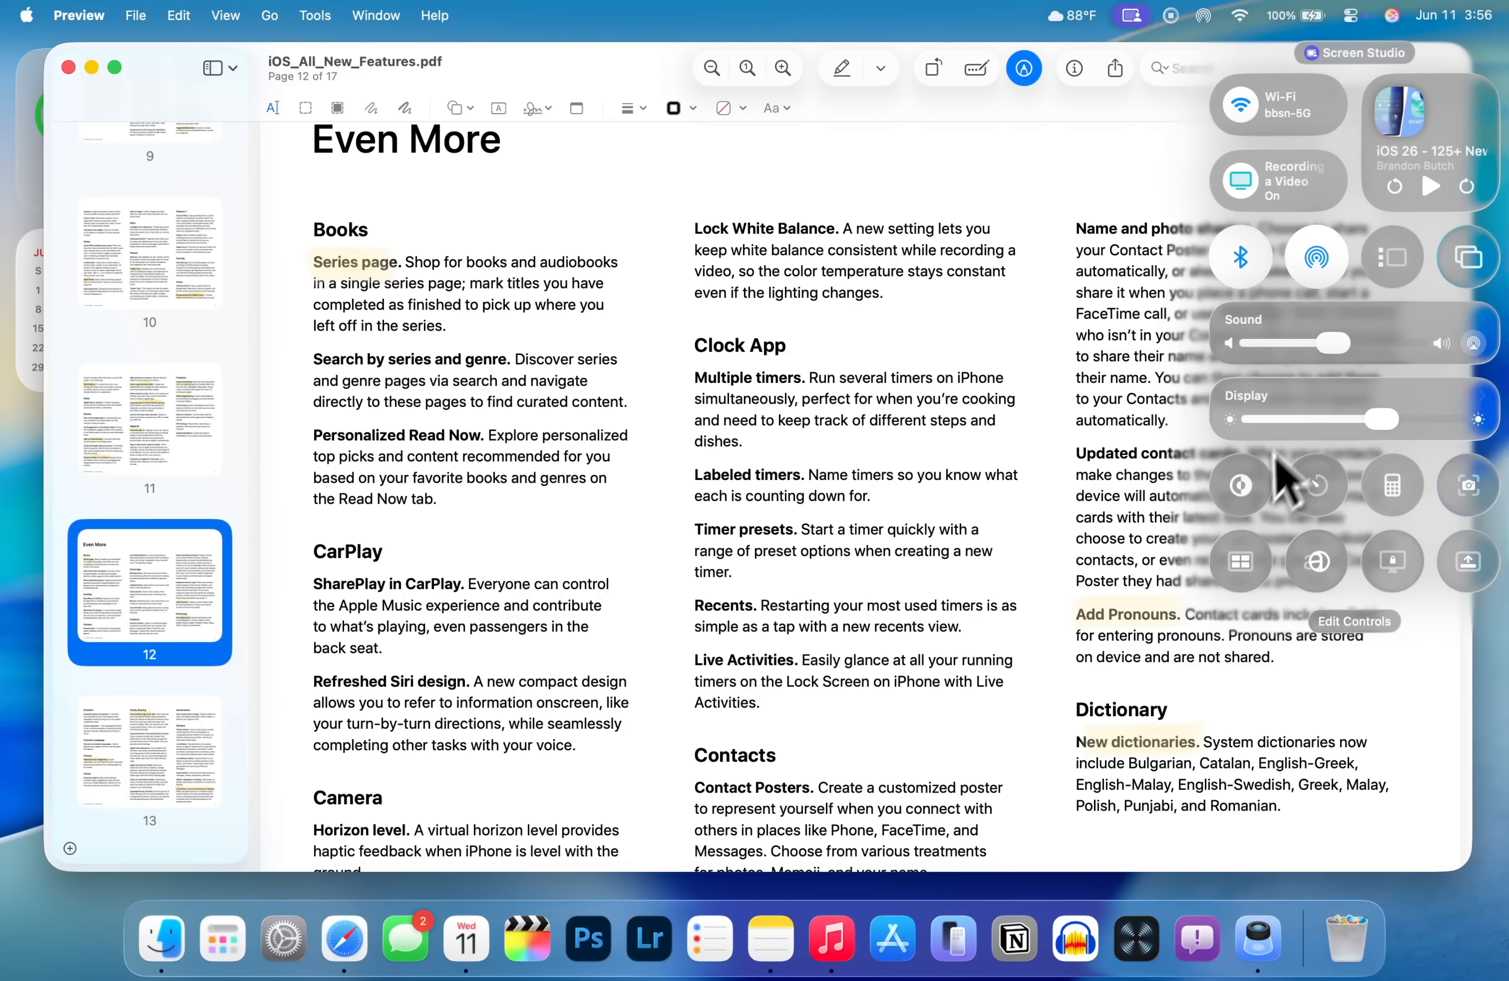
pyautogui.click(1253, 487)
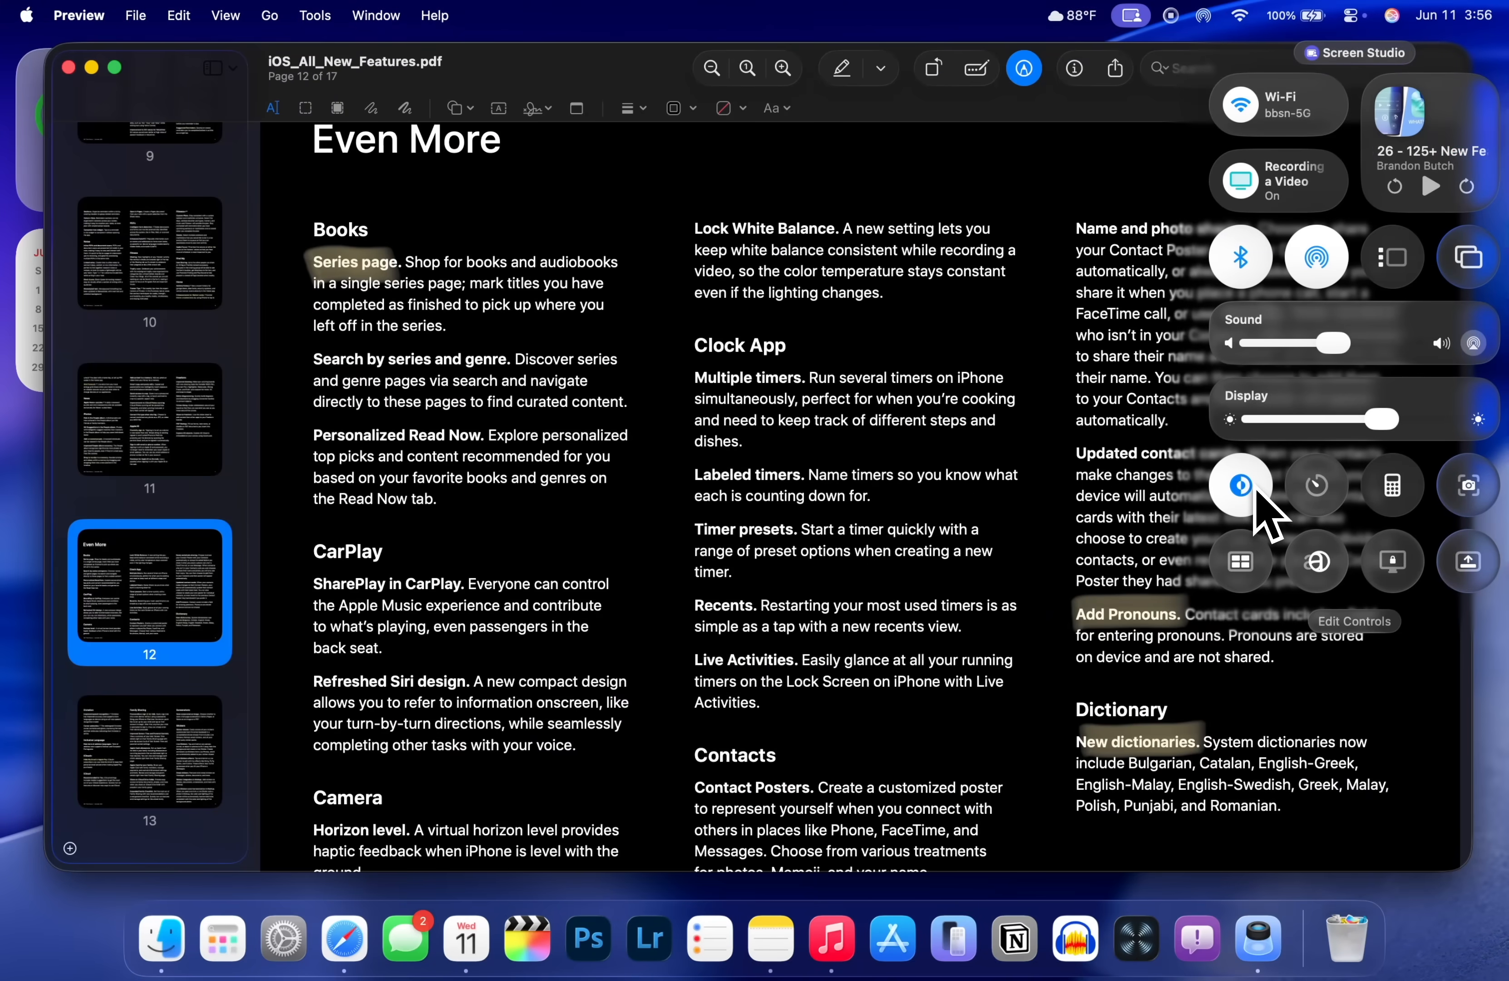
pyautogui.click(1254, 489)
pyautogui.click(1254, 489)
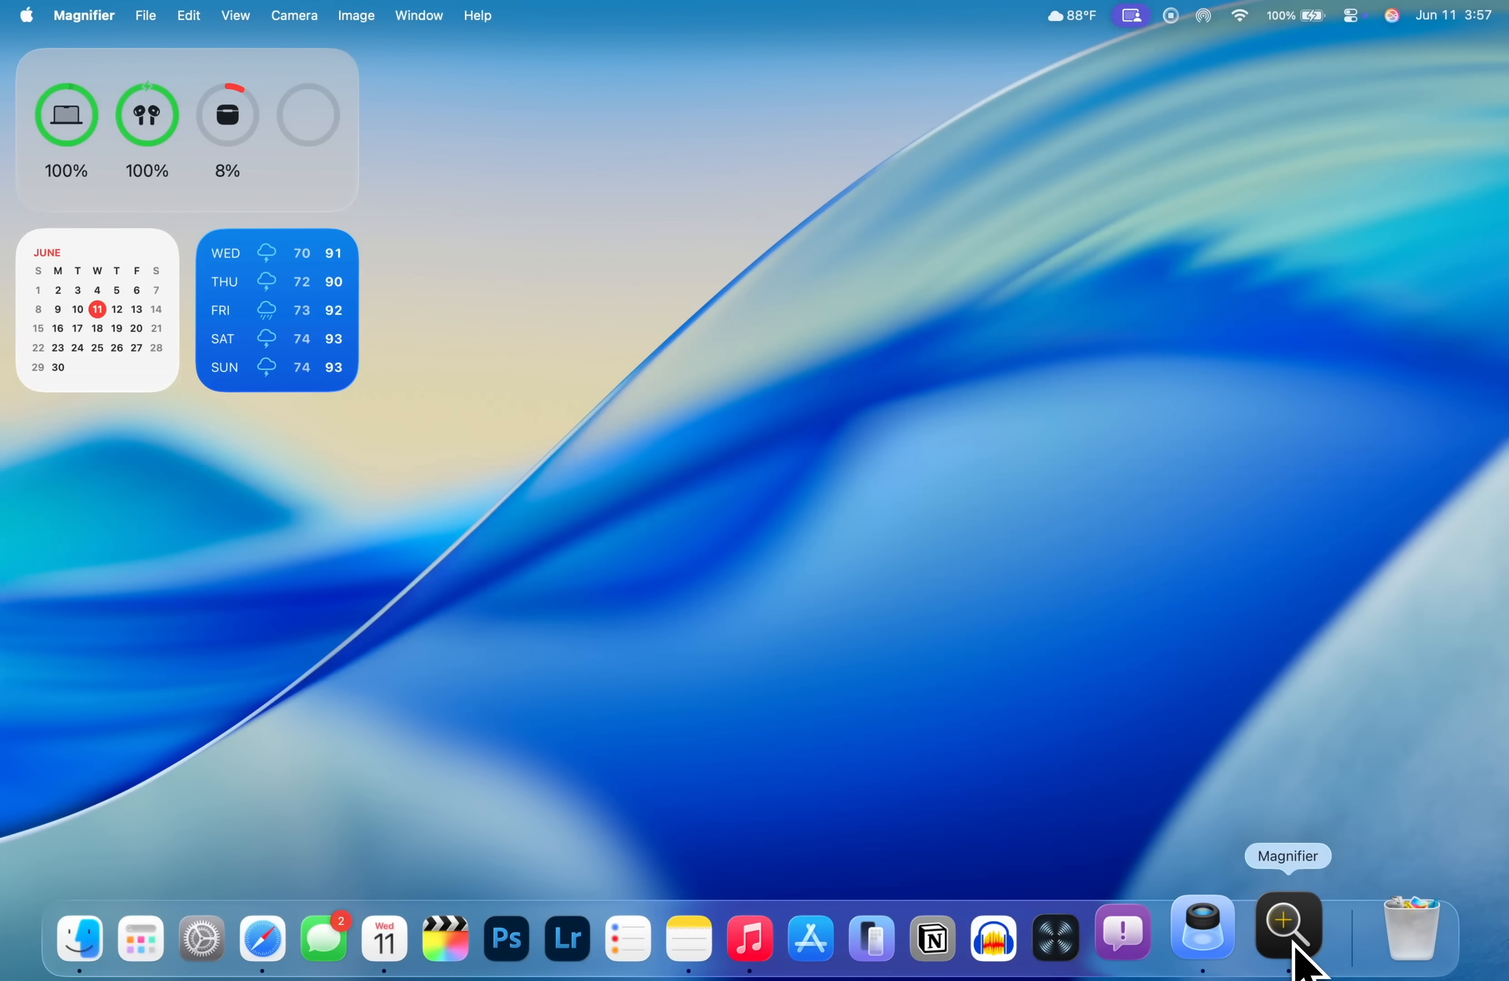
# Open Magnifier, switch its live view to the 16pm betas camera and zoom in on the filmed monitor
pyautogui.click(1293, 949)
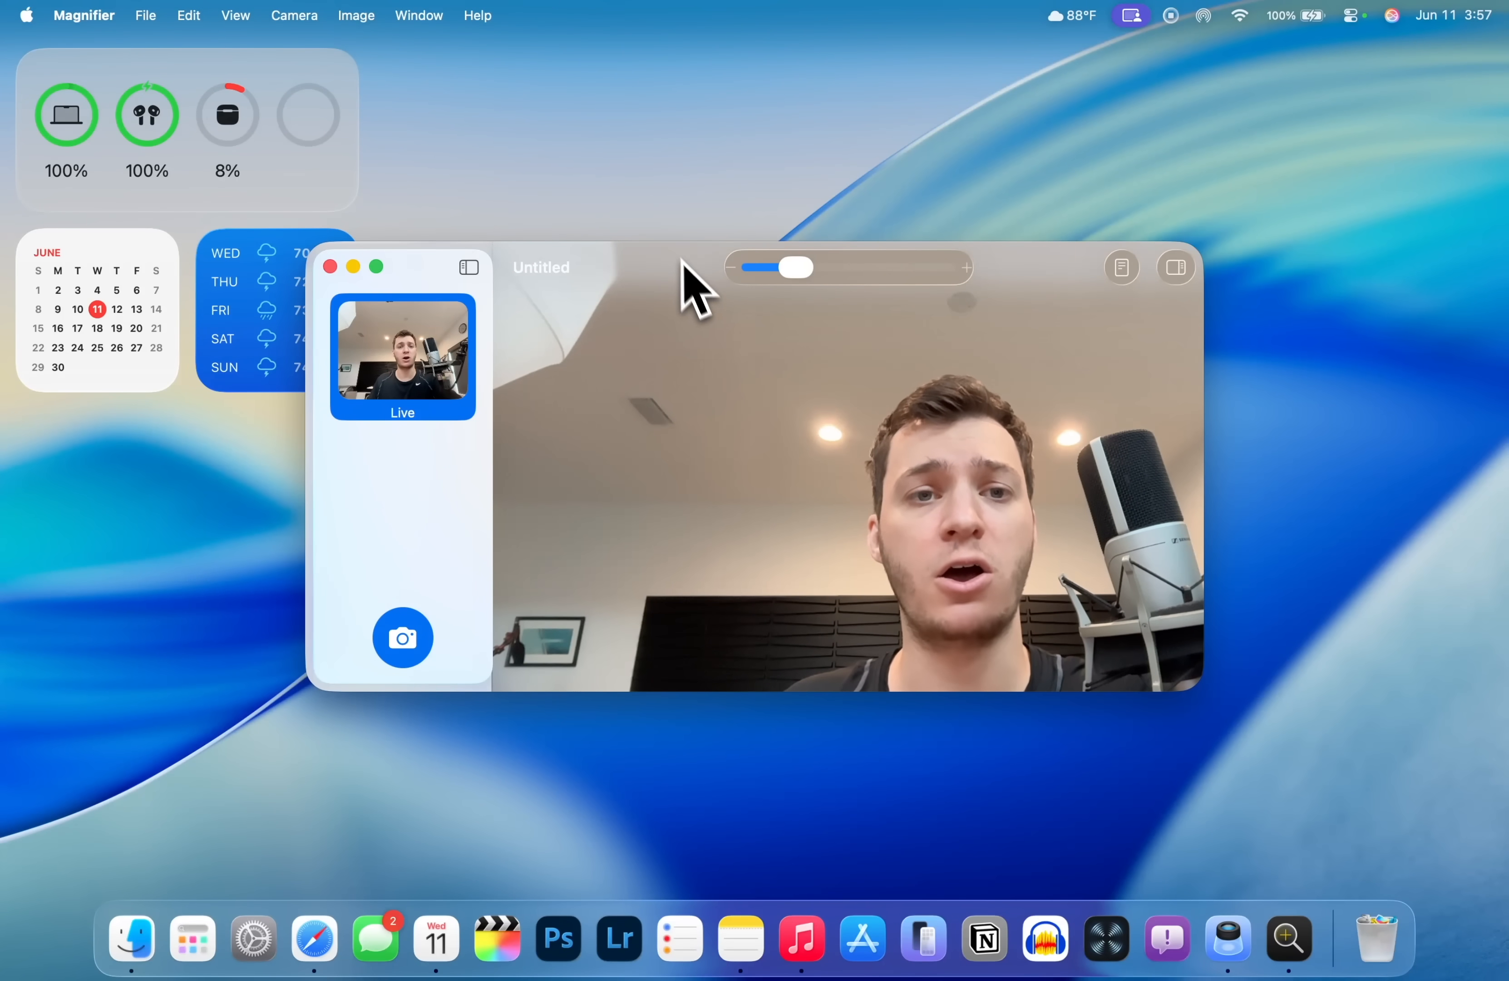
pyautogui.moveTo(790, 275); pyautogui.dragTo(752, 280)
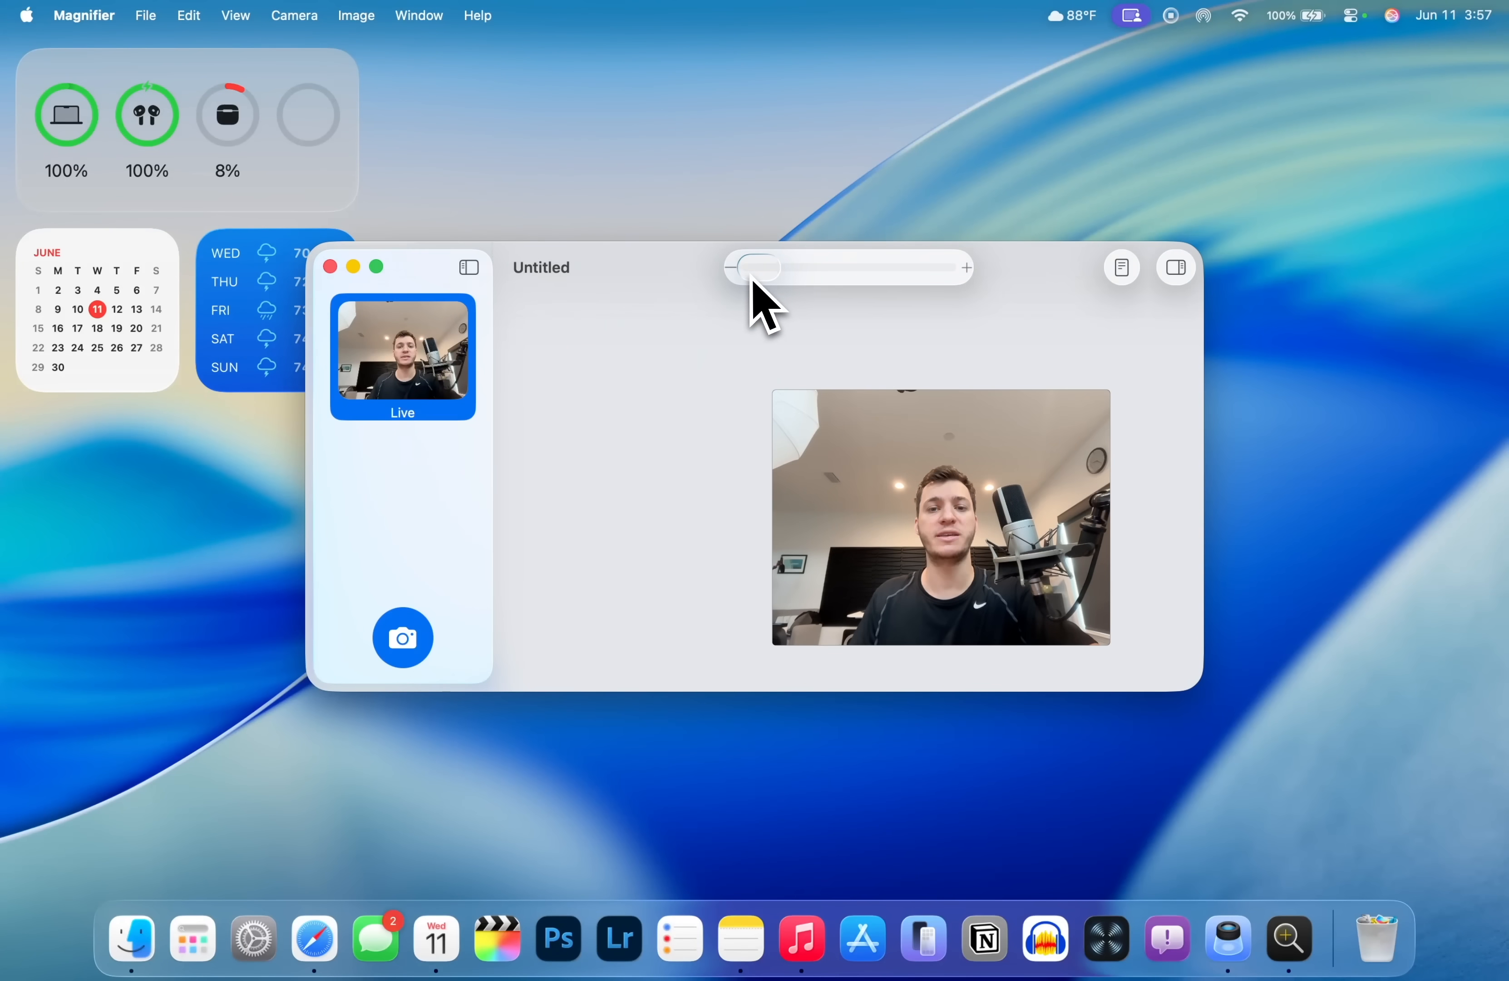
pyautogui.click(314, 7)
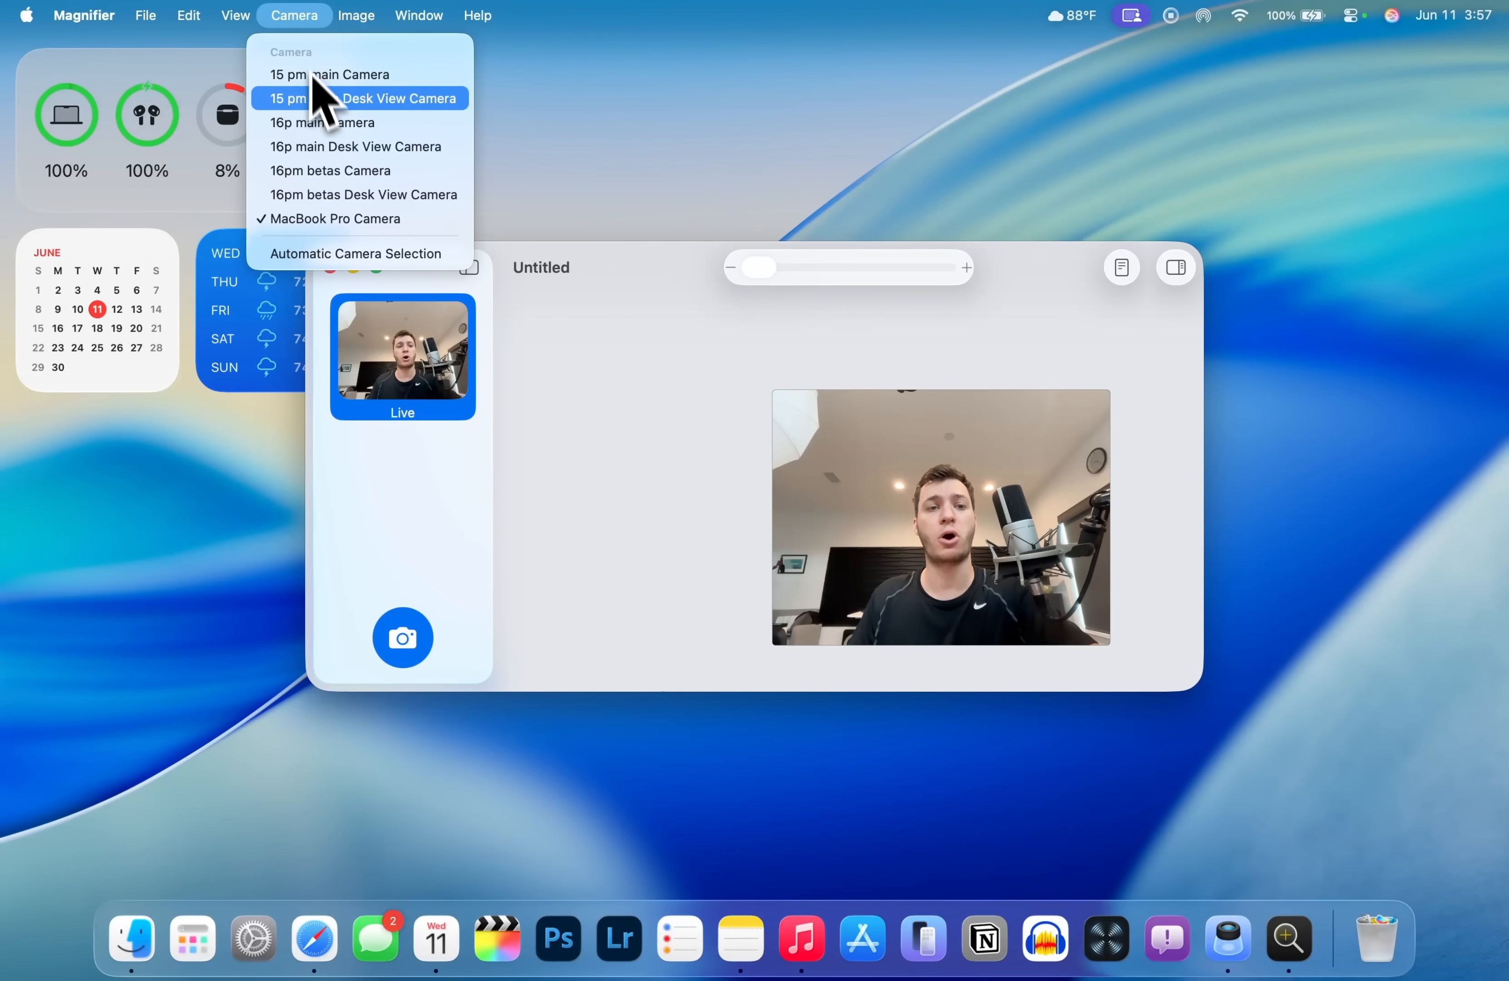
pyautogui.click(355, 184)
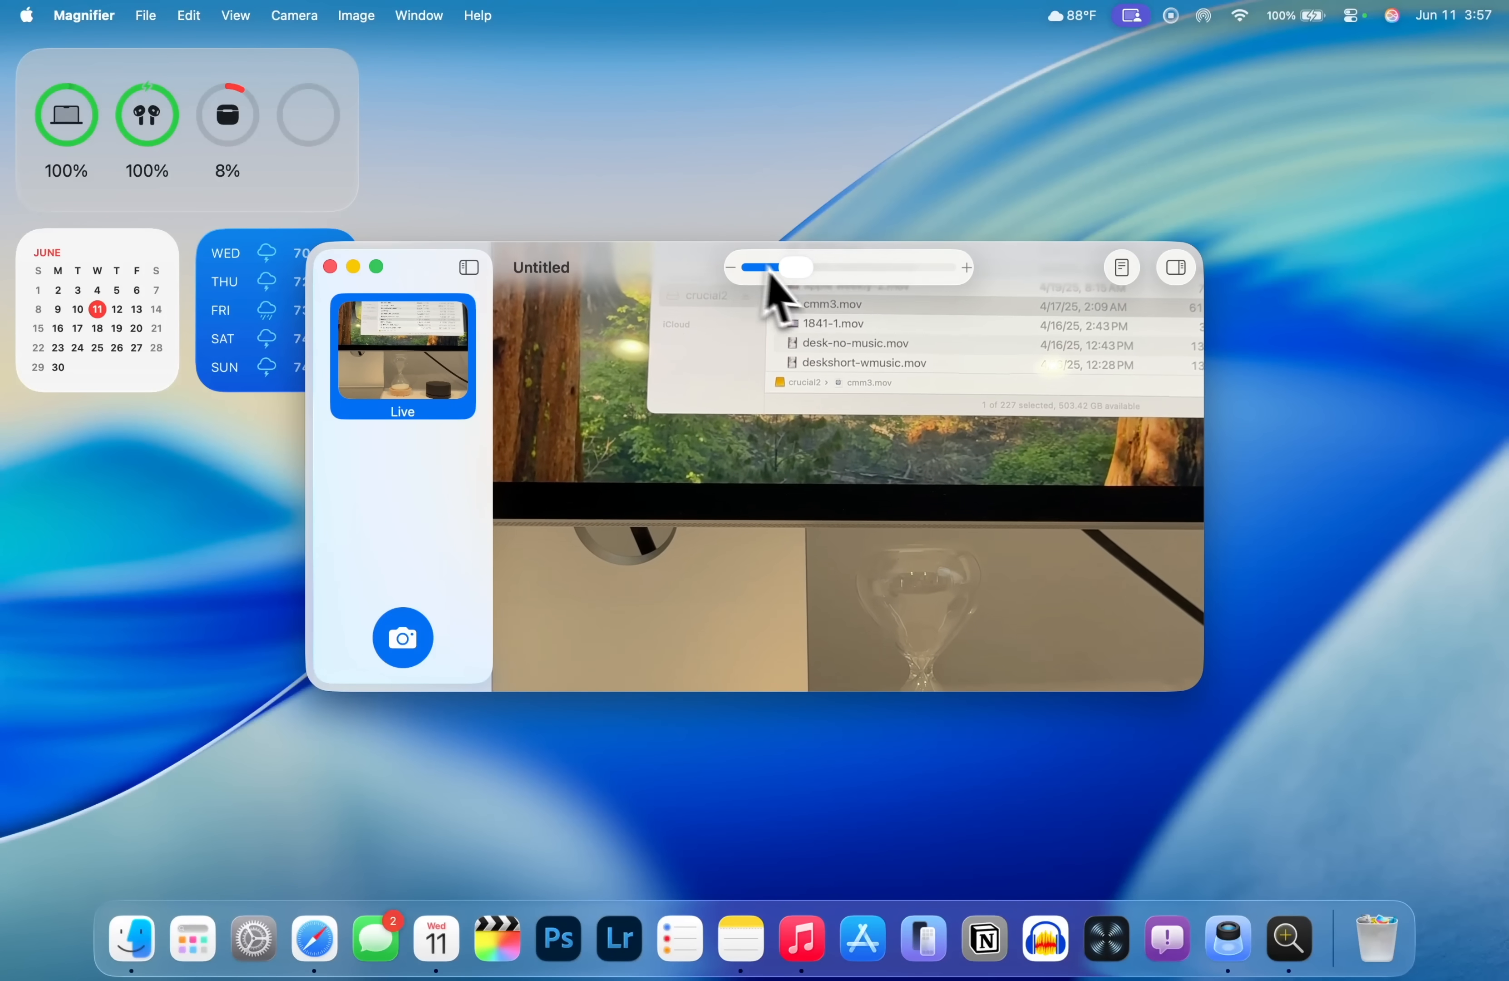
pyautogui.moveTo(799, 282); pyautogui.dragTo(831, 285)
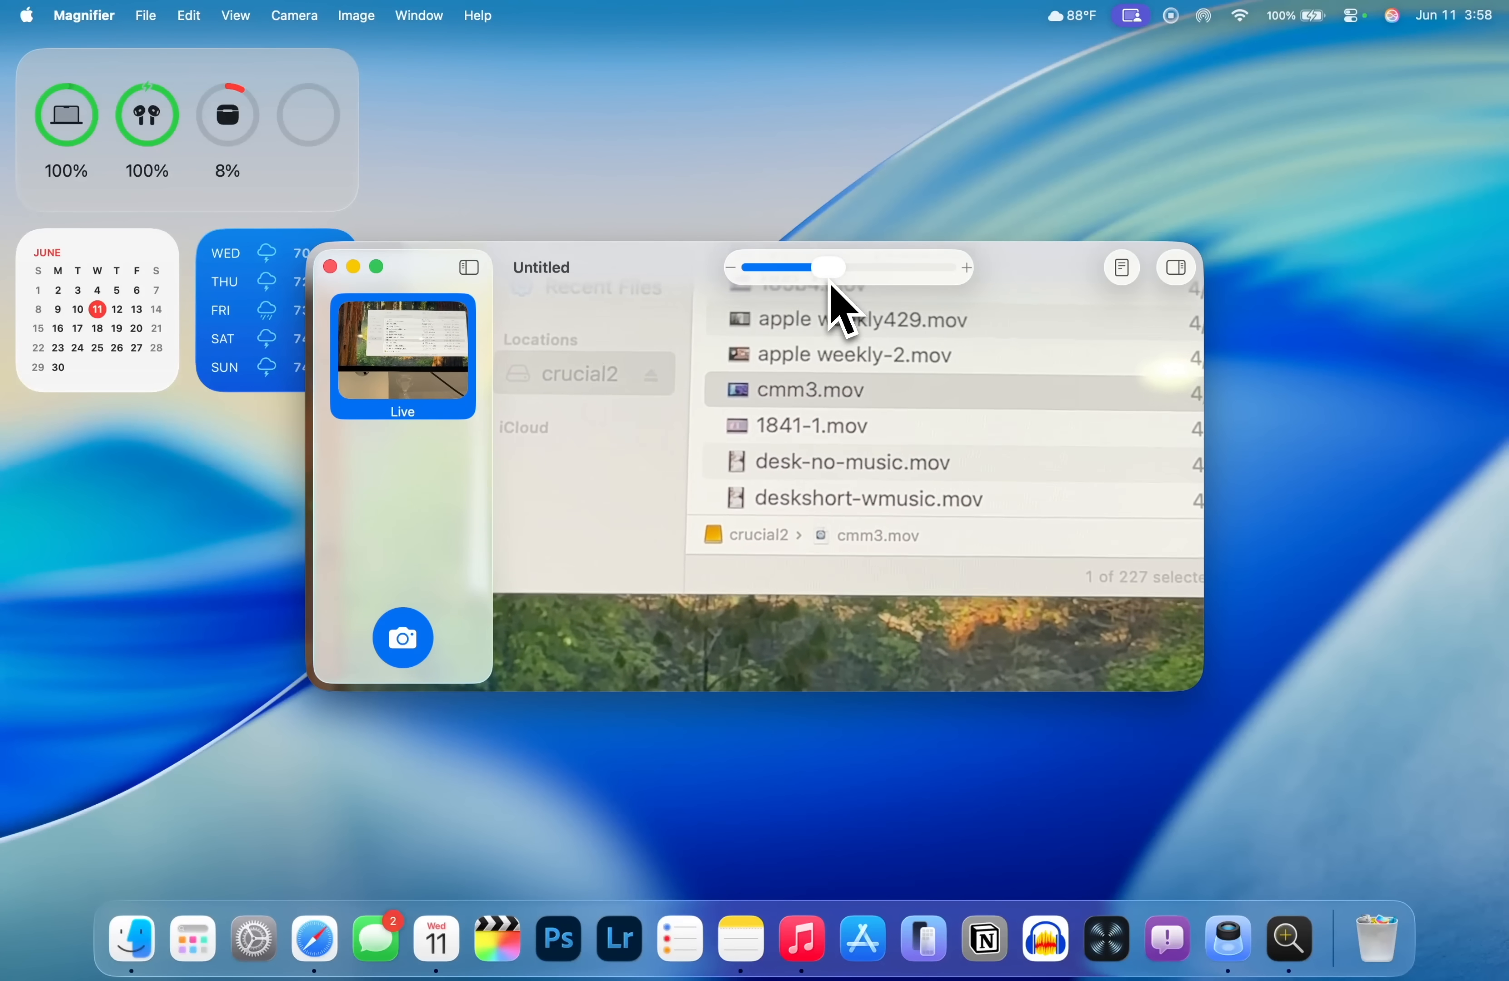
# Capture stills of the live view, zooming in on the cmm3.mov file name, and open the second capture
pyautogui.click(404, 637)
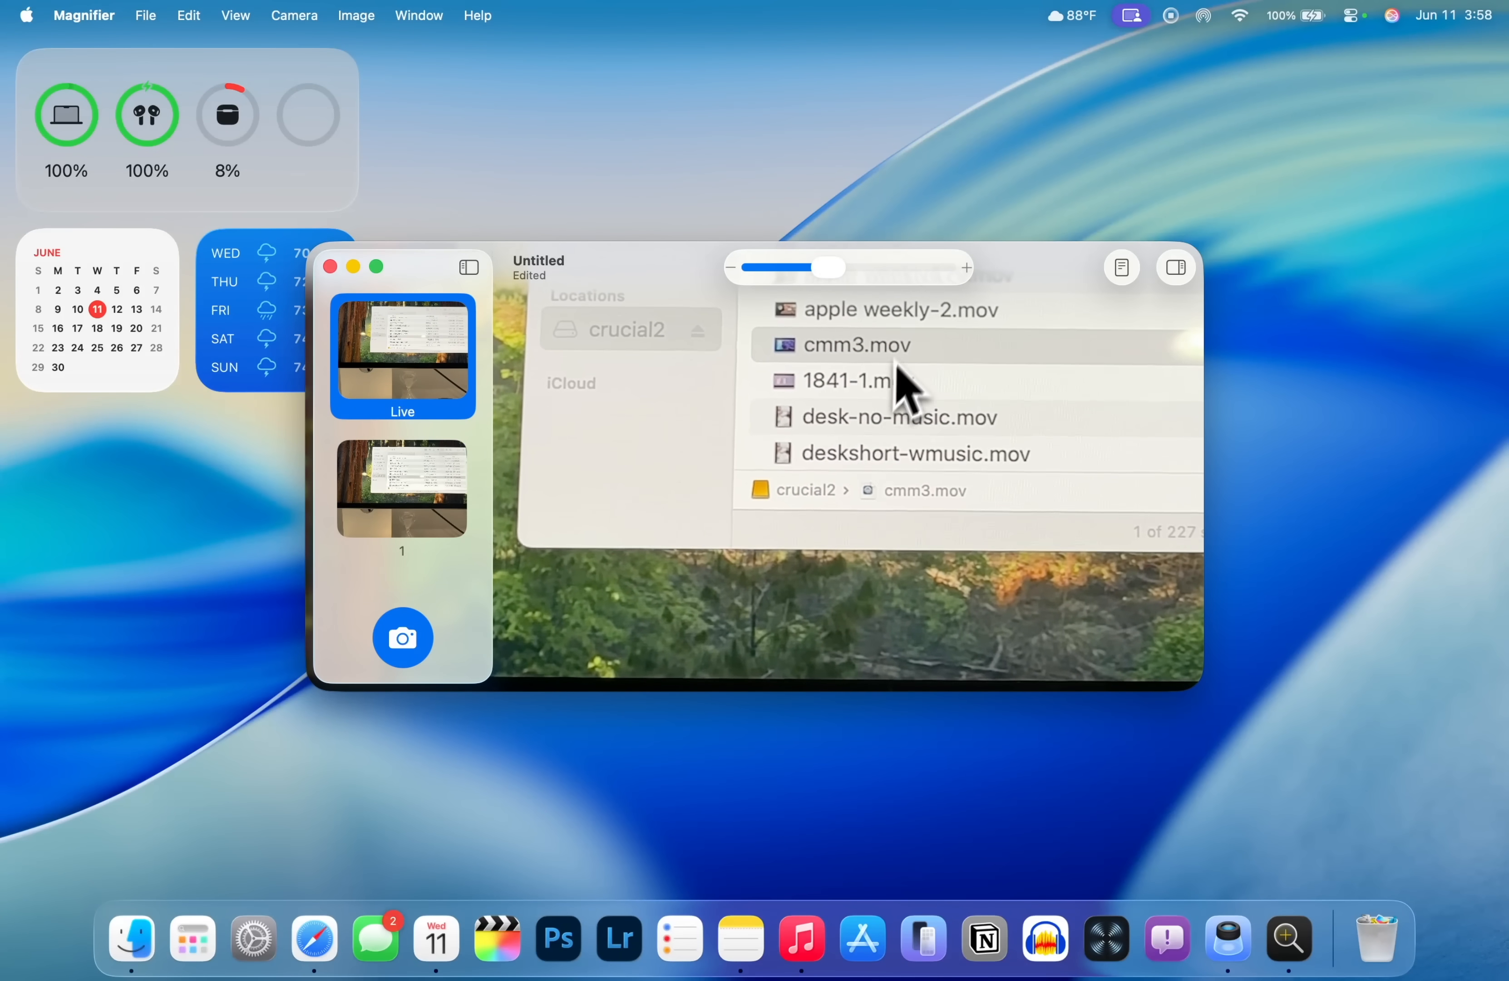
pyautogui.moveTo(828, 268); pyautogui.dragTo(963, 294)
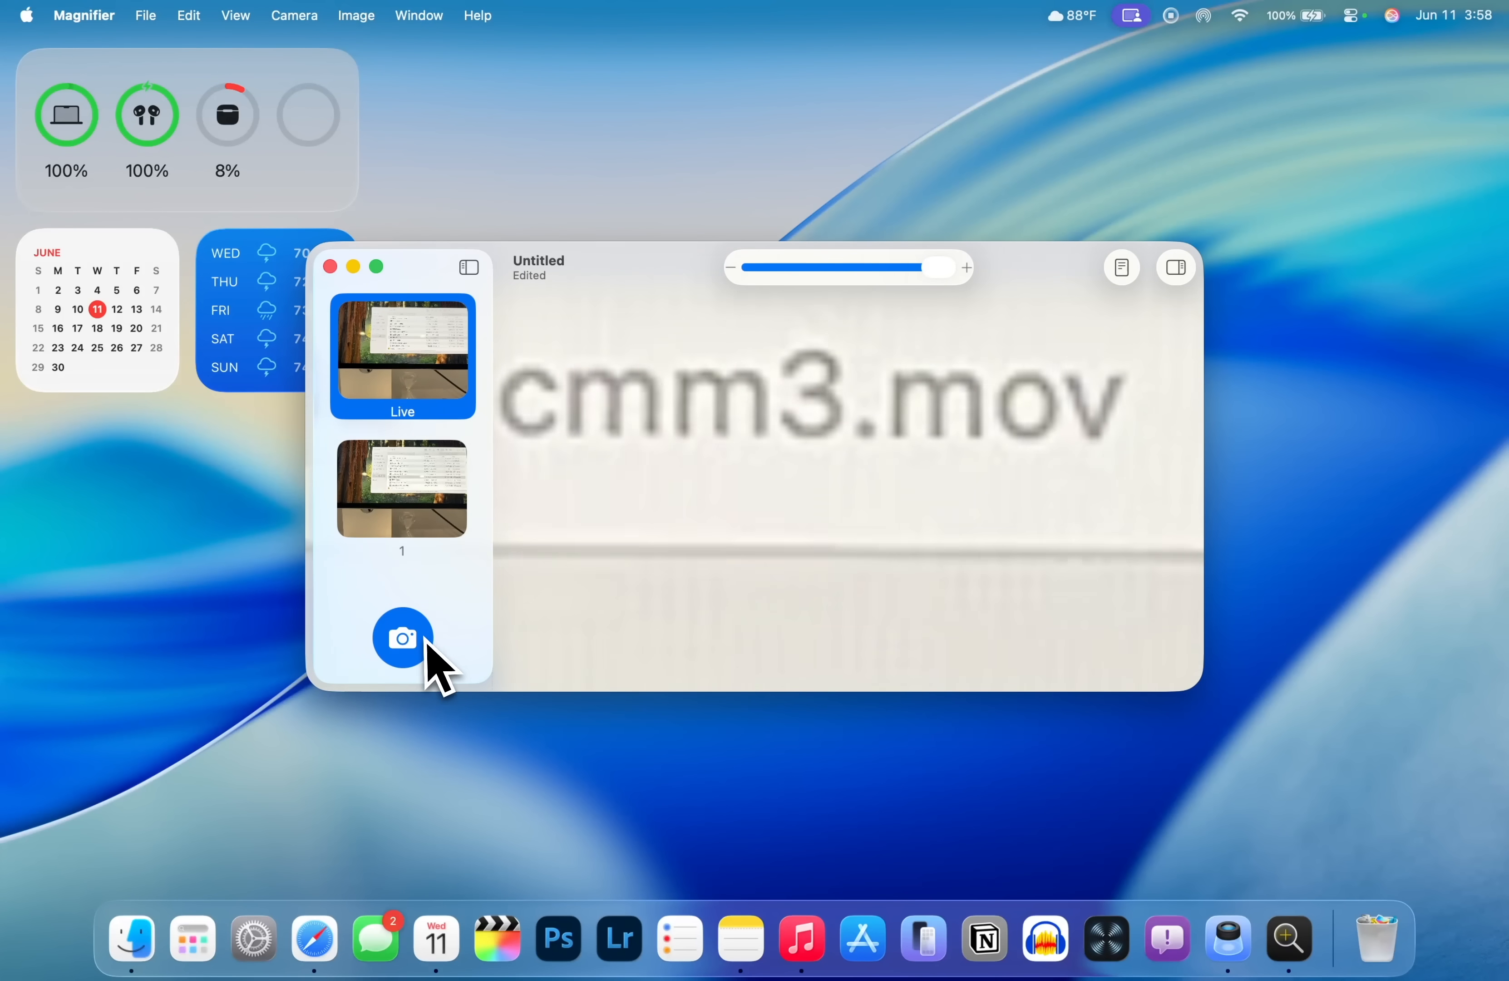
pyautogui.scroll(-3, 428, 590)
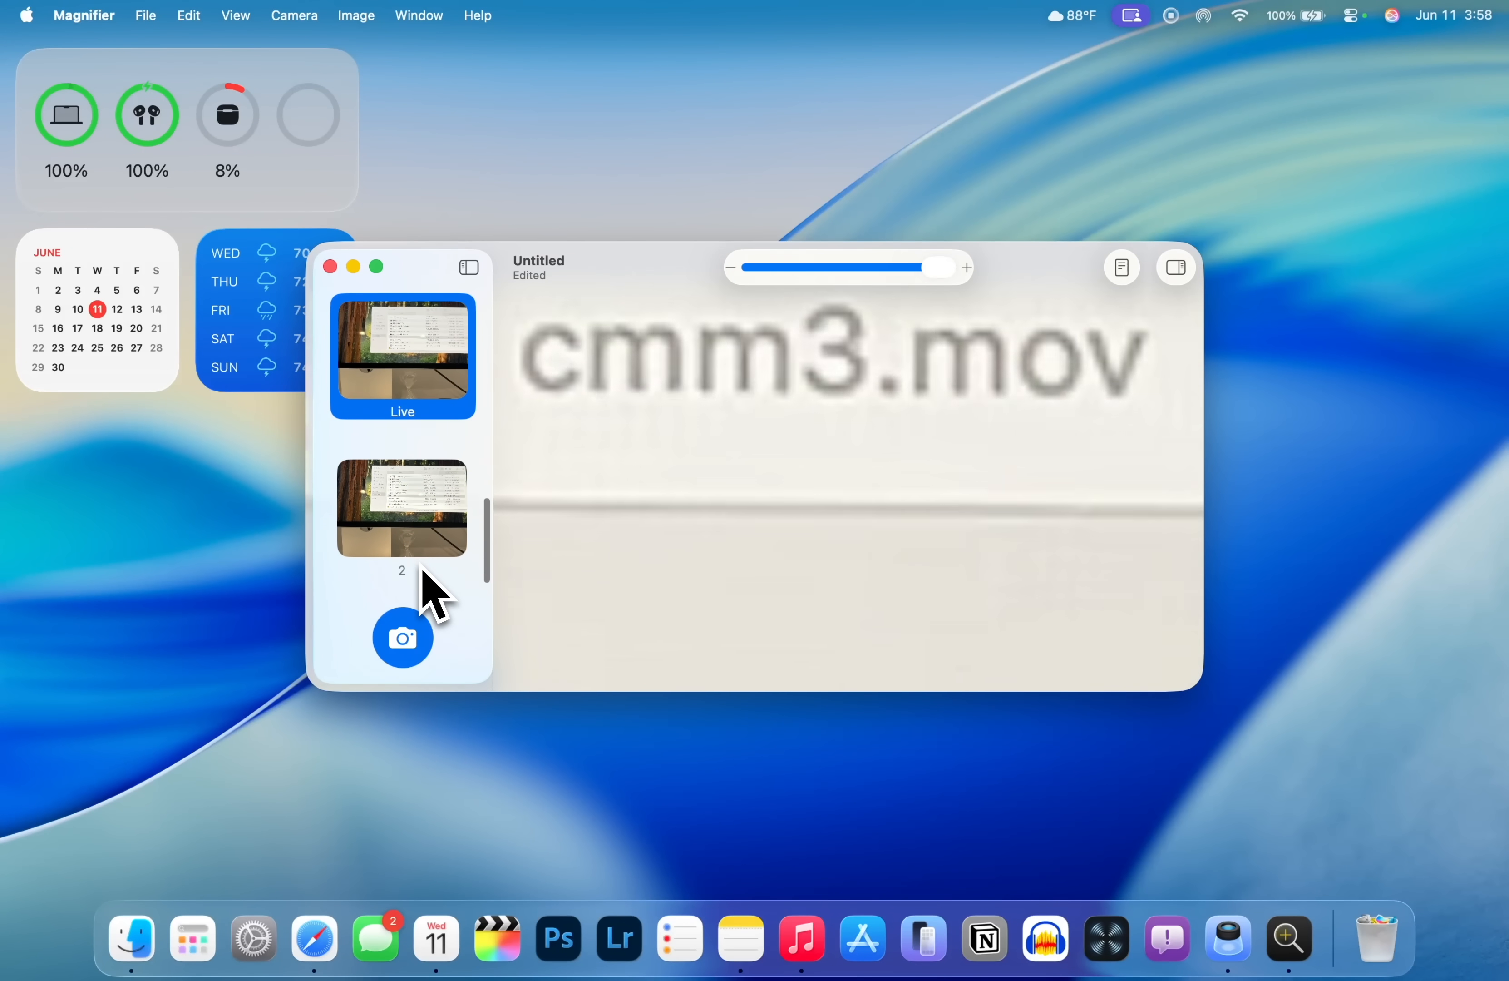
pyautogui.click(425, 533)
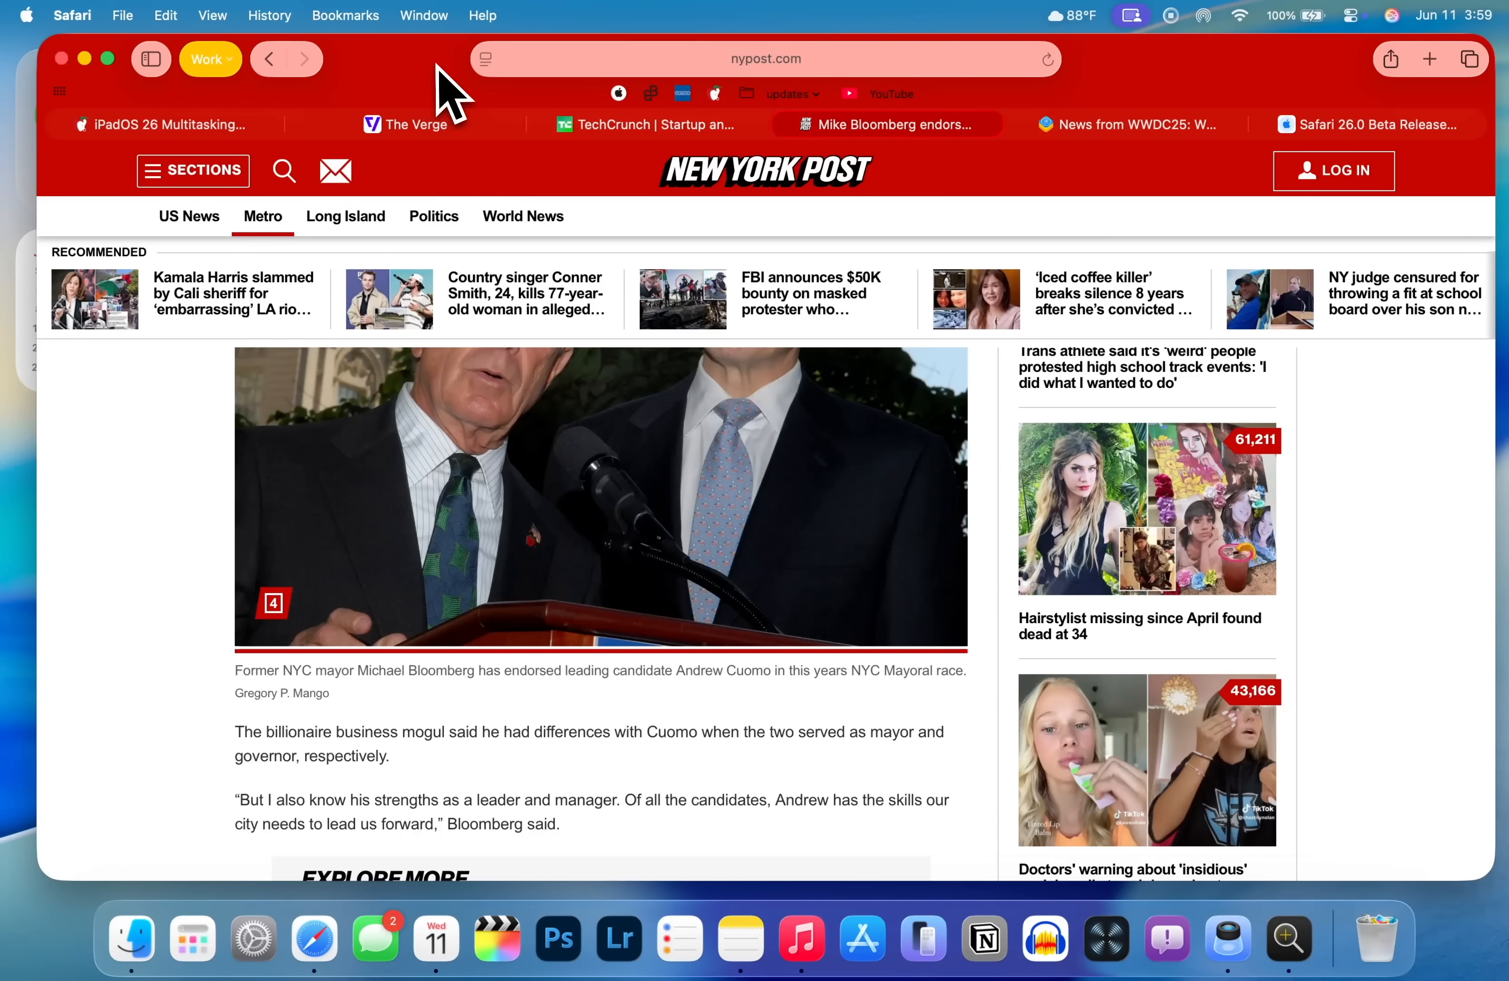
# In Safari, scroll through the New York Post article and back up to examine how the toolbar color adapts
pyautogui.scroll(3, 1146, 198)
pyautogui.scroll(5, 1146, 201)
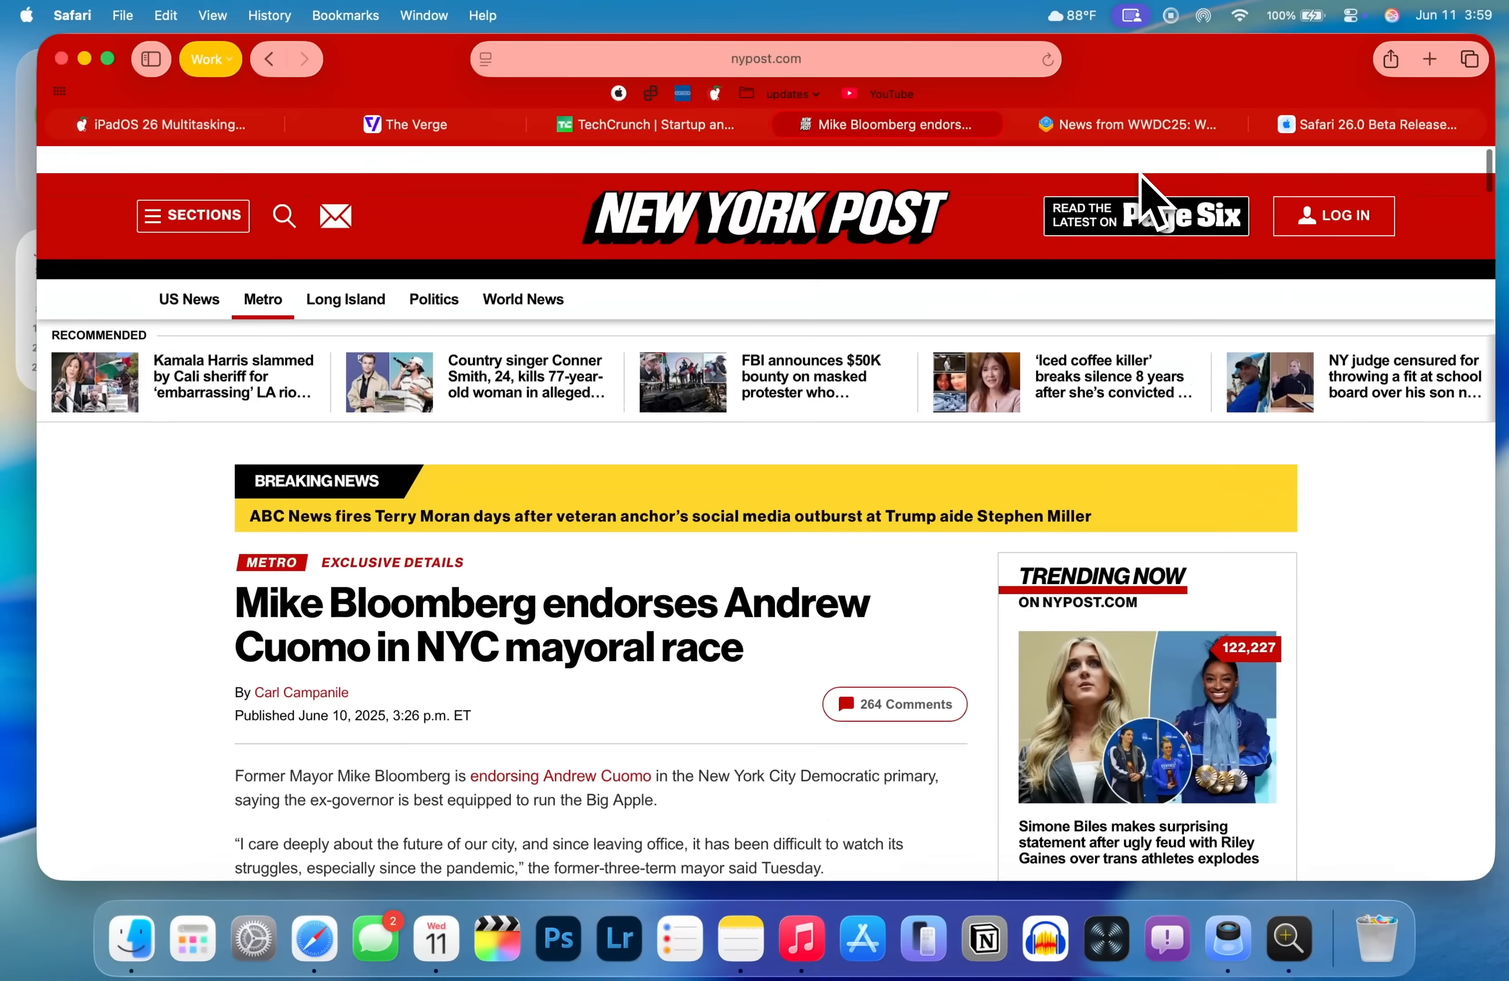
pyautogui.scroll(-5, 739, 214)
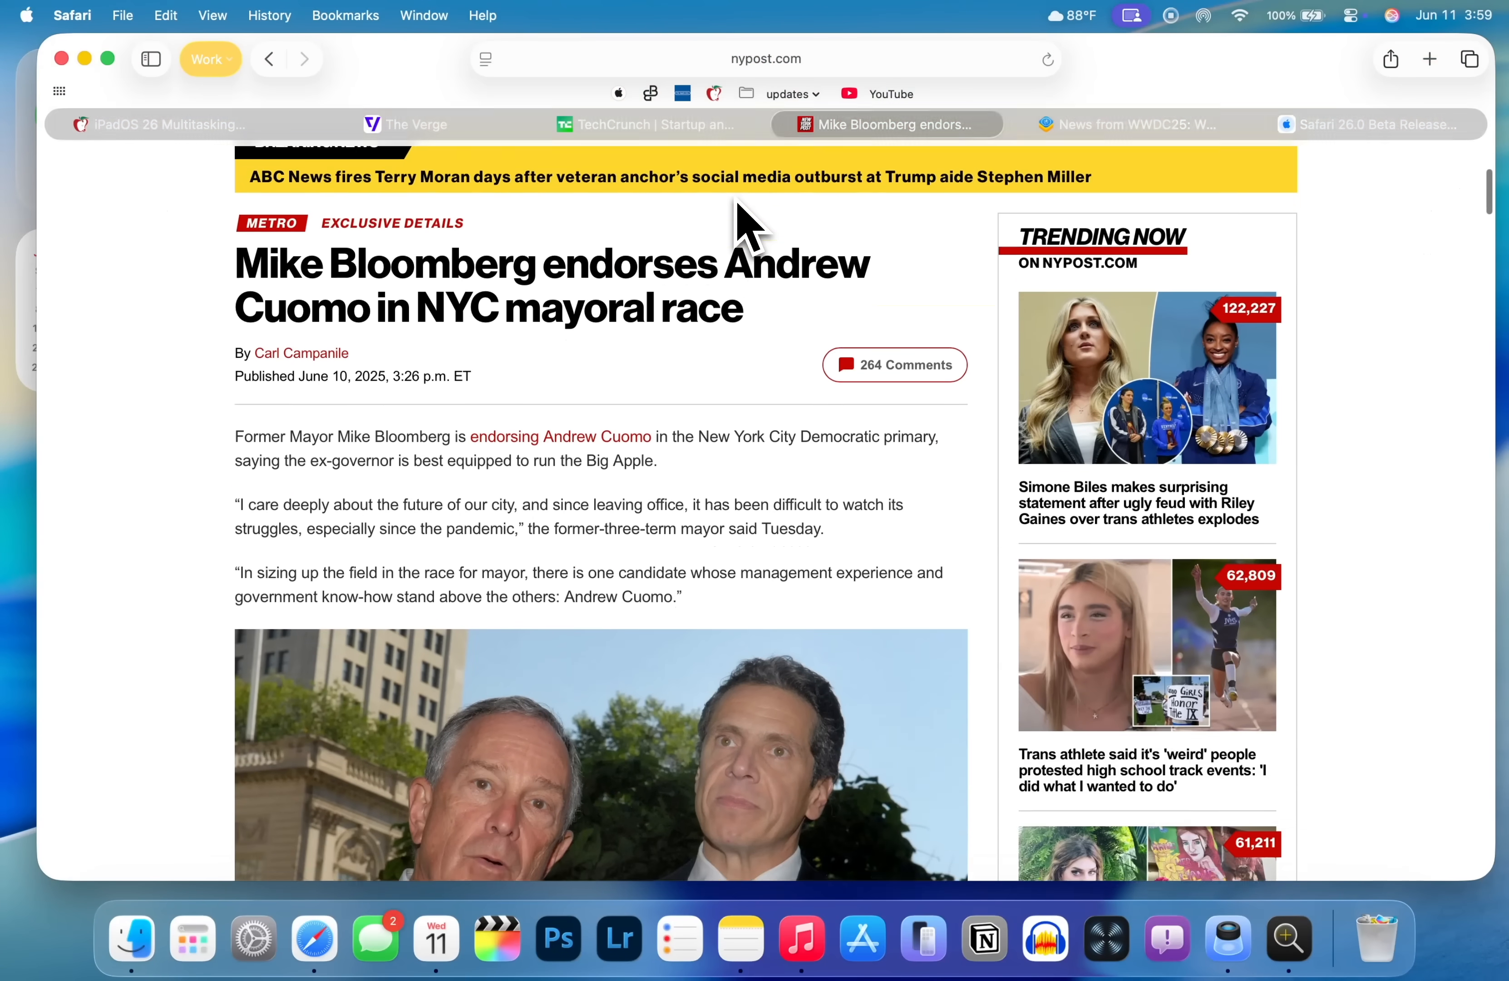
pyautogui.scroll(-10, 739, 214)
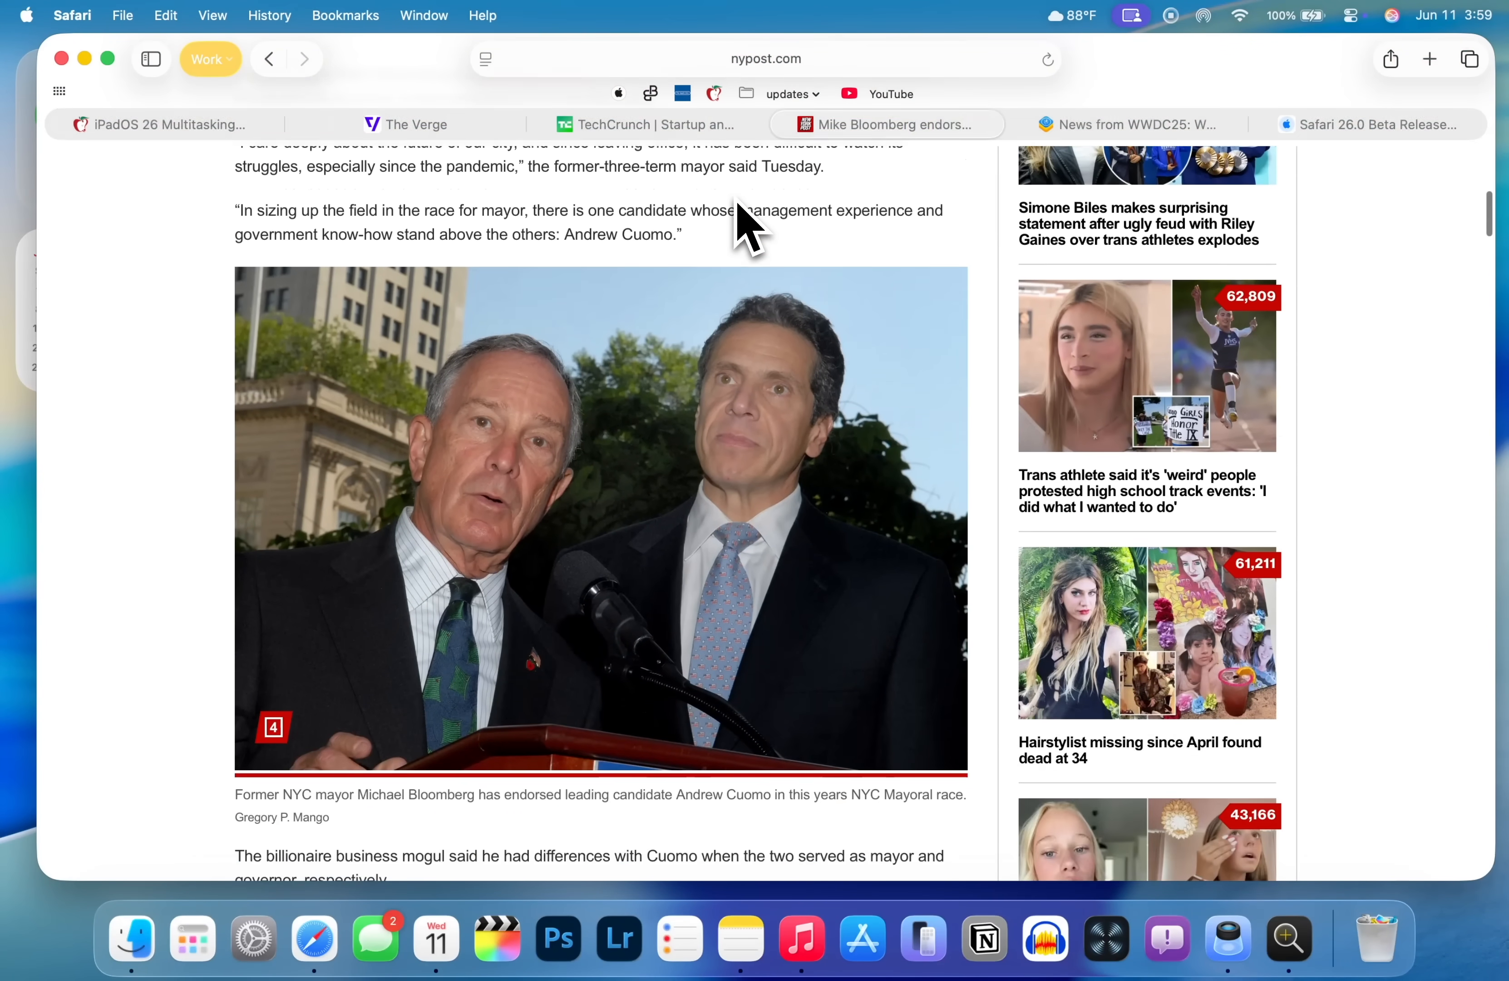
pyautogui.scroll(-15, 739, 214)
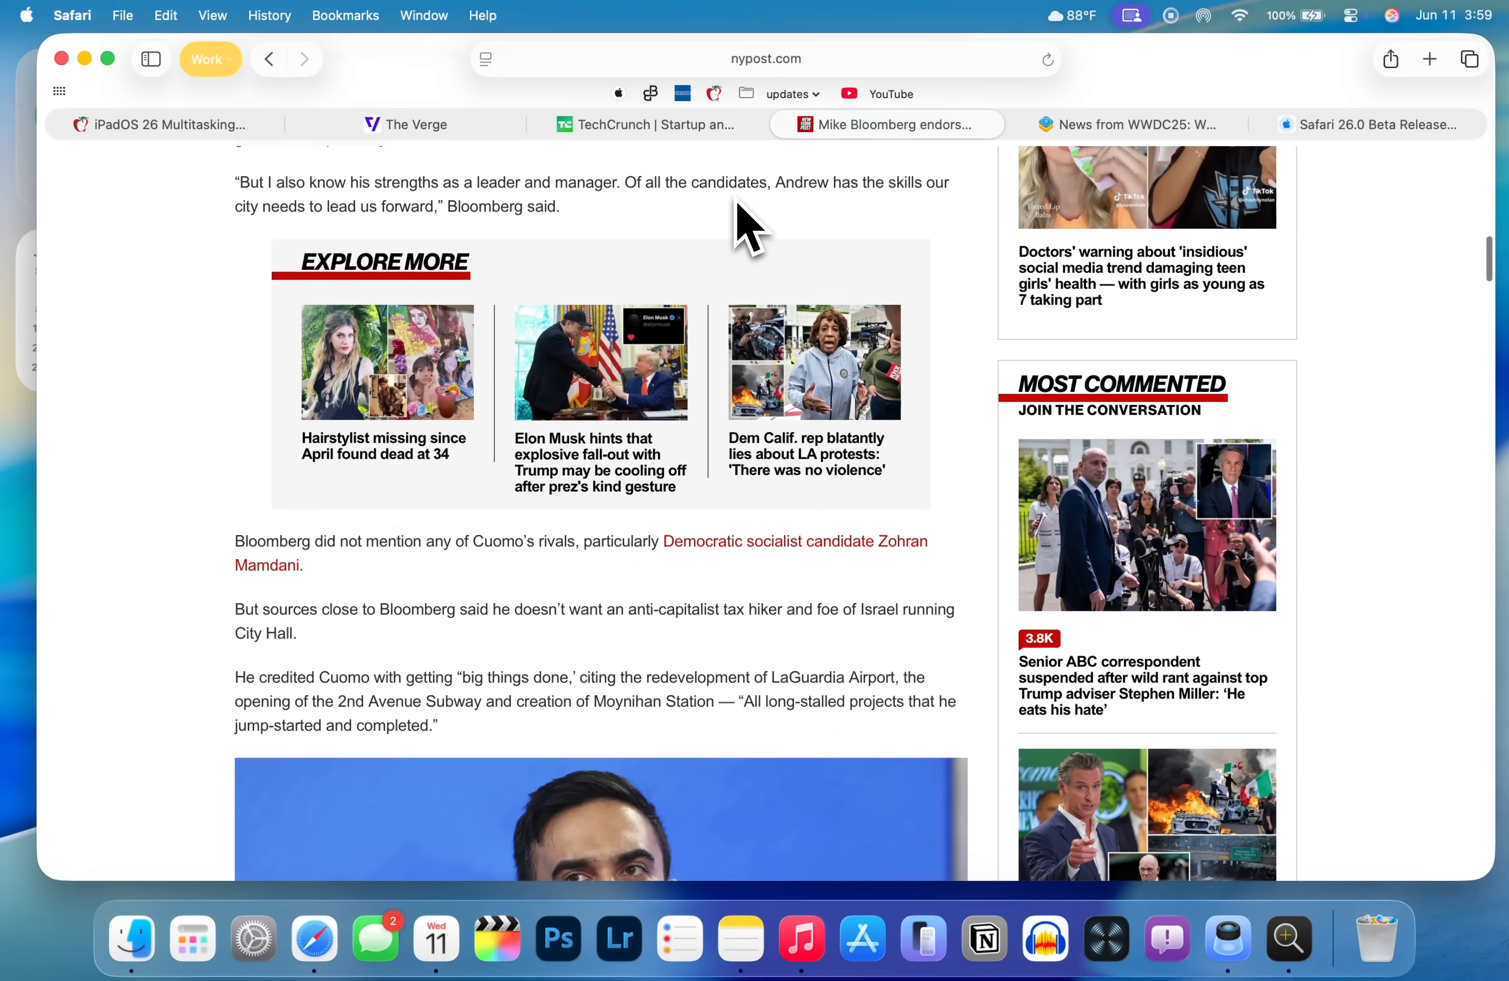
pyautogui.scroll(-8, 739, 213)
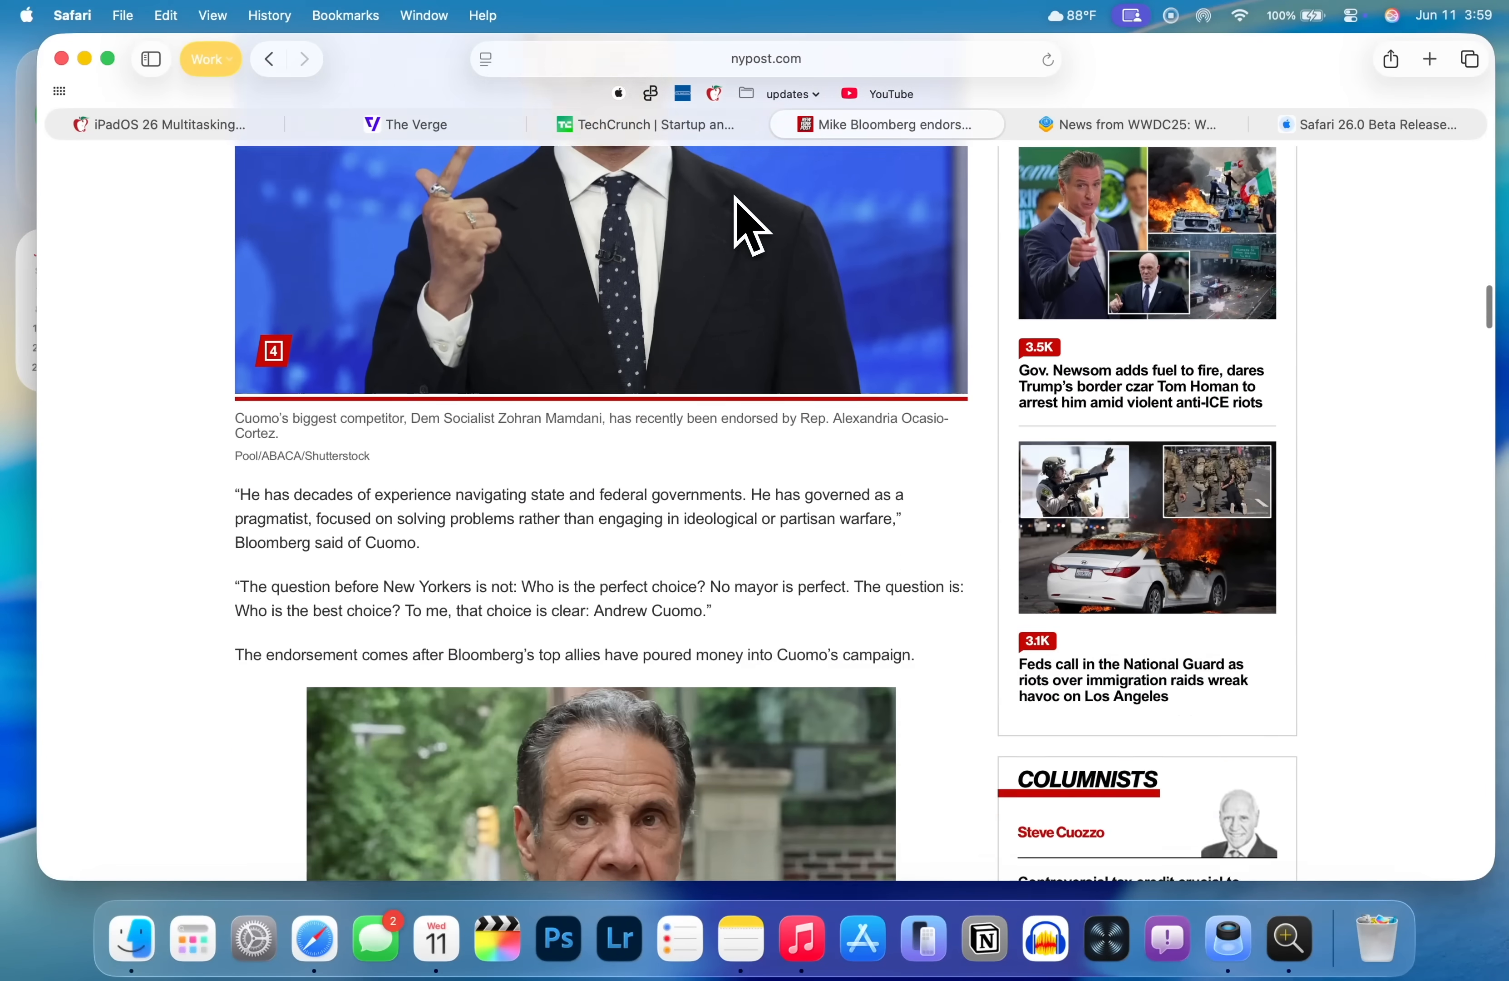
pyautogui.scroll(20, 738, 214)
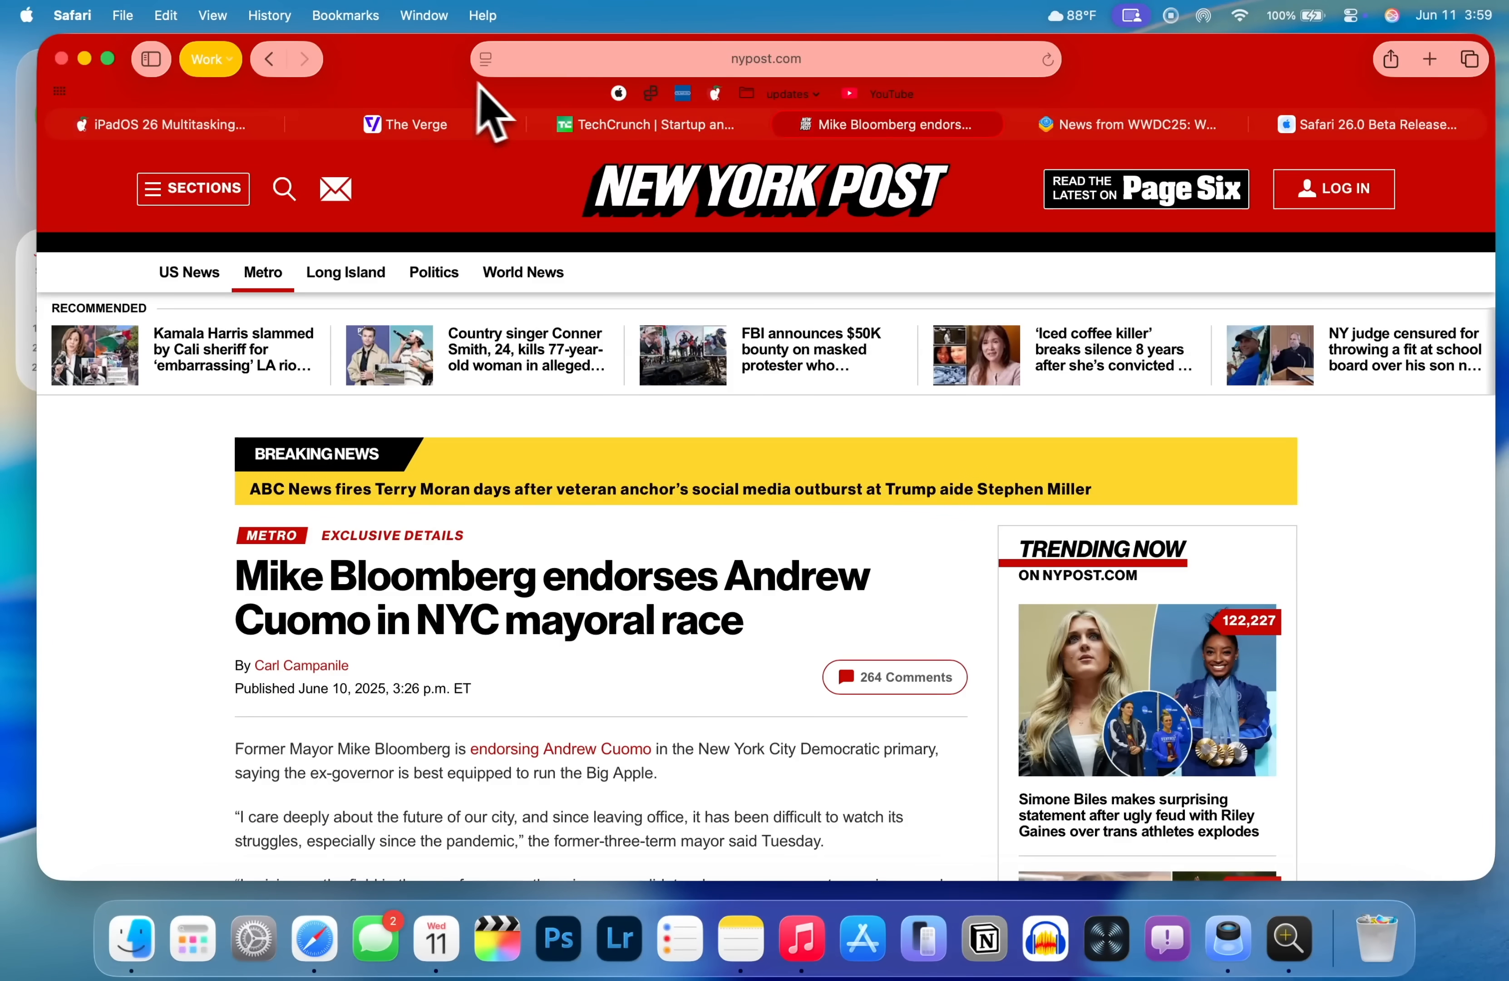
# Scroll The Verge and TechCrunch pages in their tabs to compare how the toolbar blends with each site
pyautogui.click(445, 126)
pyautogui.scroll(-10, 356, 331)
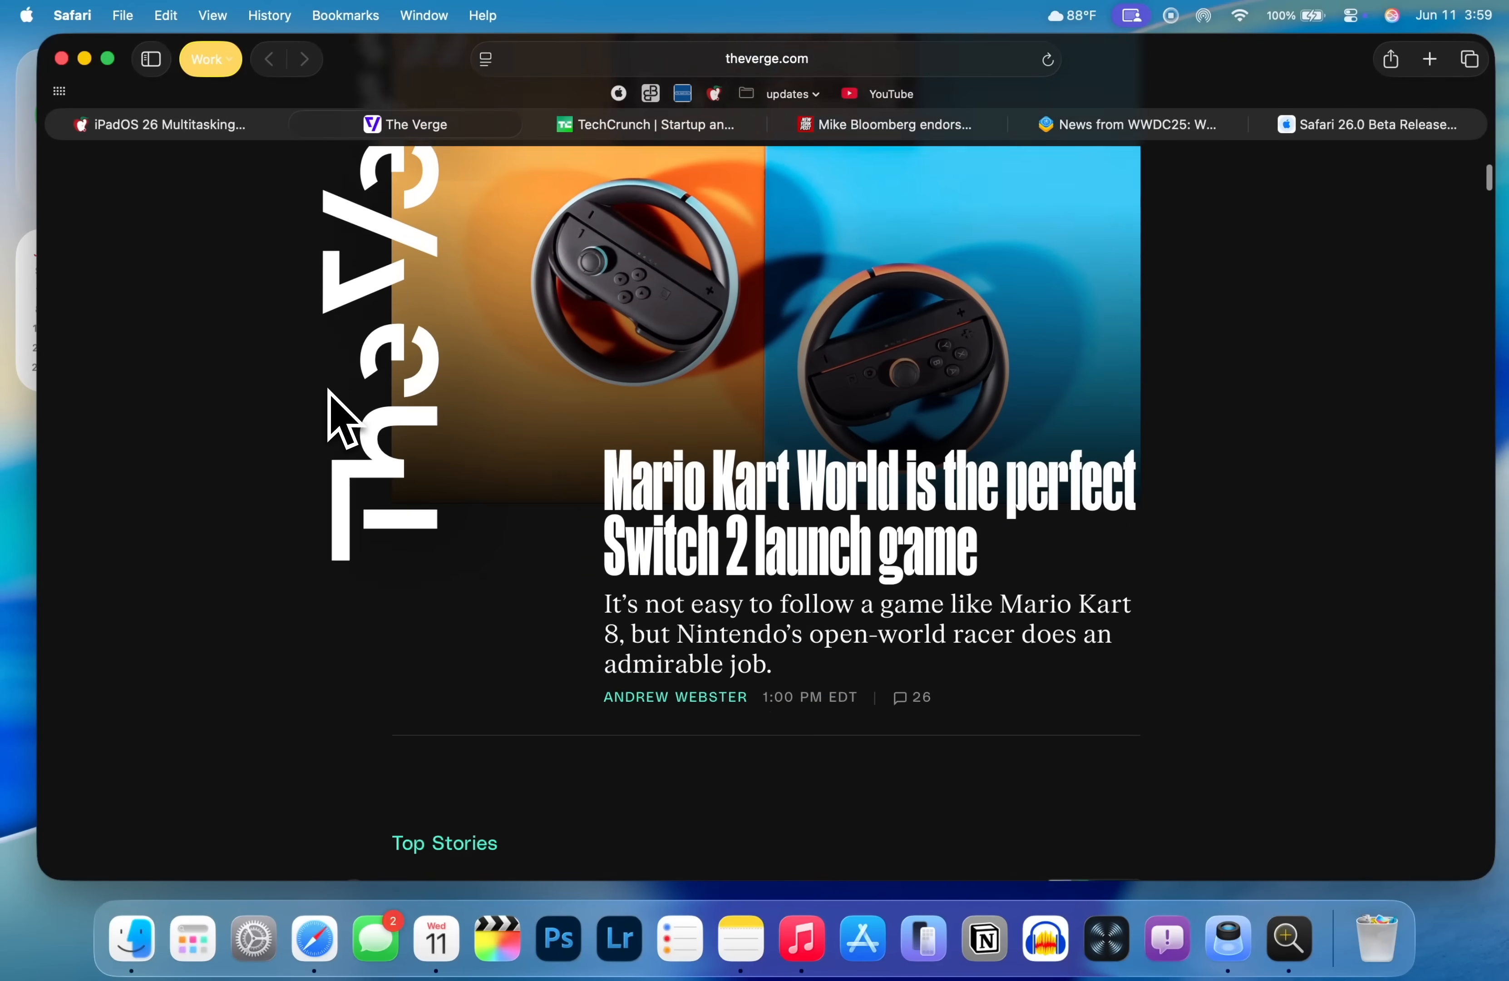
pyautogui.scroll(-5, 330, 392)
pyautogui.click(621, 125)
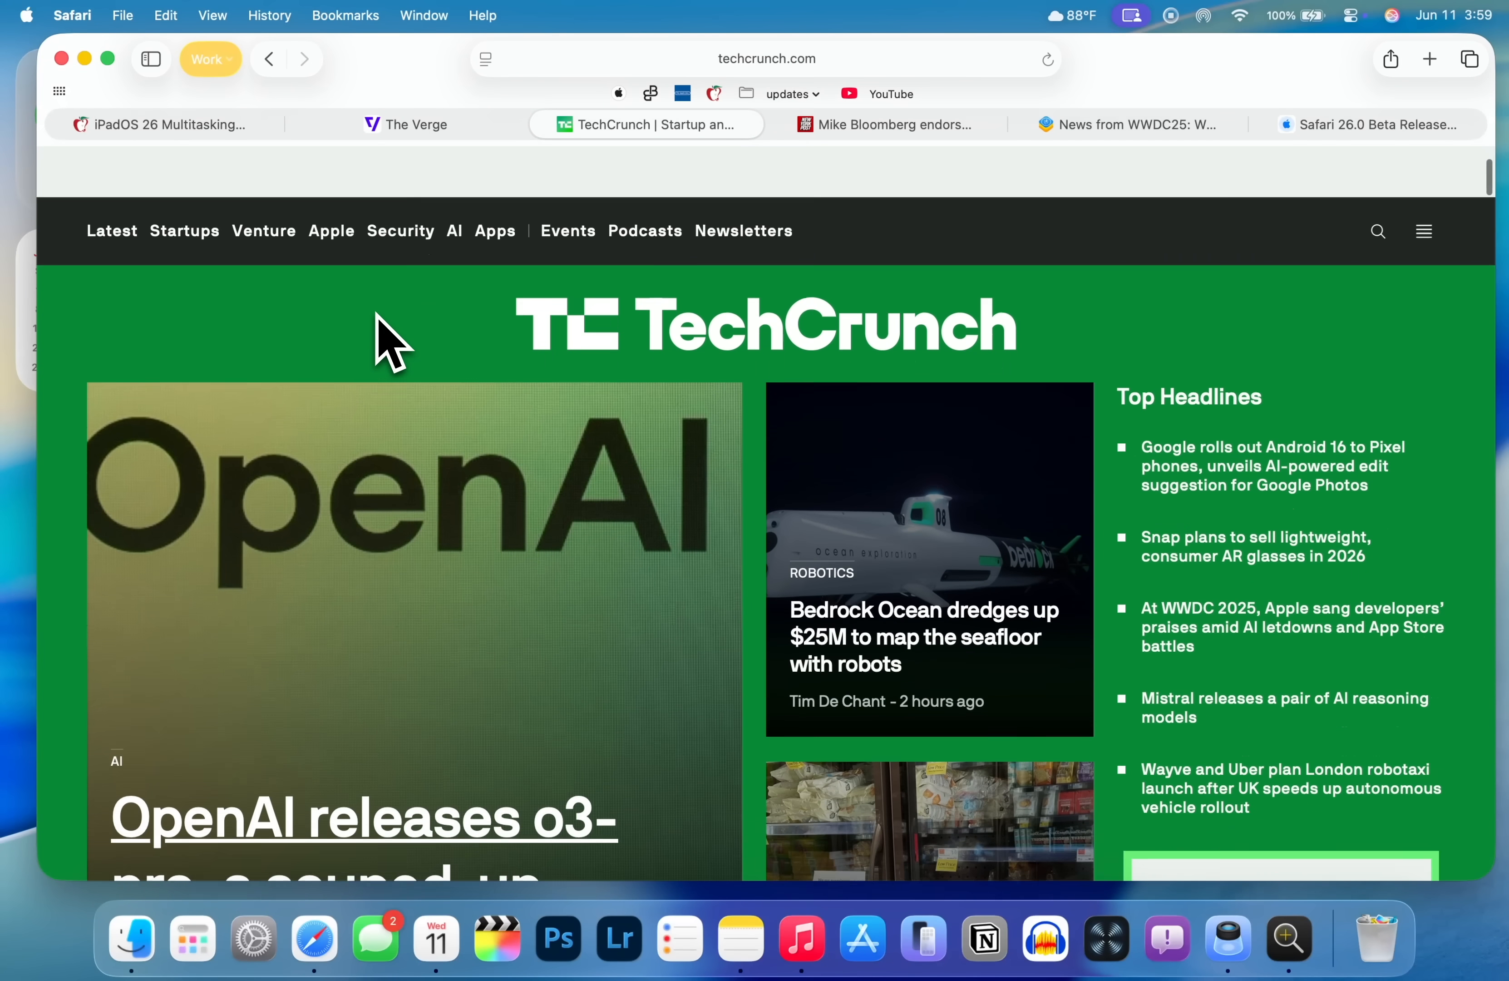
pyautogui.scroll(-10, 382, 338)
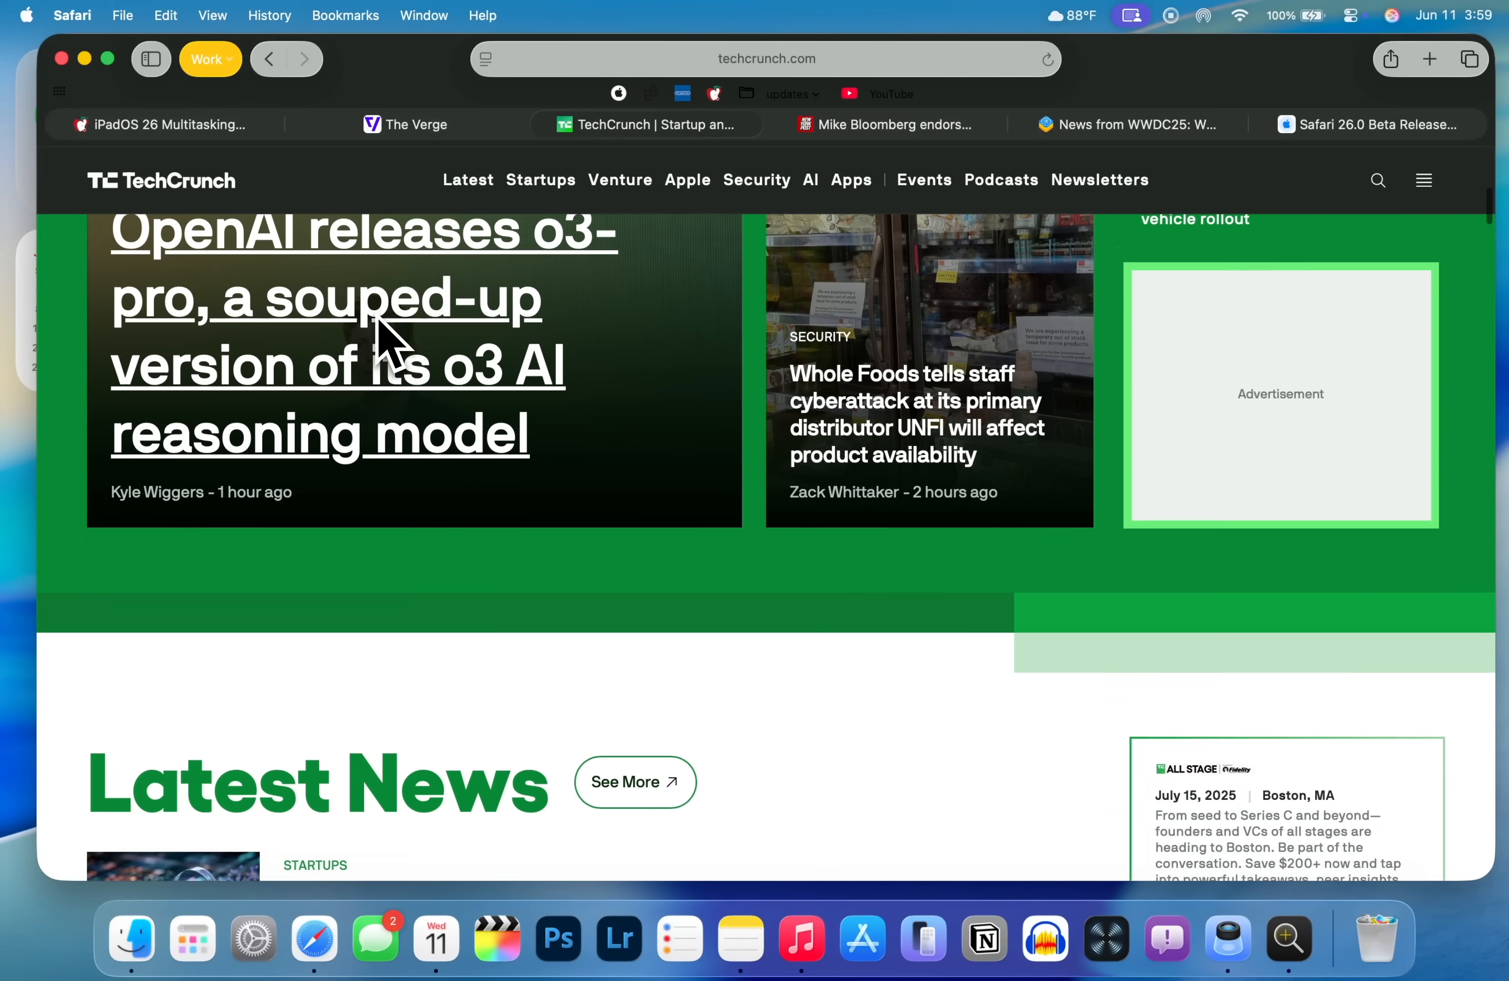
pyautogui.scroll(-8, 379, 328)
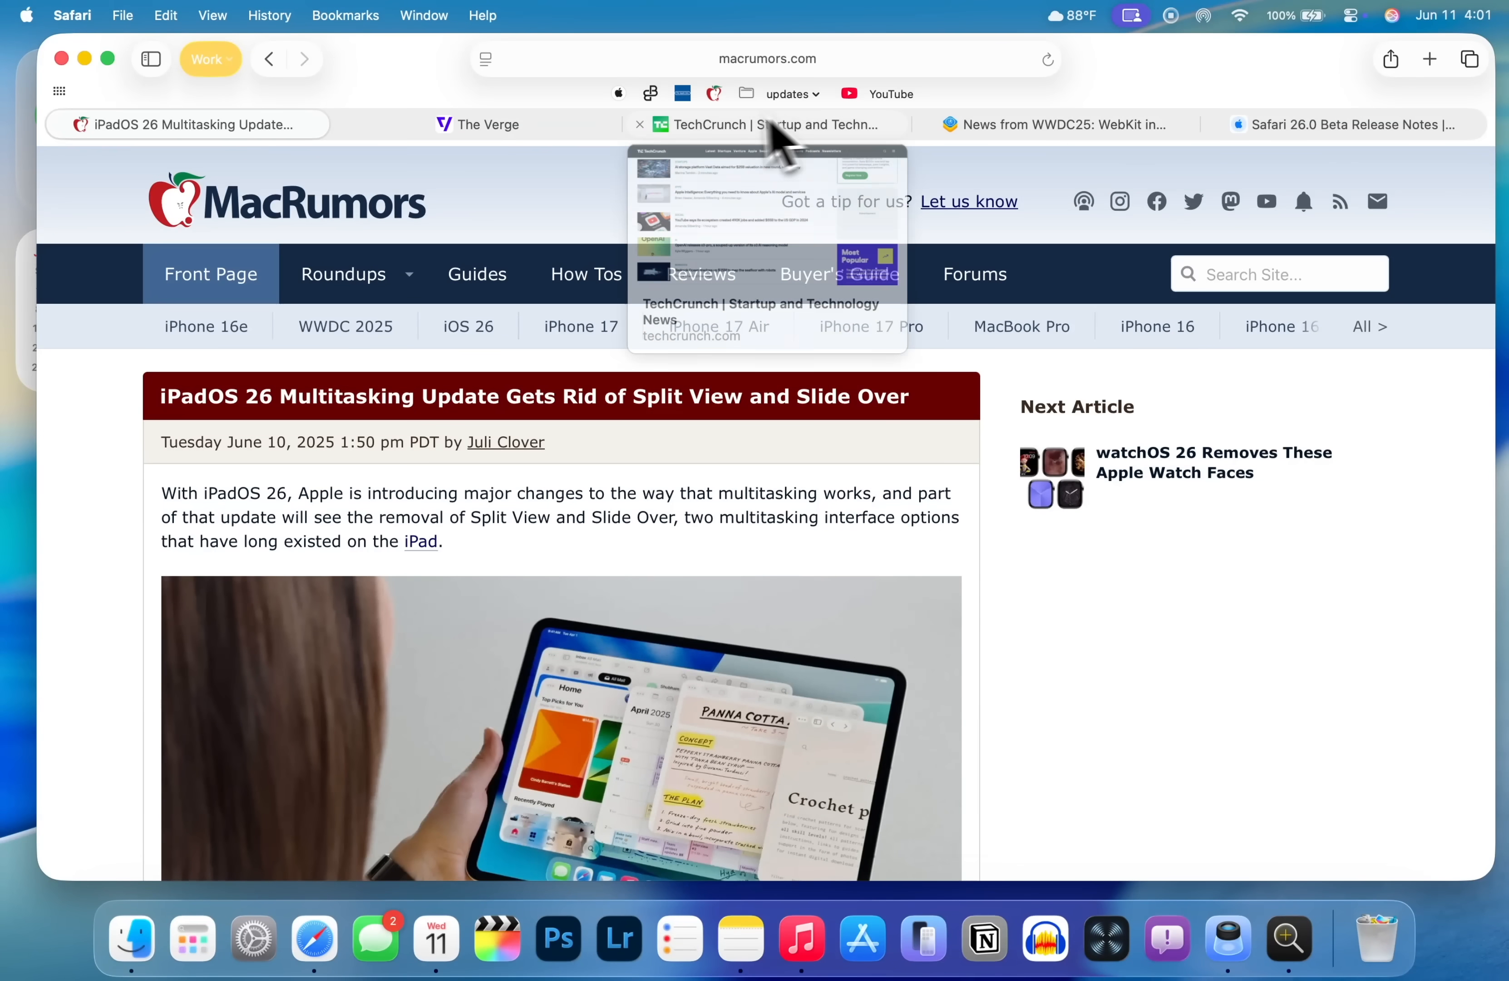
# Open Safari's settings, move the settings window and view the Tabs options
pyautogui.click(71, 16)
pyautogui.click(108, 108)
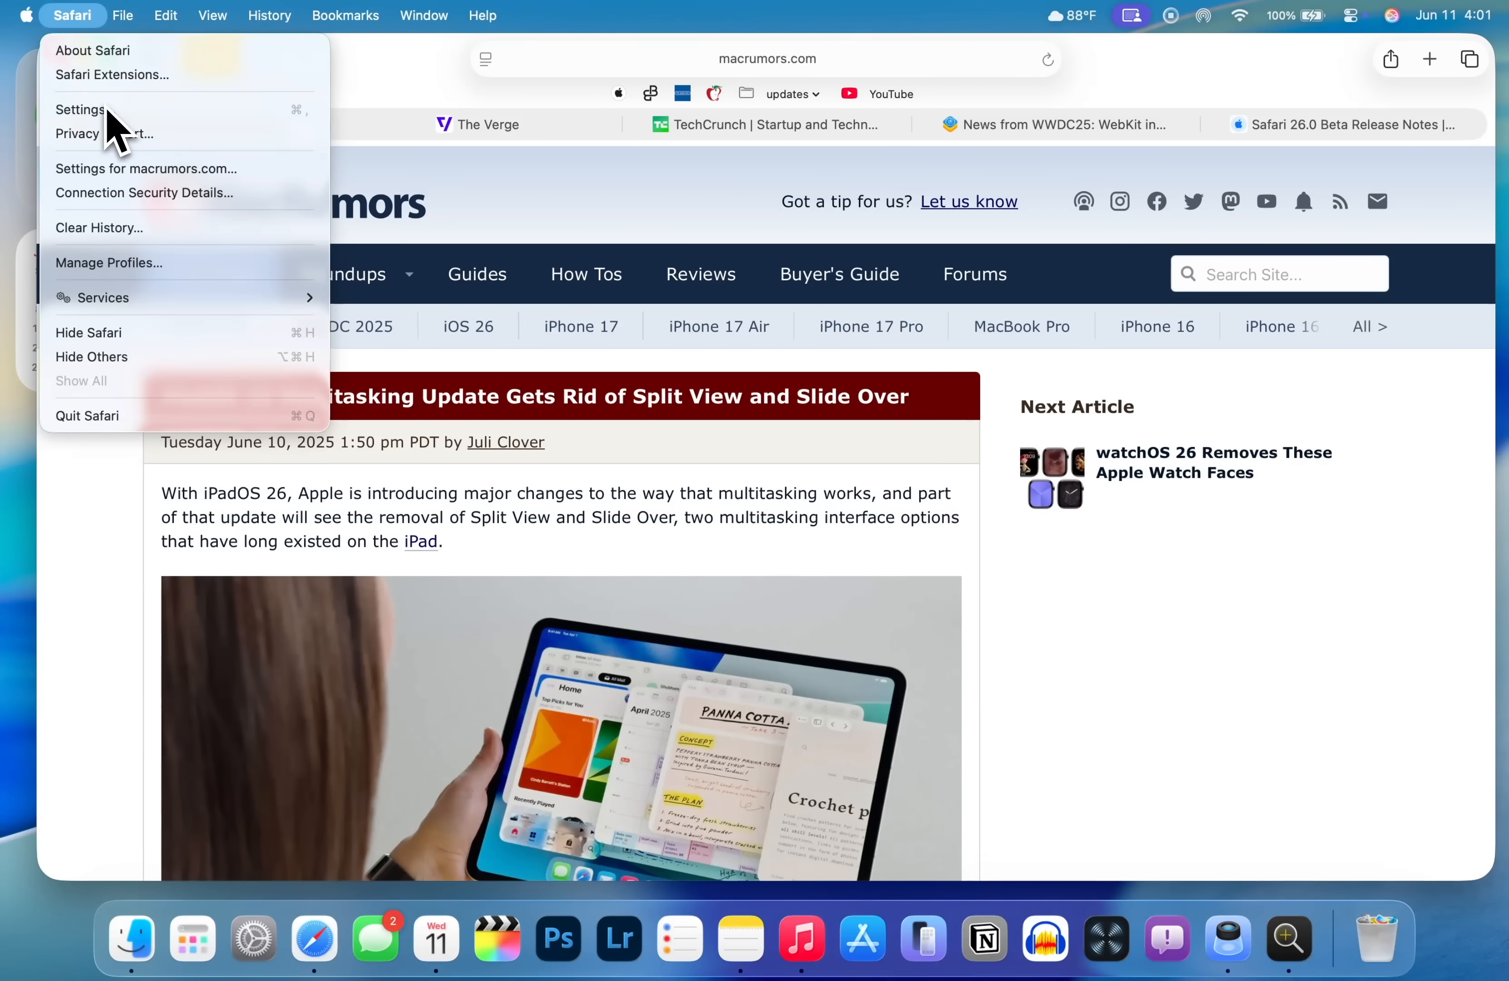
pyautogui.moveTo(257, 180); pyautogui.dragTo(476, 164)
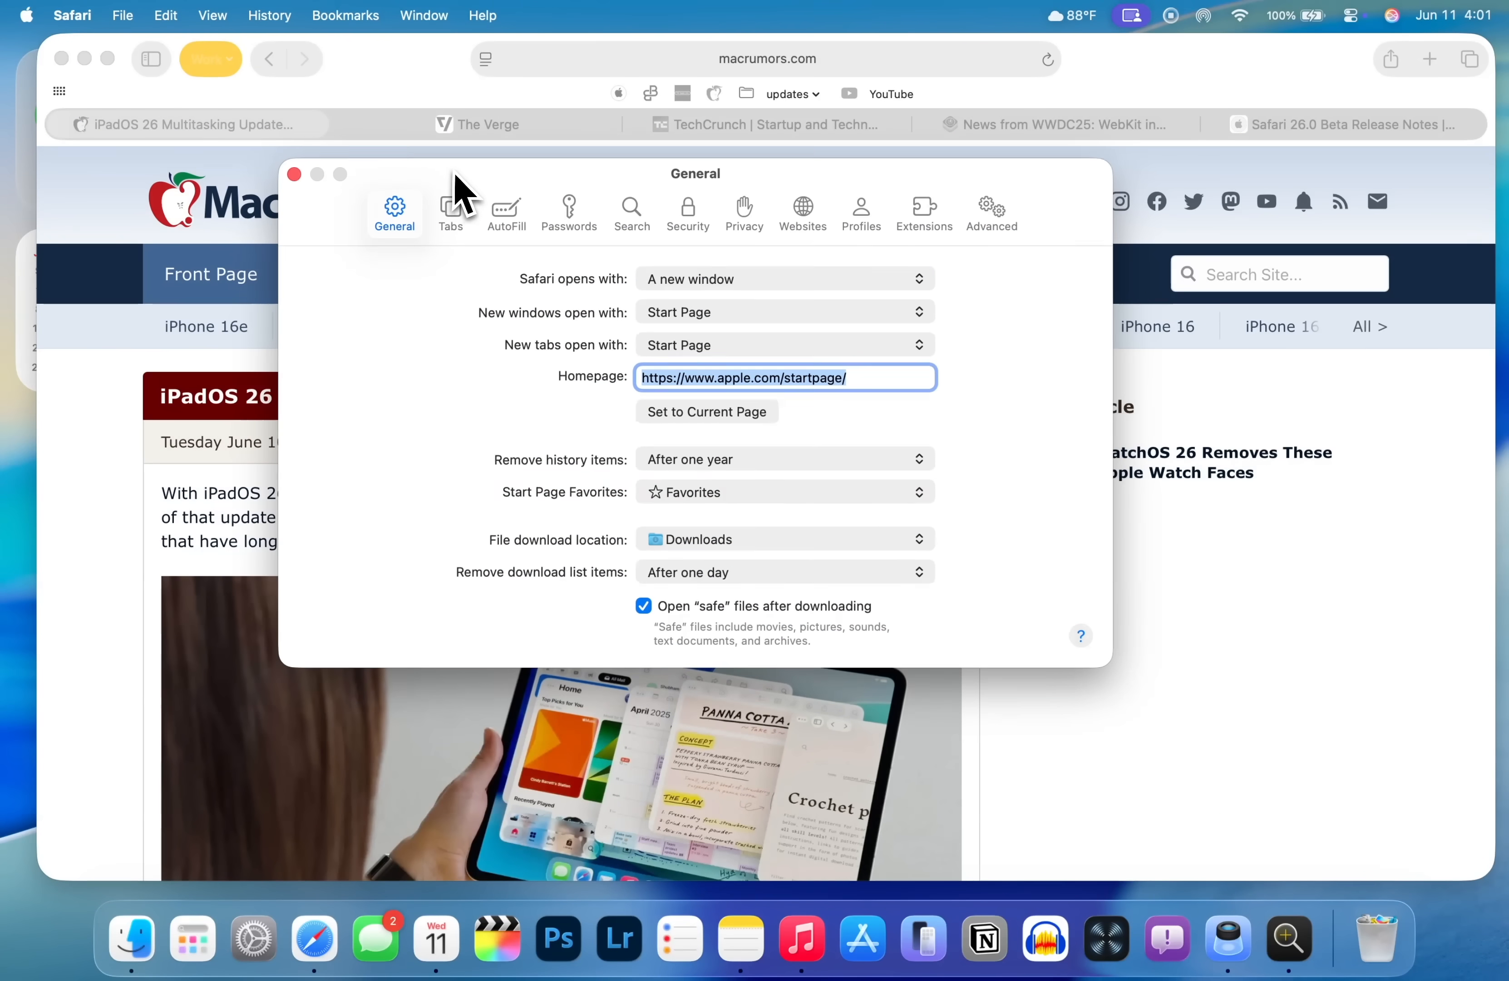
pyautogui.click(455, 223)
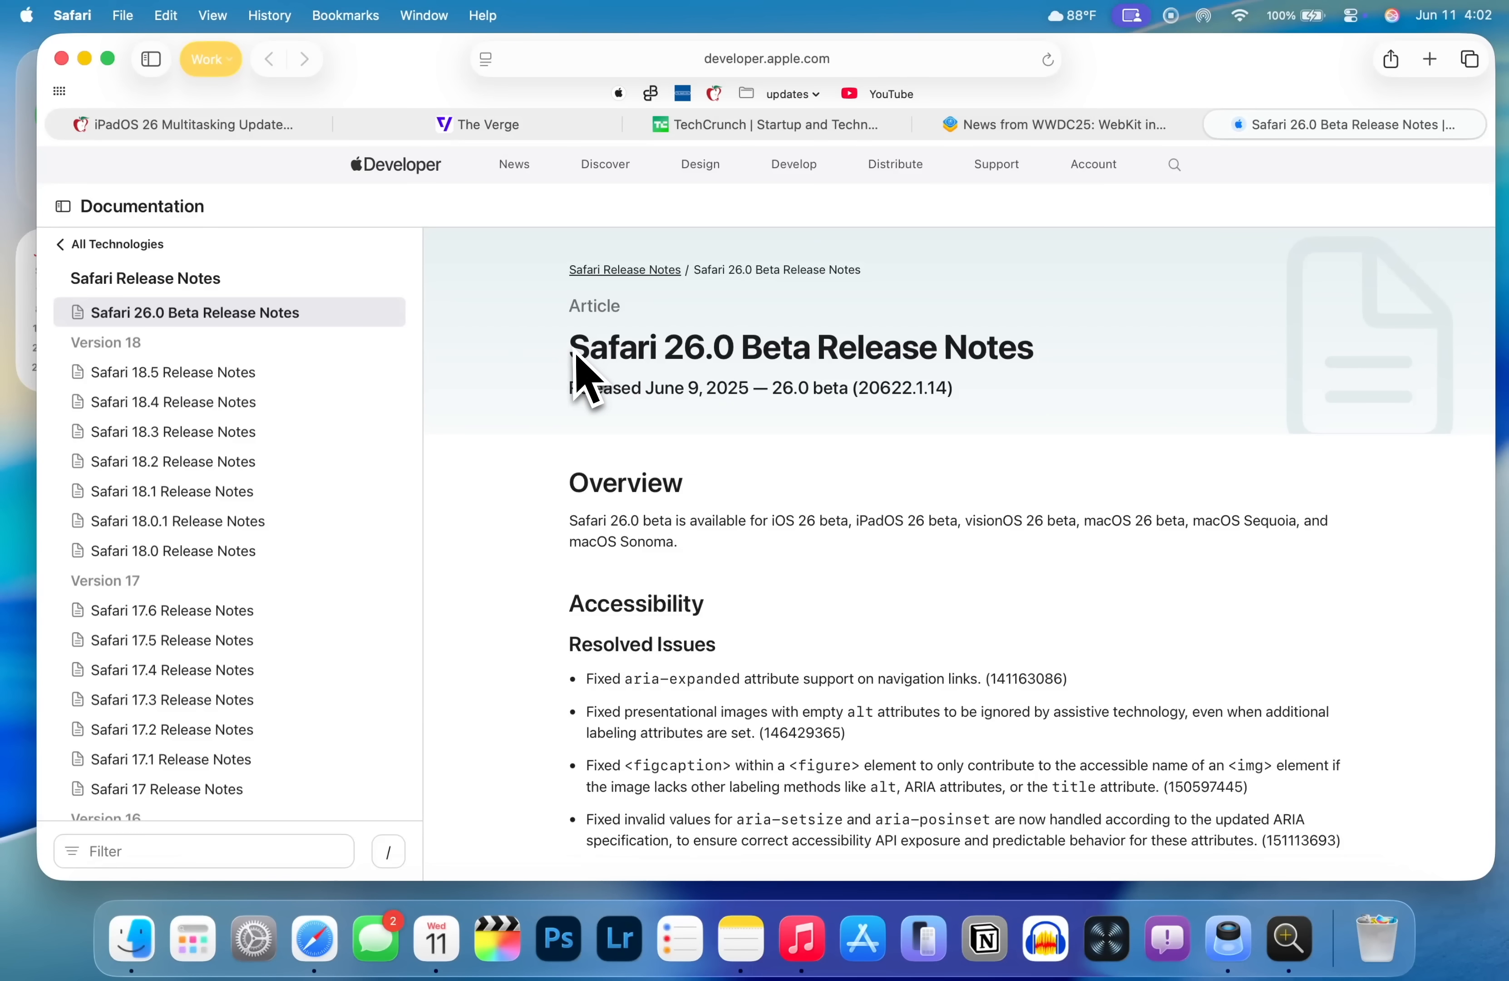
# Read through the Safari 26.0 Beta Release Notes page and search it for "report"
pyautogui.scroll(-10, 597, 428)
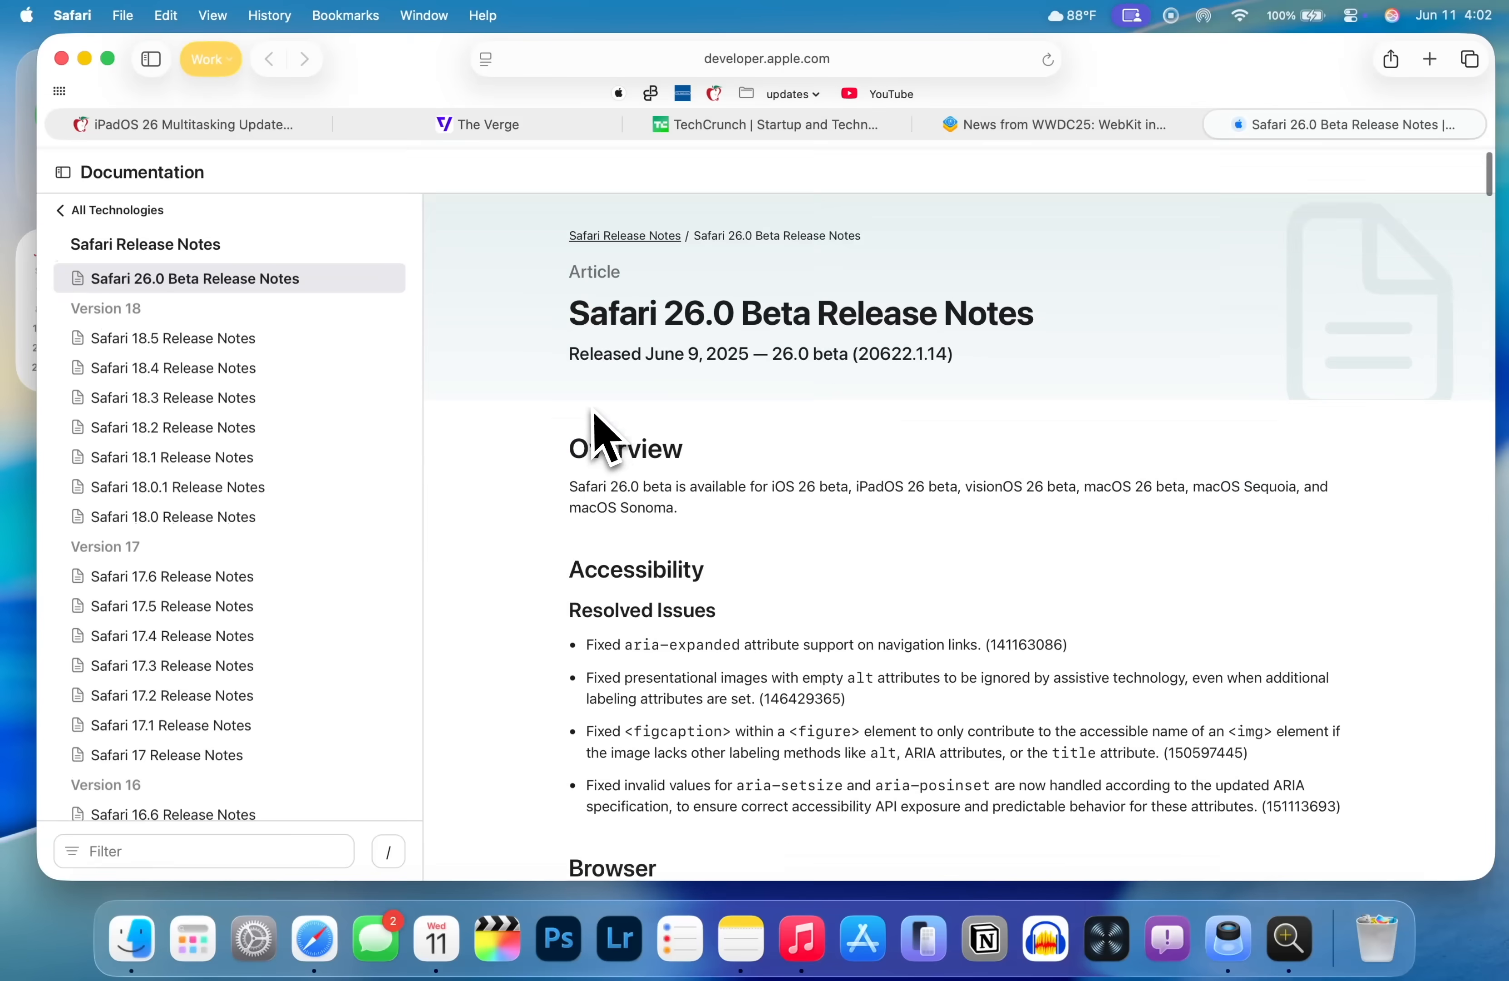
pyautogui.scroll(-13, 532, 418)
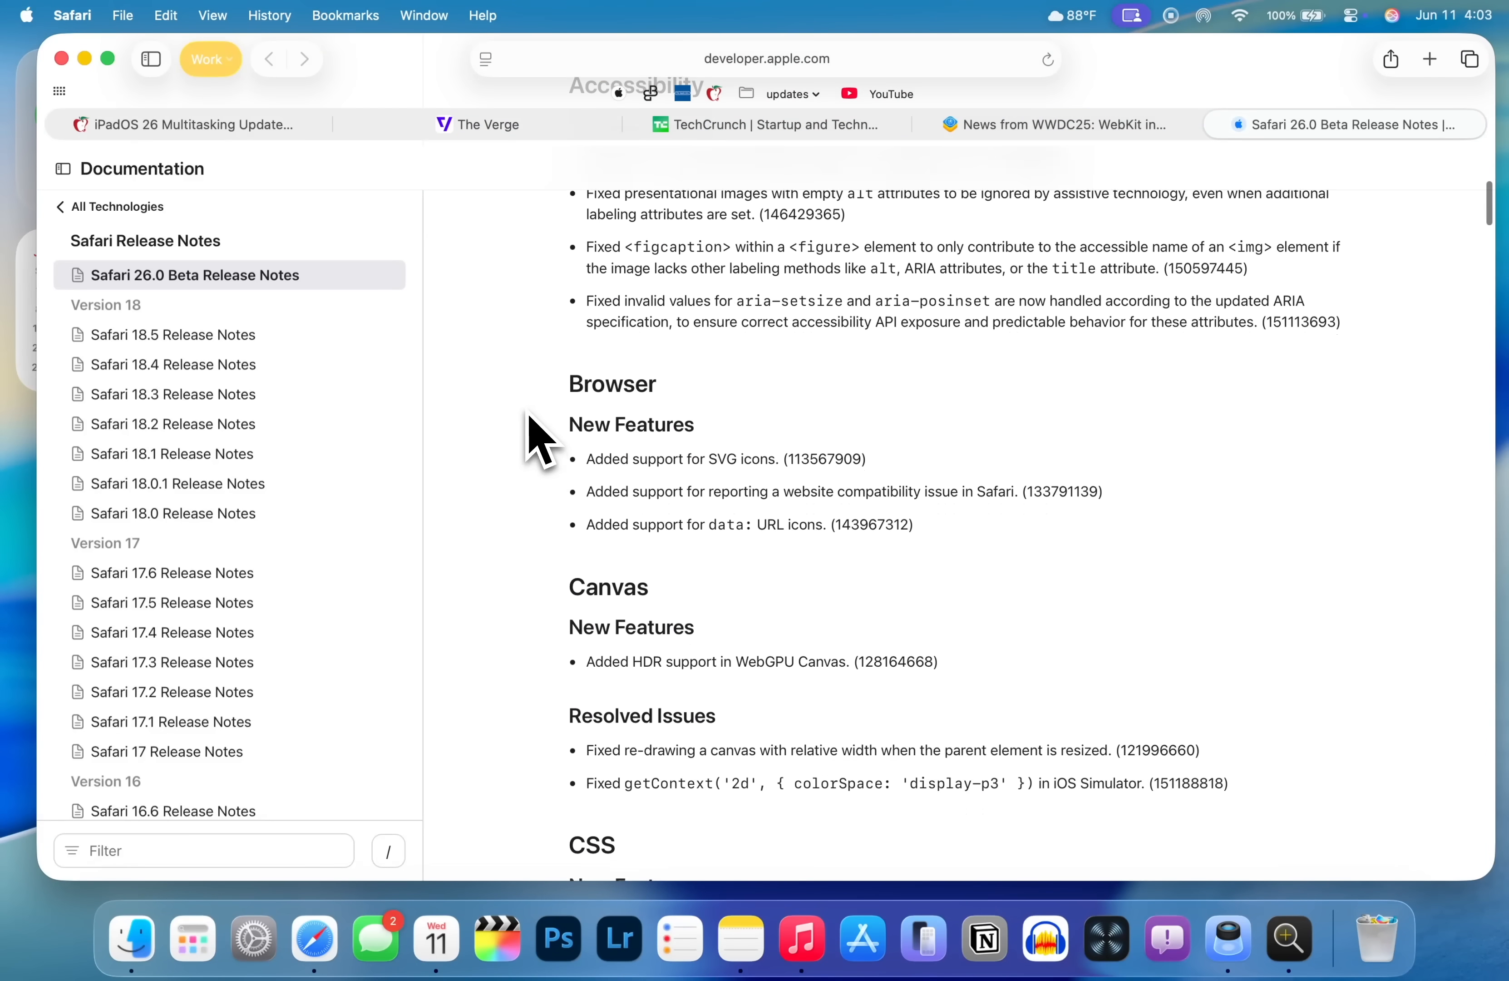
pyautogui.scroll(-8, 530, 418)
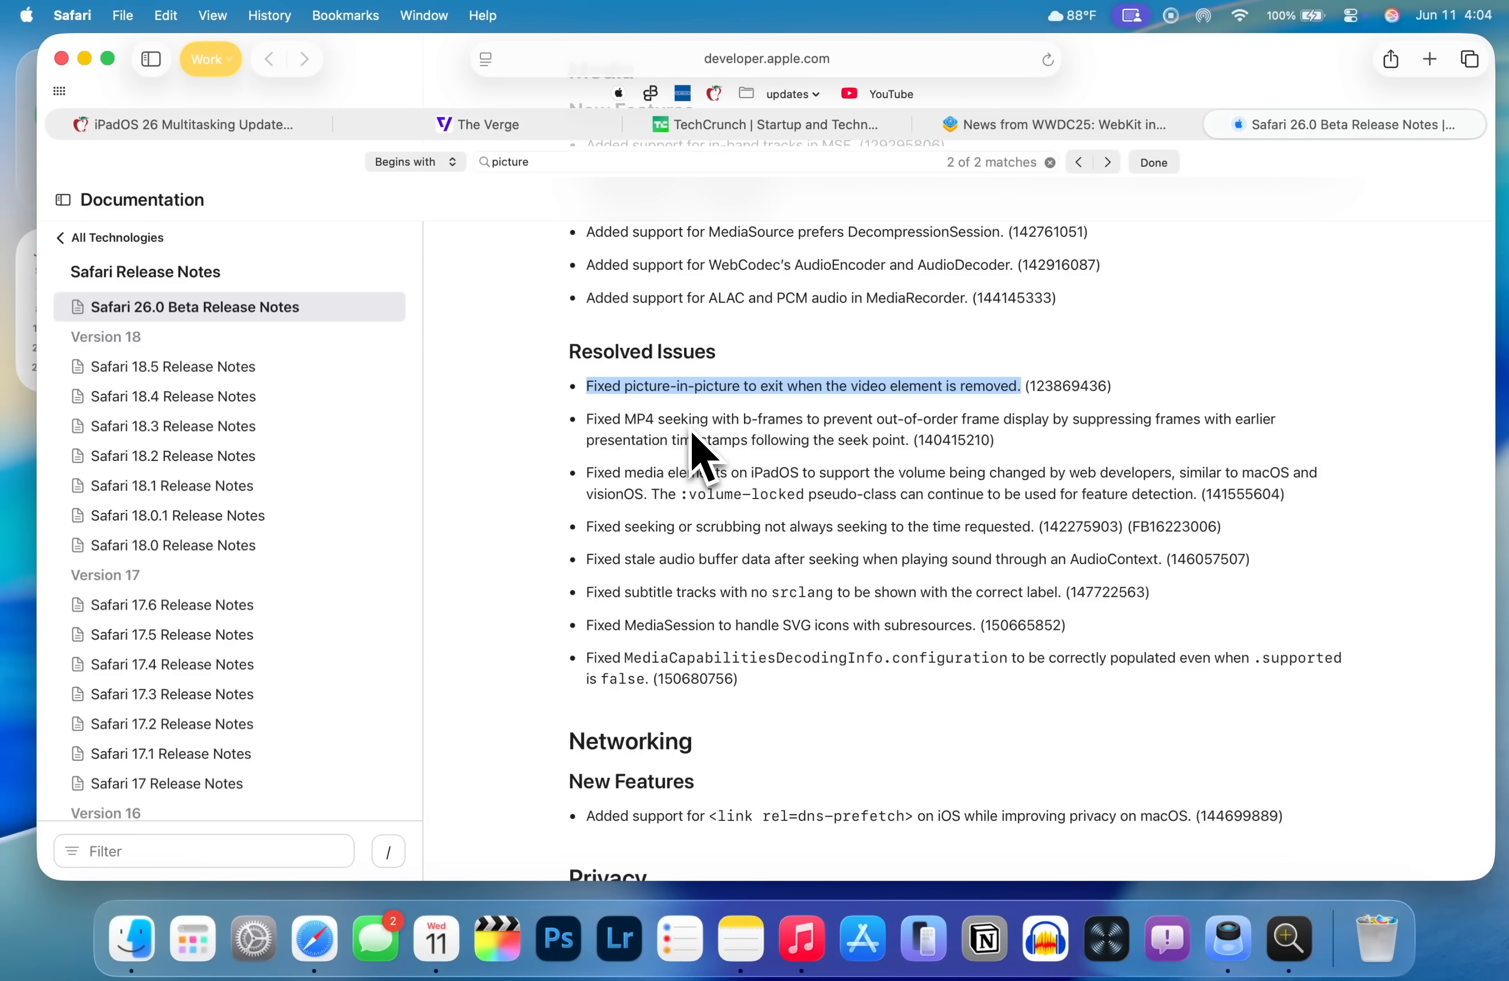
pyautogui.press('super+f')
pyautogui.write('report')
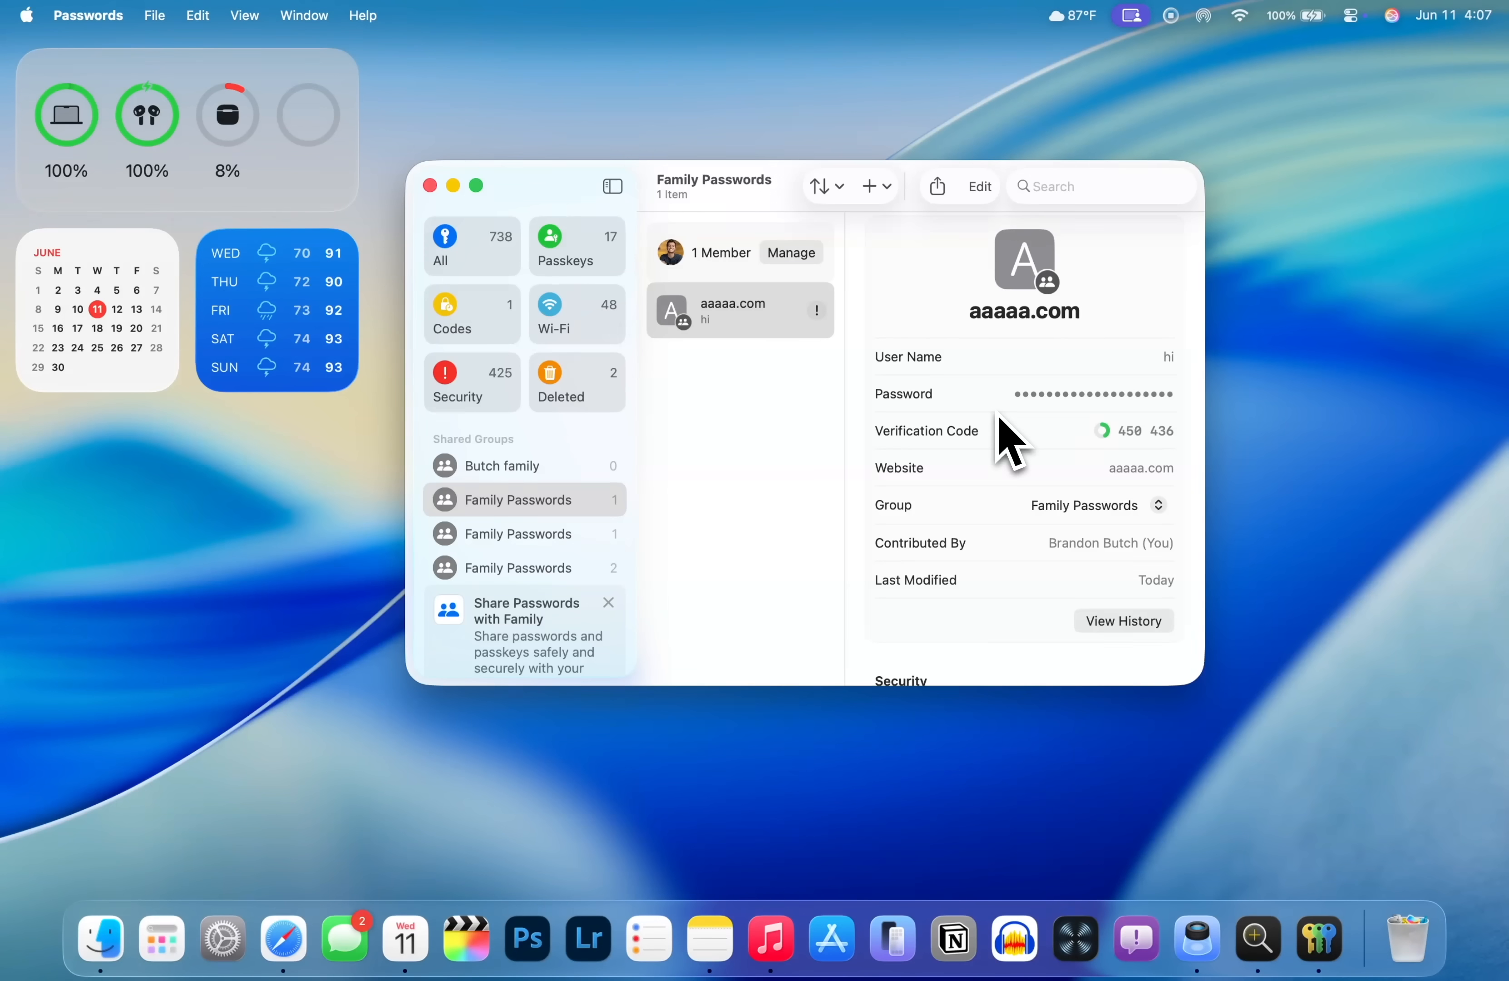
# In Passwords, open the shared history of the aaaaa.com entry, then expand and collapse its Password Changed item
pyautogui.click(1112, 628)
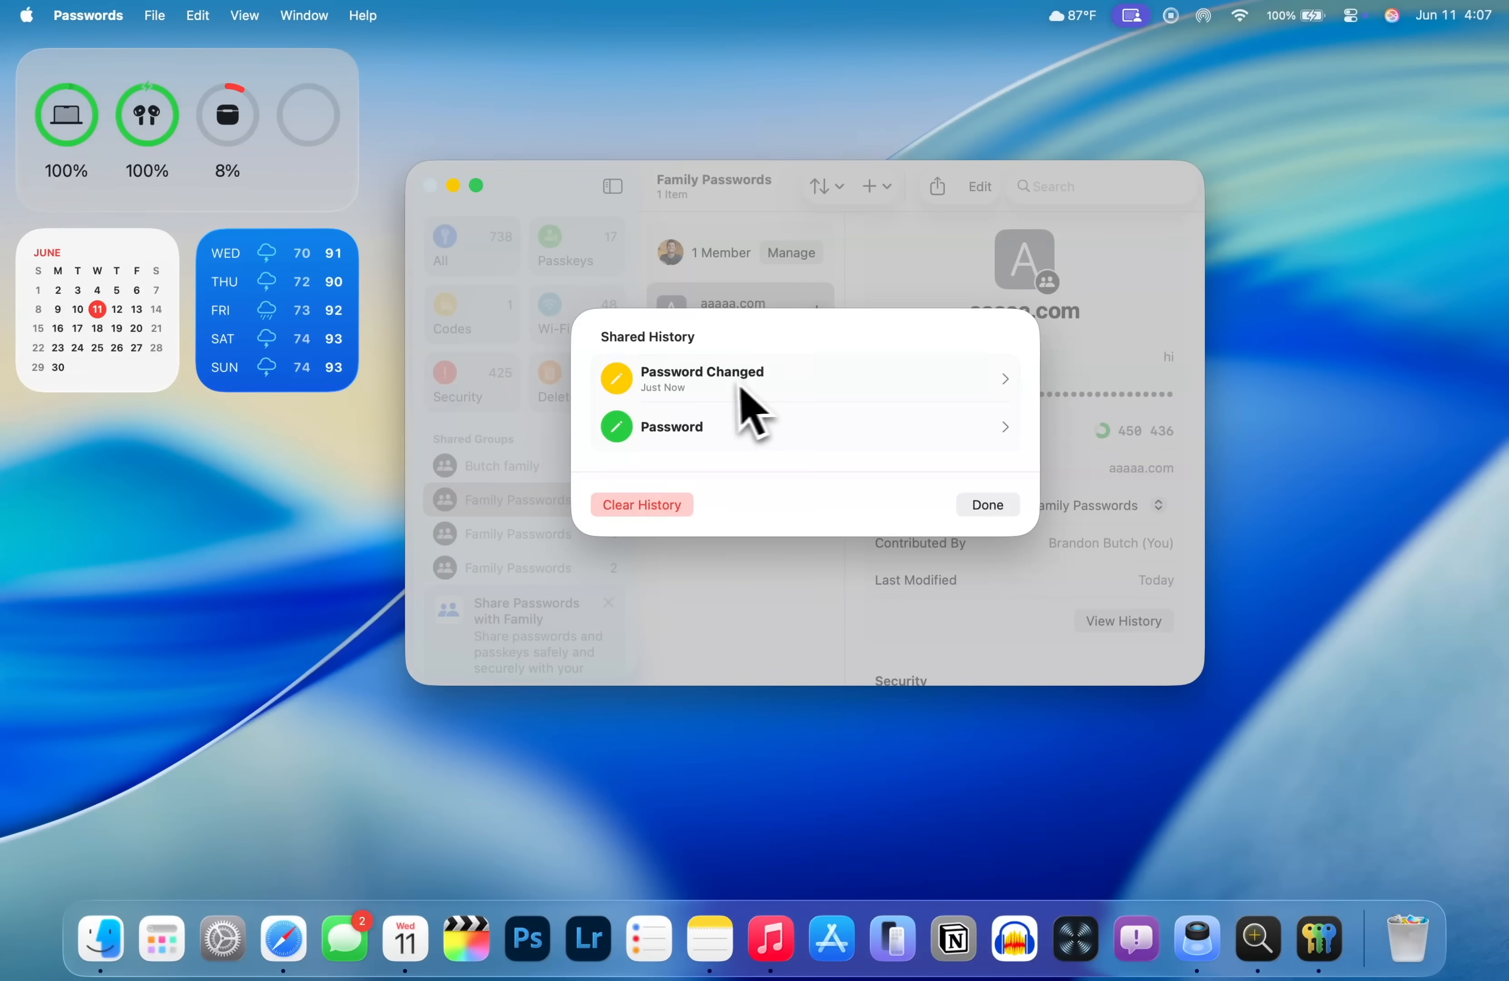
pyautogui.click(1009, 386)
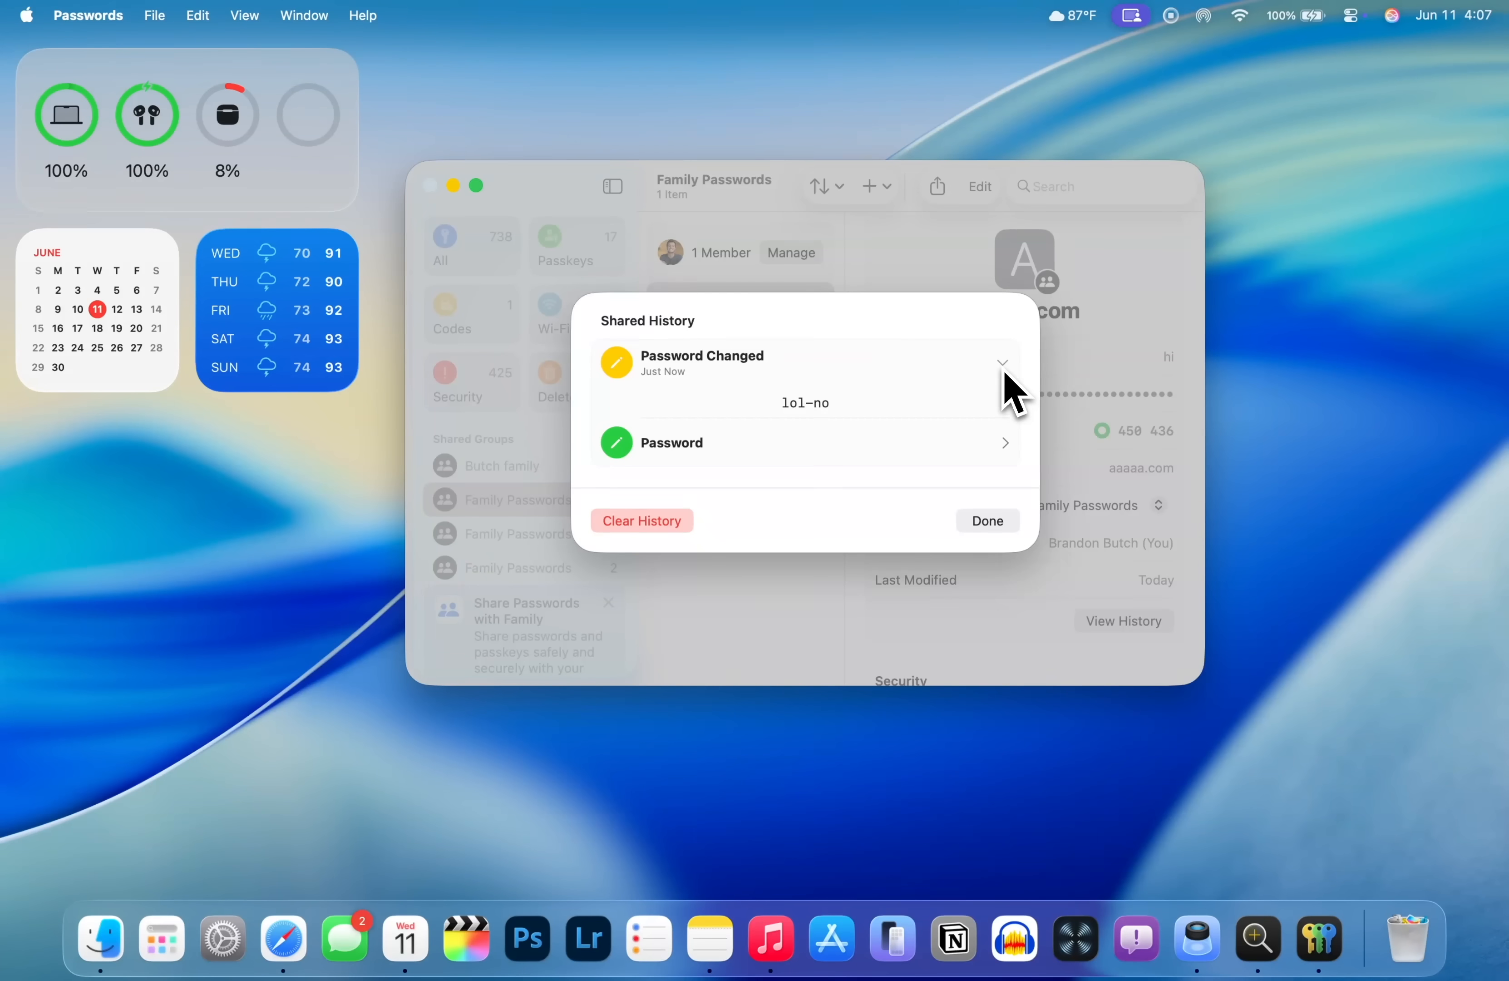
pyautogui.click(1003, 363)
pyautogui.scroll(-2, 1019, 455)
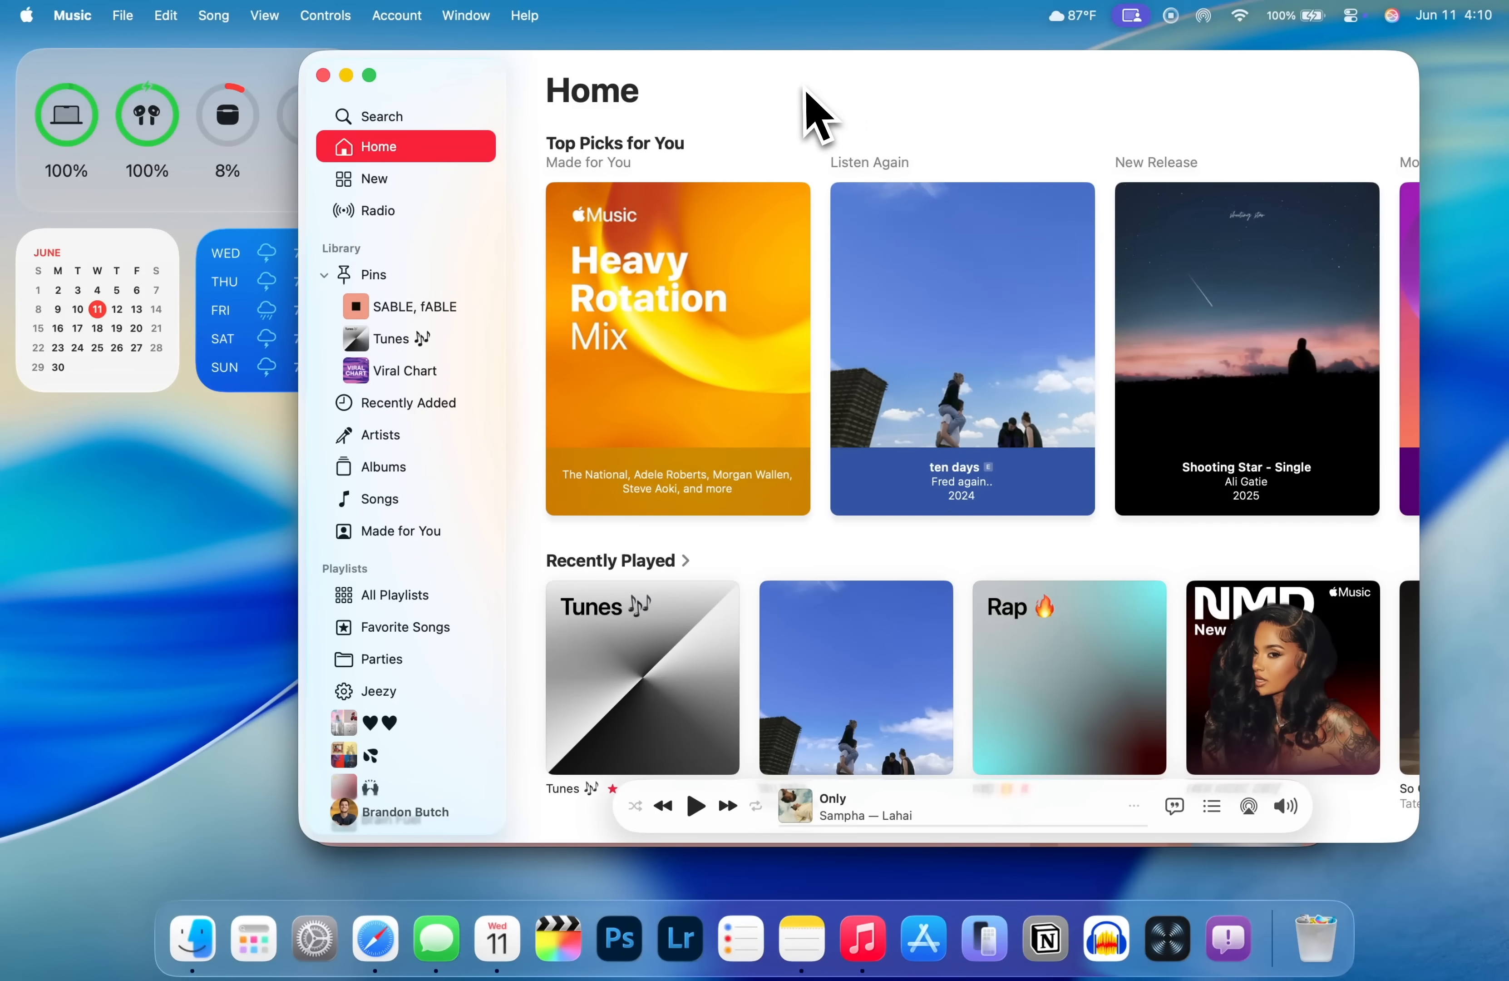
pyautogui.moveTo(802, 88)
pyautogui.mouseDown()
pyautogui.moveTo(774, 104)
pyautogui.moveTo(794, 100)
pyautogui.mouseUp()
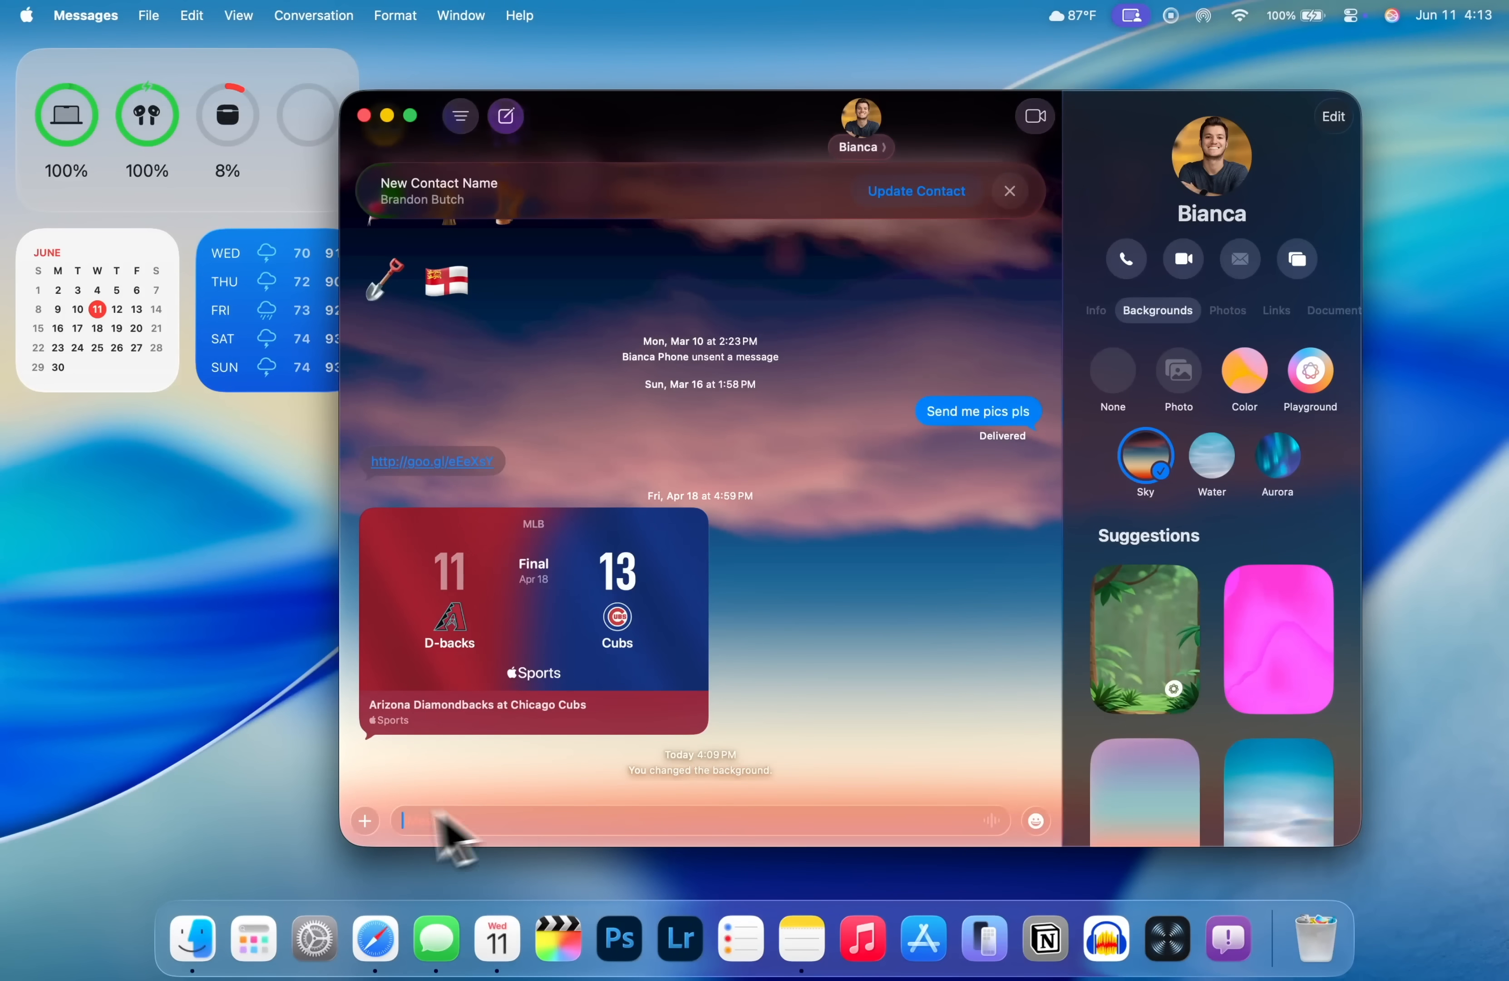
# In Messages, start a poll in the open conversation, discard it and reopen the list of items that can be added
pyautogui.click(365, 820)
pyautogui.click(414, 788)
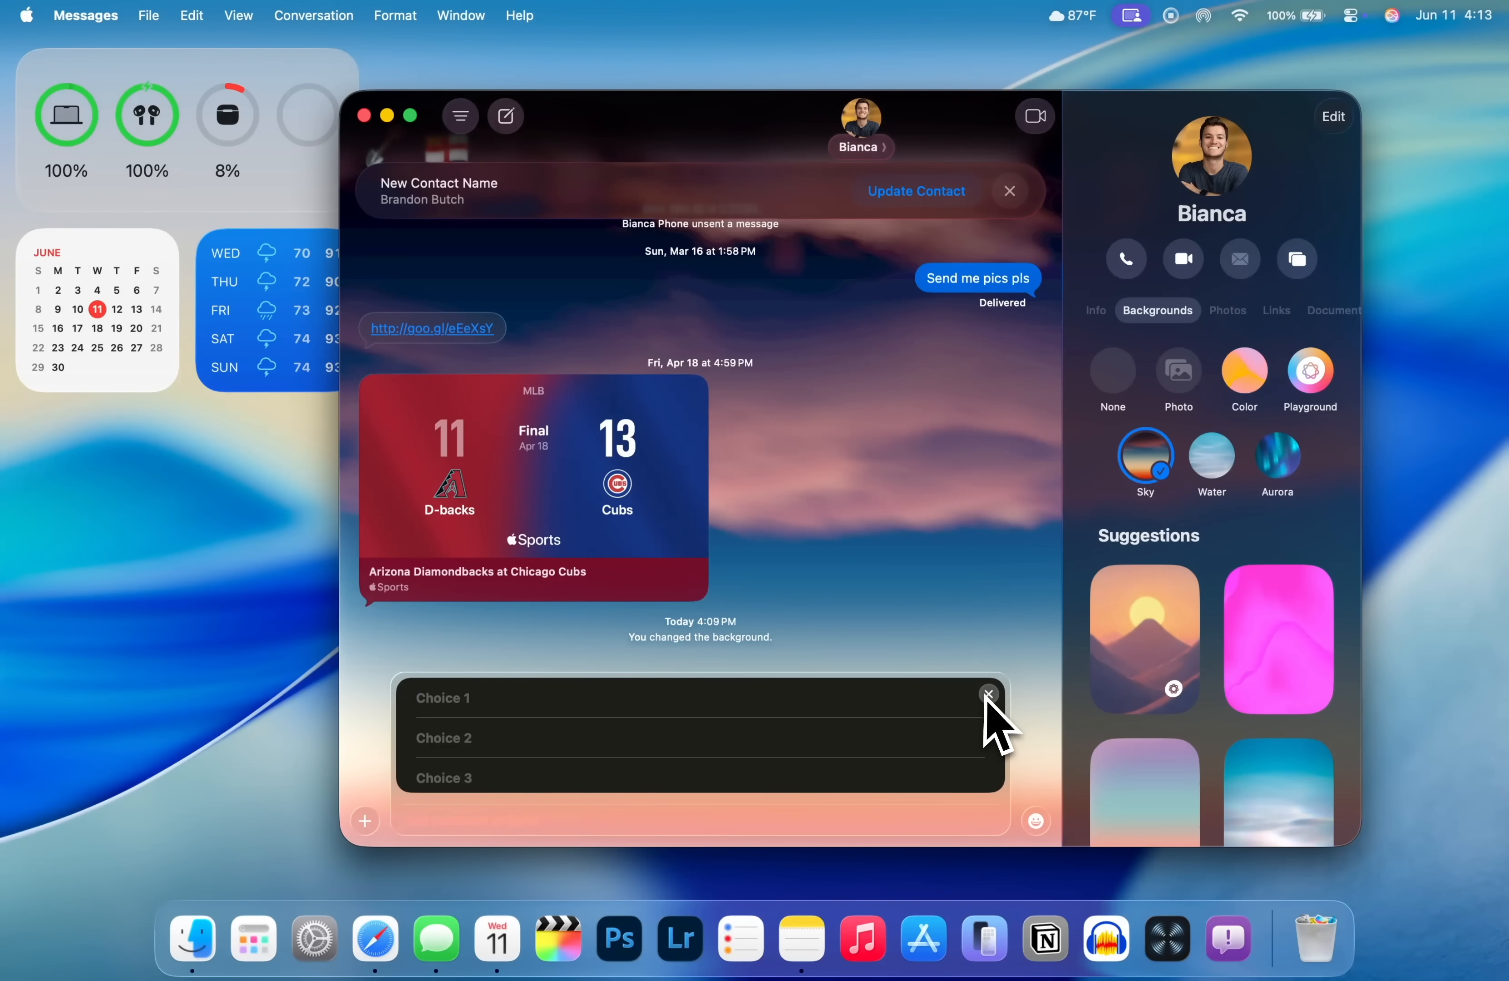
pyautogui.click(989, 694)
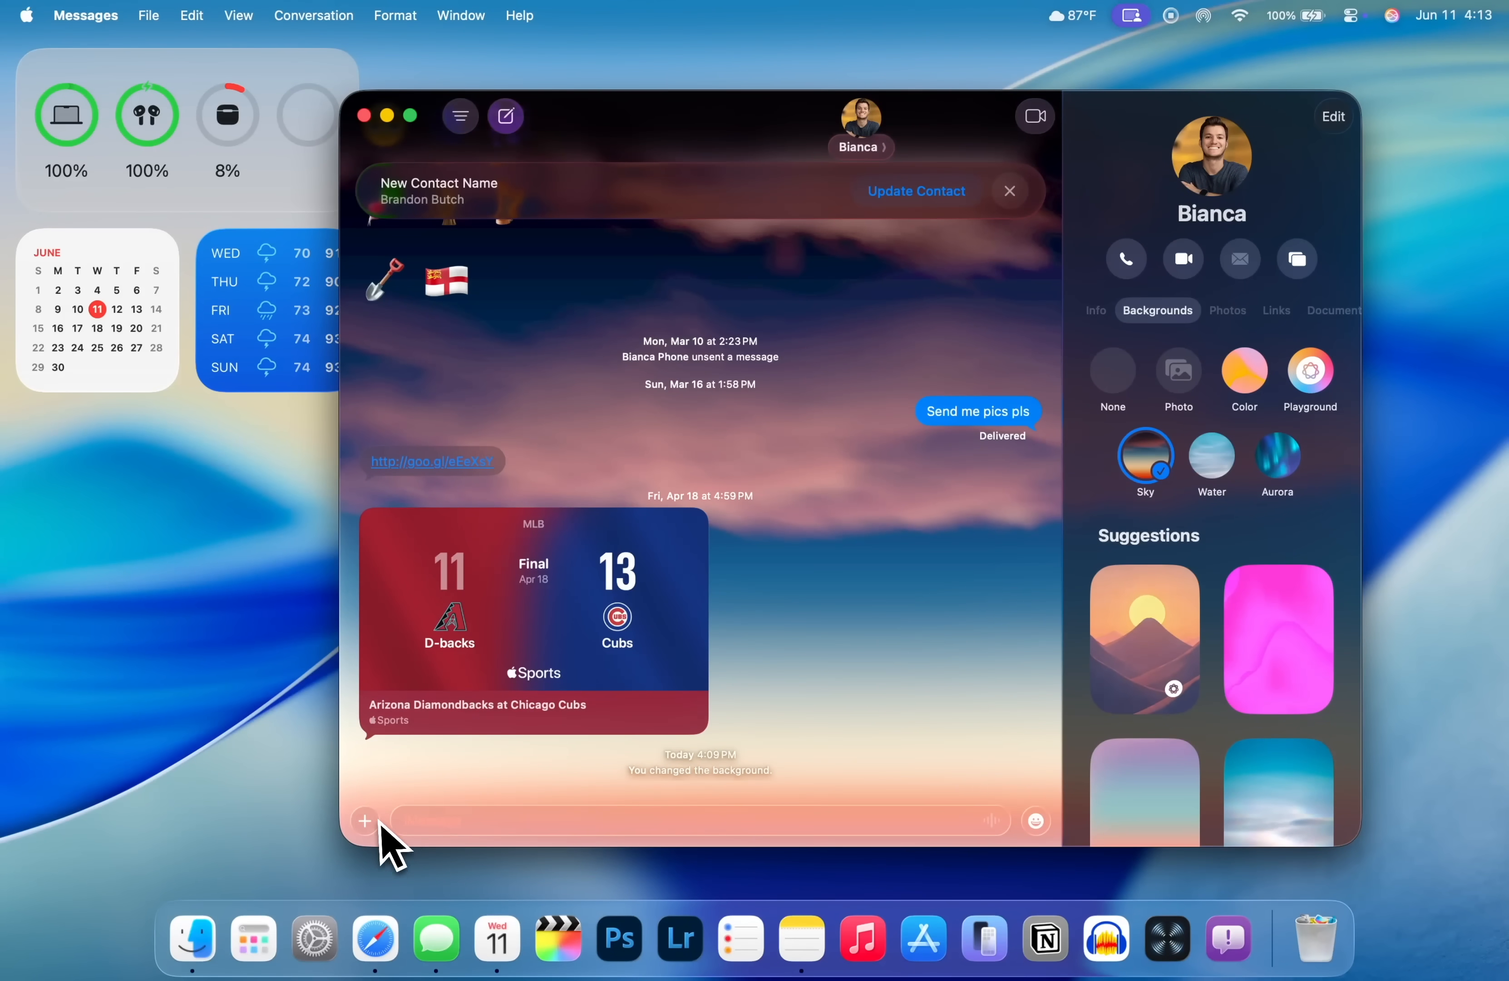
pyautogui.click(365, 821)
pyautogui.click(833, 678)
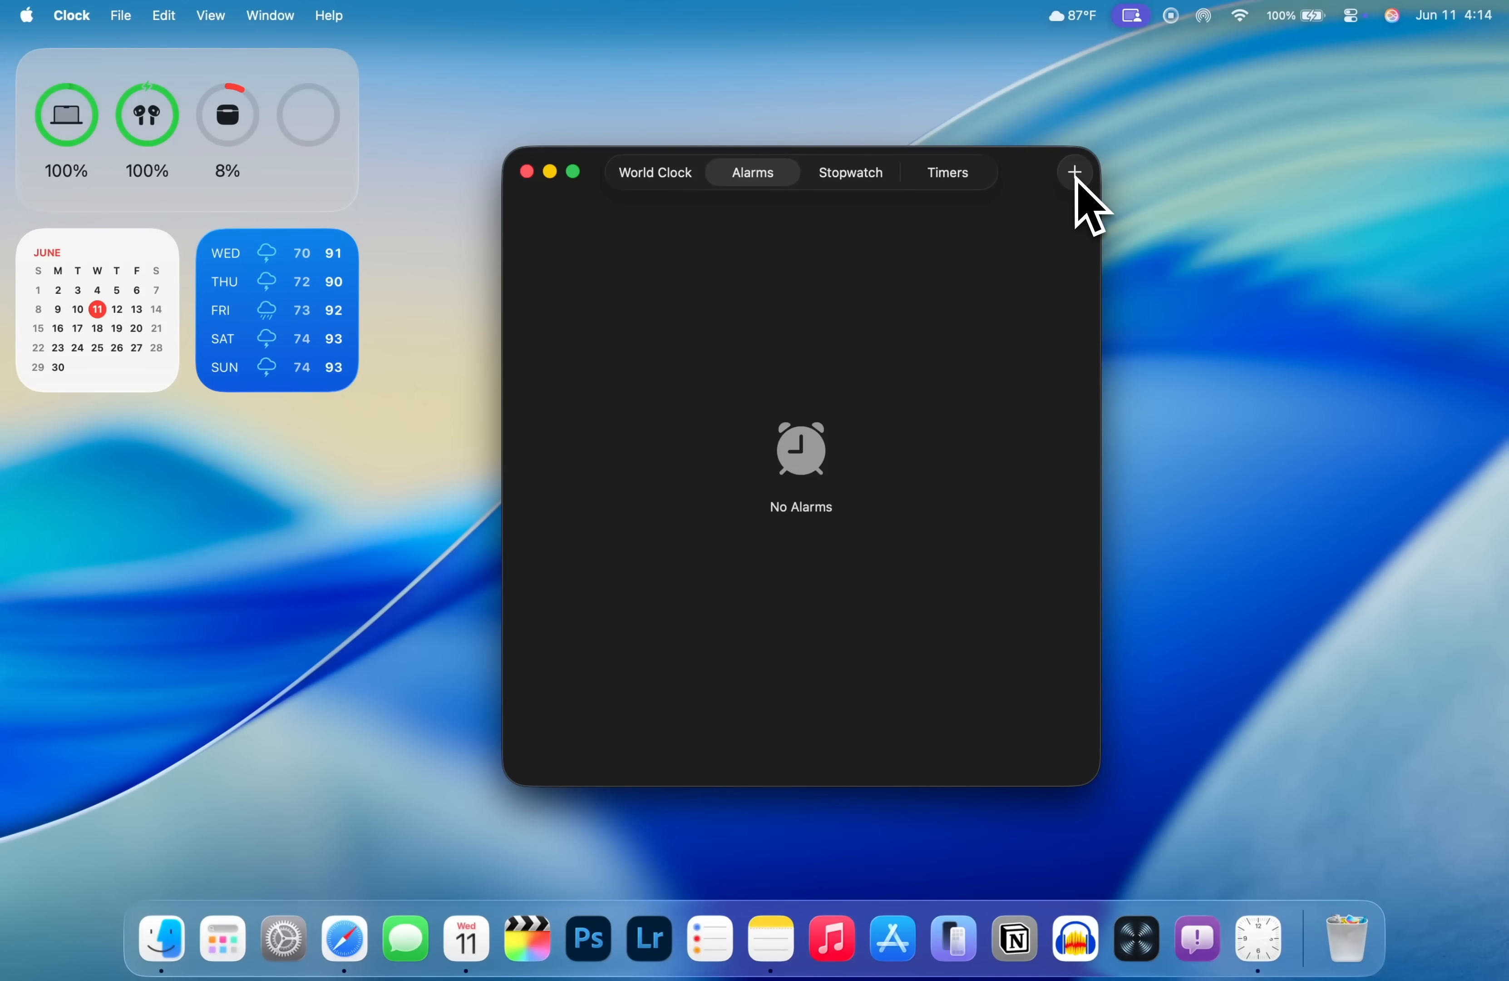
# In Clock, start adding a new alarm
pyautogui.click(1078, 179)
pyautogui.click(779, 572)
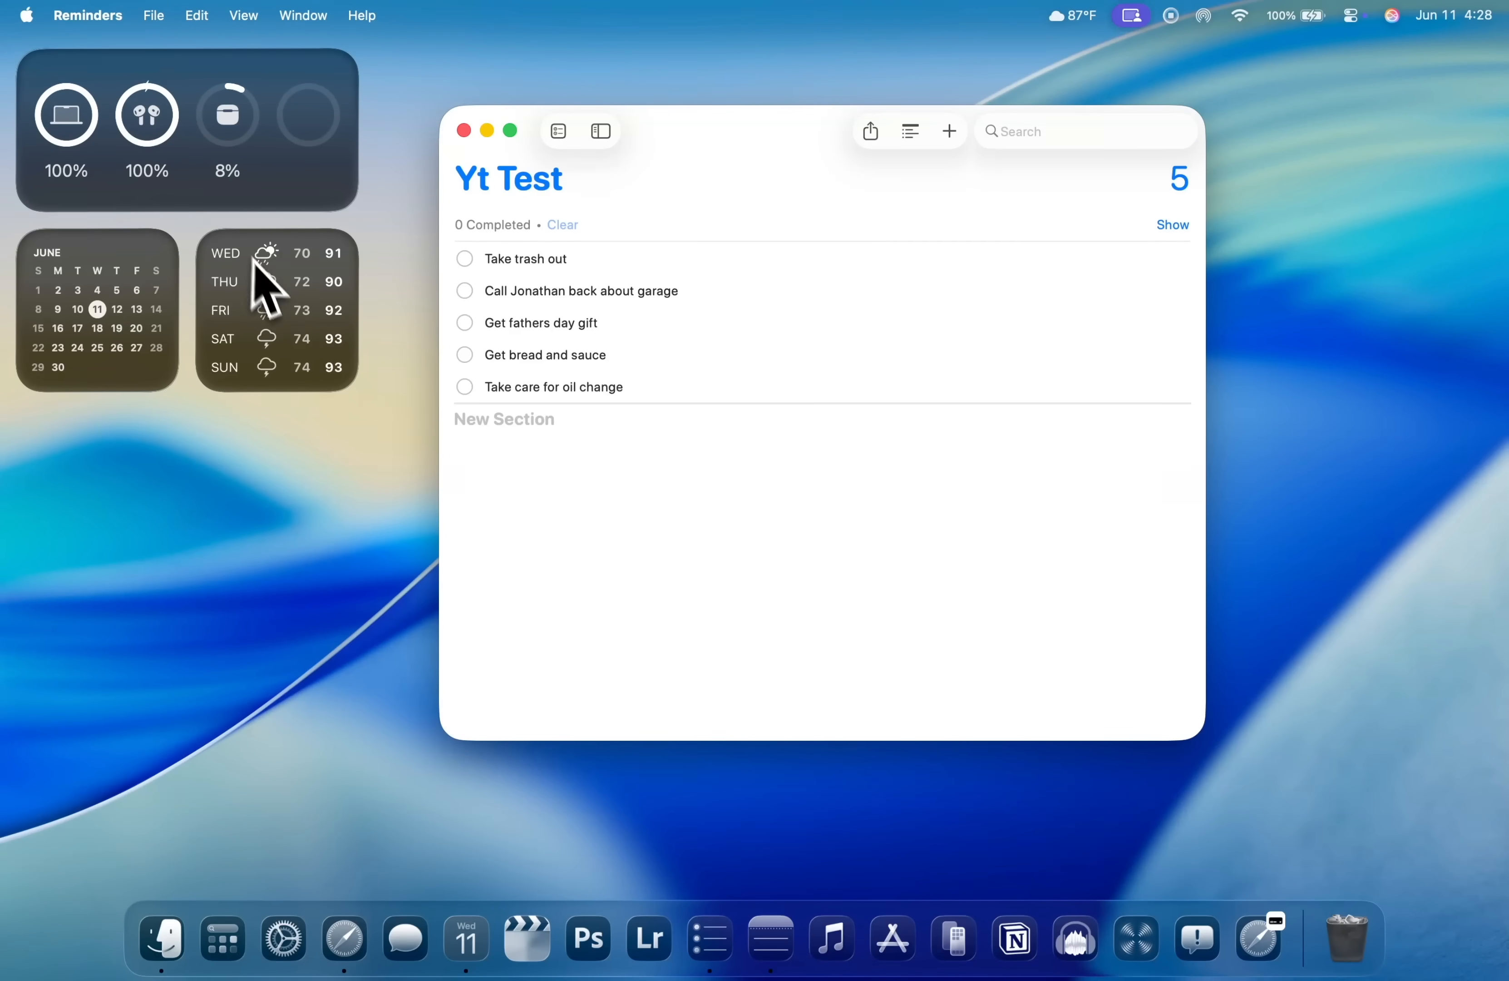
# In Reminders, auto-categorize the items of the Yt Test list
pyautogui.click(152, 9)
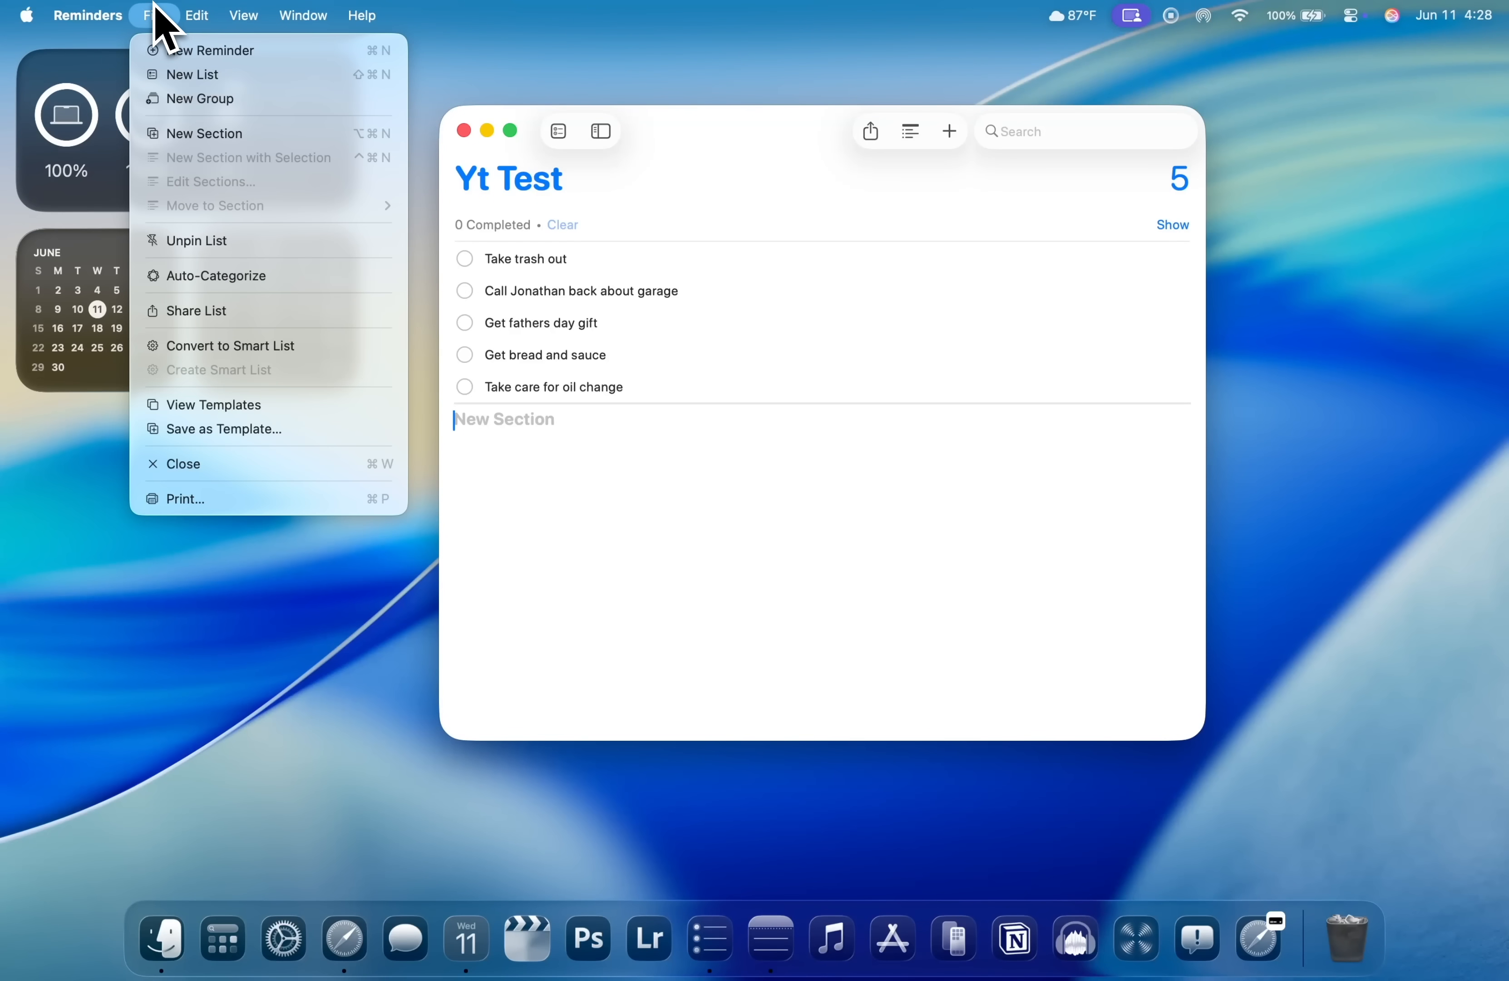
pyautogui.click(236, 279)
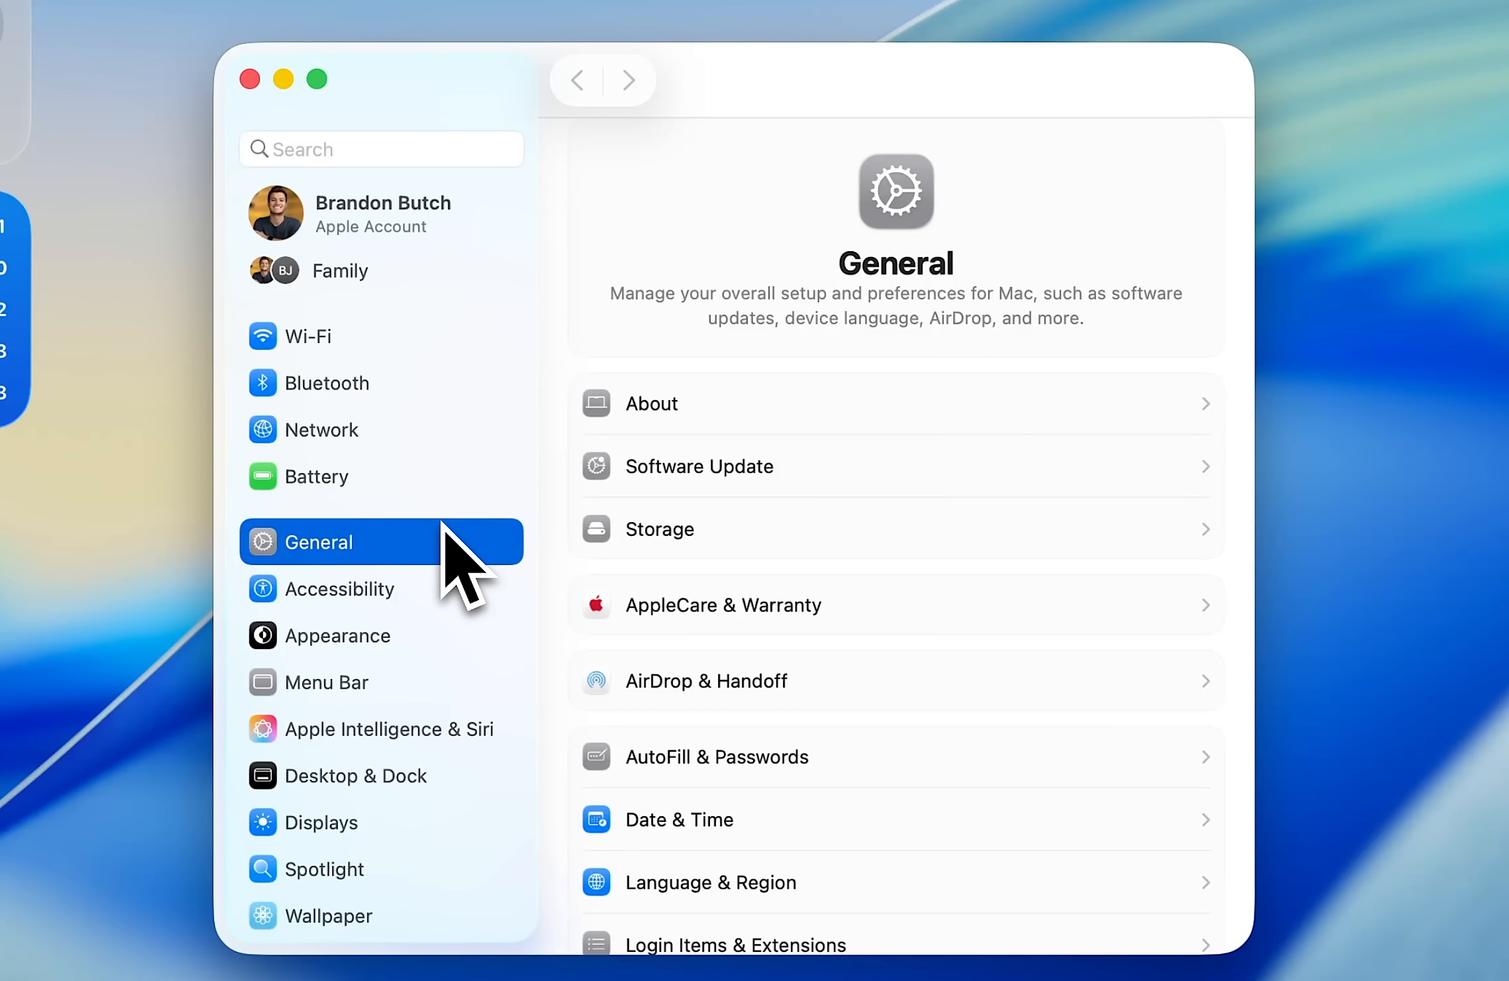
# In System Settings, open Appearance and look over the available folder colors without choosing one
pyautogui.click(378, 634)
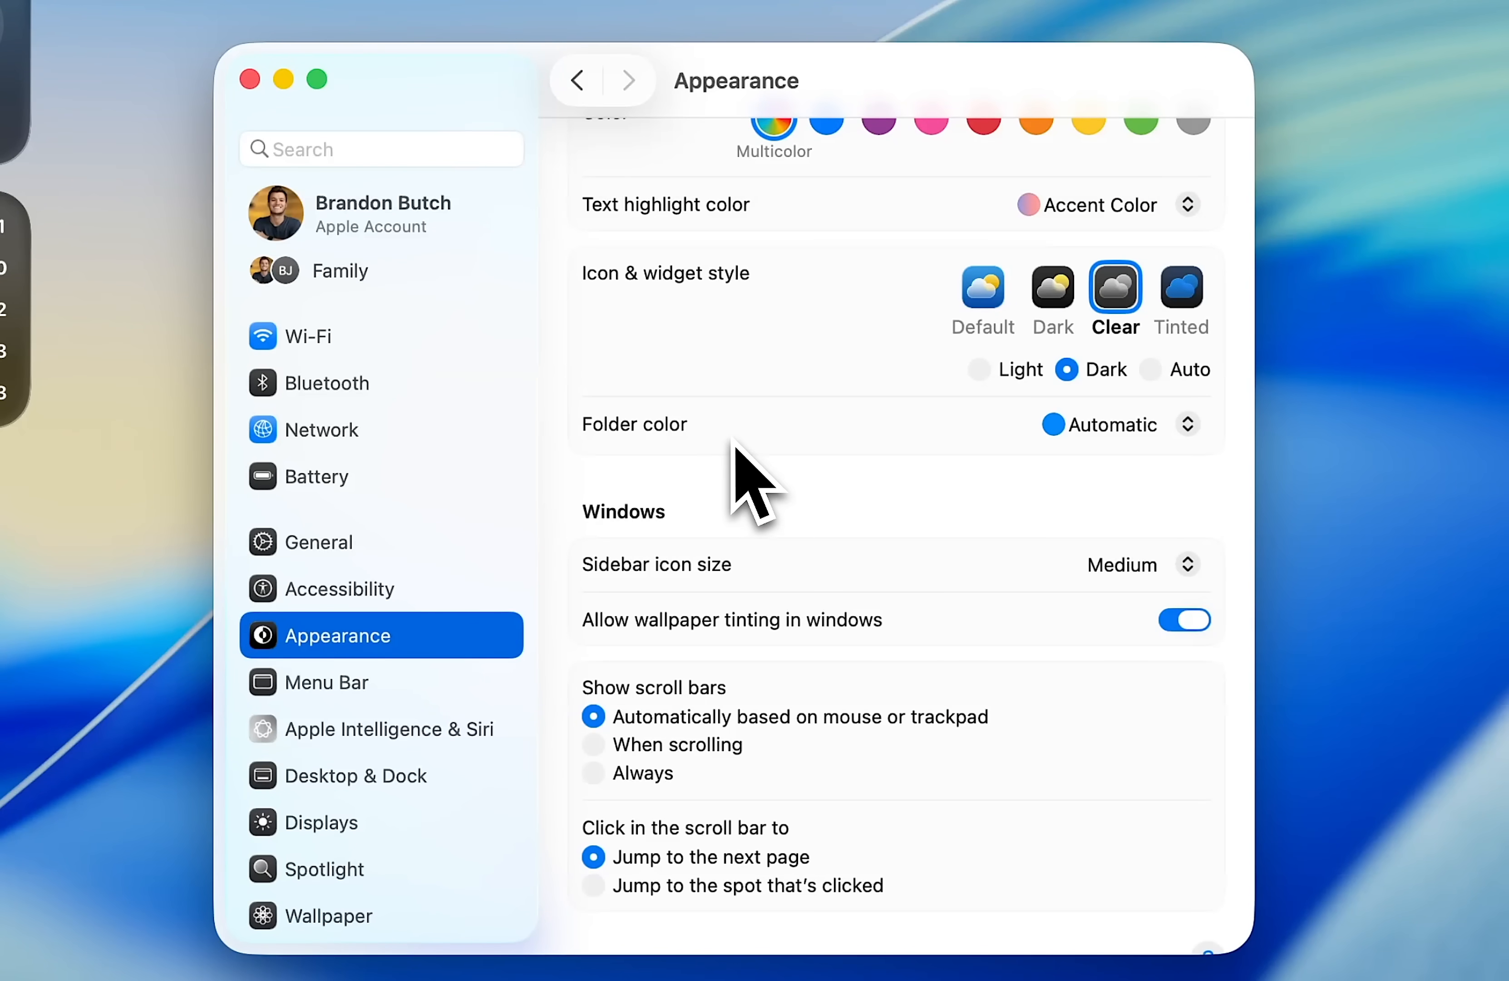
pyautogui.click(1114, 446)
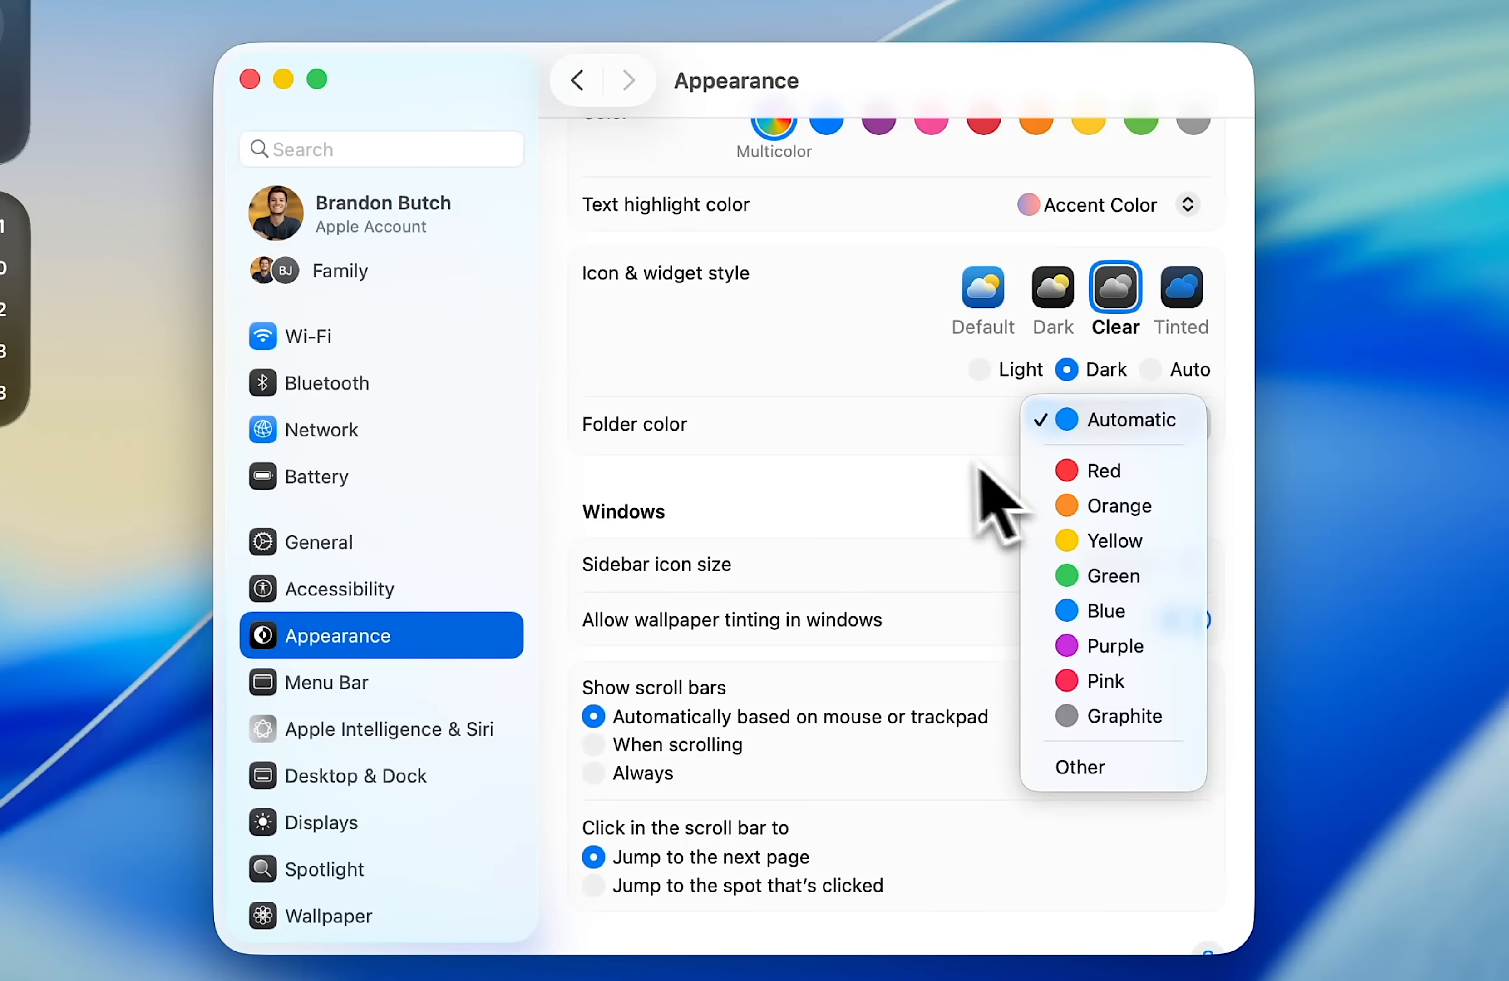
pyautogui.click(940, 481)
pyautogui.scroll(-2, 641, 497)
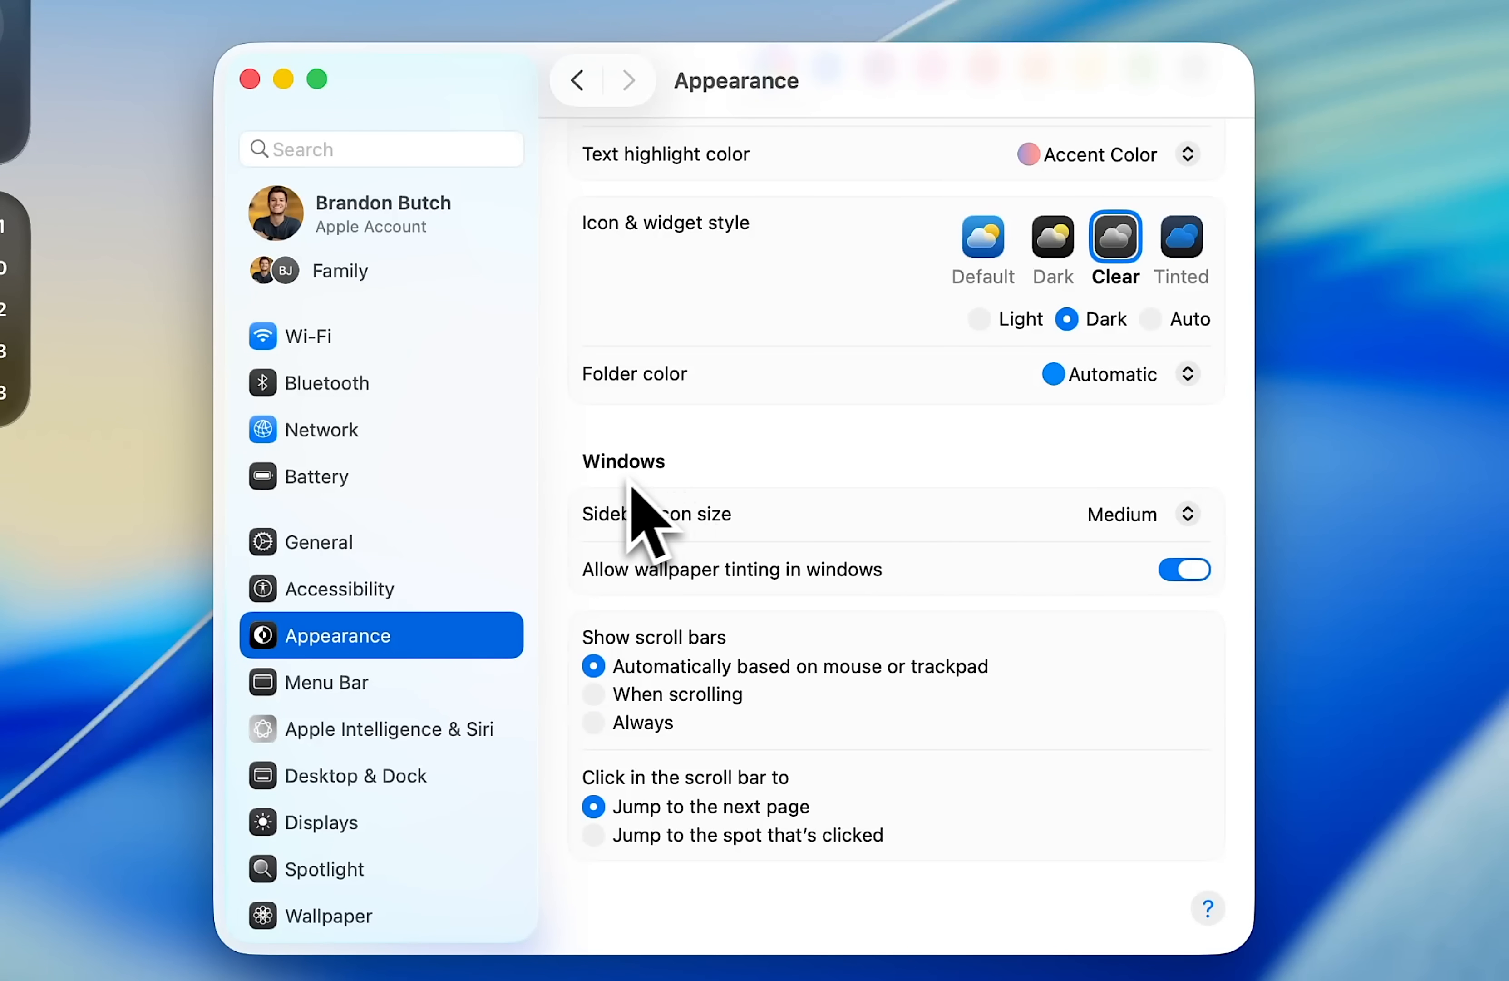
# Turn wallpaper tinting in windows off and back on twice to compare the window look
pyautogui.click(1201, 573)
pyautogui.click(1201, 574)
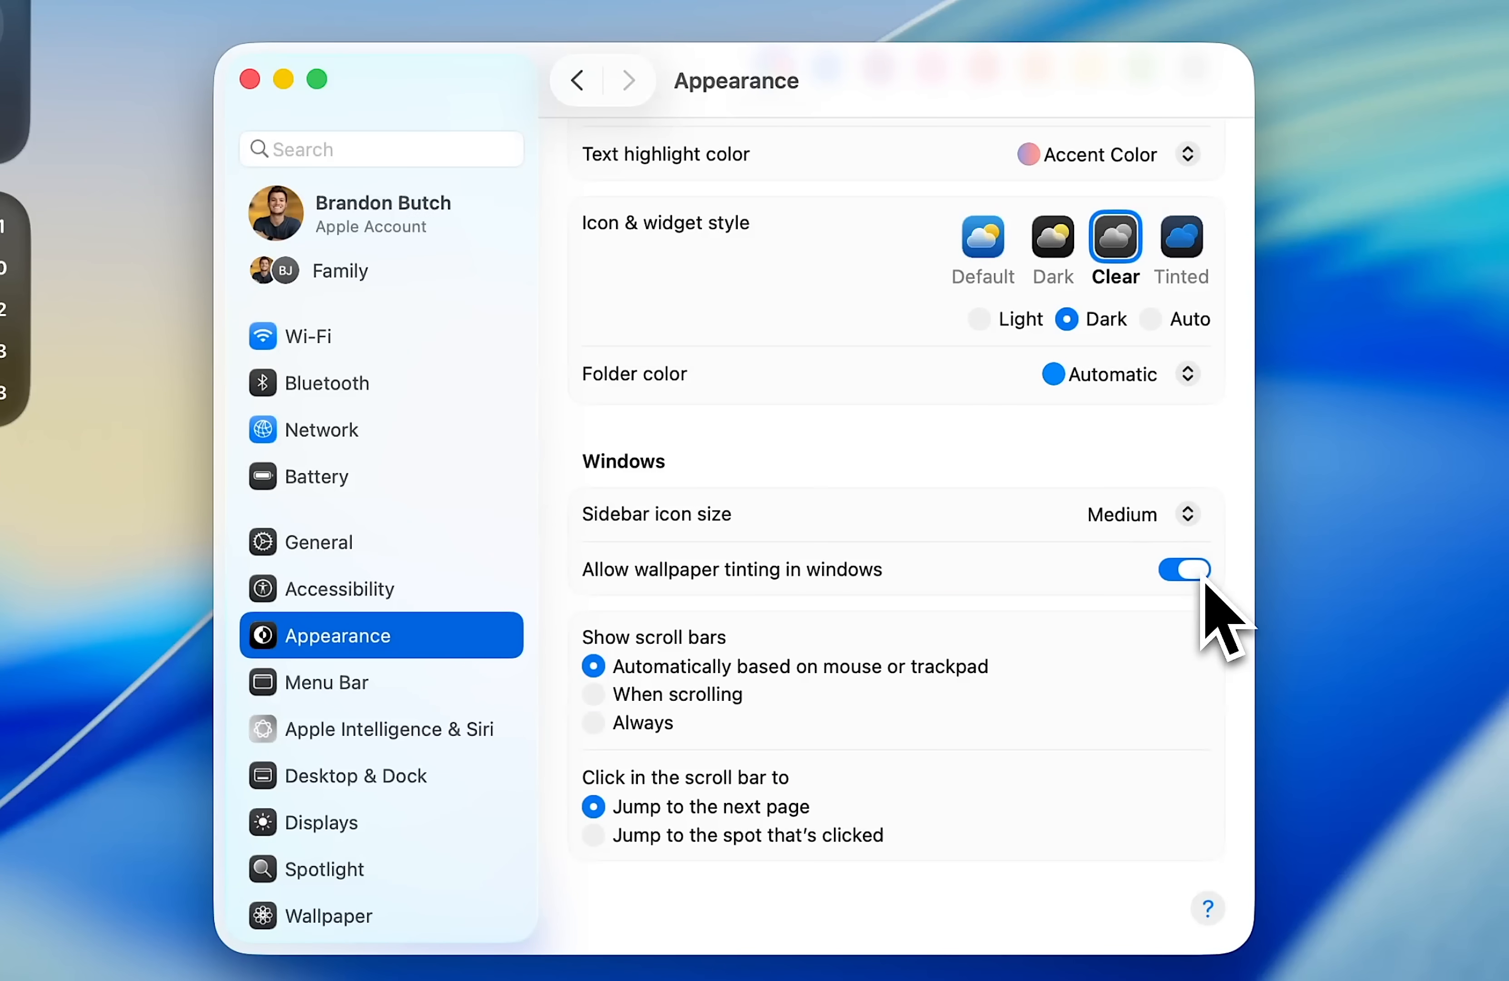
pyautogui.click(1202, 575)
pyautogui.click(1203, 575)
# In Desktop & Dock settings, look over the choices for the window title bar double-click action and for Show Desktop
pyautogui.click(465, 778)
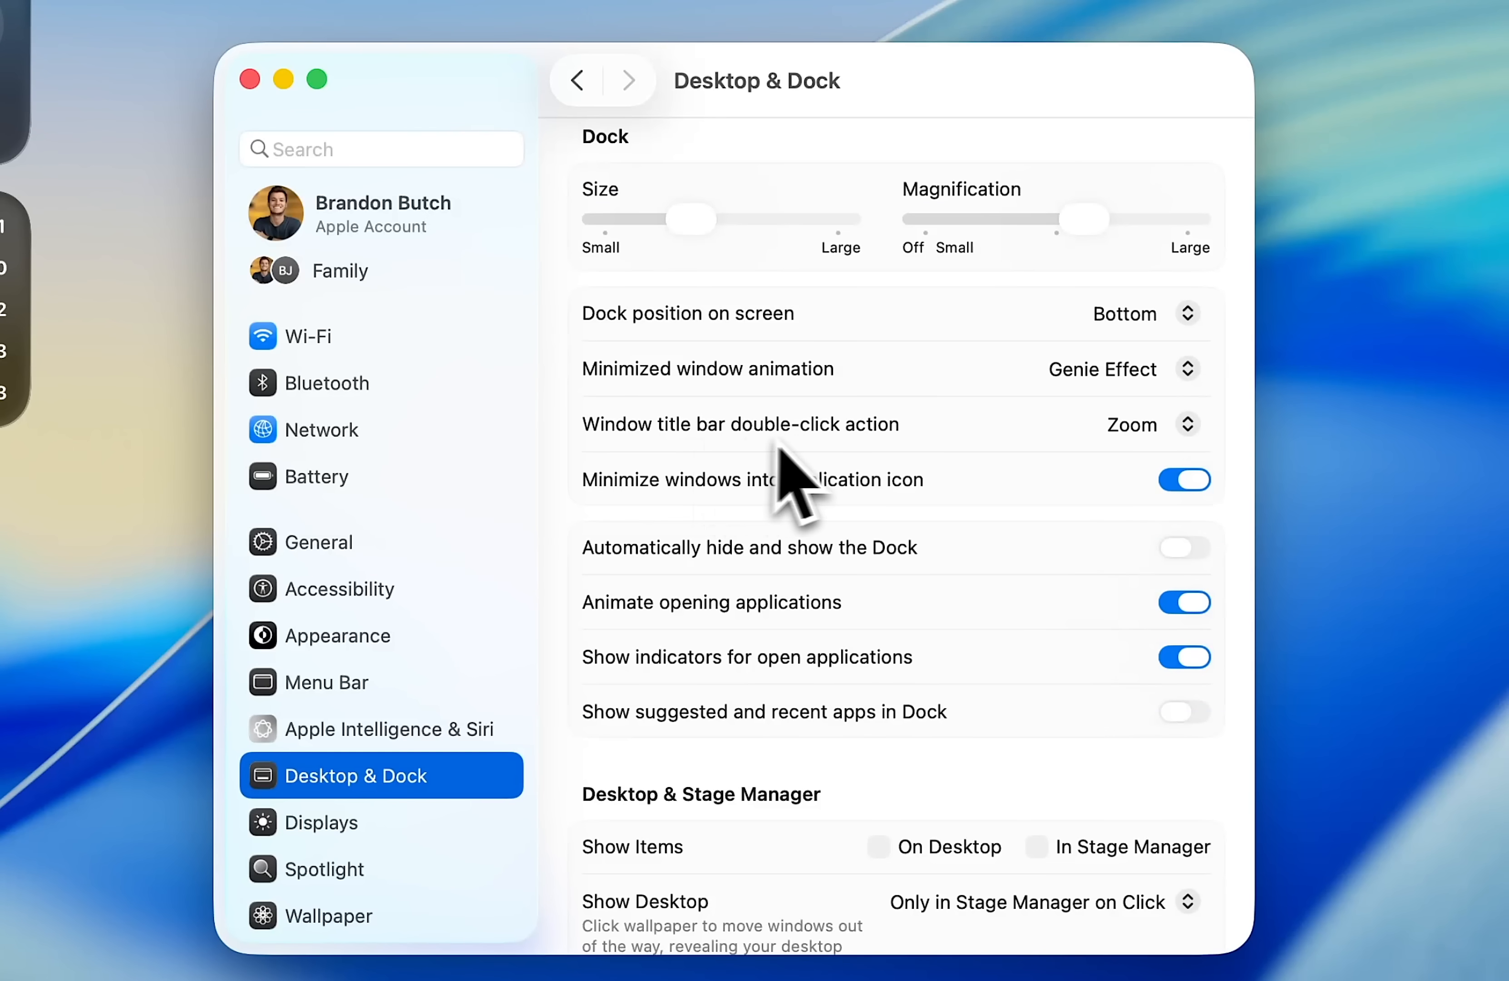
pyautogui.click(1132, 438)
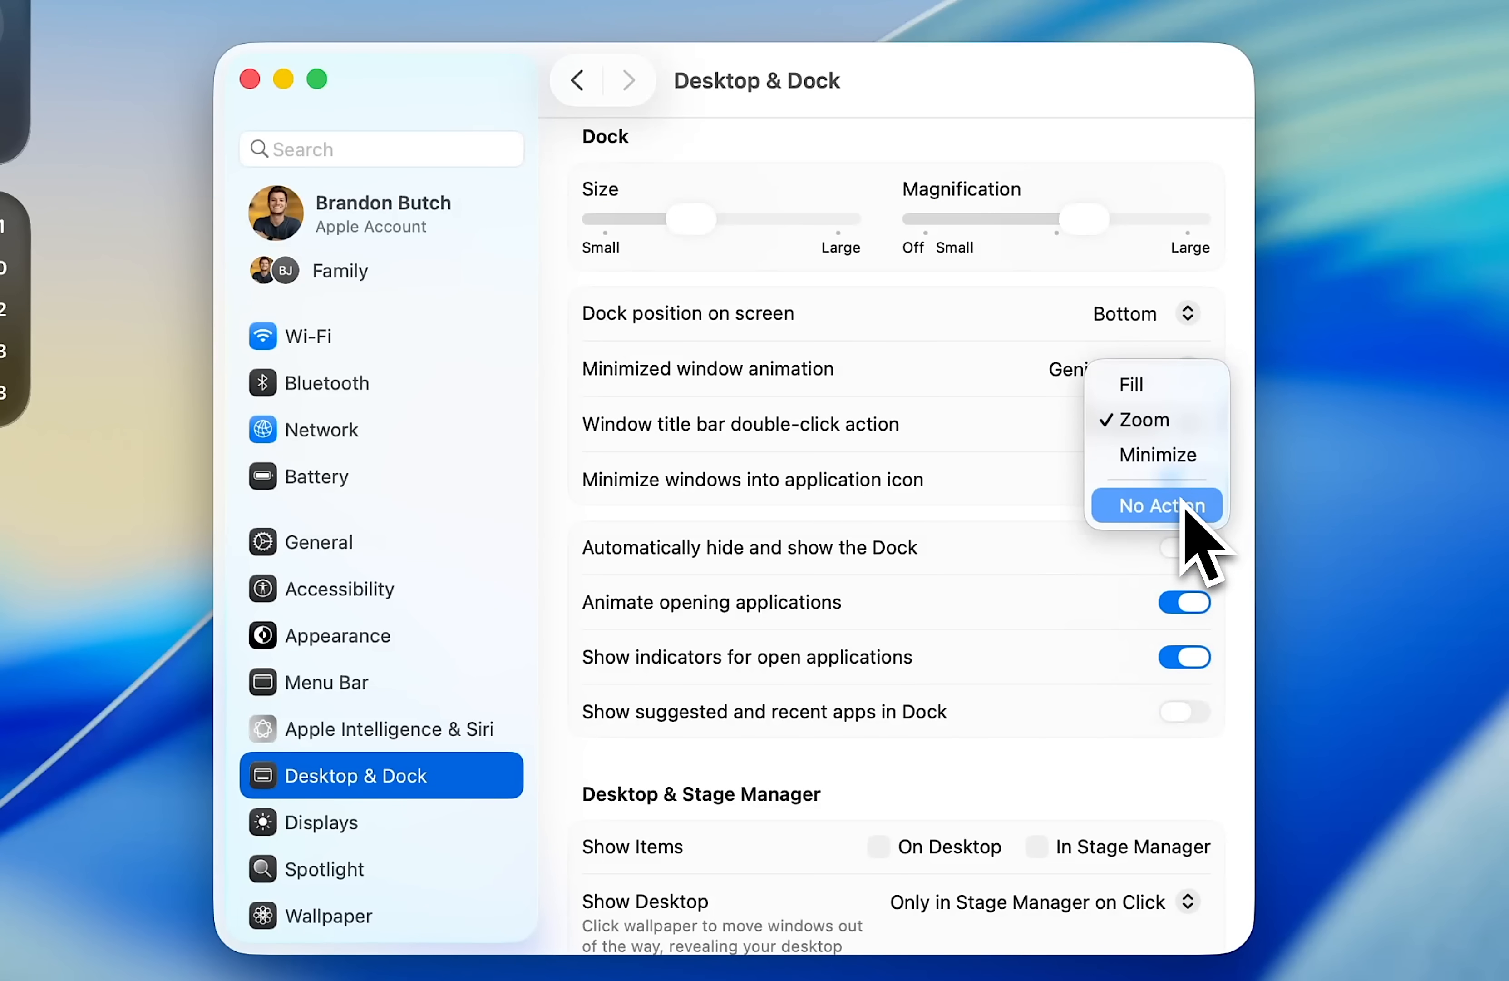
pyautogui.click(1027, 488)
pyautogui.scroll(-6, 1027, 489)
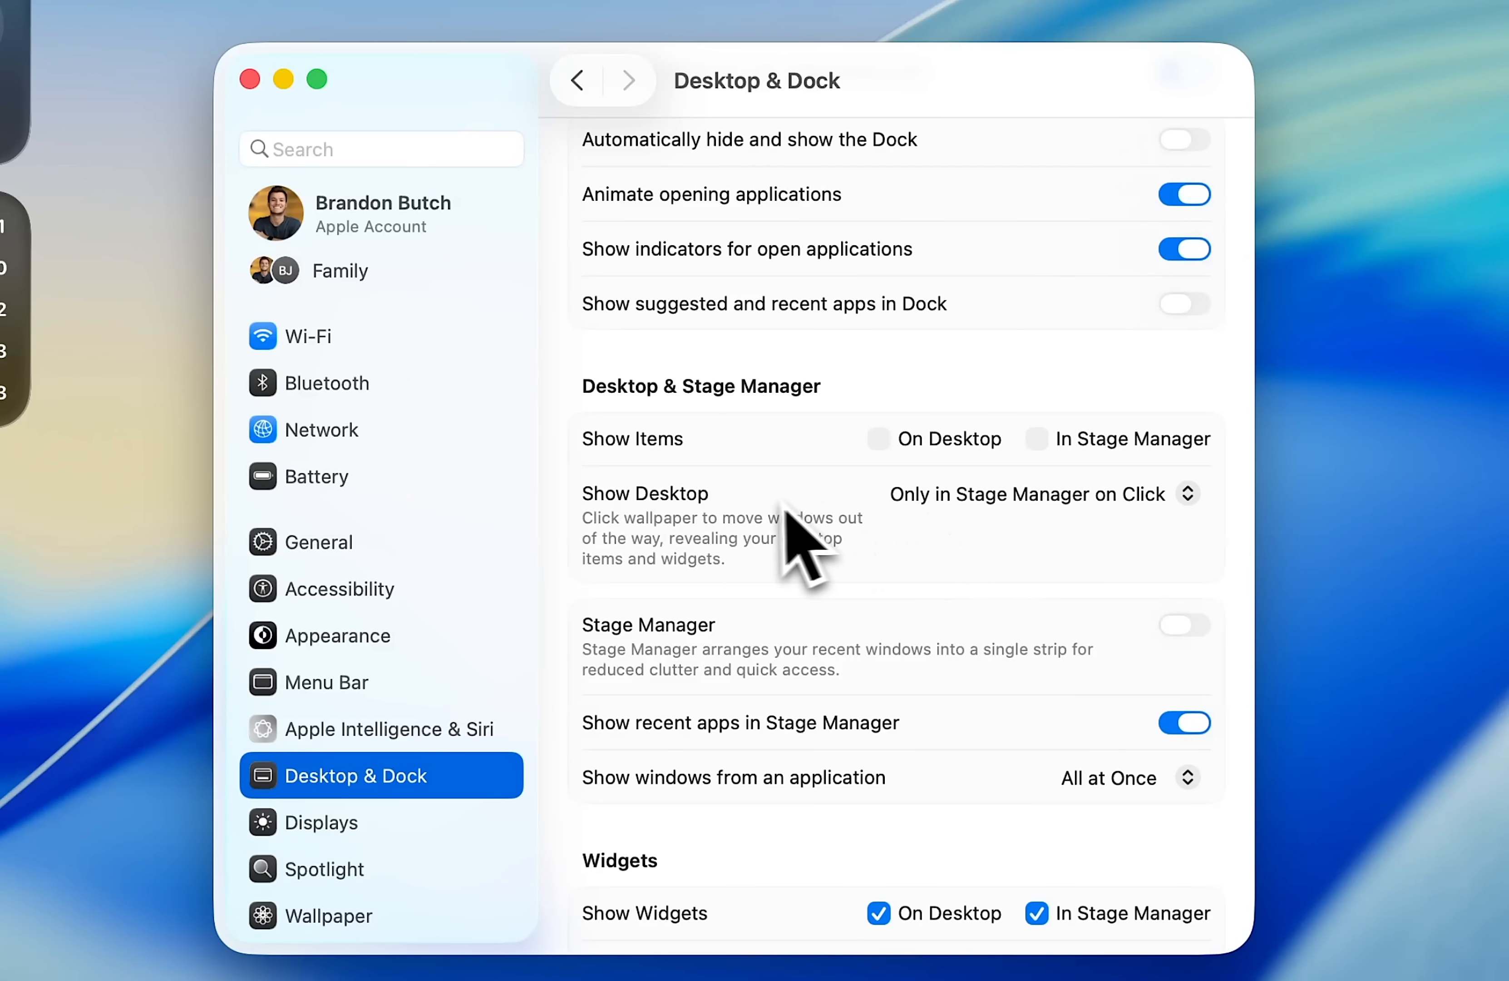
pyautogui.click(978, 503)
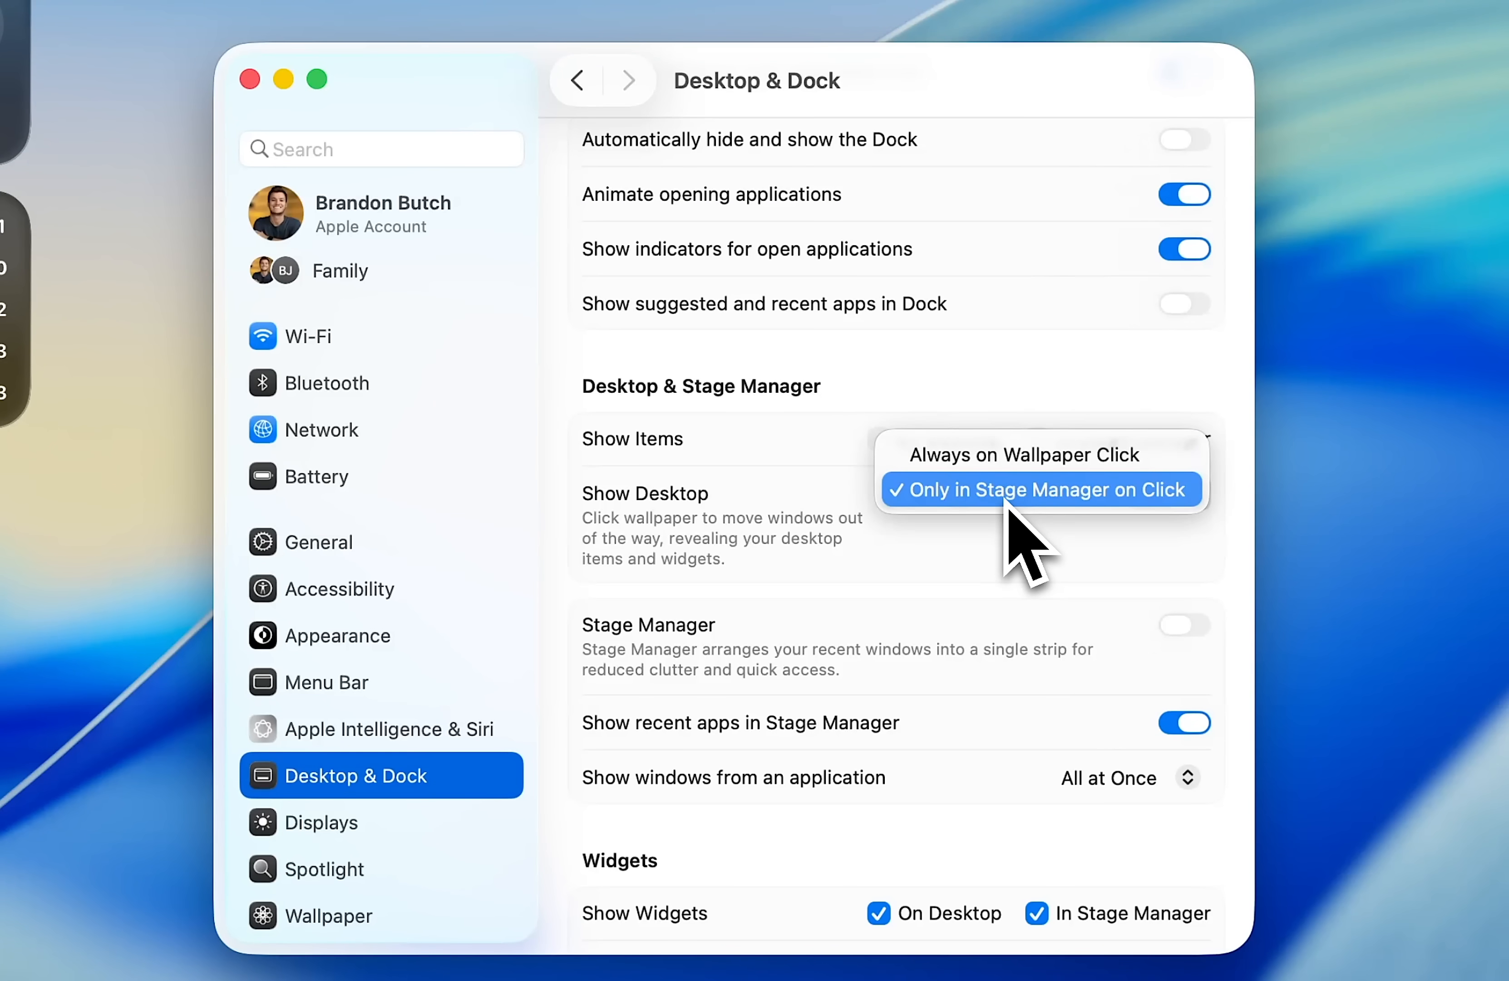
pyautogui.press('Escape')
# Open the Motion settings in Accessibility and turn on Vehicle Motion Cues
pyautogui.press('super+bracketleft')
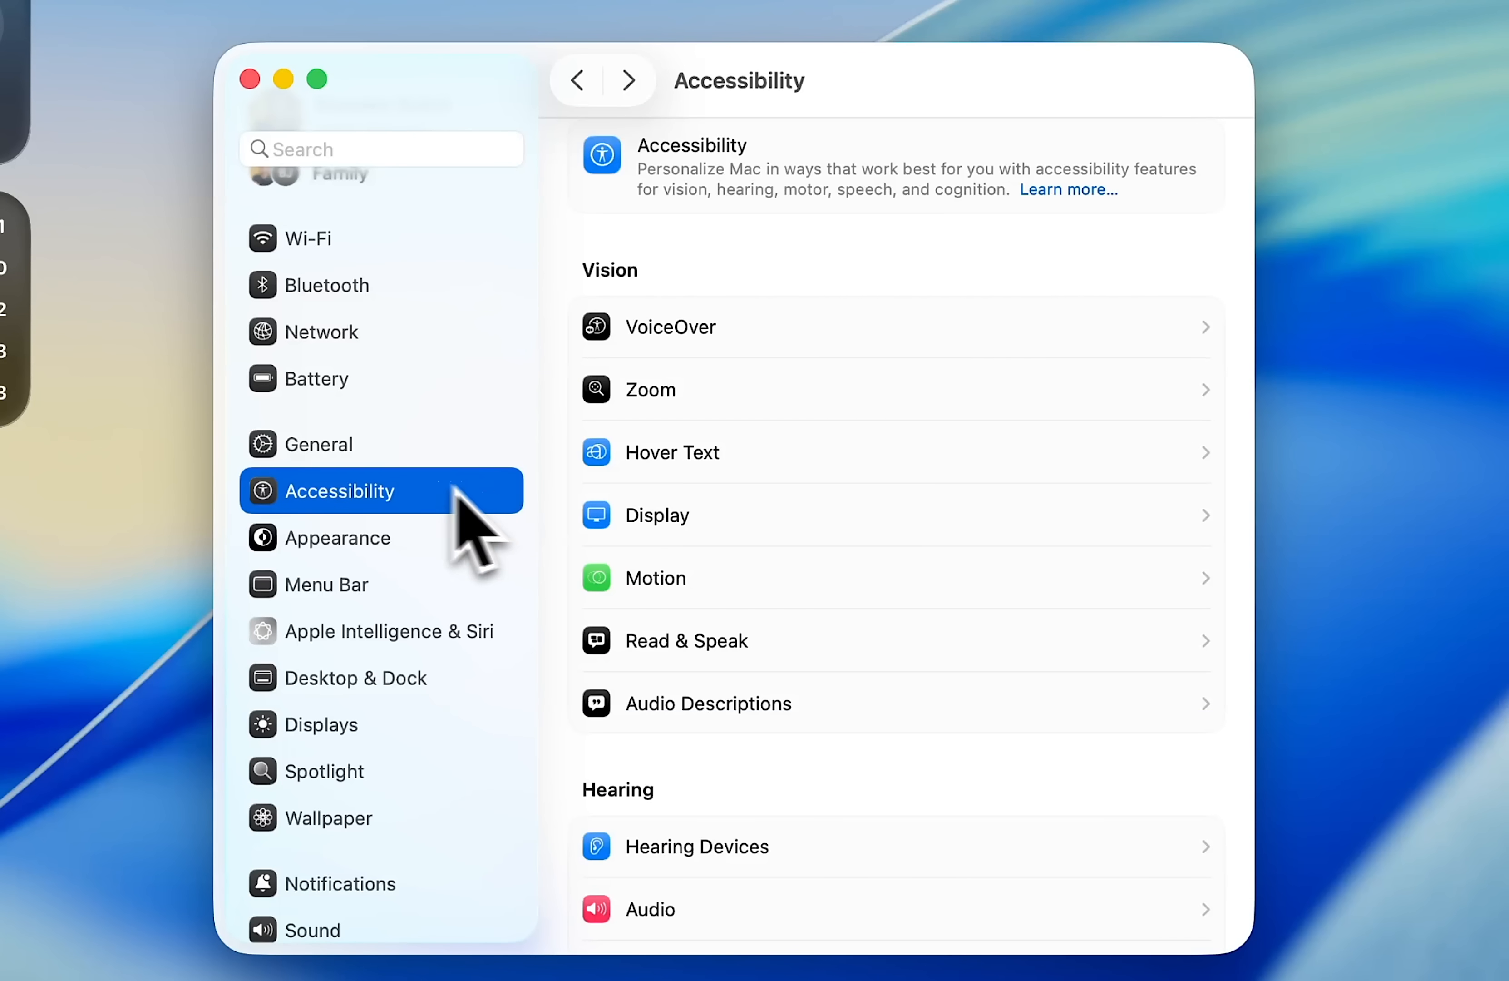
pyautogui.click(727, 592)
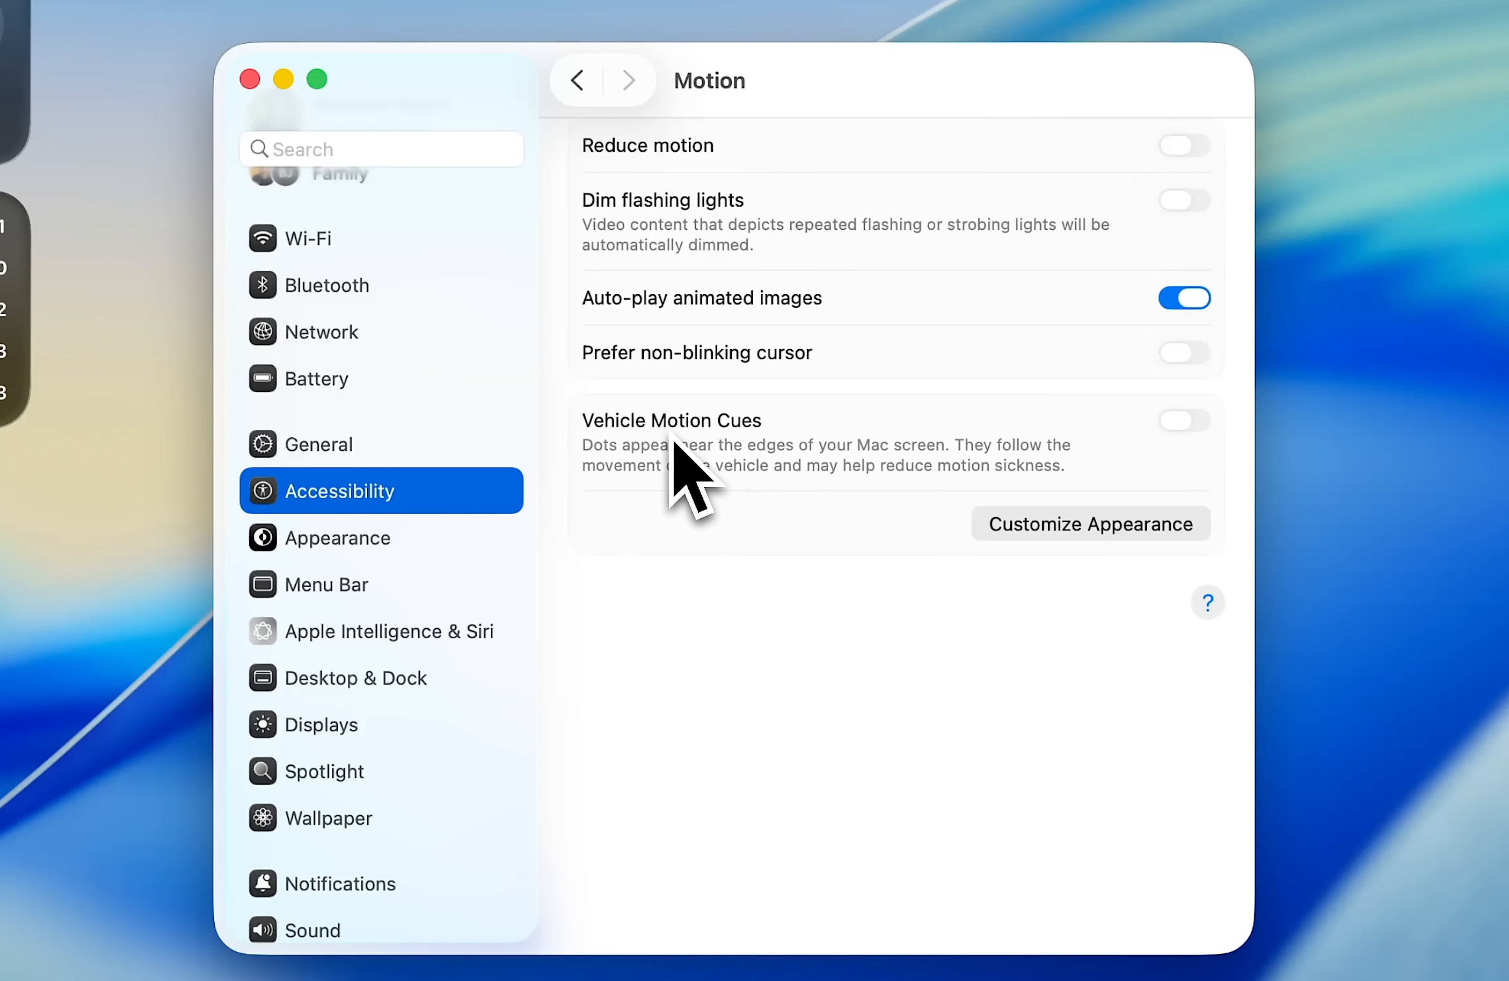
pyautogui.click(1186, 420)
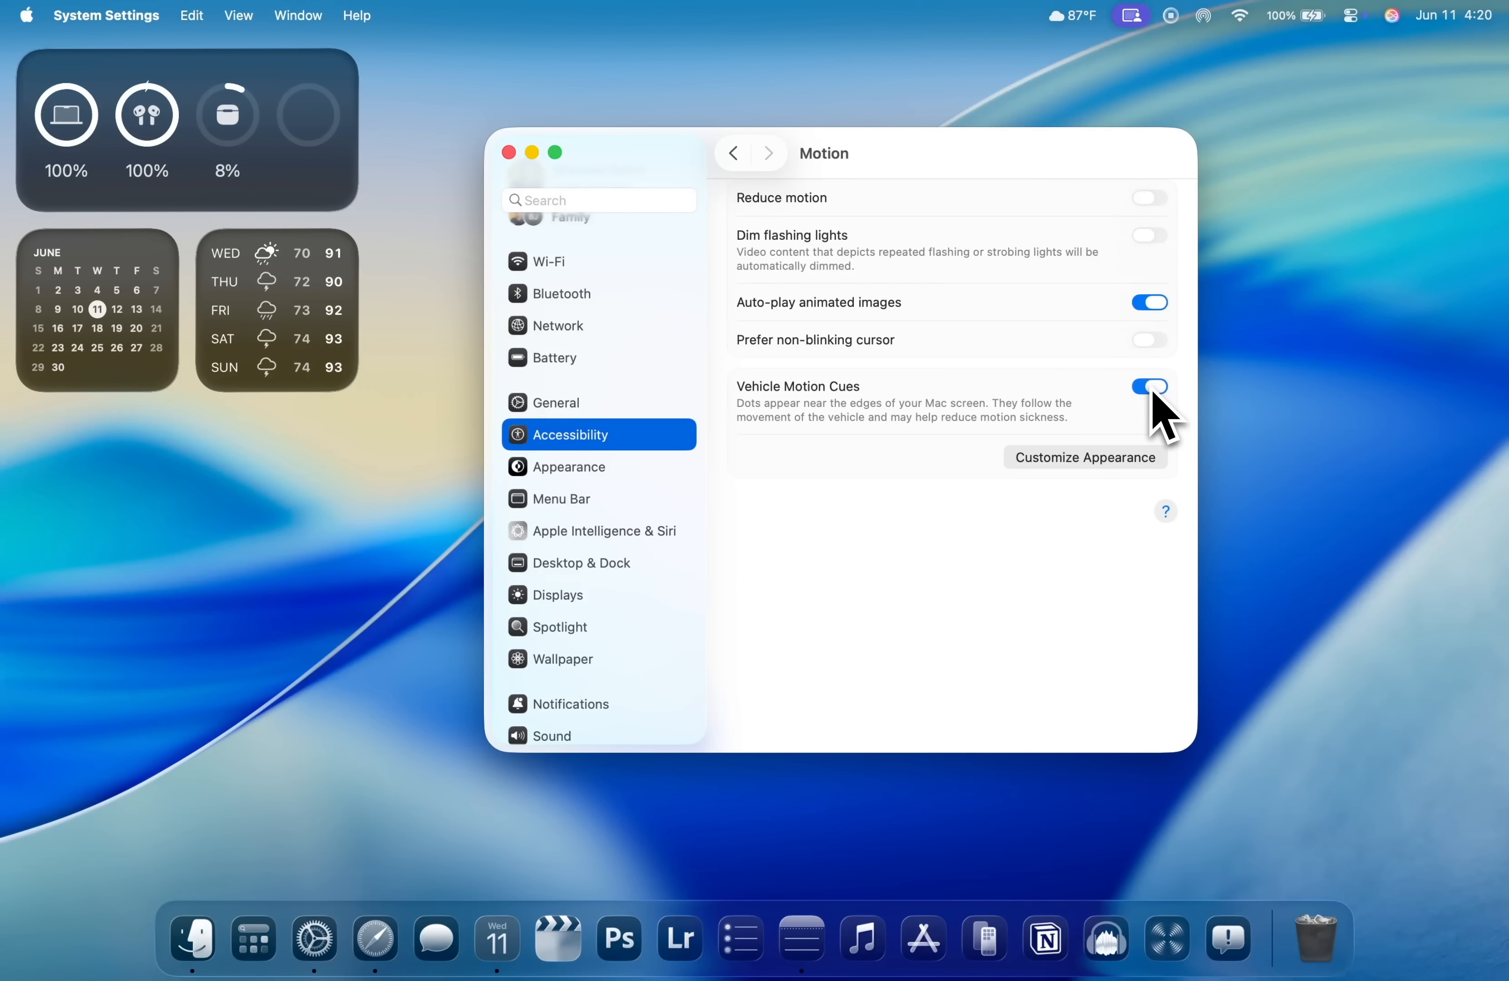
# Customize the Vehicle Motion Cues appearance with the Dynamic pattern, orange dots and More dots enabled, after trying blue, green and yellow
pyautogui.click(1082, 460)
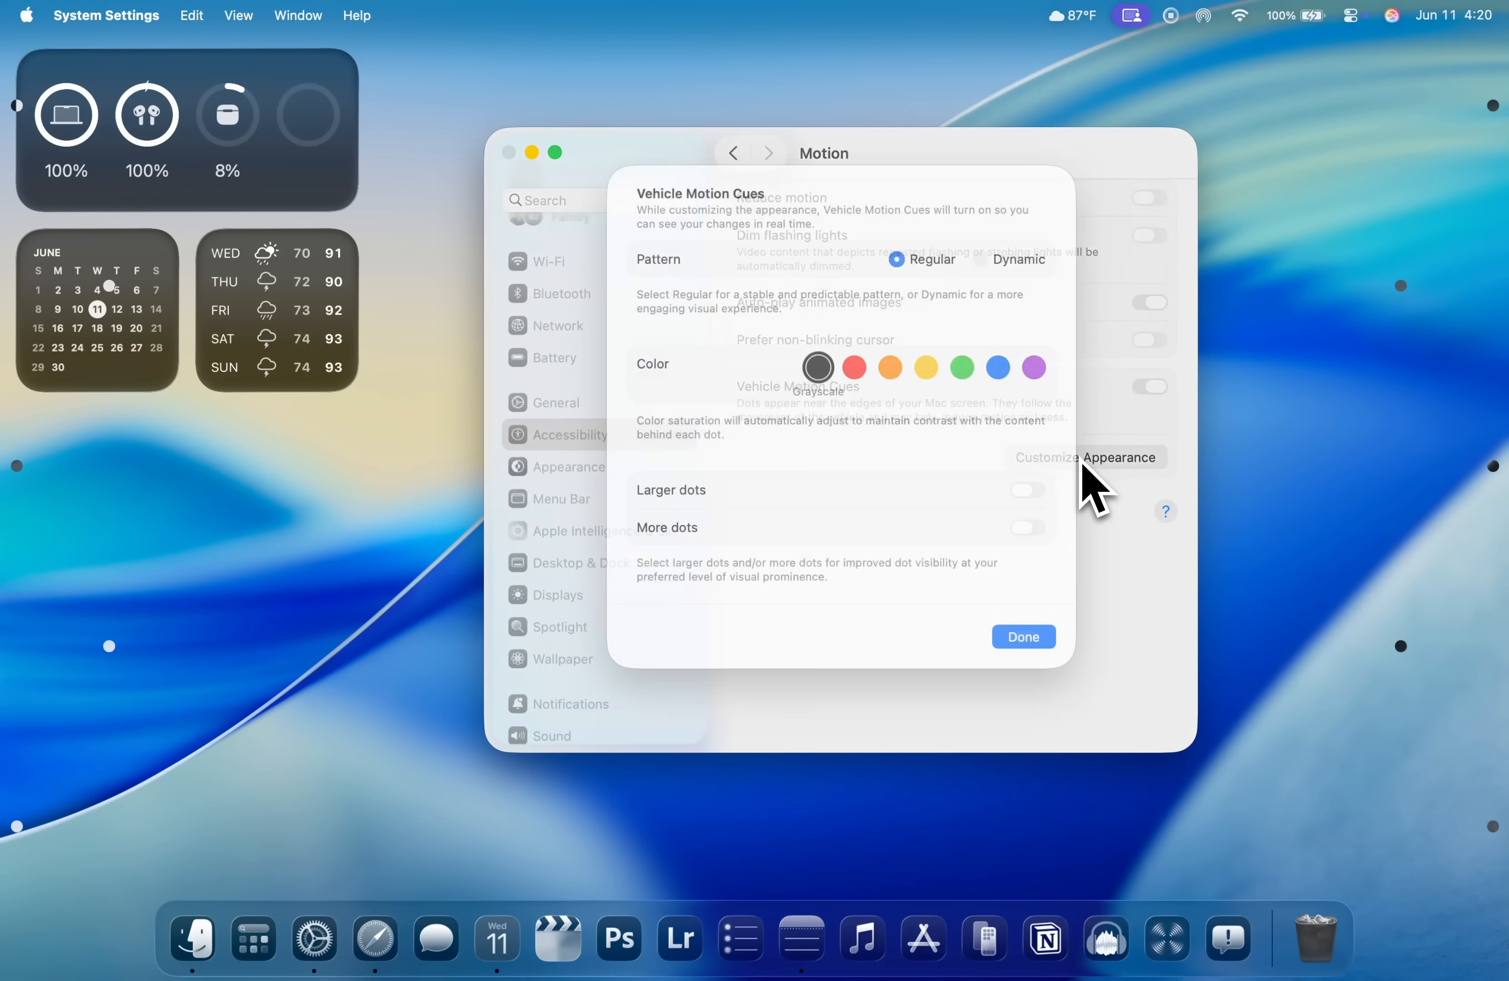
pyautogui.click(998, 394)
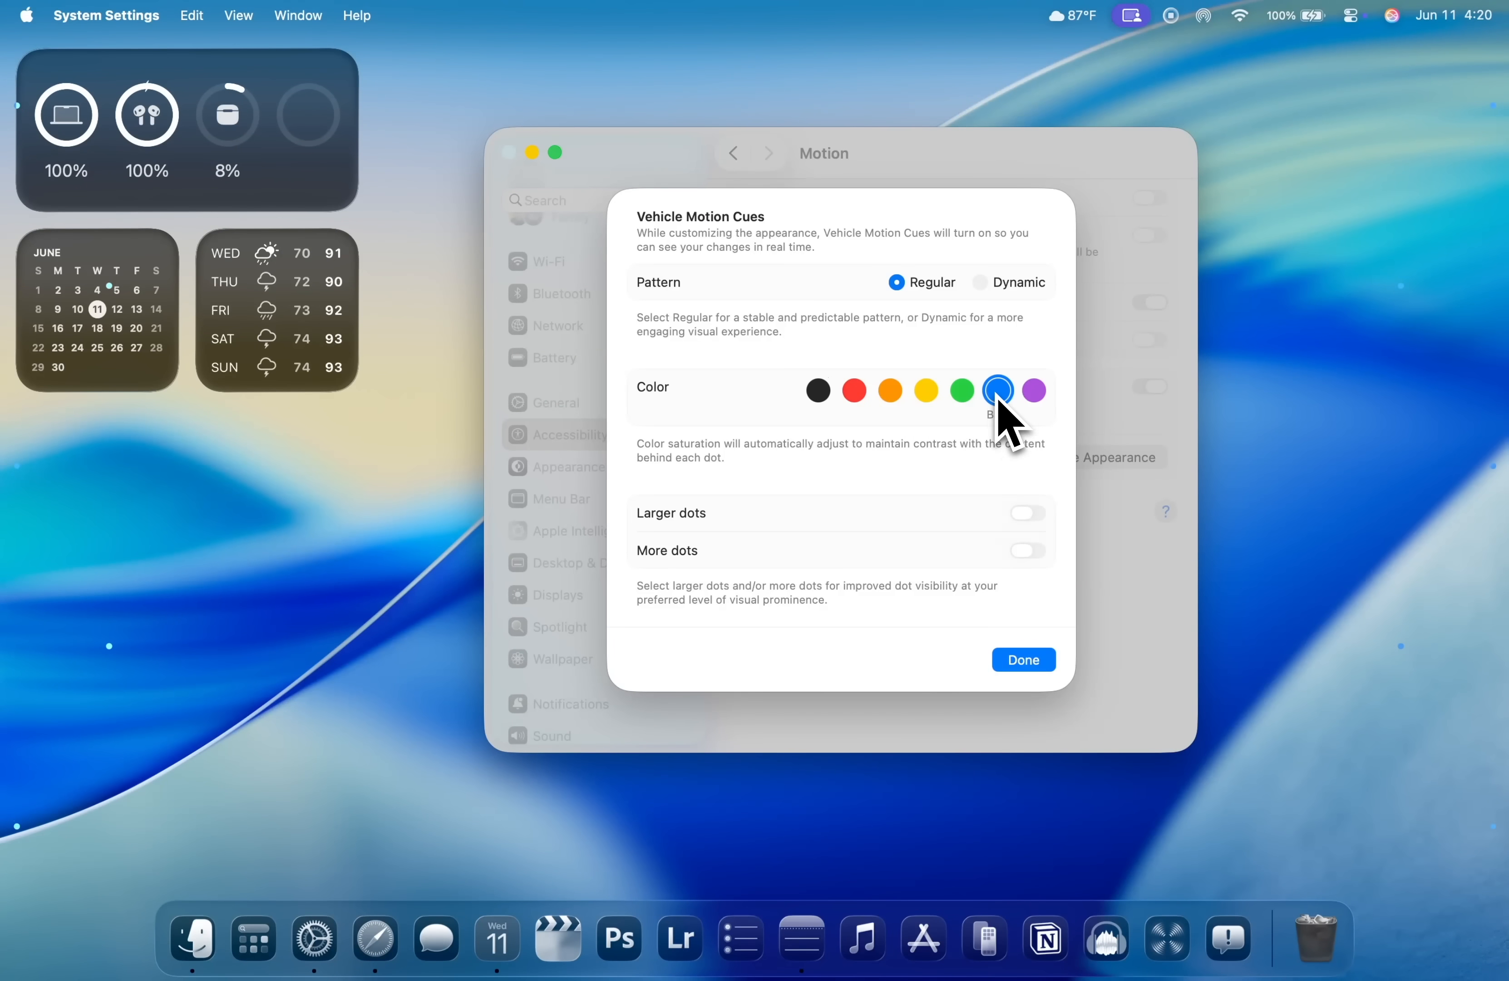
pyautogui.click(962, 391)
pyautogui.click(927, 390)
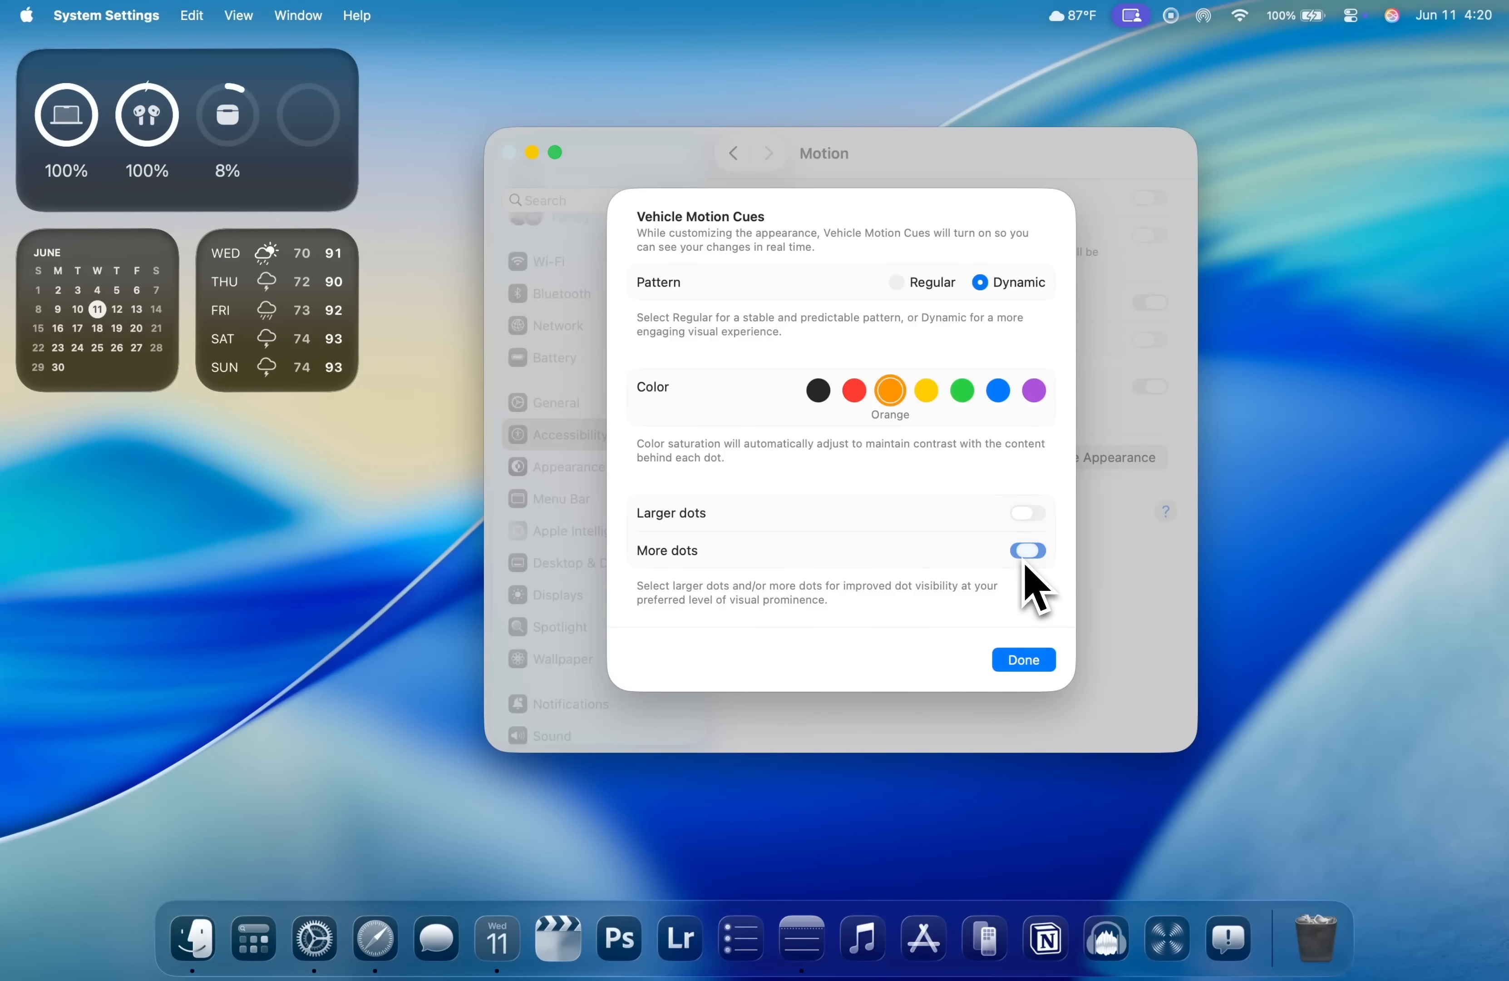
pyautogui.click(1020, 661)
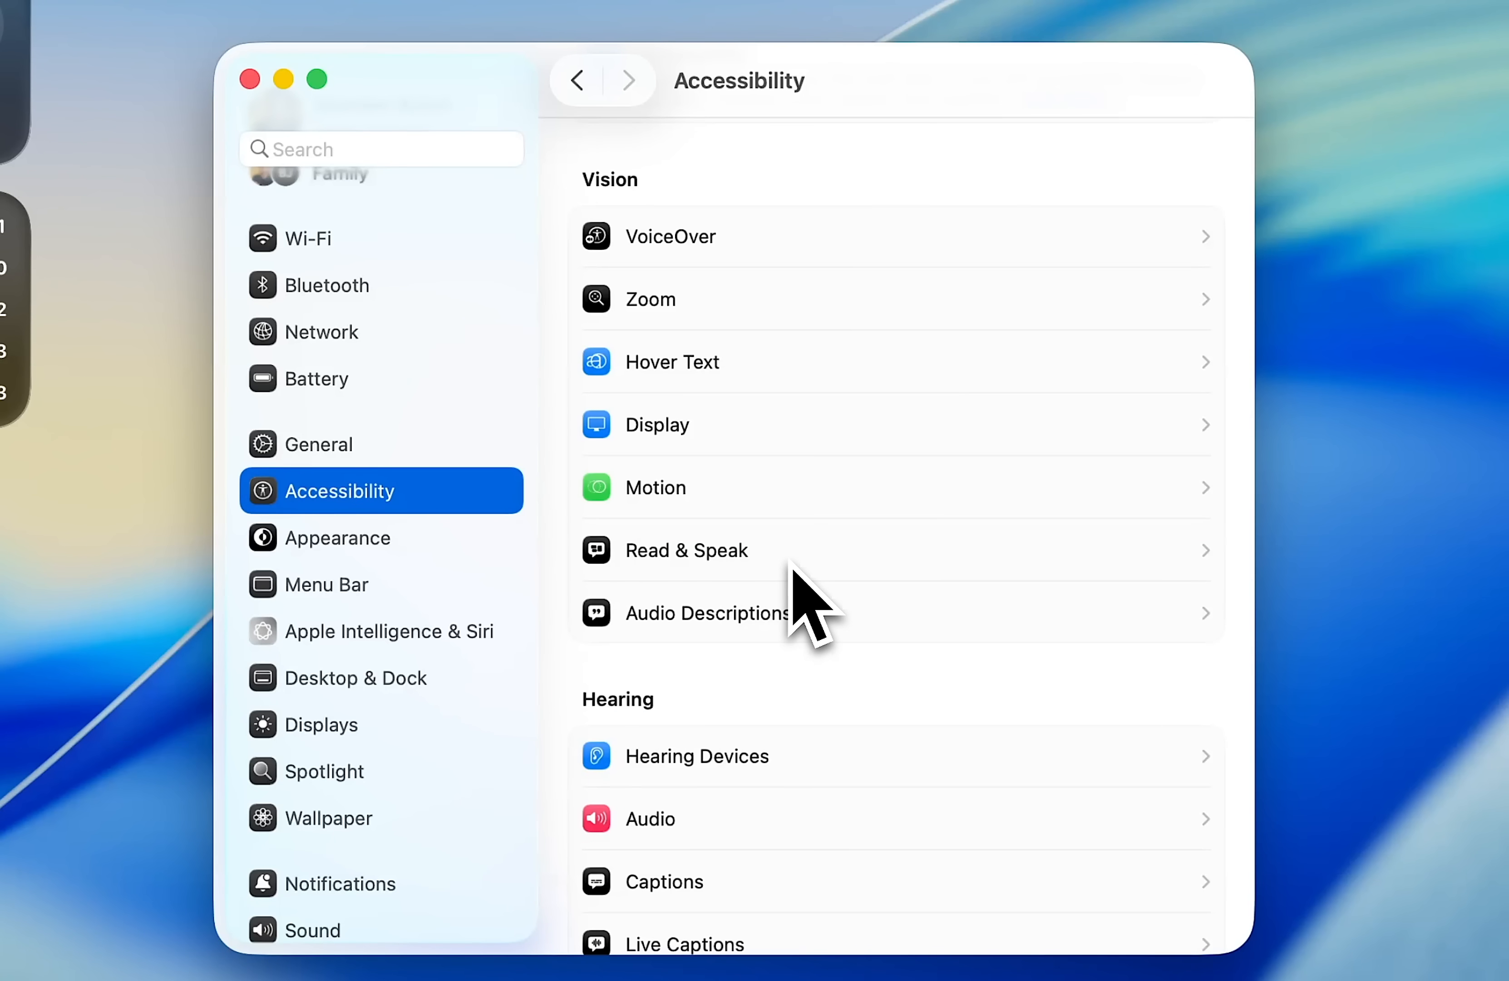
# View the Reader options under Read & Speak in Accessibility and close them without saving changes
pyautogui.click(791, 559)
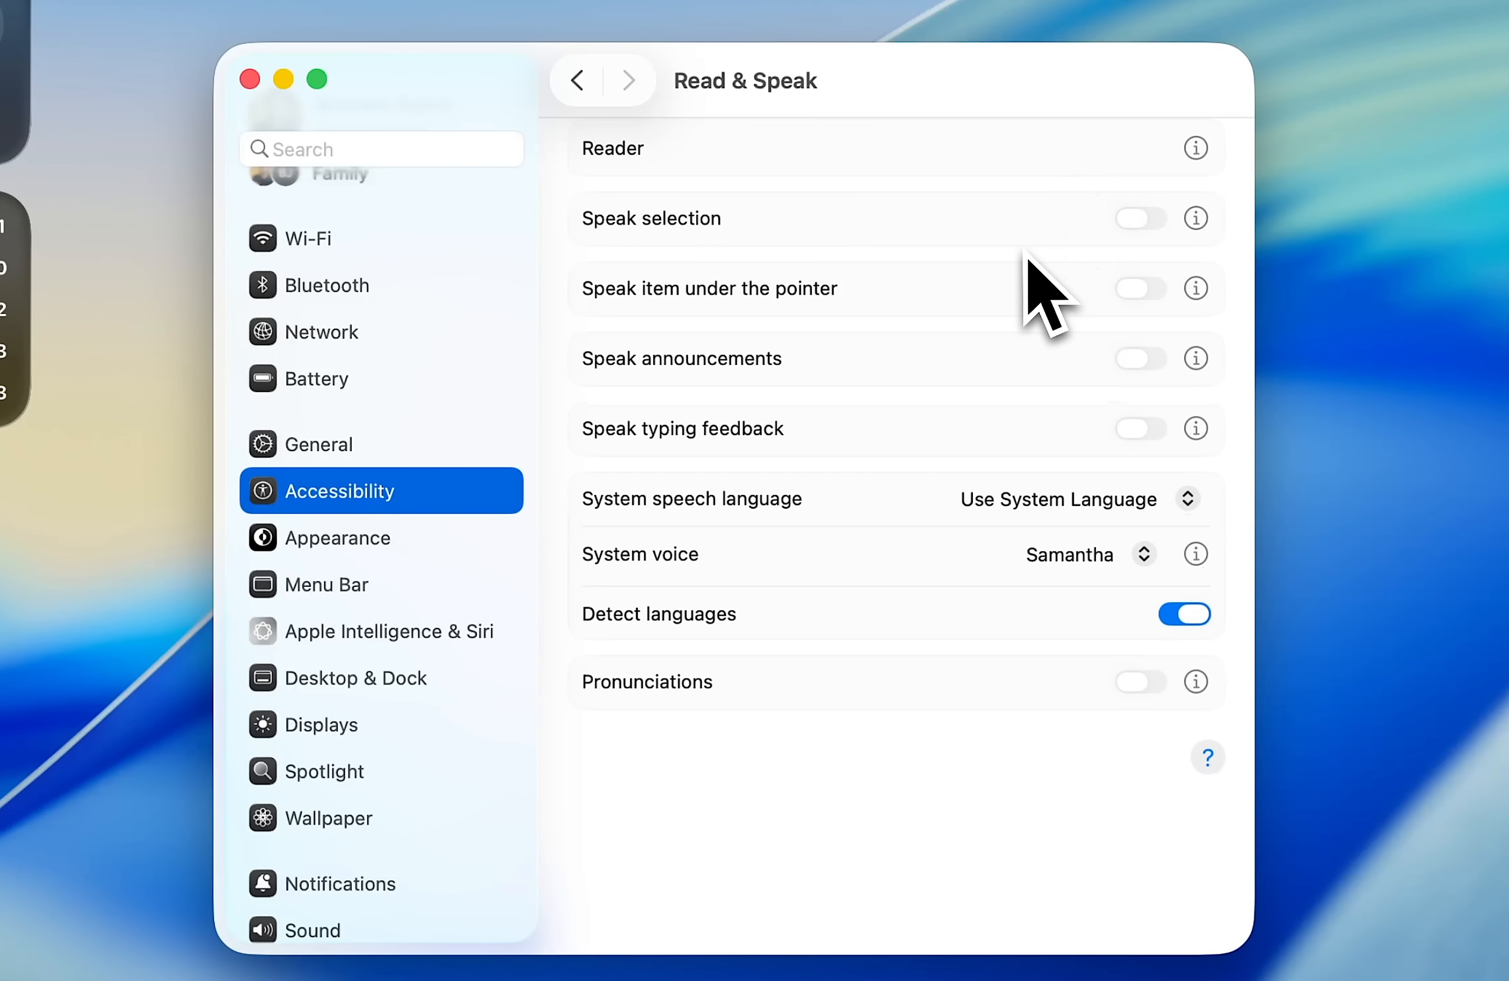
pyautogui.click(1198, 147)
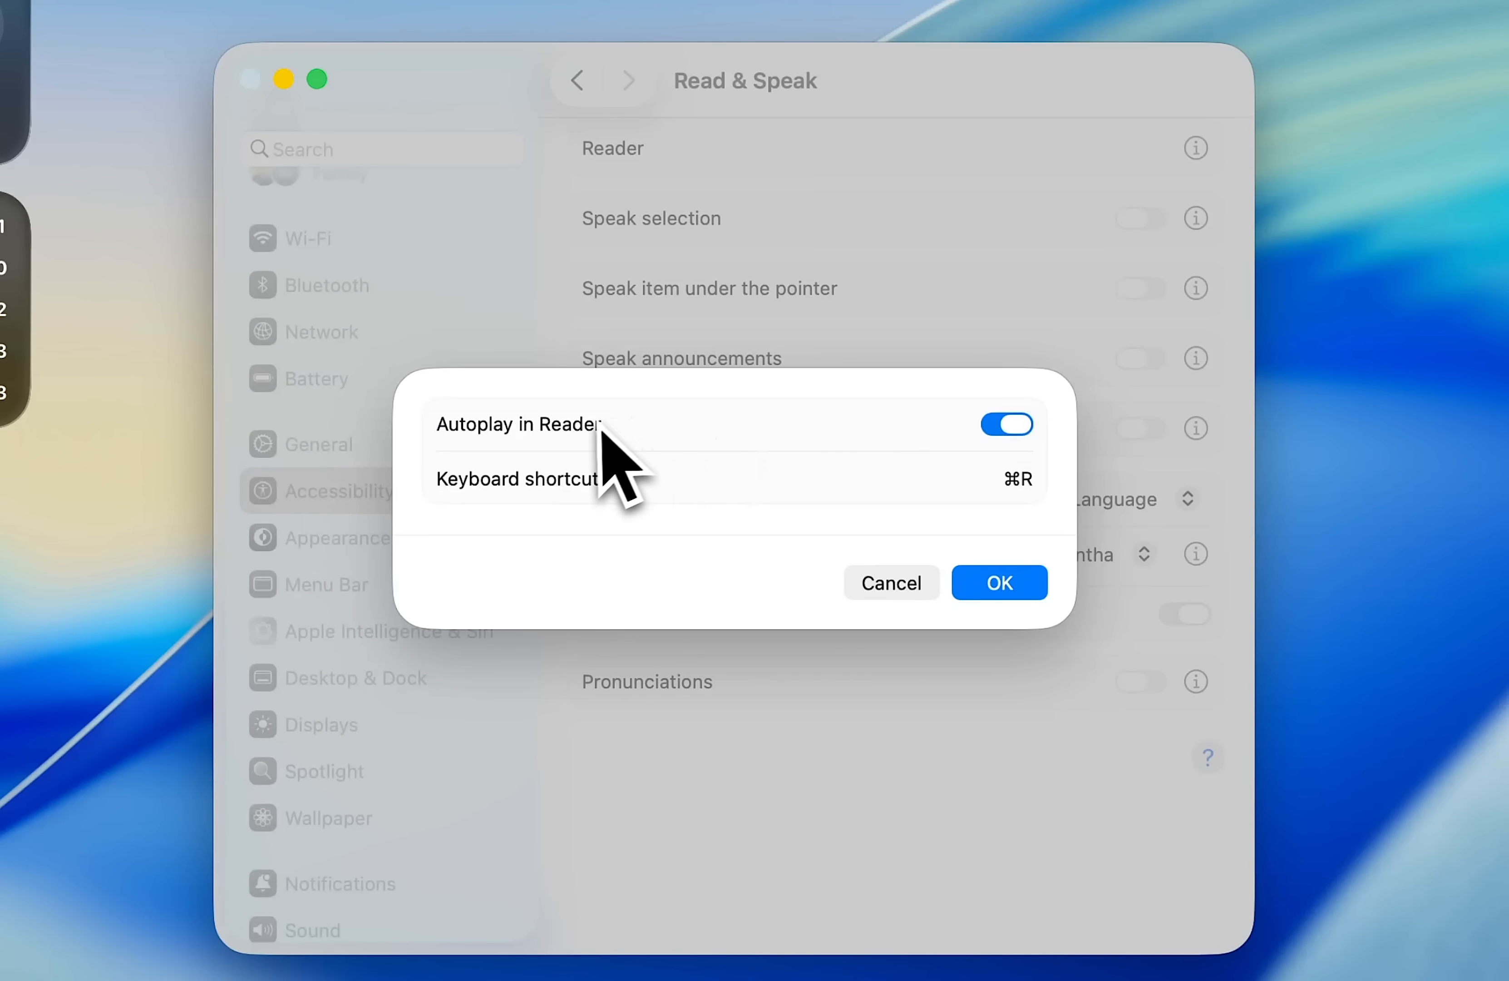
pyautogui.click(917, 583)
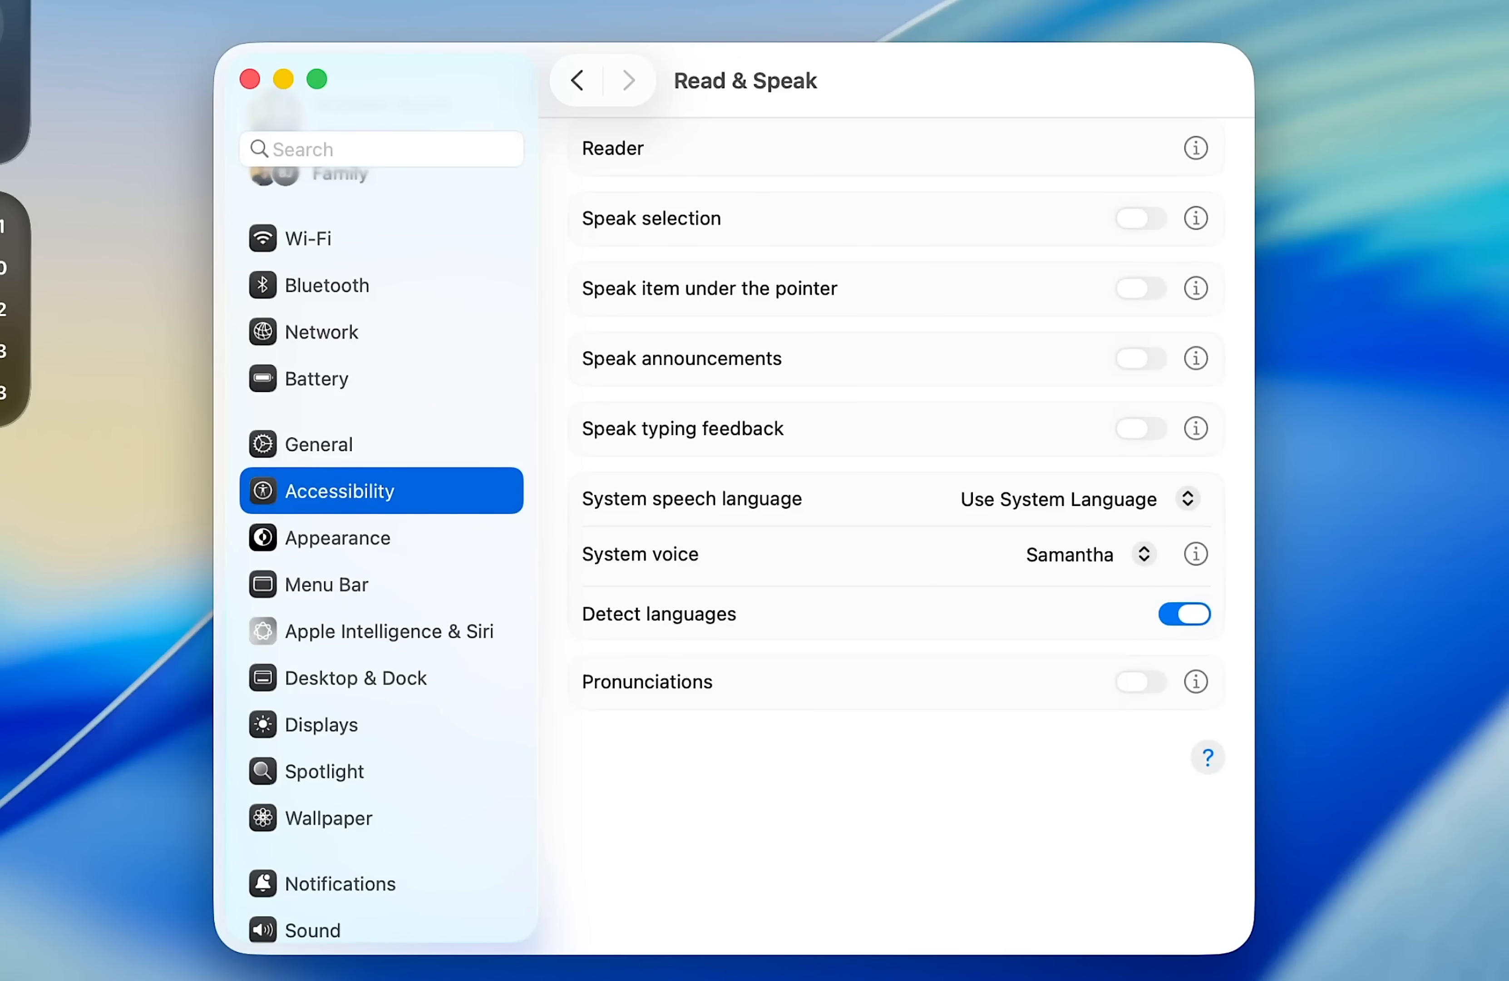
# Switch to Safari, skim the TechCrunch article on Vast Data shown in Reader view, and minimize its window
pyautogui.click(347, 929)
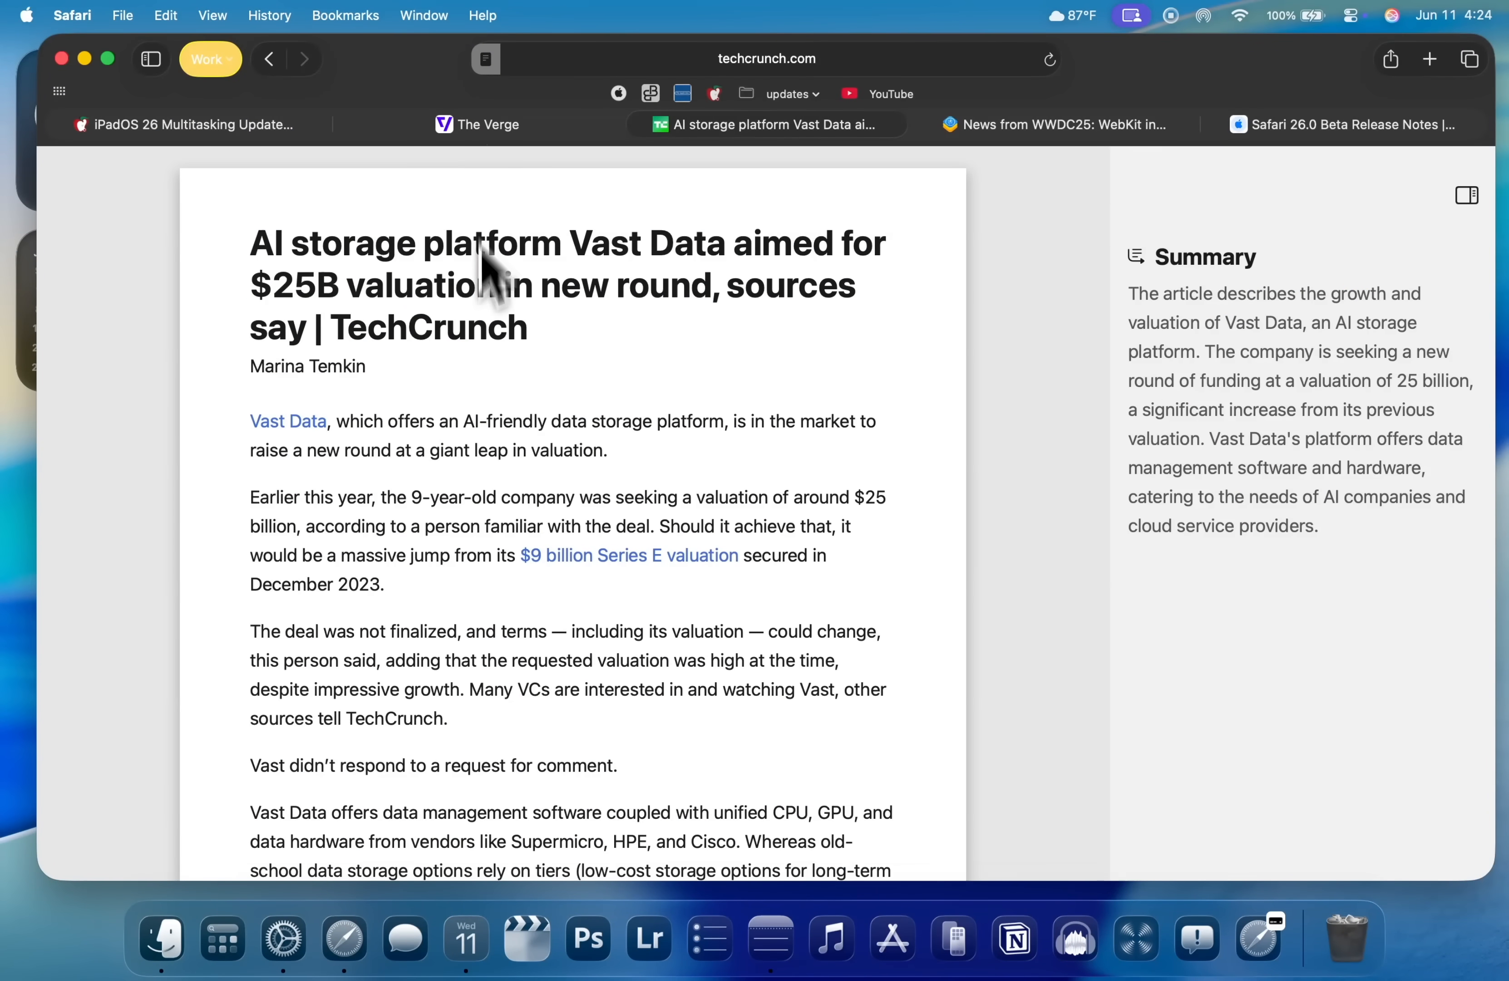
pyautogui.scroll(-15, 488, 363)
pyautogui.scroll(15, 490, 373)
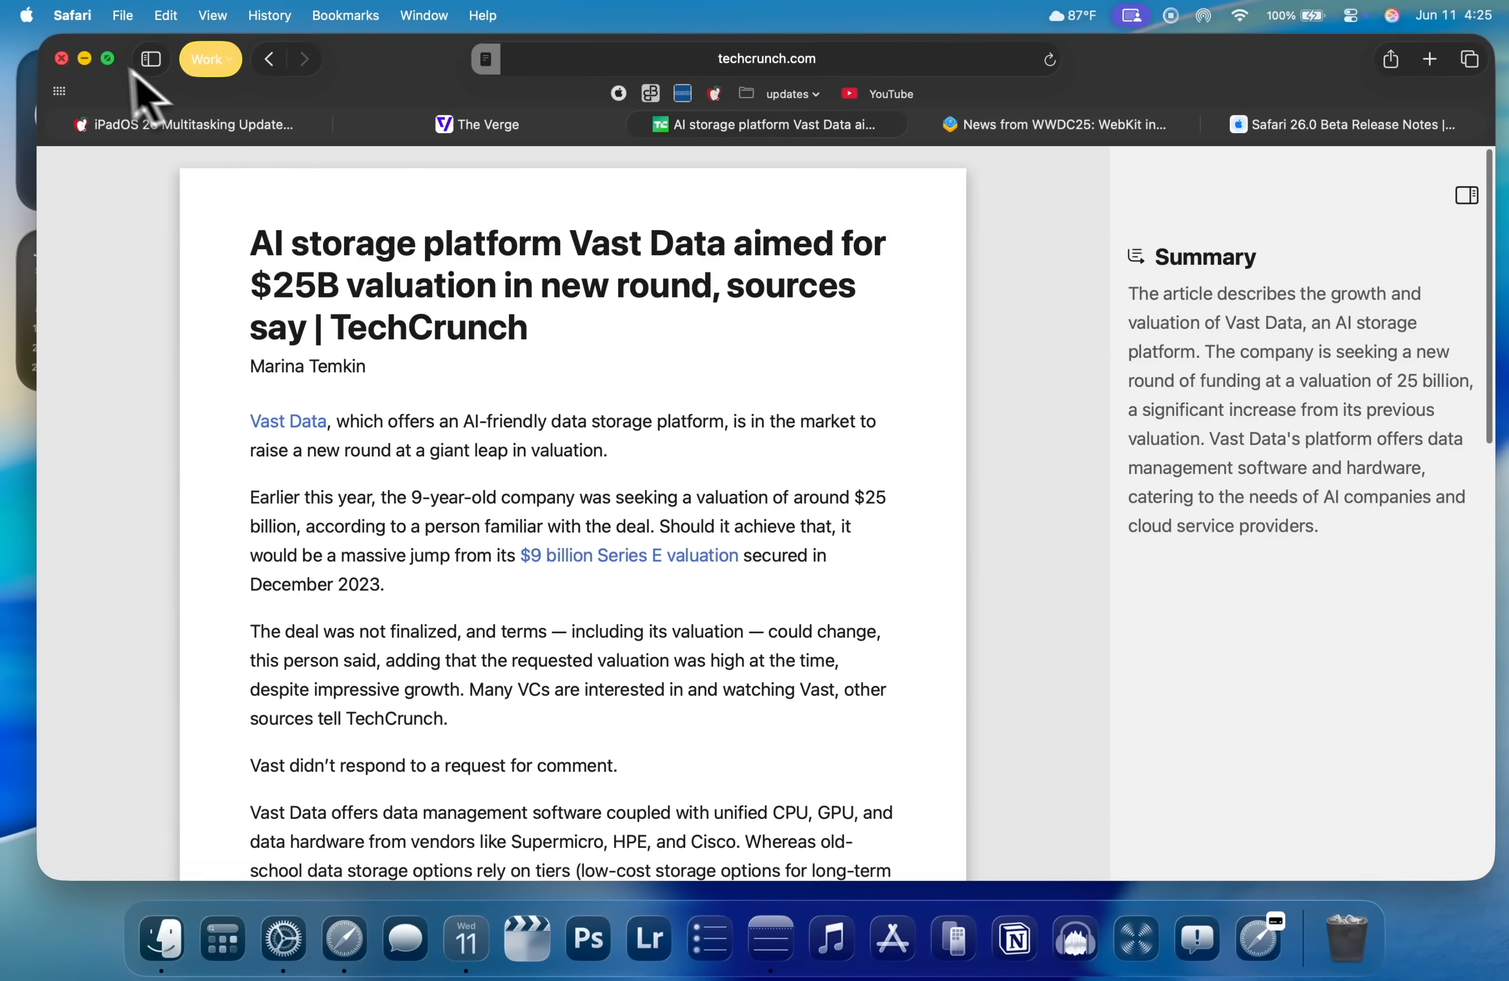
pyautogui.click(84, 58)
# View the Name Recognition page under Hearing in the Accessibility settings and return to the Accessibility overview
pyautogui.click(661, 151)
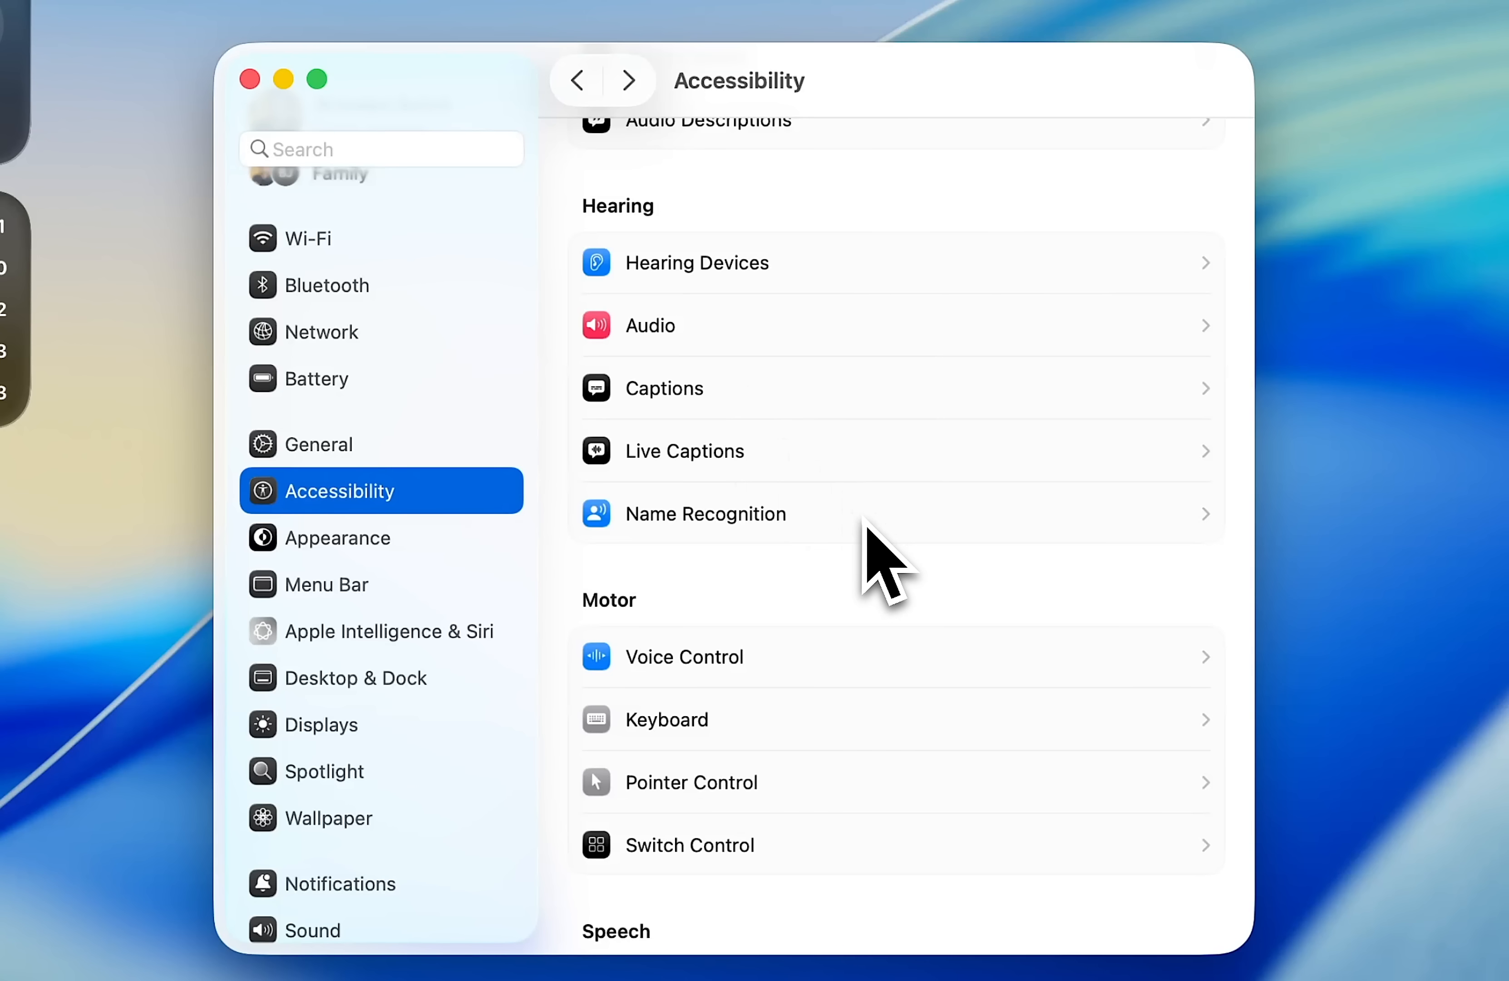
pyautogui.click(930, 455)
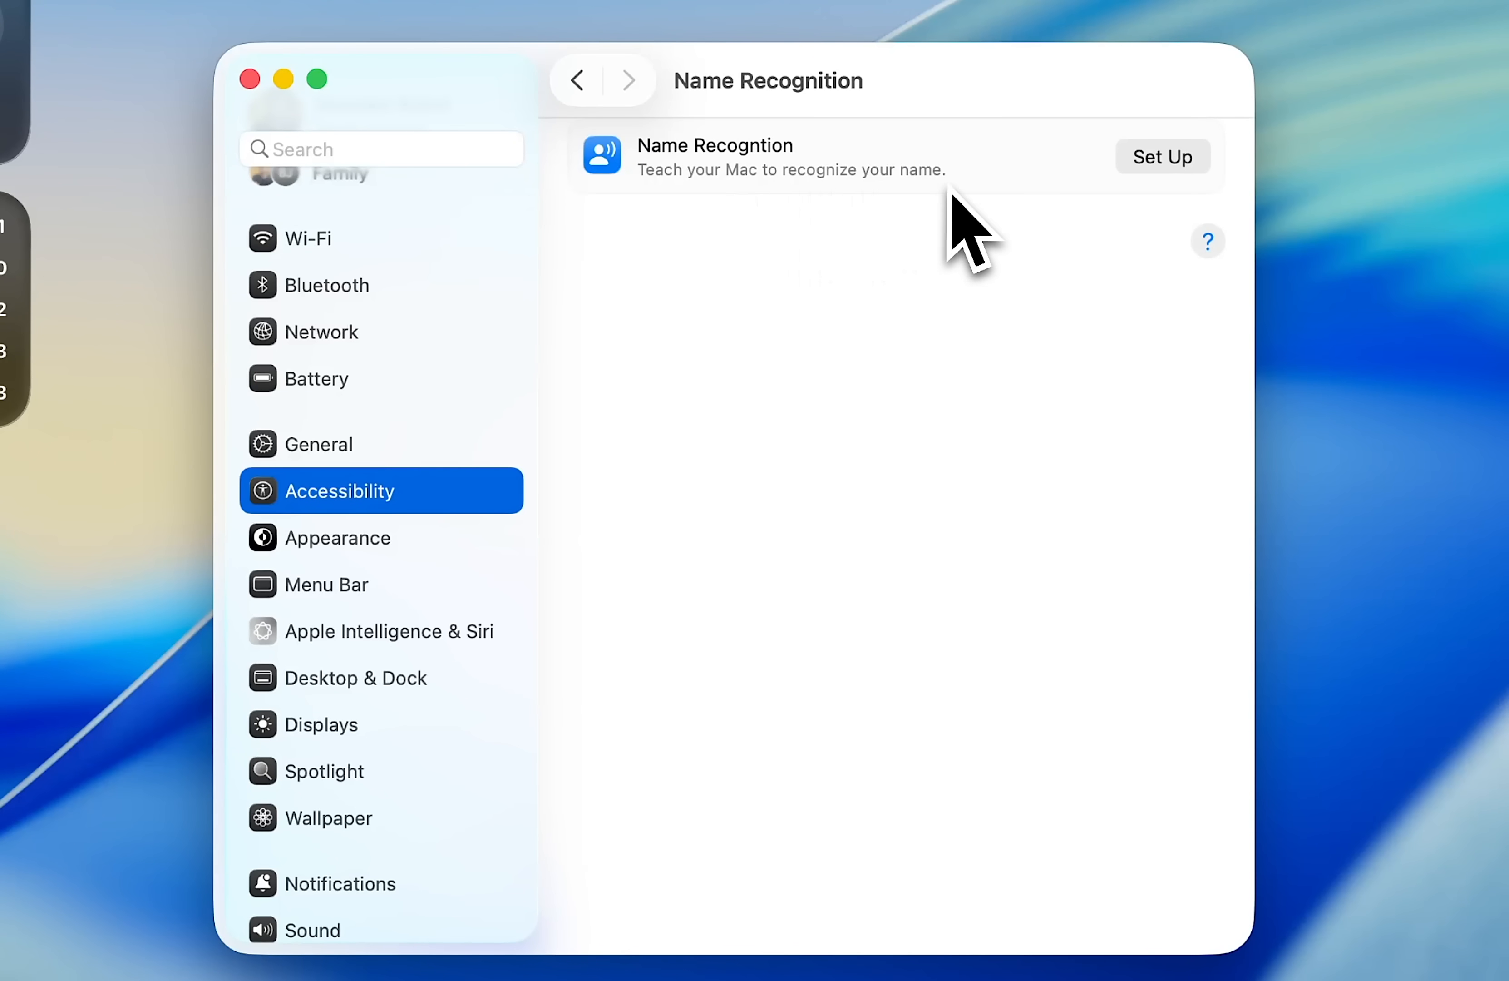
pyautogui.click(578, 80)
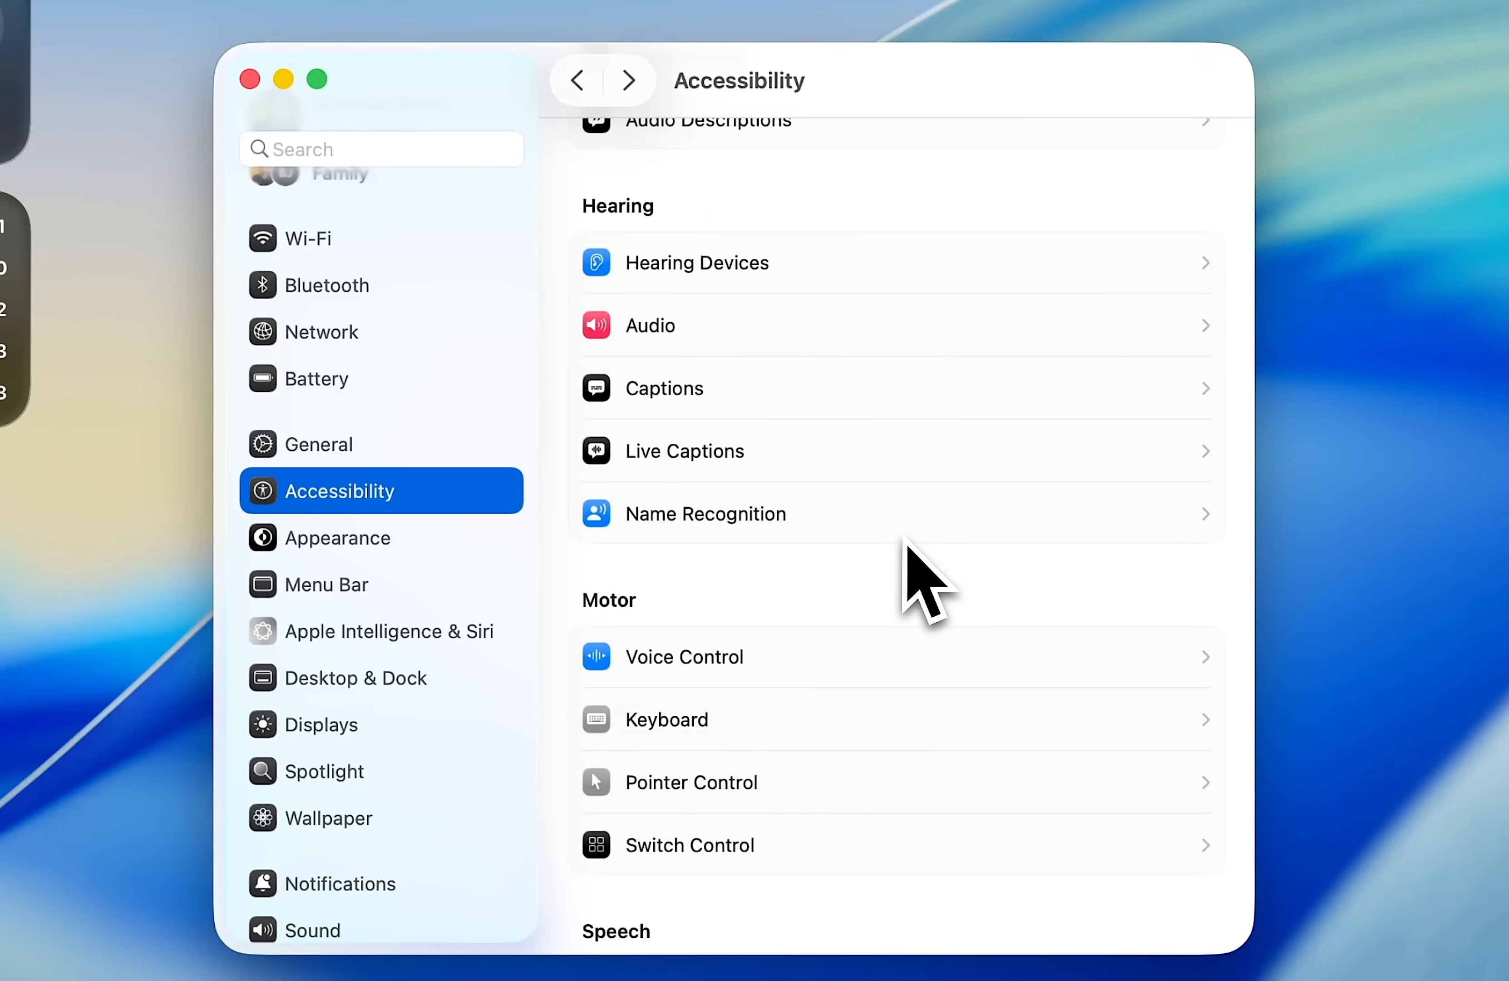
# Open the Hover Text settings in the Vision section of Accessibility
pyautogui.scroll(10, 905, 548)
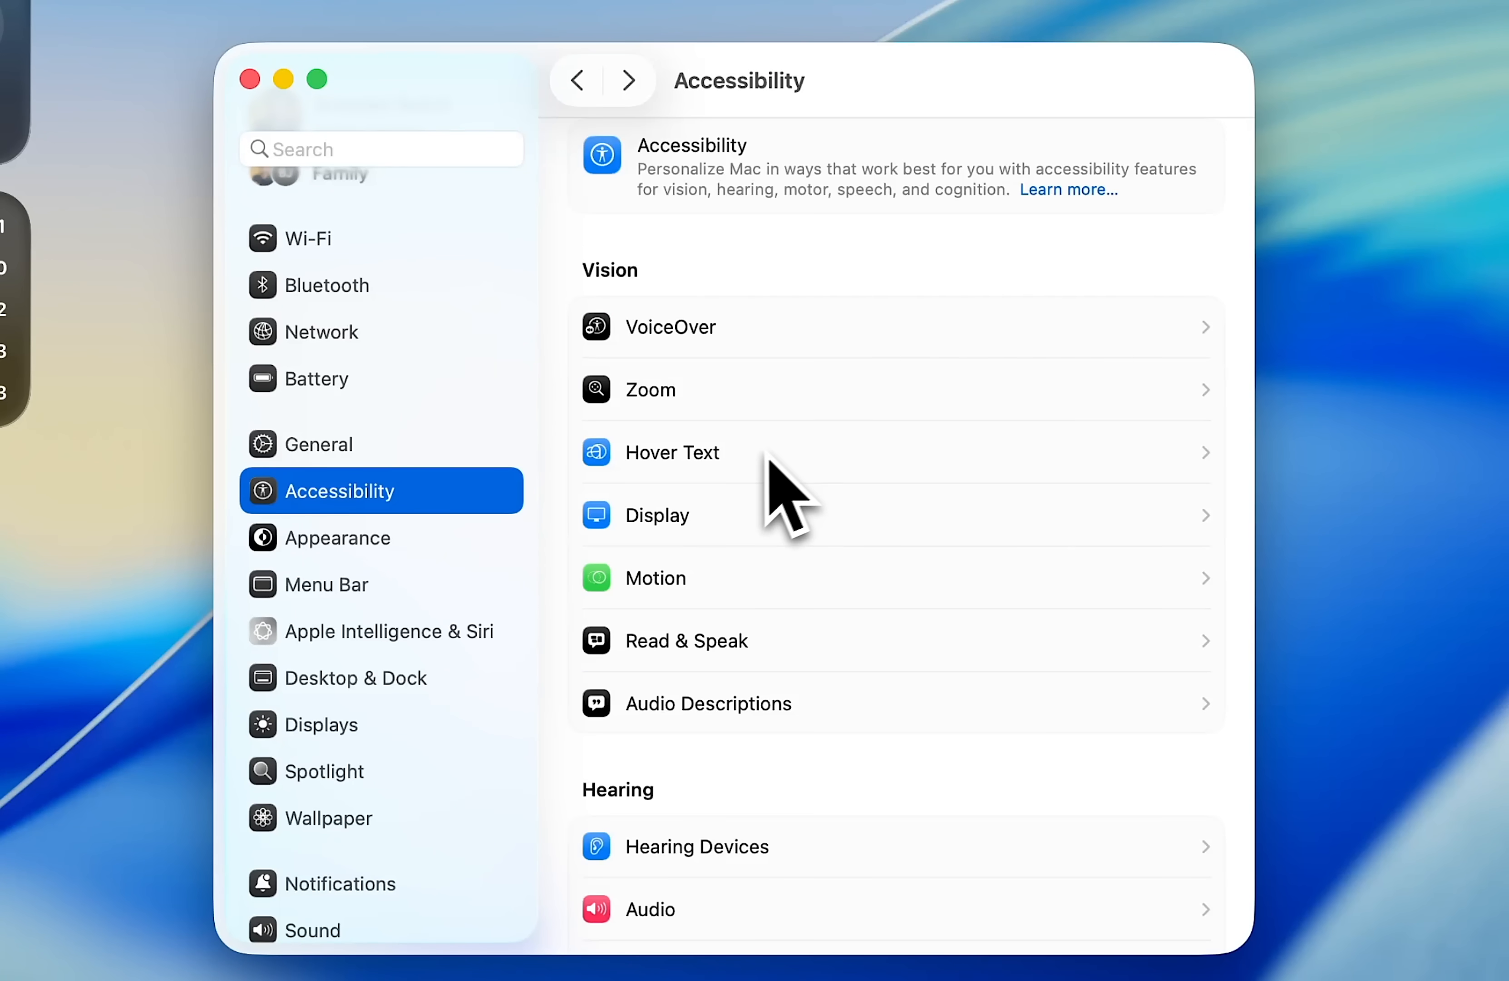
pyautogui.click(759, 464)
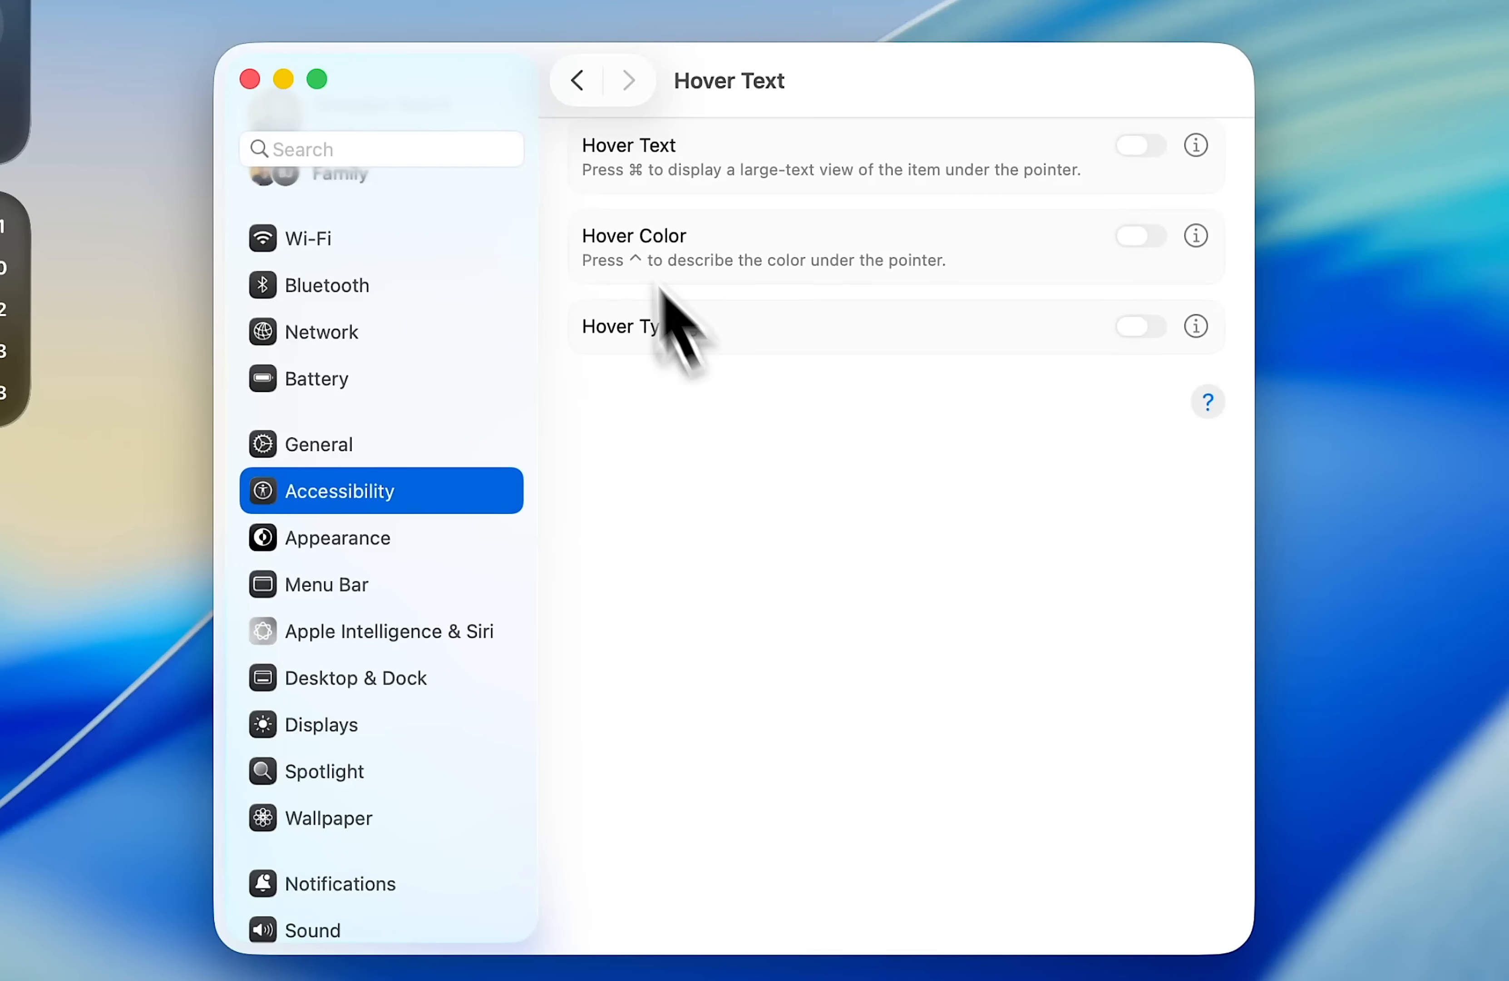